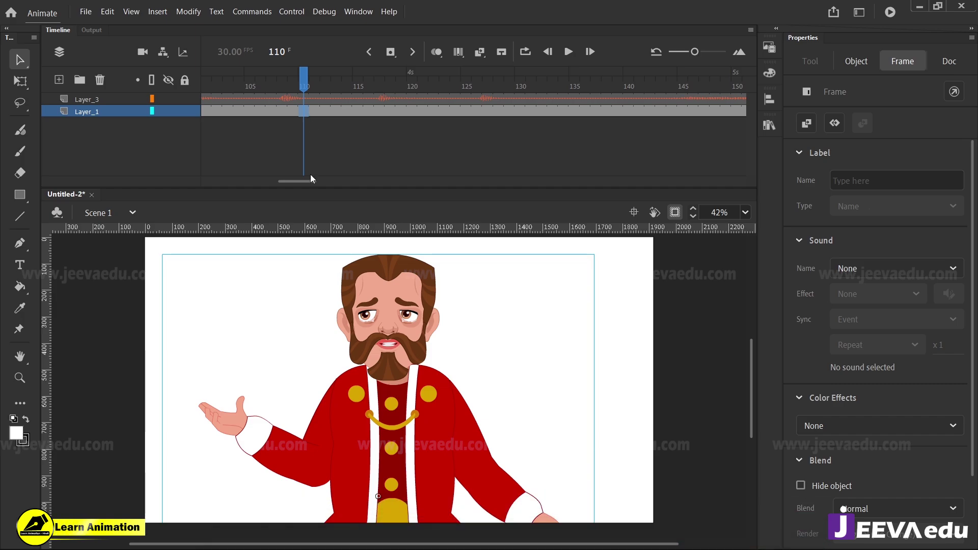
Return the playhead to frame 2 and select the character's symbol on the stage
left_click_drag(308, 181, 214, 182)
left_click(216, 98)
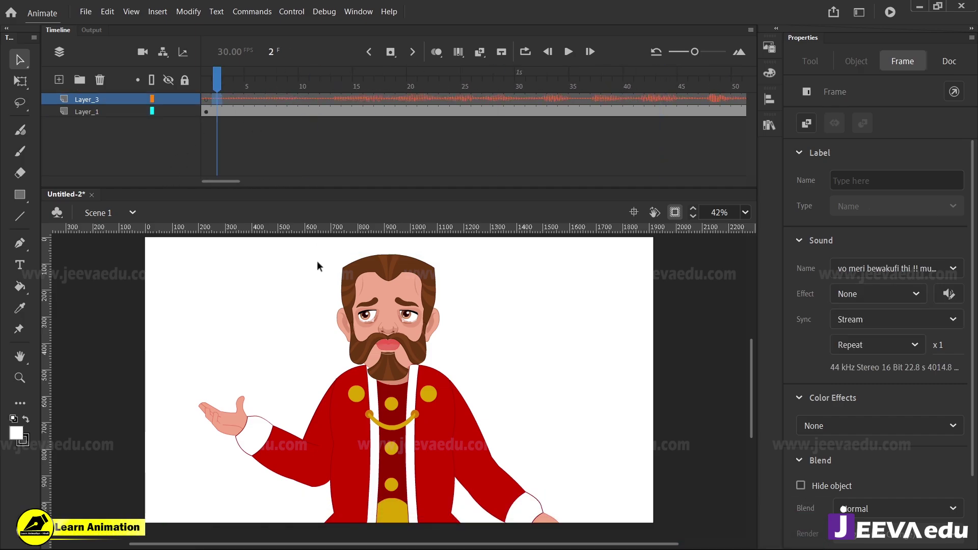
left_click(408, 379)
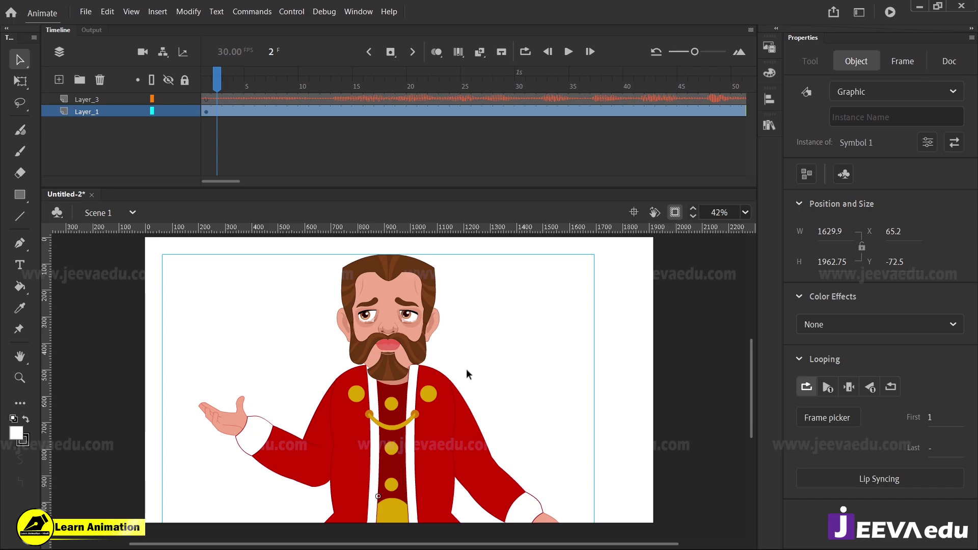
left_click(98, 99)
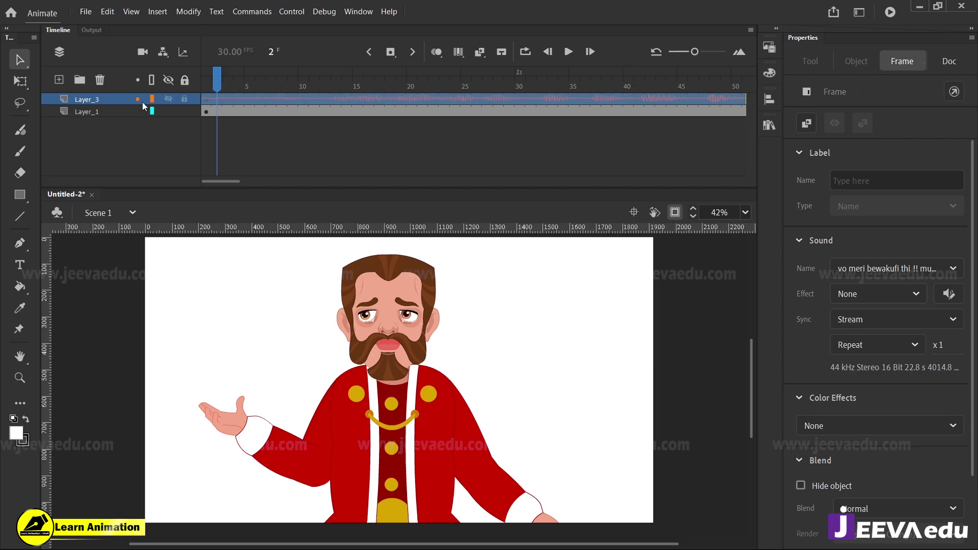
left_click(59, 80)
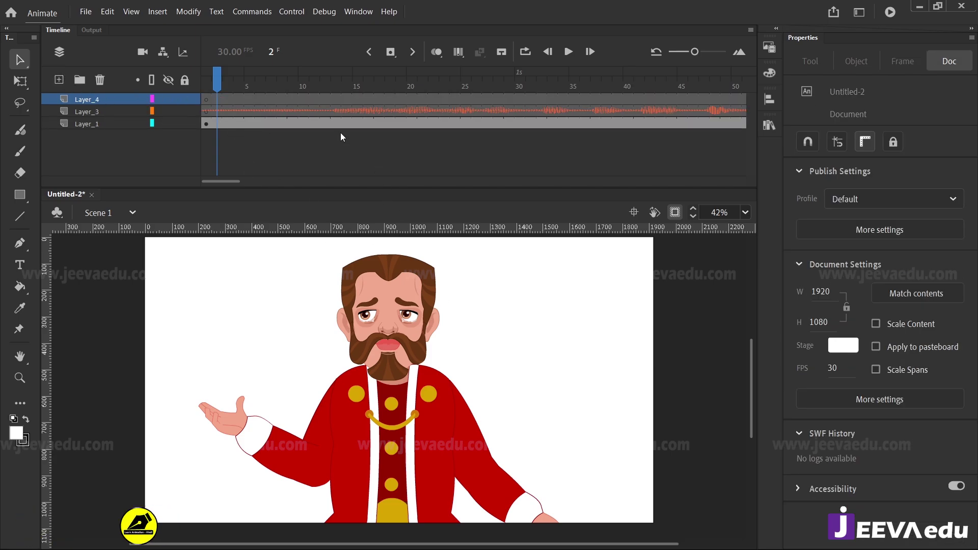
left_click(100, 81)
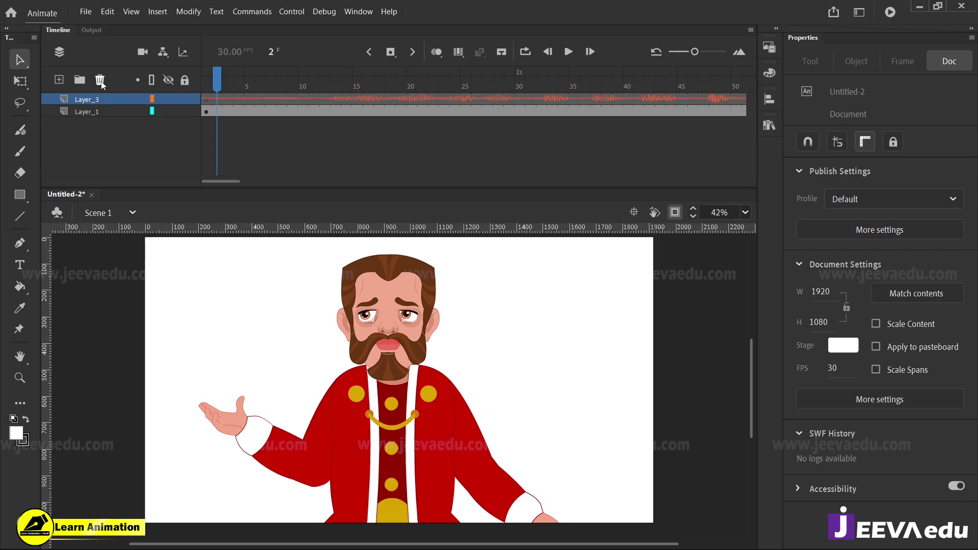
Copy the audio layer Layer_3 in the main scene
right_click(104, 99)
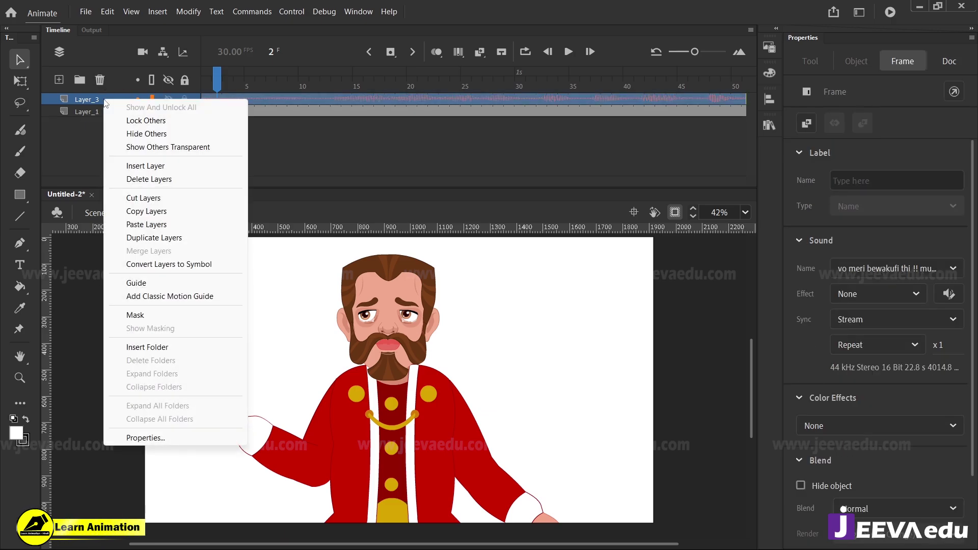
left_click(153, 214)
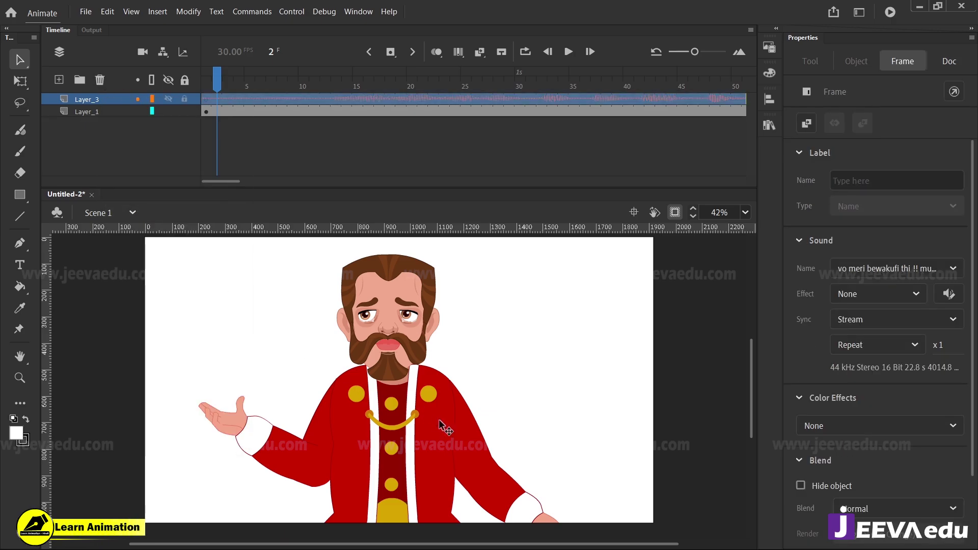
Open the mouth symbol, Symbol 232, nested inside the character's head symbol, for editing
key("z")
left_click(384, 353)
left_click(414, 385)
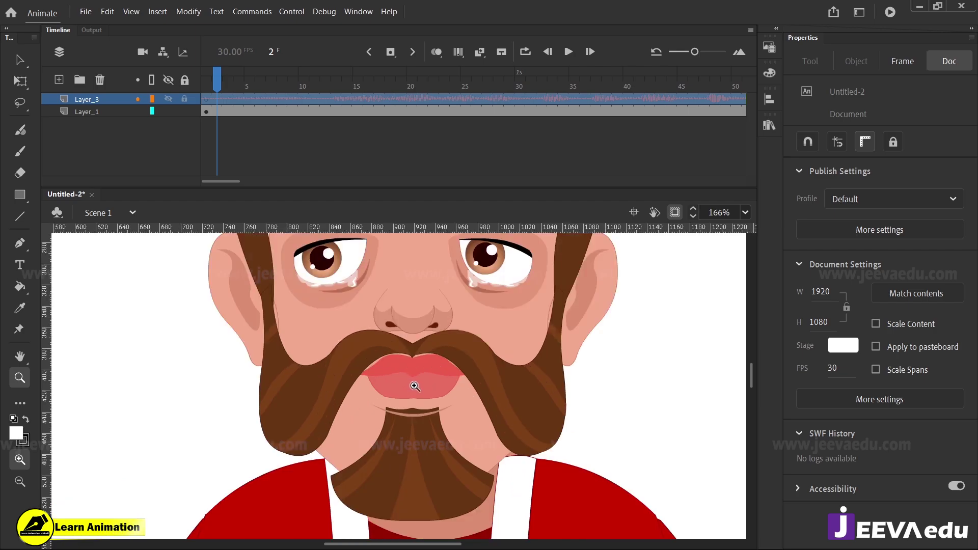
key("v")
left_click(424, 385)
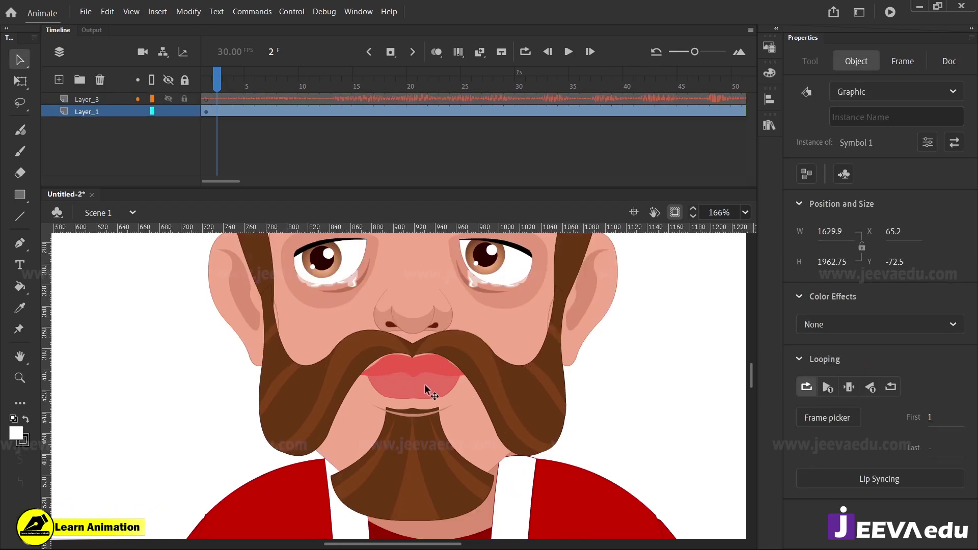
double_click(424, 384)
double_click(424, 384)
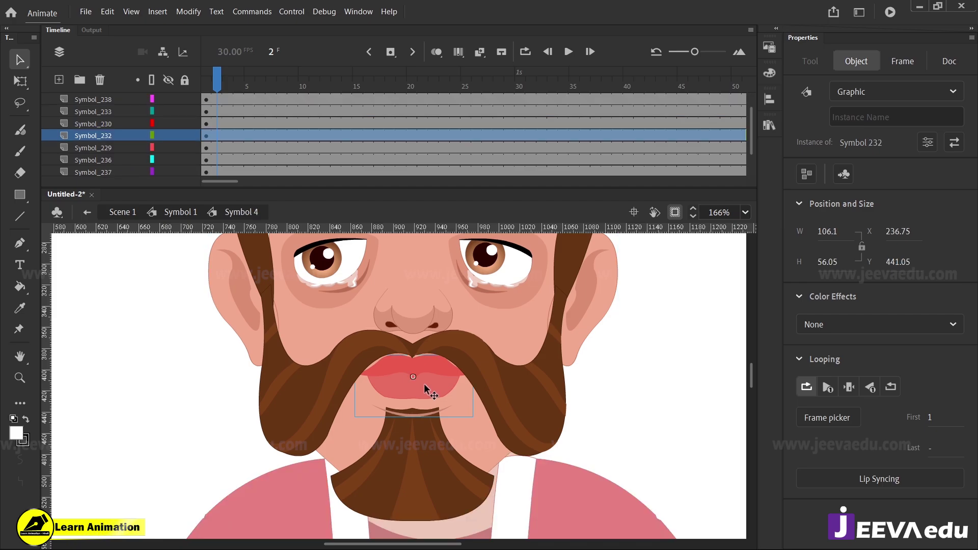
double_click(424, 384)
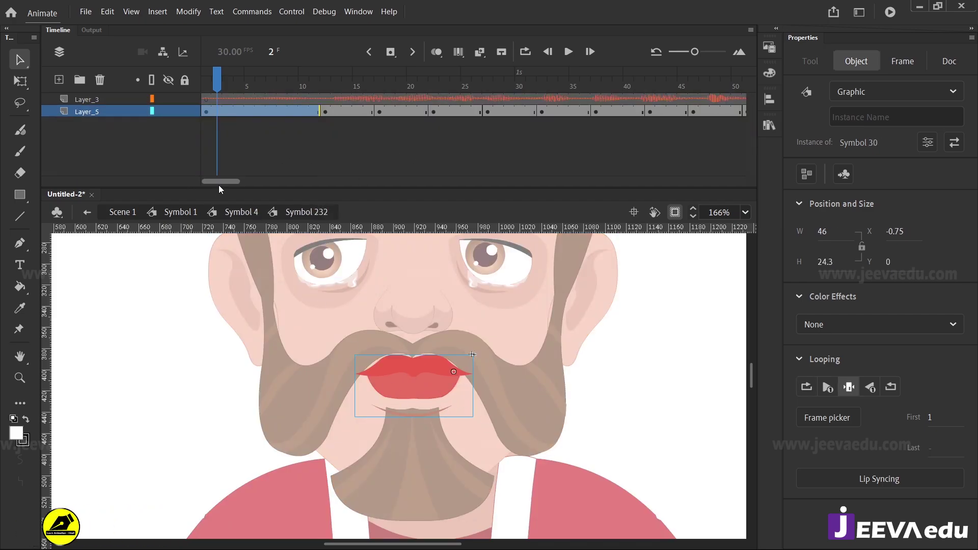
Play the mouth symbol's timeline to review the lip sync against the audio, then stop playback
left_click_drag(219, 182, 220, 181)
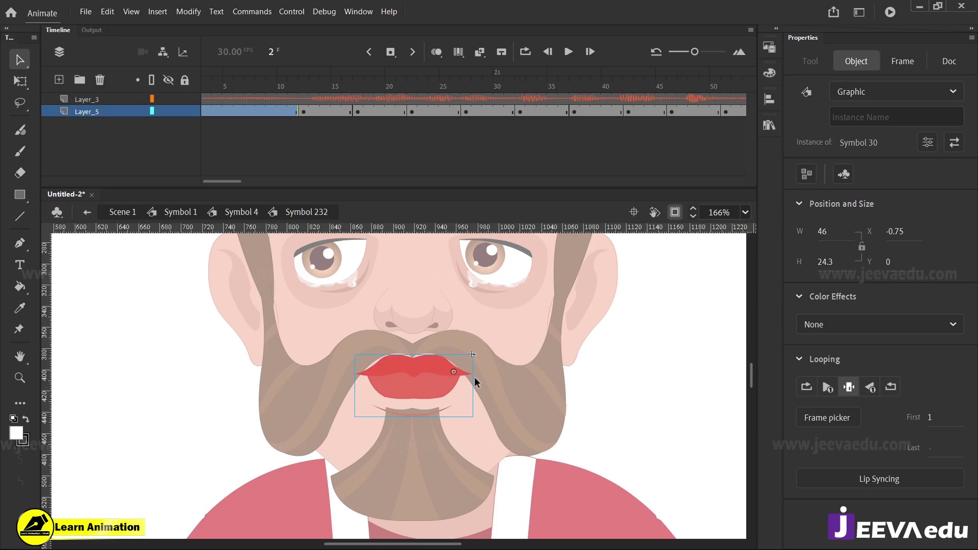
key("Return")
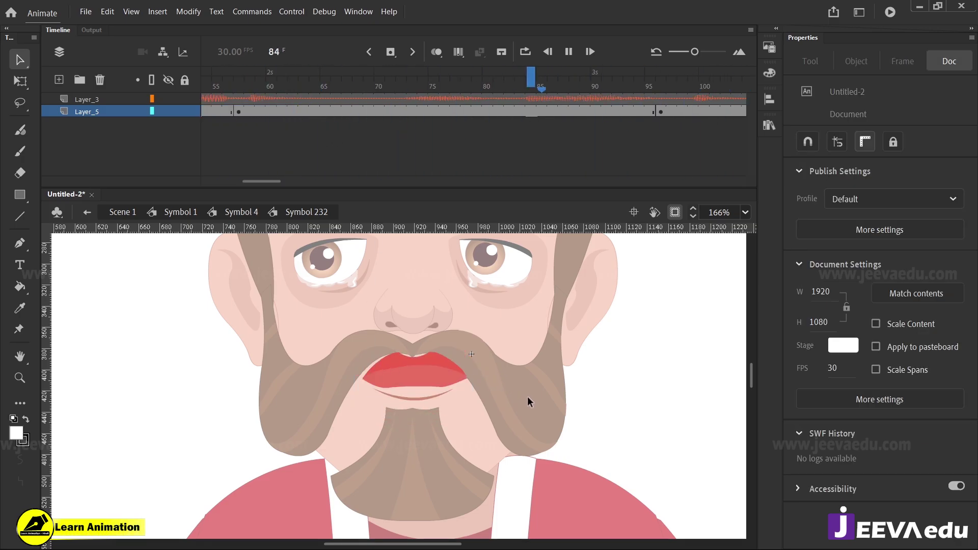
left_click(393, 148)
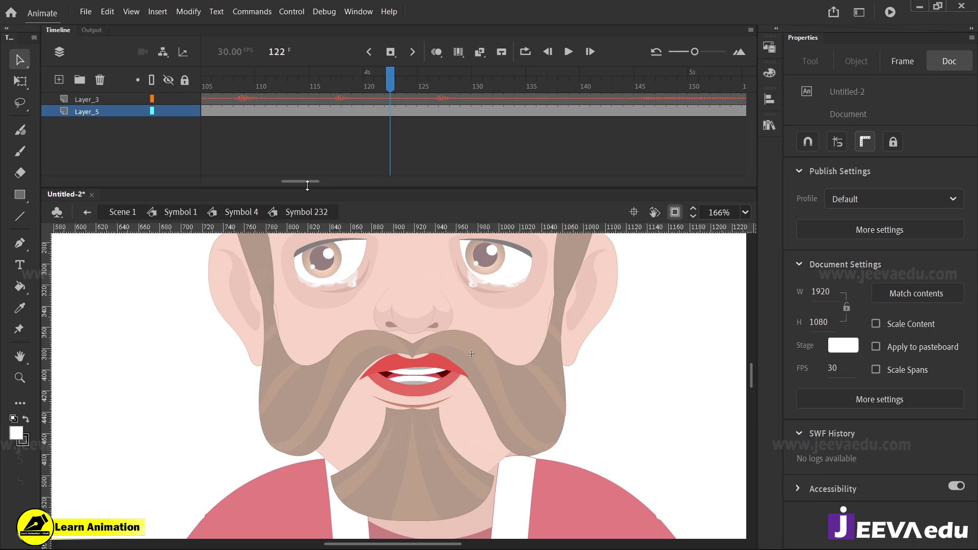
Add a mouth keyframe at frame 105 of Layer_5 using closed-lips pose 1 from the Frame Picker
left_click_drag(307, 186, 289, 186)
left_click(482, 110)
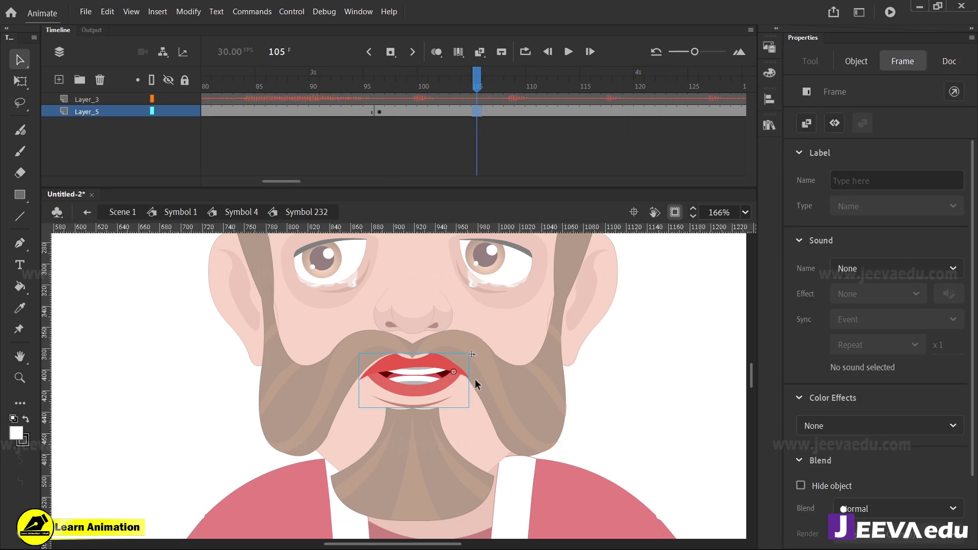
left_click(436, 388)
left_click(843, 424)
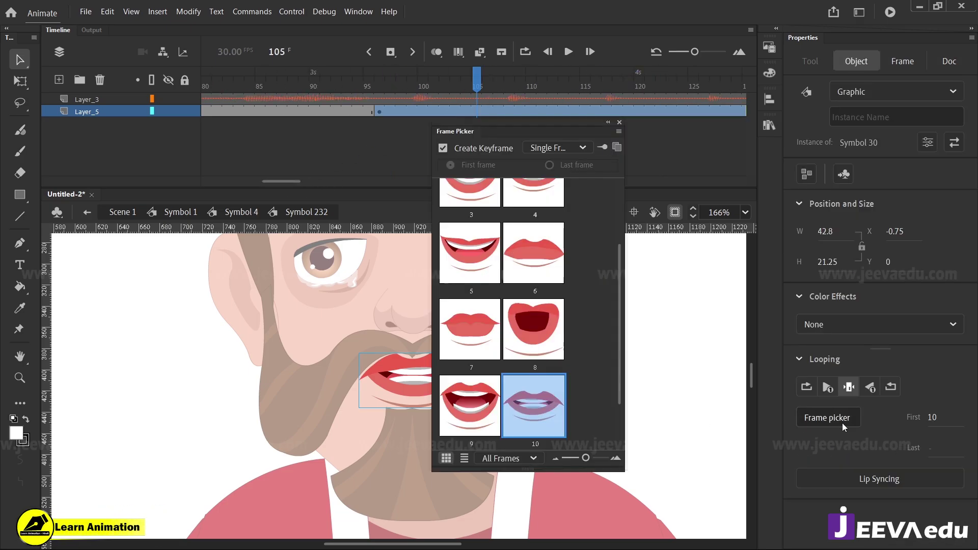
left_click_drag(563, 126, 659, 155)
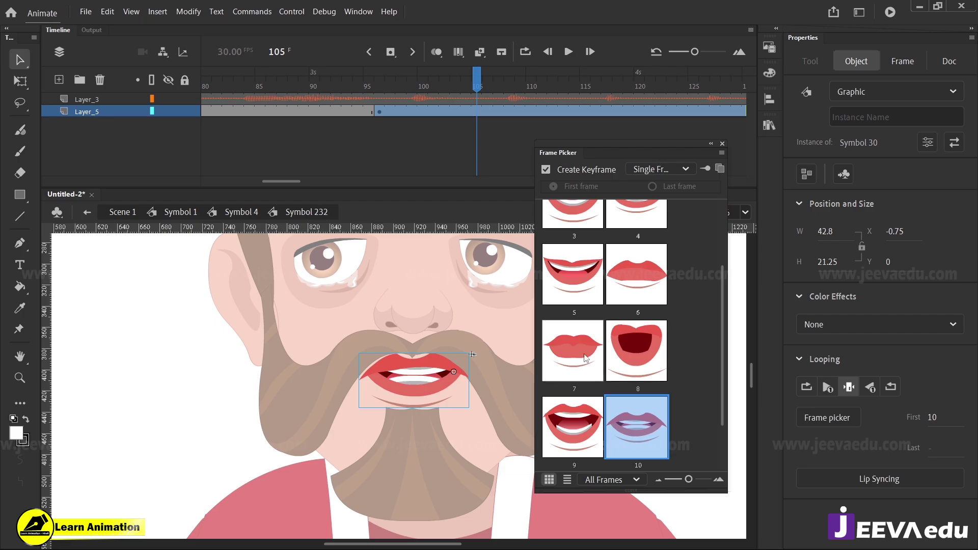
scroll(607, 314, "up", 3)
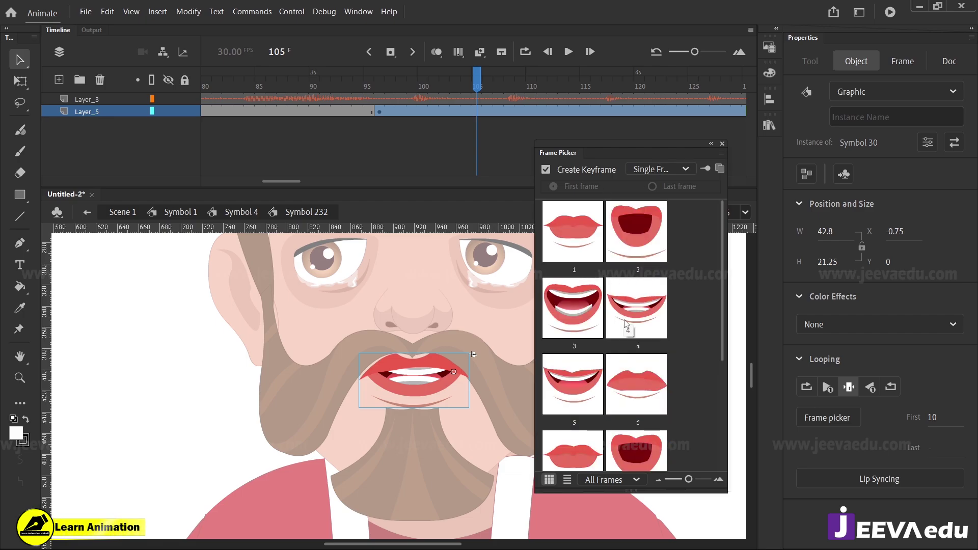
left_click(471, 112)
left_click(585, 240)
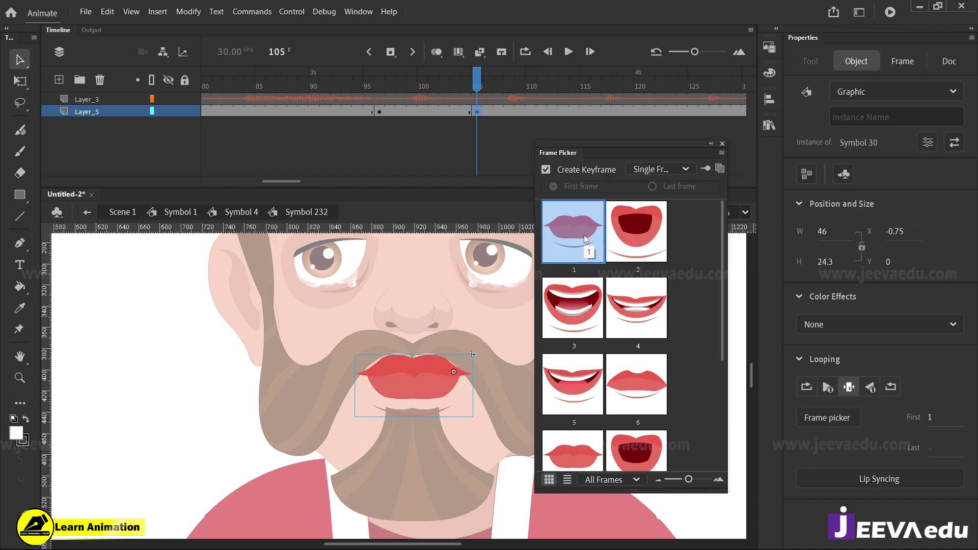
Add mouth keyframes using pose 5 at frame 110 and pose 1 at frame 115, then close the Frame Picker
left_click(533, 111)
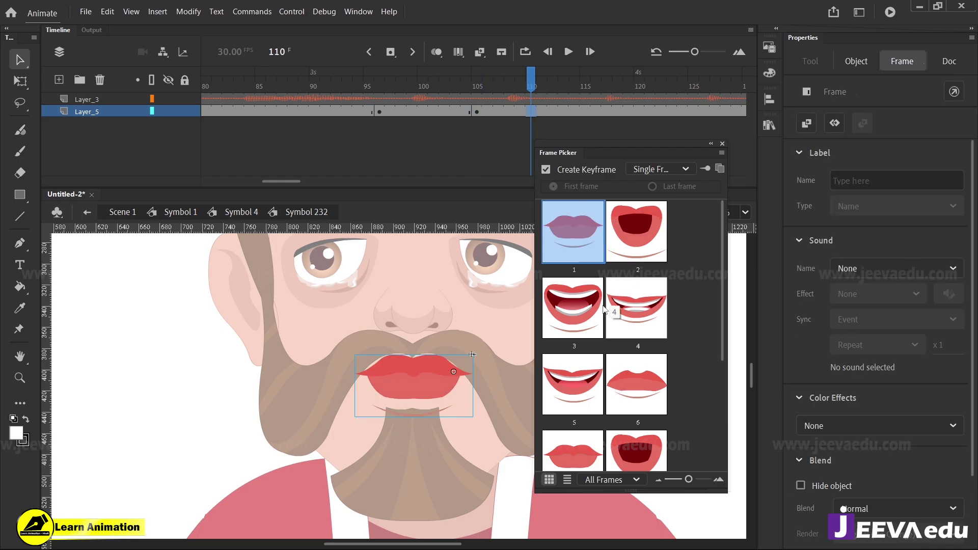
left_click(592, 369)
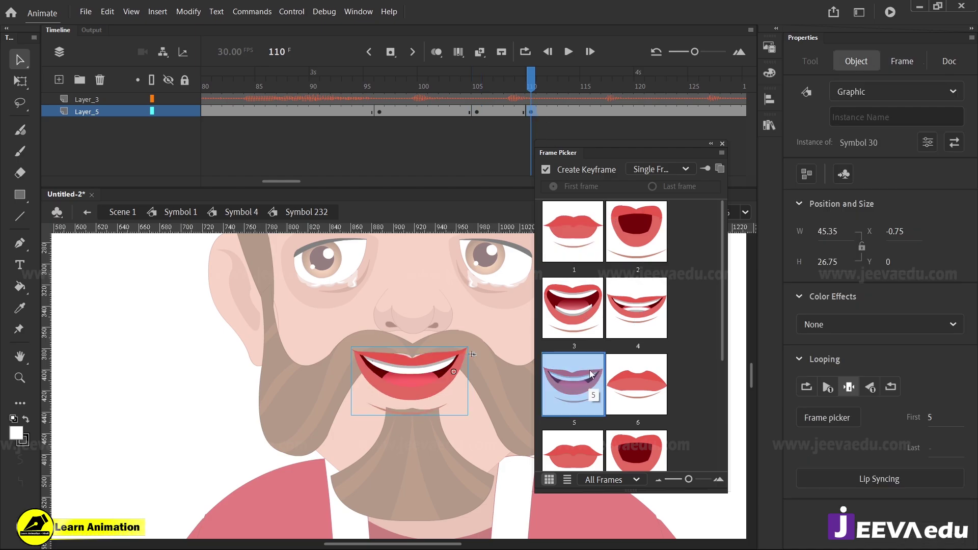
left_click(585, 111)
left_click(580, 230)
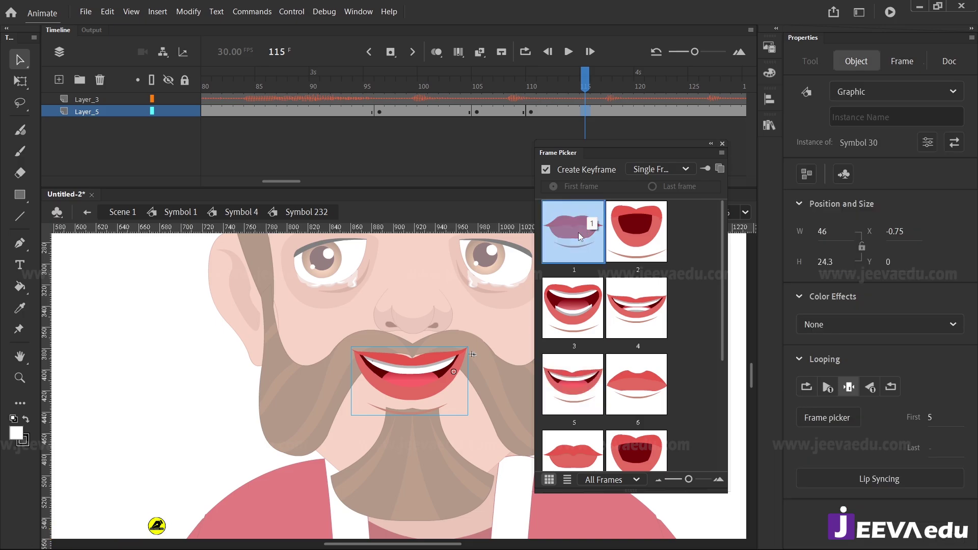
left_click(722, 143)
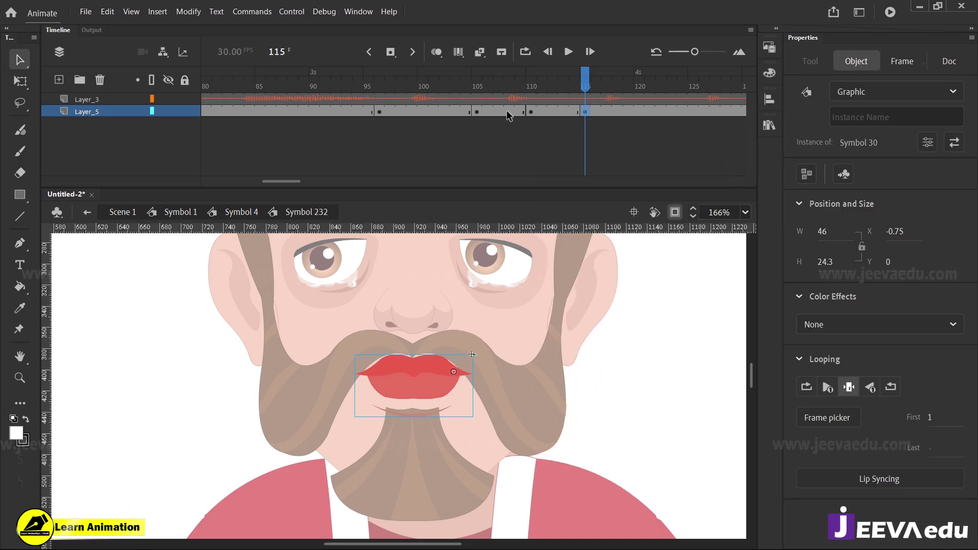
Remove the trial mouth keyframes at frames 105, 110 and 115 from Layer_5
left_click_drag(463, 112, 392, 129)
right_click(567, 116)
left_click(606, 240)
Play the mouth animation from frame 93, and again from near the start, to review the lip sync
left_click(344, 88)
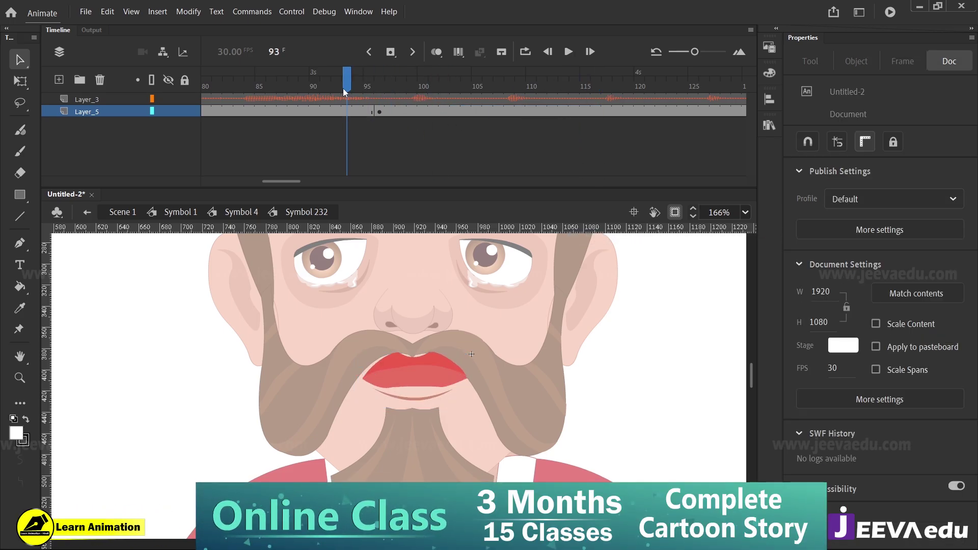
key("Return")
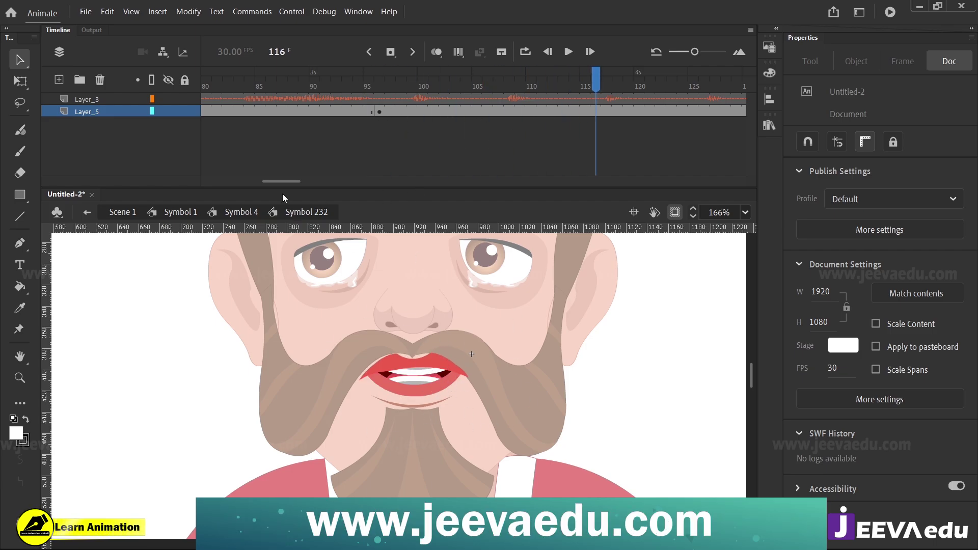
left_click_drag(292, 180, 227, 181)
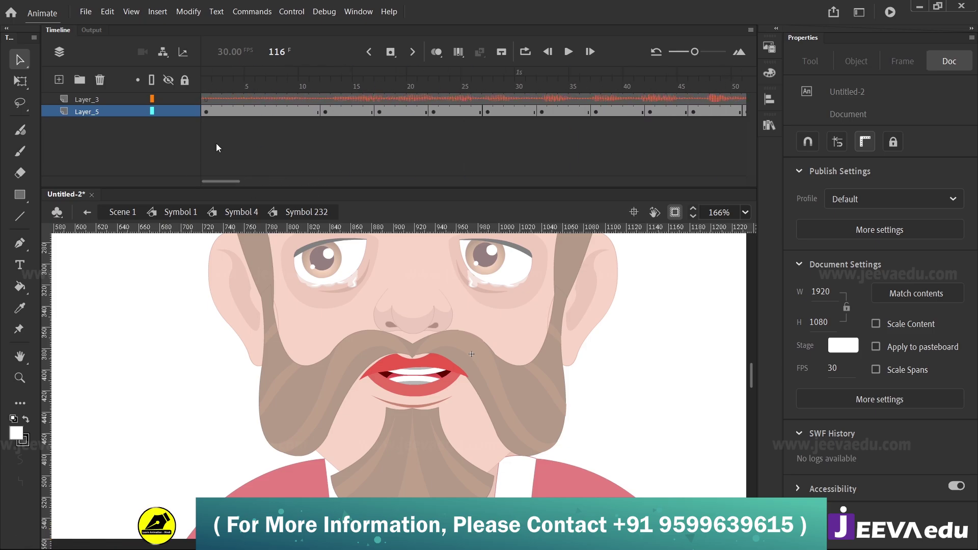
left_click(238, 98)
key("Return")
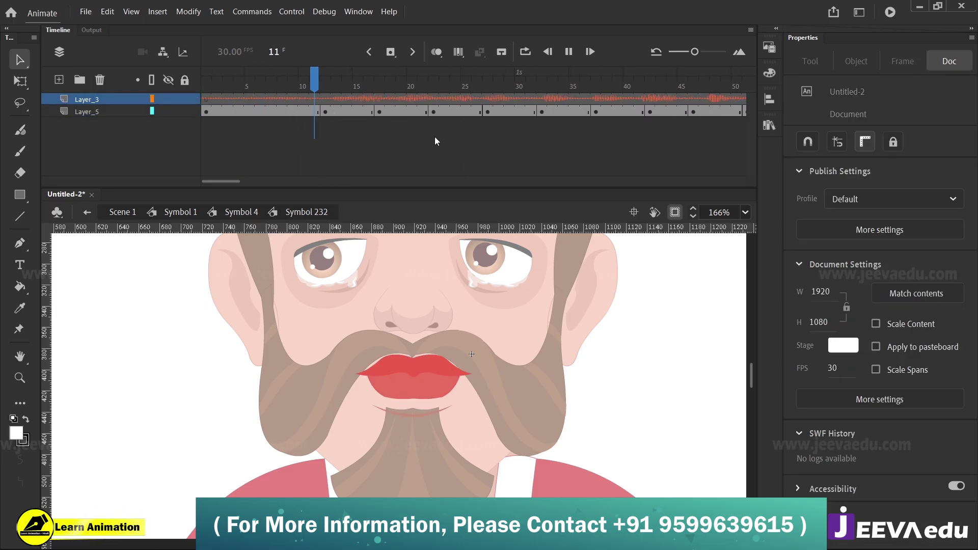
key("Return")
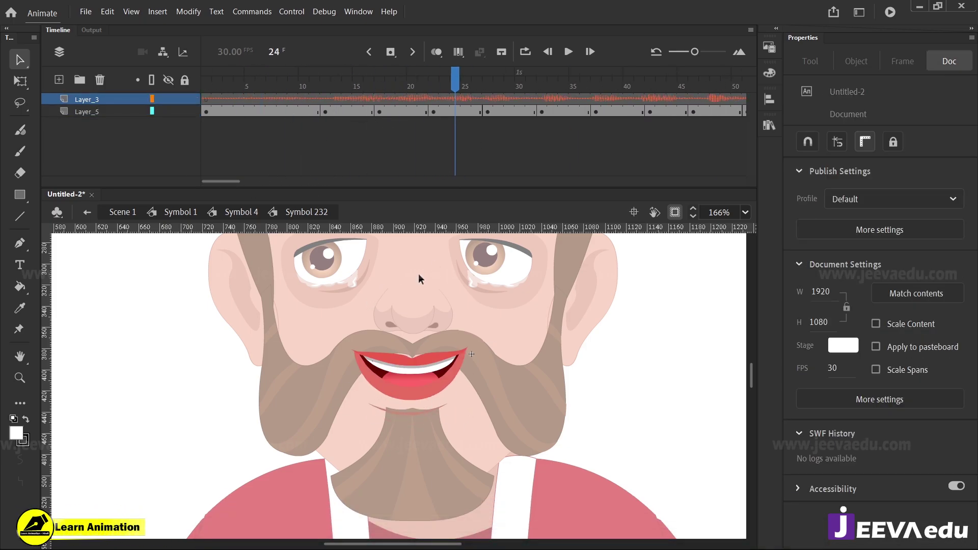
Return to editing Symbol 1 and play the whole character's animation with the audio
left_click(172, 216)
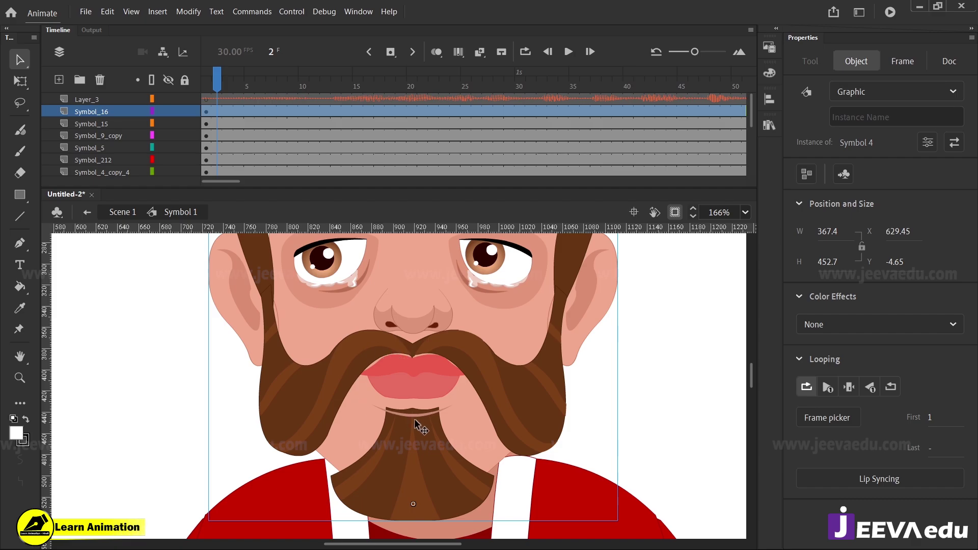
key("z")
left_click(436, 396, "alt")
left_click(418, 401, "alt")
left_click(392, 396, "alt")
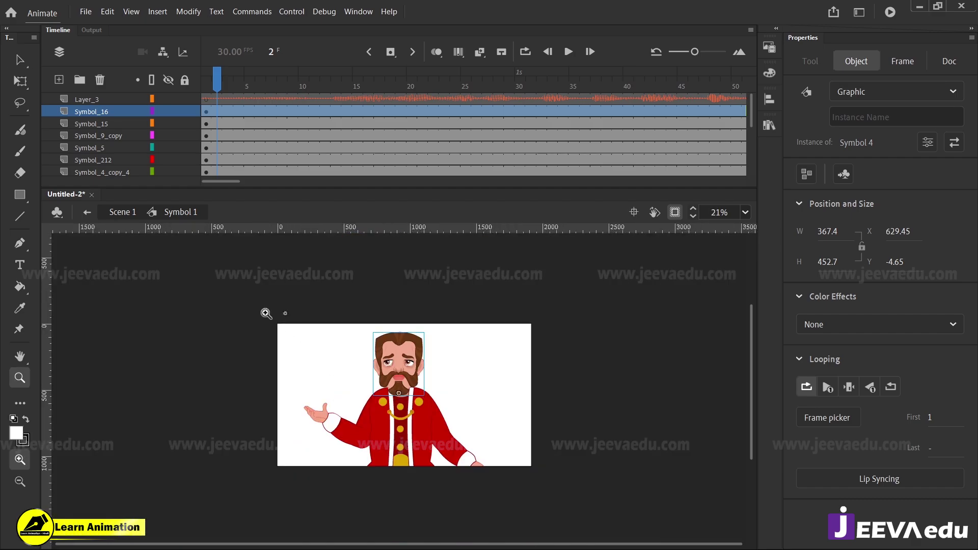
left_click_drag(266, 314, 540, 483)
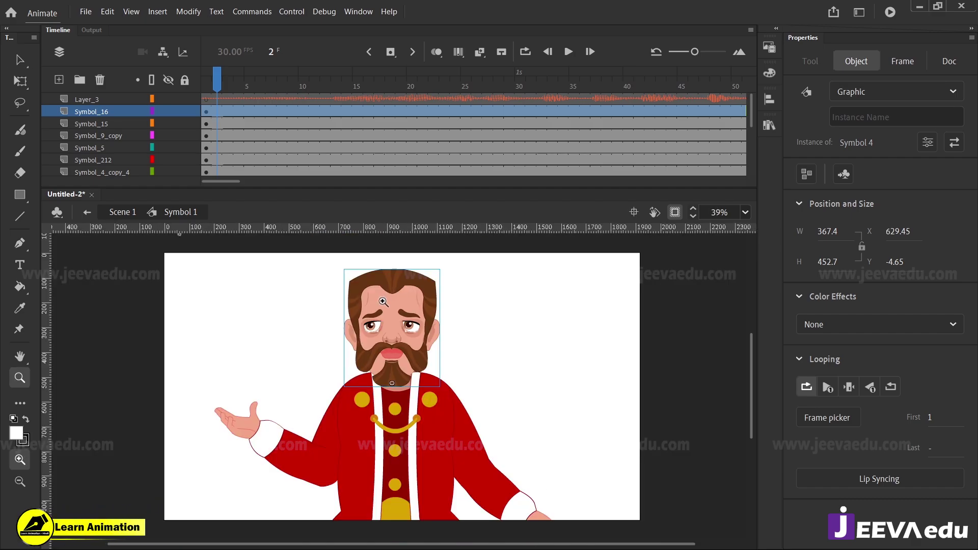
key("Return")
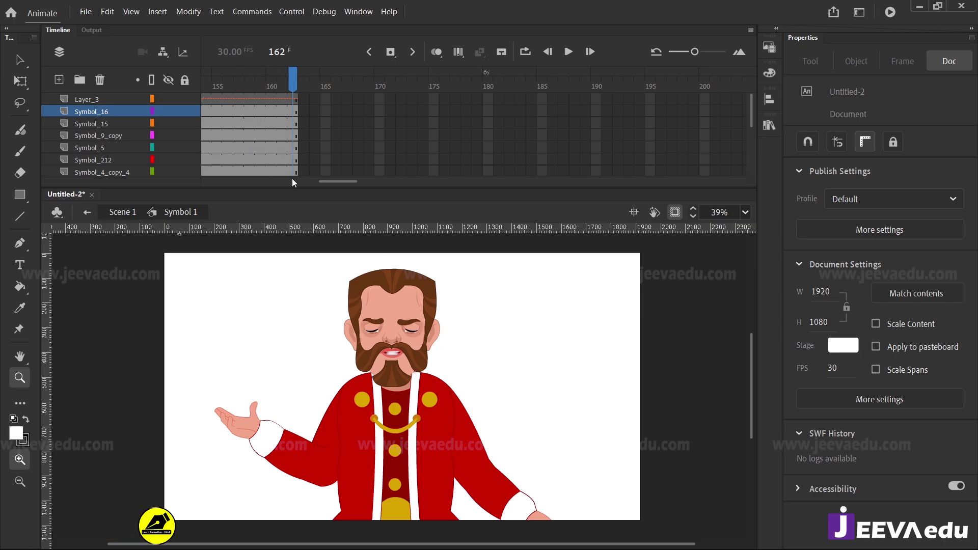
Insert keyframes at frame 12 on all of the character's body-part layers below the audio layer
left_click_drag(333, 183, 175, 170)
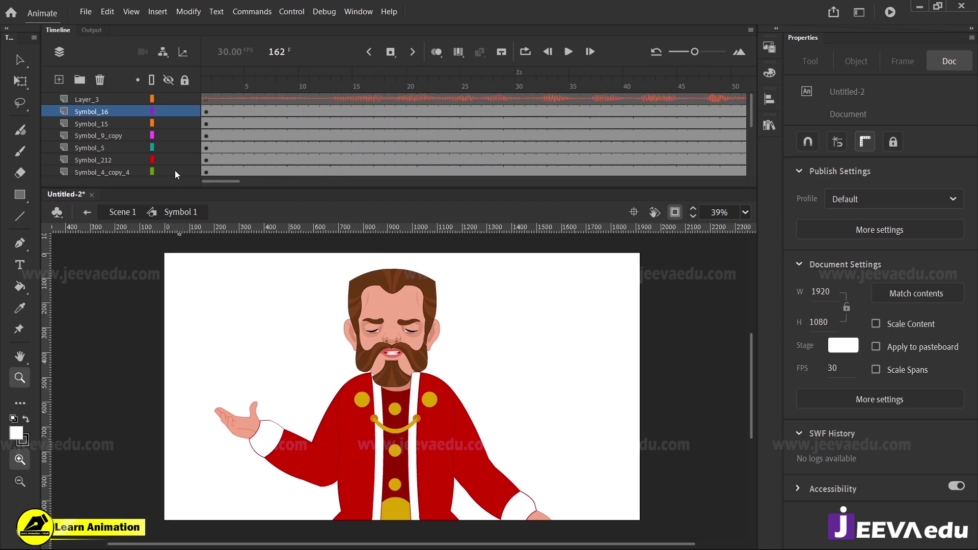
left_click(276, 111)
left_click_drag(332, 121, 330, 155)
scroll(332, 138, "up", 5)
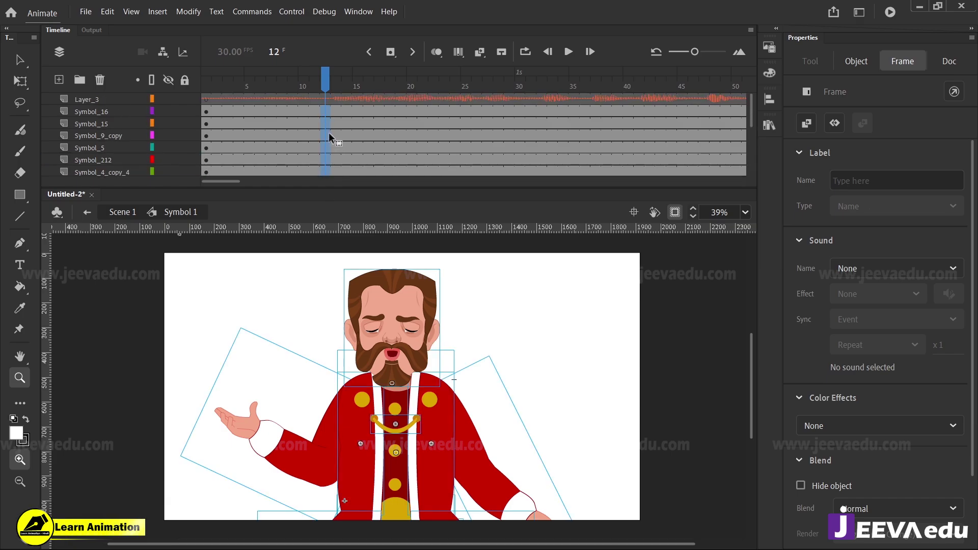
key("F6")
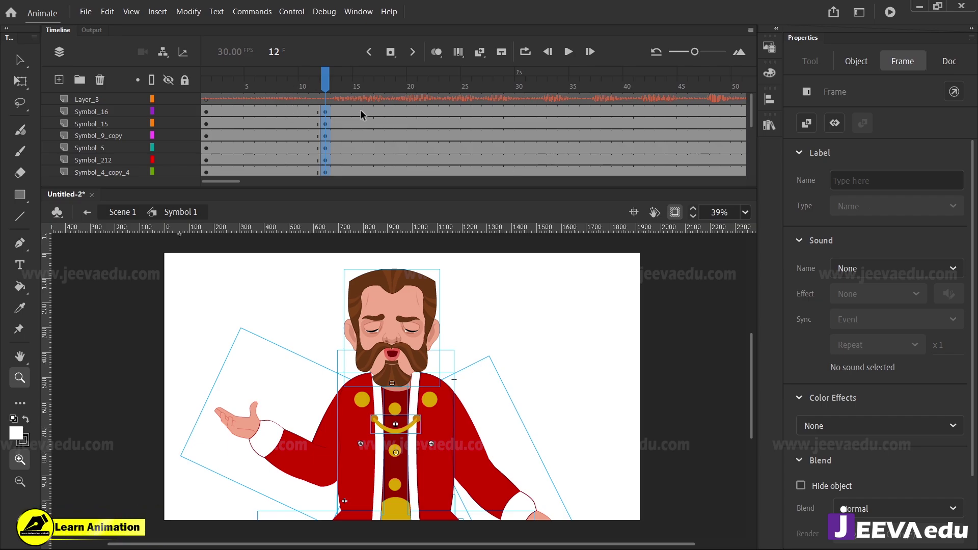
Insert keyframes at frames 15 and 22 on all of the character's body-part layers below the audio layer
left_click_drag(360, 112, 360, 196)
scroll(363, 139, "up", 5)
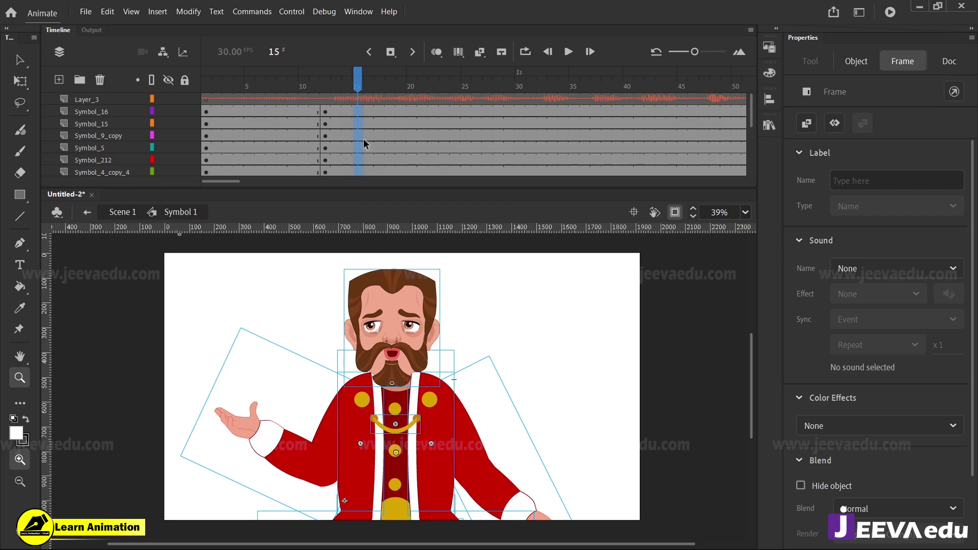
left_click_drag(436, 122, 444, 167)
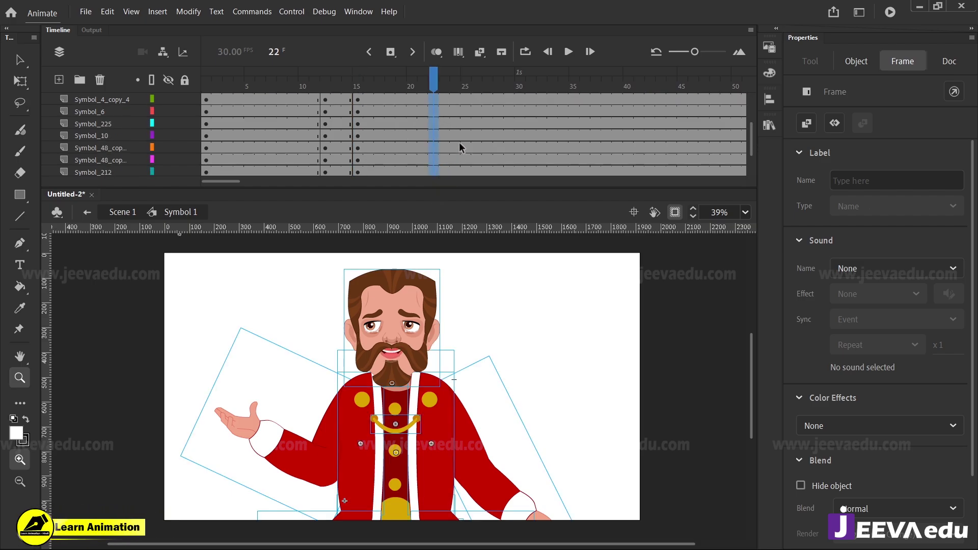
key("F6")
scroll(464, 133, "up", 3)
Insert keyframes at frame 29 on all of the character's body-part layers
left_click_drag(512, 113, 511, 123)
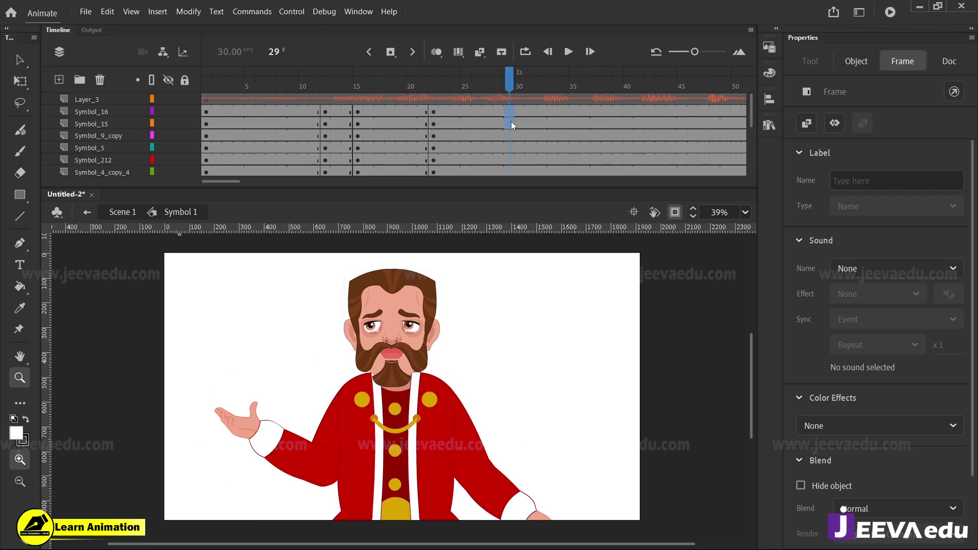
left_click_drag(517, 213, 512, 221)
scroll(501, 133, "up", 3)
scroll(426, 136, "up", 2)
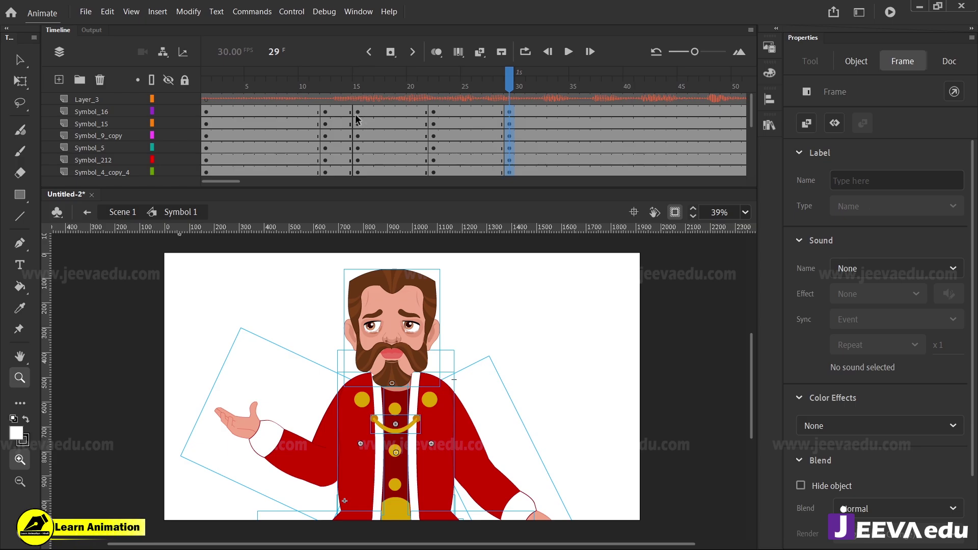
Create classic tweens on all body-part layers across the keyframes from frame 12 to frame 29
left_click_drag(347, 119, 441, 189)
right_click(422, 161)
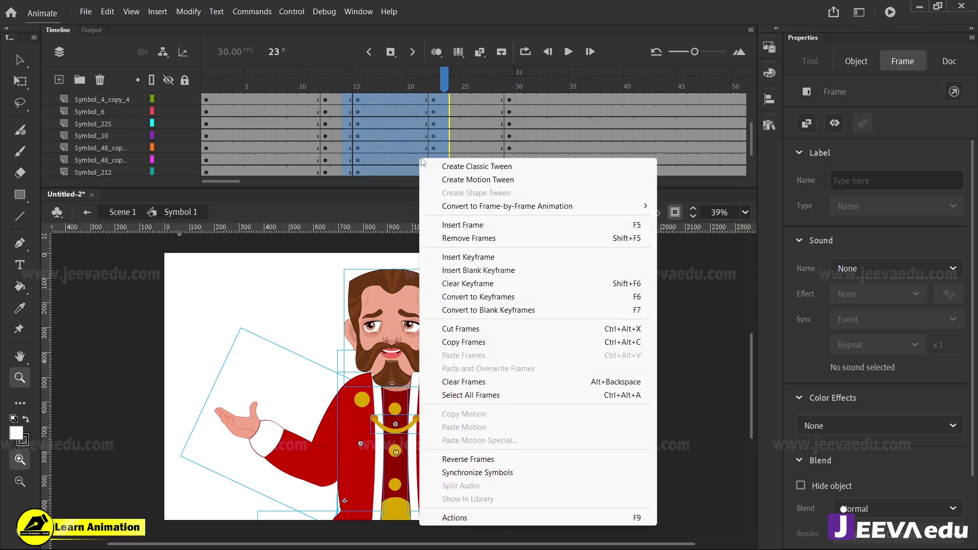
left_click(448, 166)
scroll(444, 124, "up", 2)
left_click(411, 86)
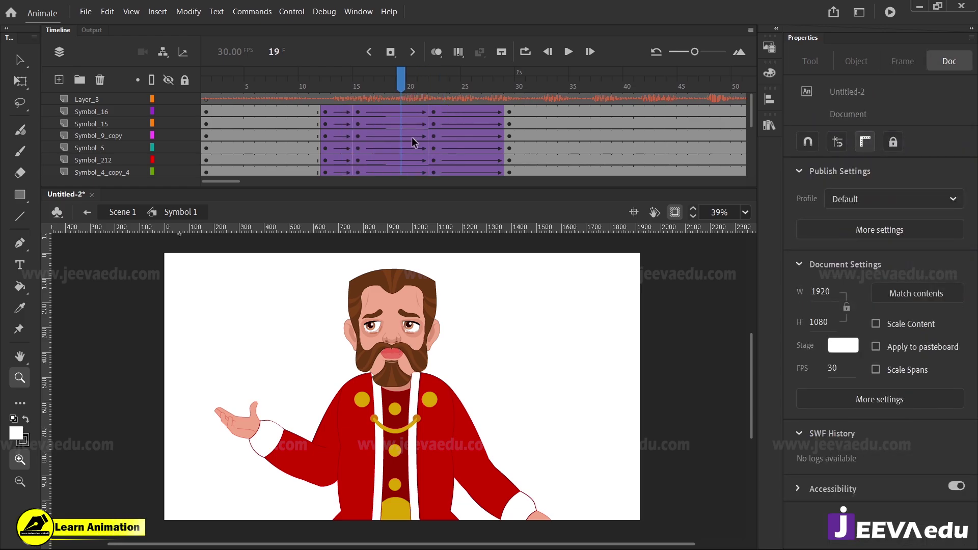
Set the classic tween easing on all body-part layers to 100 for frames 22–29 and -100 for frames 15–22
left_click(466, 112)
scroll(463, 161, "down", 1)
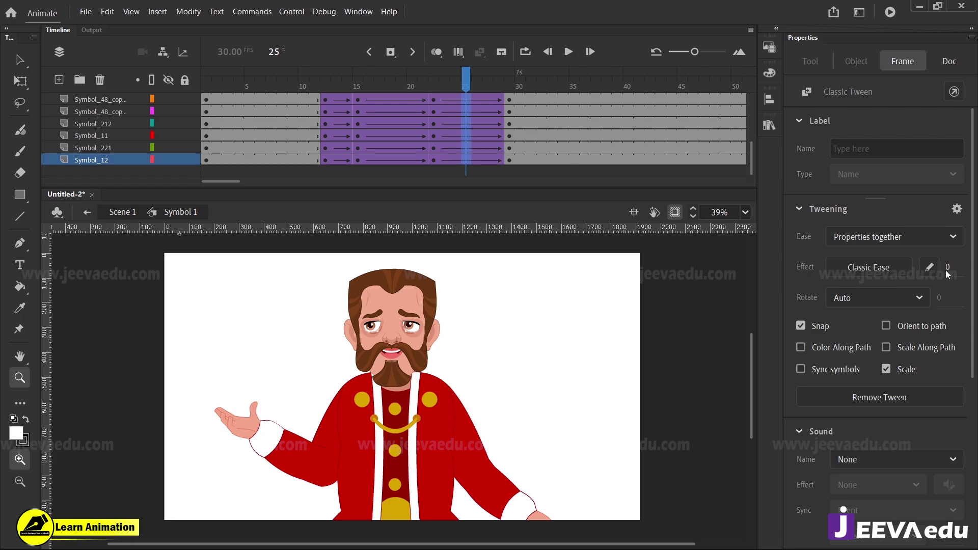
scroll(403, 109, "up", 3)
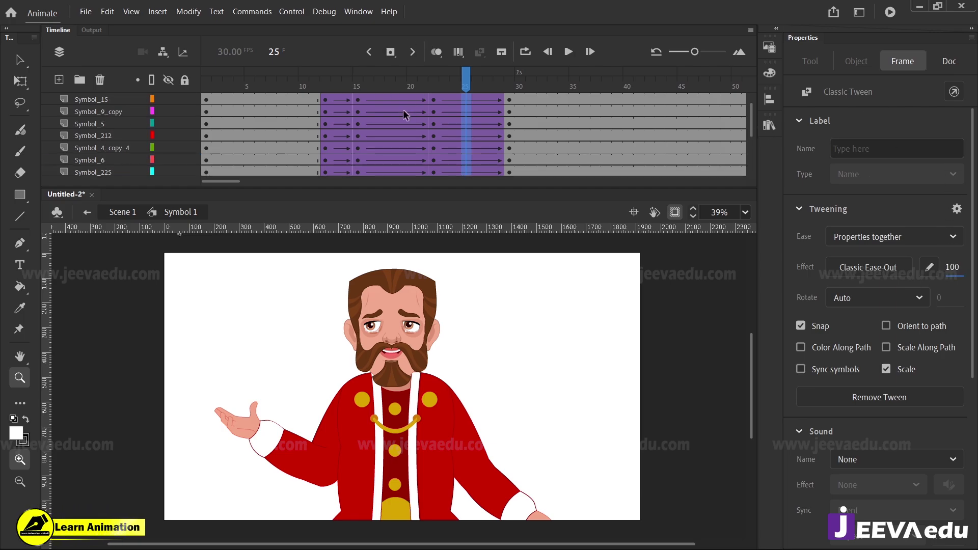
left_click(401, 111)
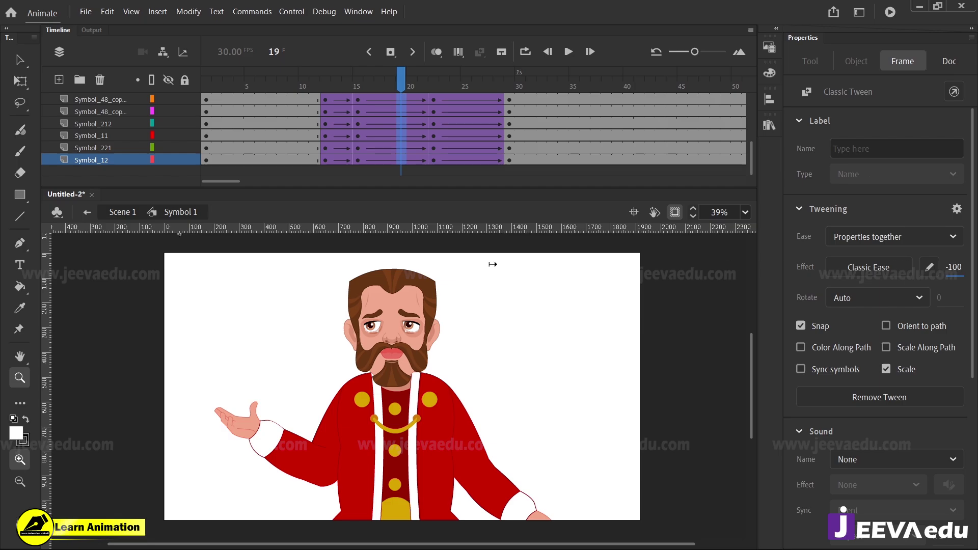
scroll(405, 118, "up", 5)
At frame 15, stretch the whole character slightly upward with Free Transform, keeping the lower body in place
left_click(359, 105)
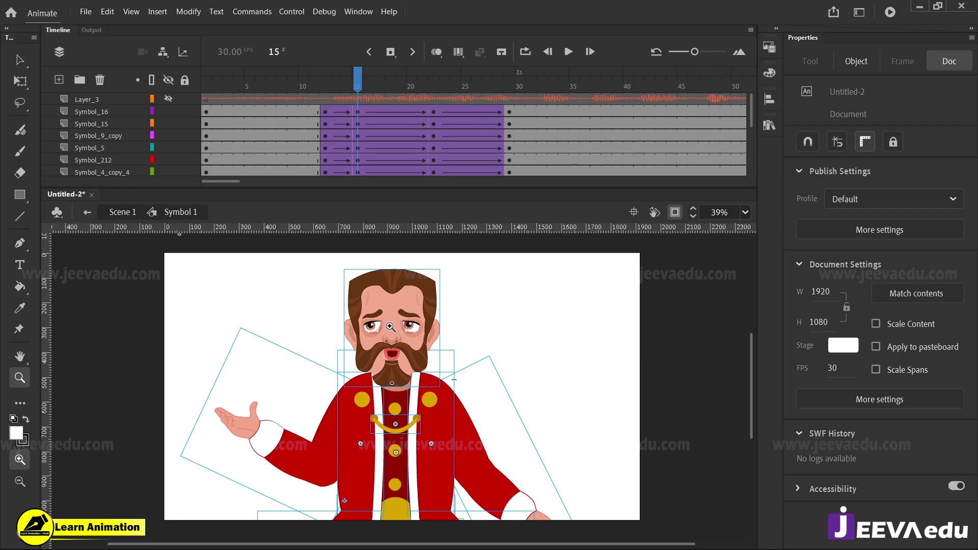
key("q")
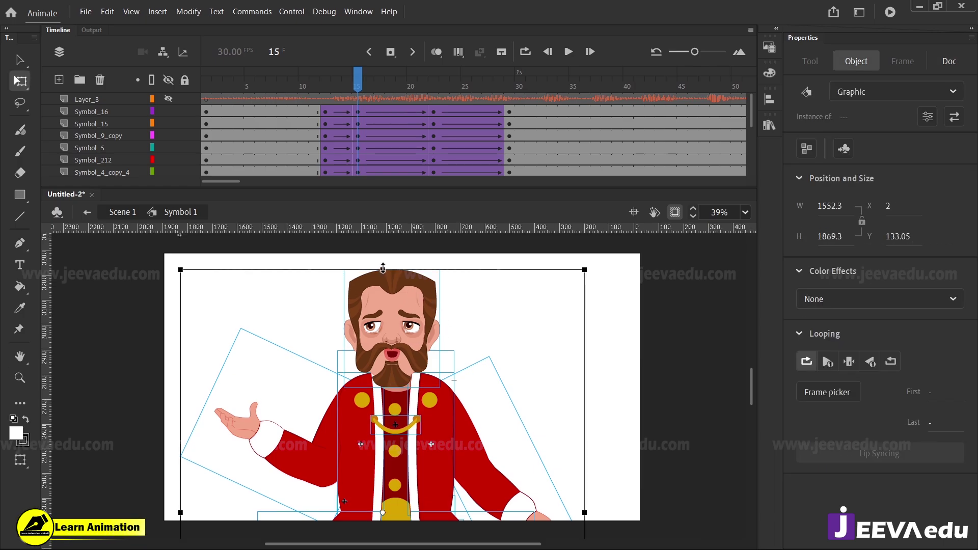
left_click_drag(384, 269, 383, 262)
left_click(463, 317)
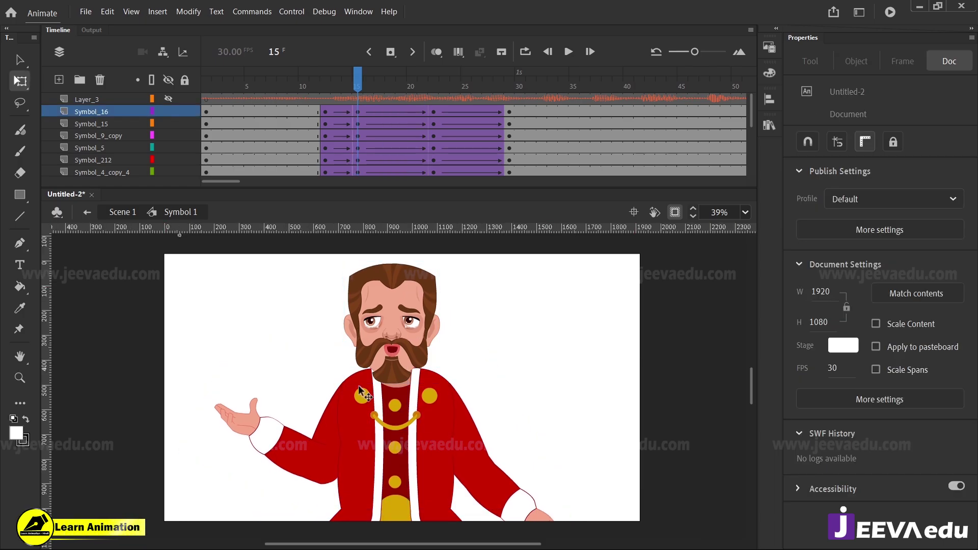
At frame 15, rotate the open-palm arm slightly counterclockwise and the other arm slightly clockwise around their shoulders
left_click(320, 447)
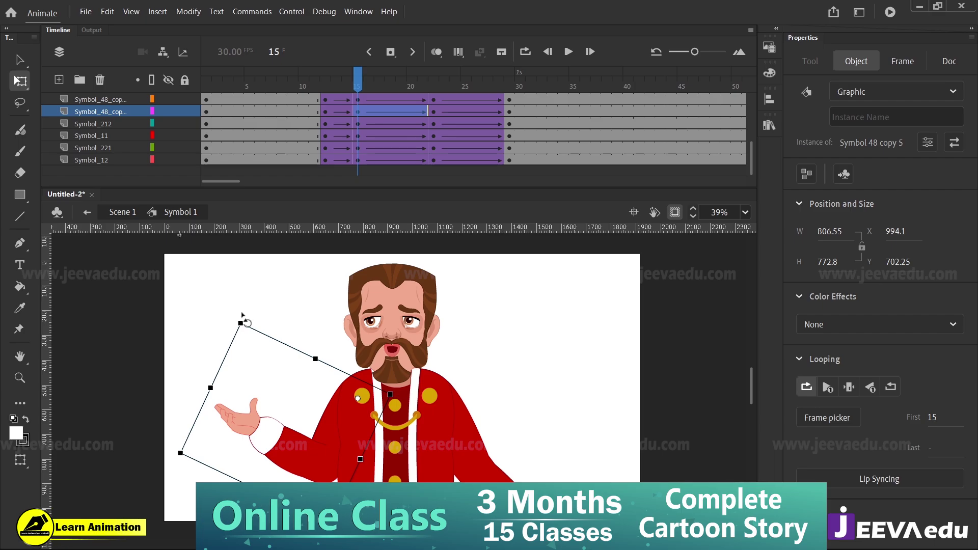
left_click_drag(244, 321, 240, 328)
left_click(474, 457)
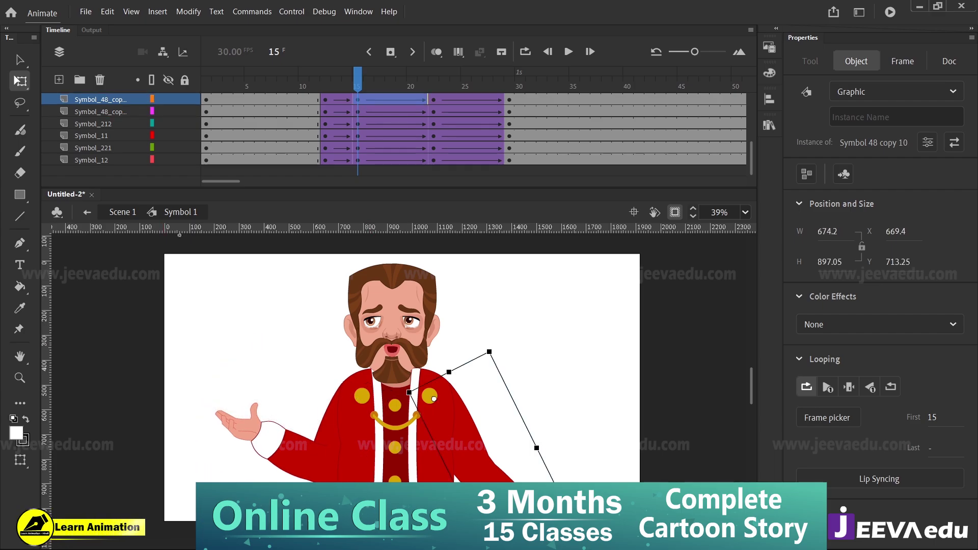
left_click_drag(593, 468, 588, 434)
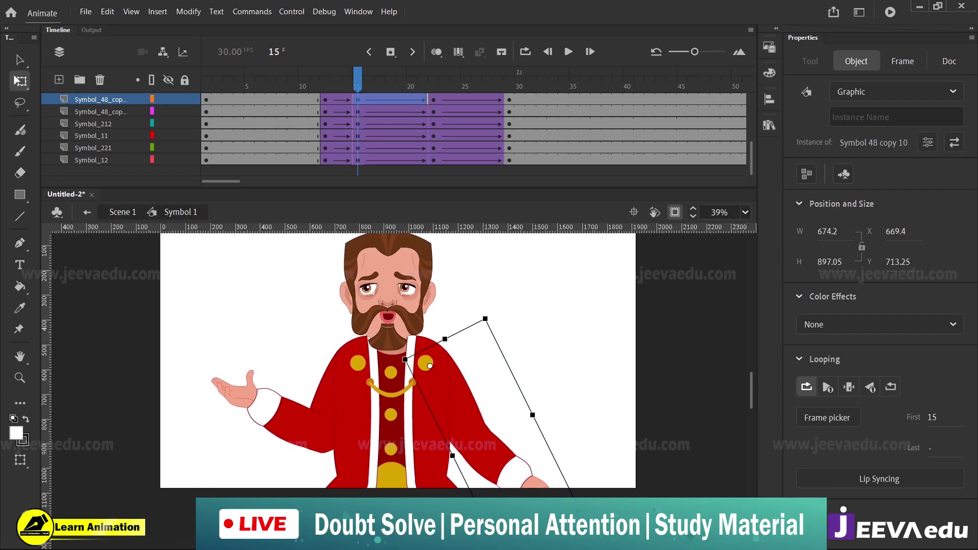
left_click_drag(582, 513, 578, 516)
left_click_drag(558, 367, 559, 397)
At frame 22, squash the whole character slightly downward and scrub through the tween to check the movement
left_click_drag(360, 82, 436, 119)
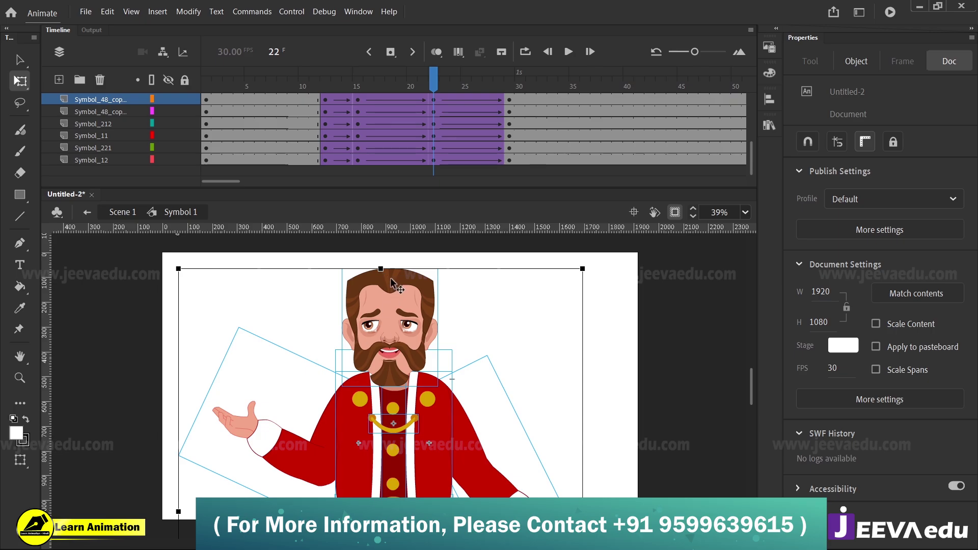
left_click_drag(380, 268, 380, 276)
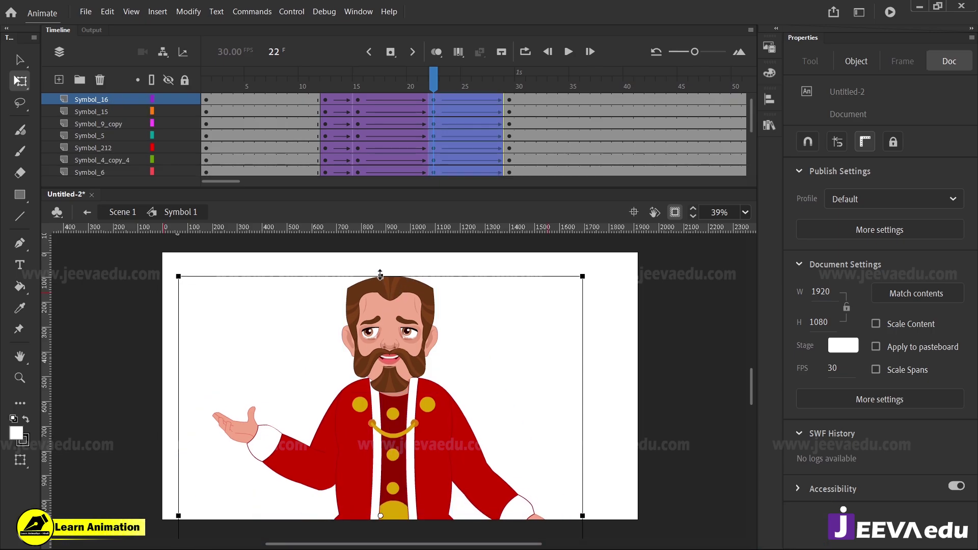
left_click(335, 99)
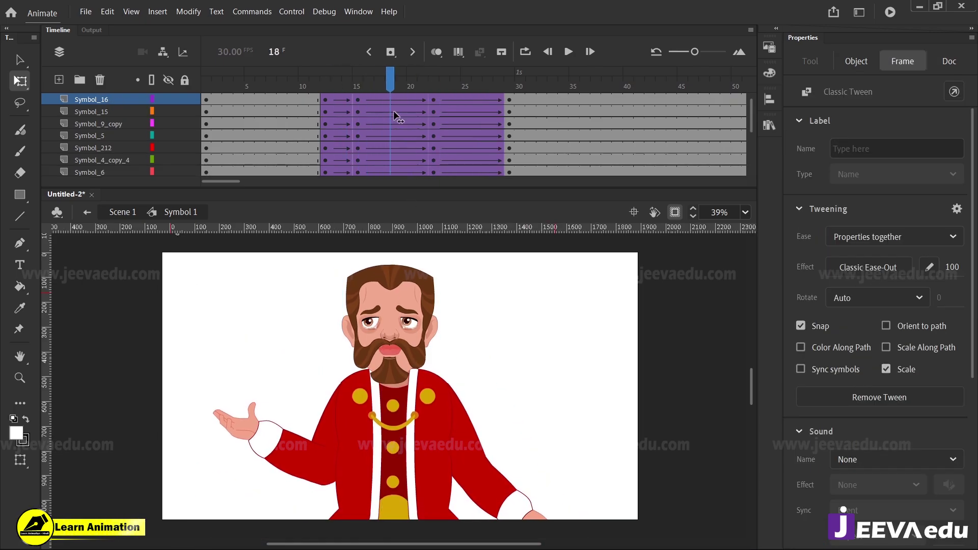
left_click(498, 287)
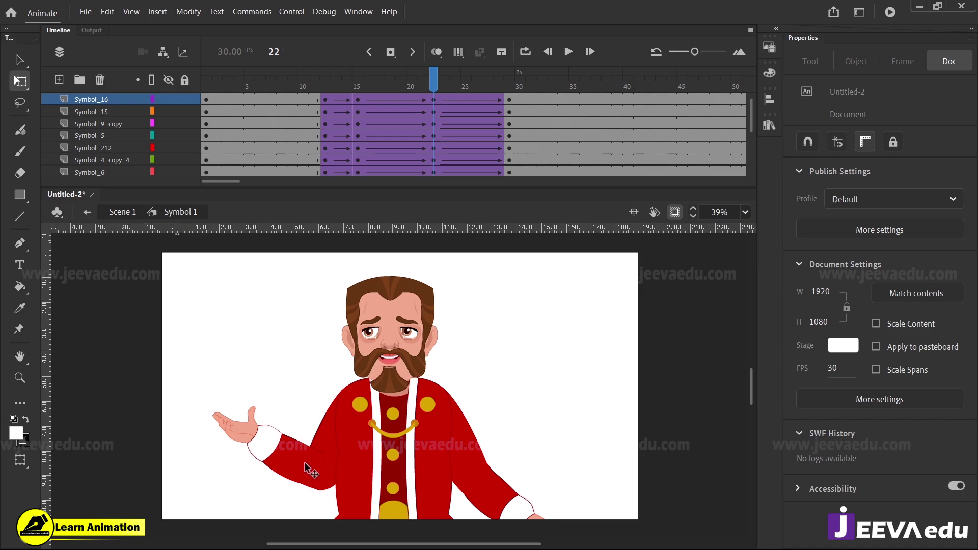
At frame 22, rotate the open-palm arm counterclockwise and the other arm clockwise to lower both arms
left_click(279, 442)
left_click_drag(237, 326, 238, 338)
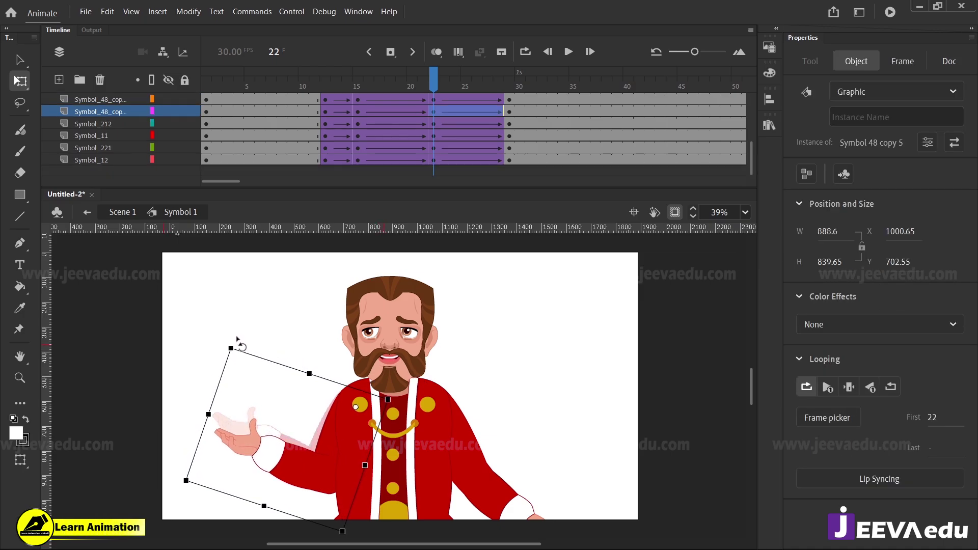
left_click(494, 489)
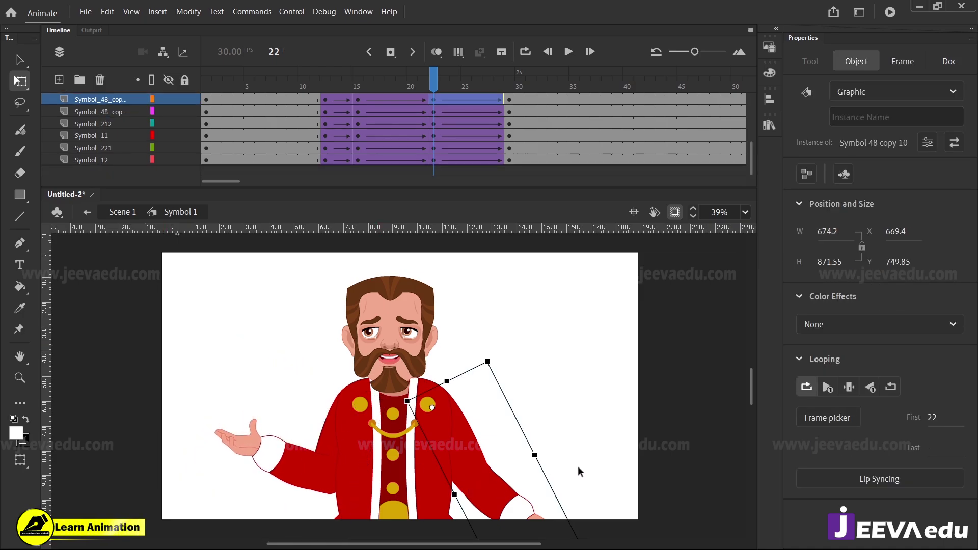
scroll(572, 443, "down", 3)
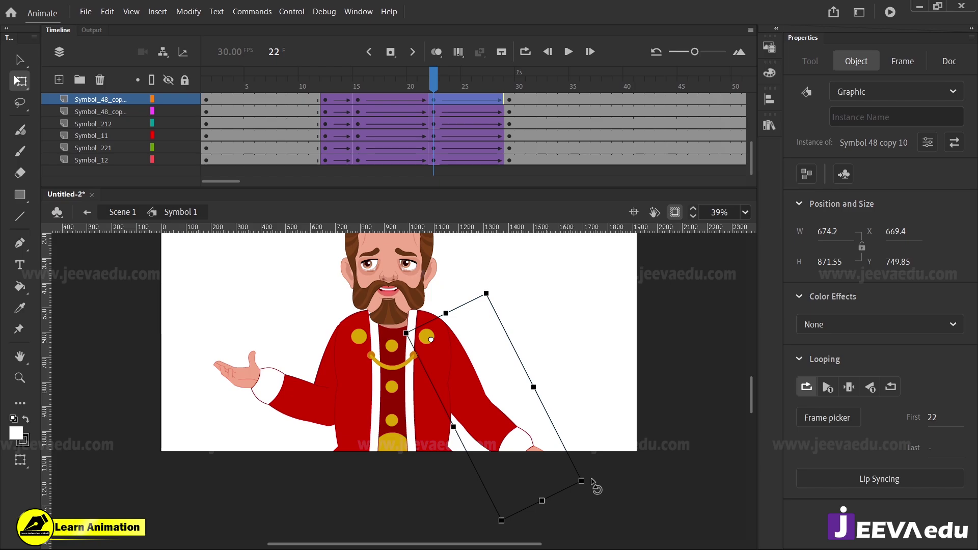
left_click_drag(593, 480, 585, 487)
left_click_drag(532, 350, 541, 404)
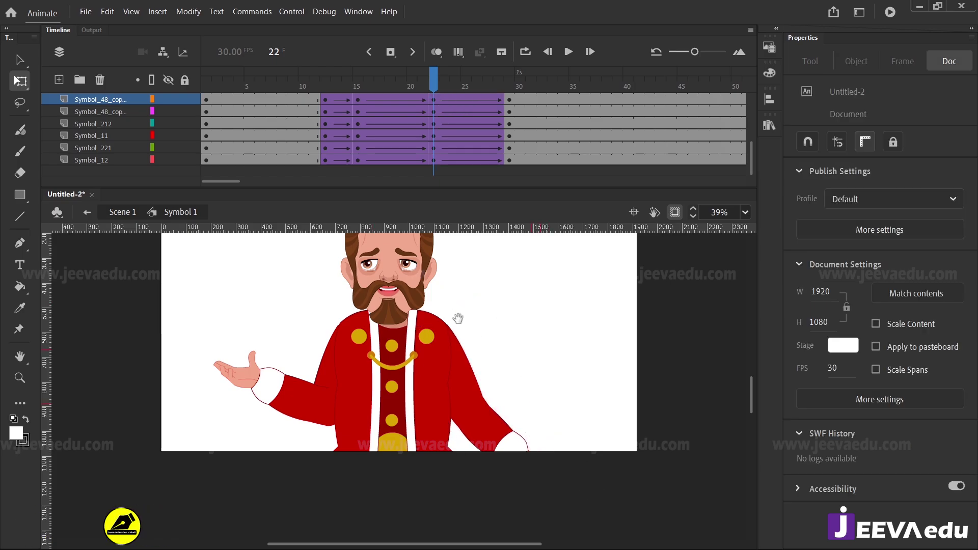
left_click_drag(458, 318, 466, 379)
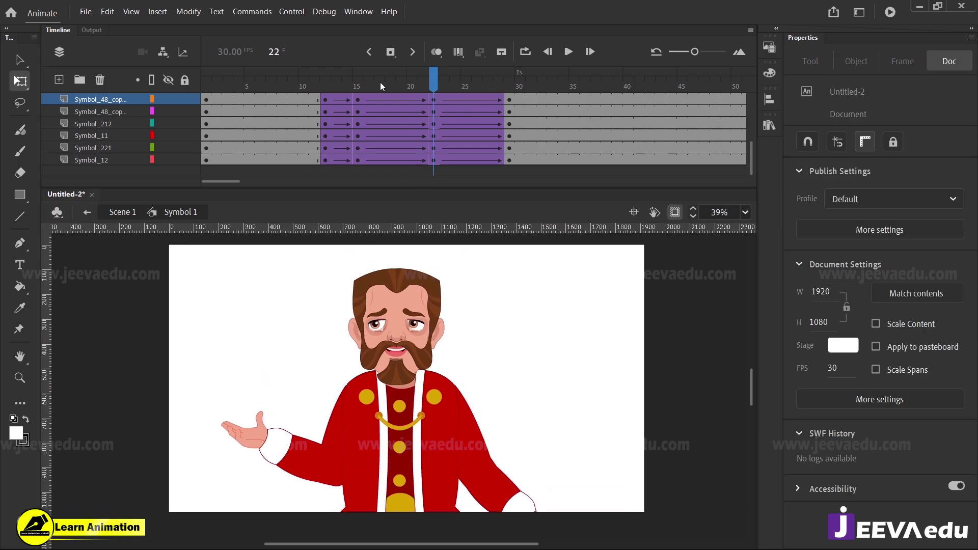
Preview the movement and lower the head at frame 22 to a Y position of 45.65
left_click_drag(380, 81, 432, 125)
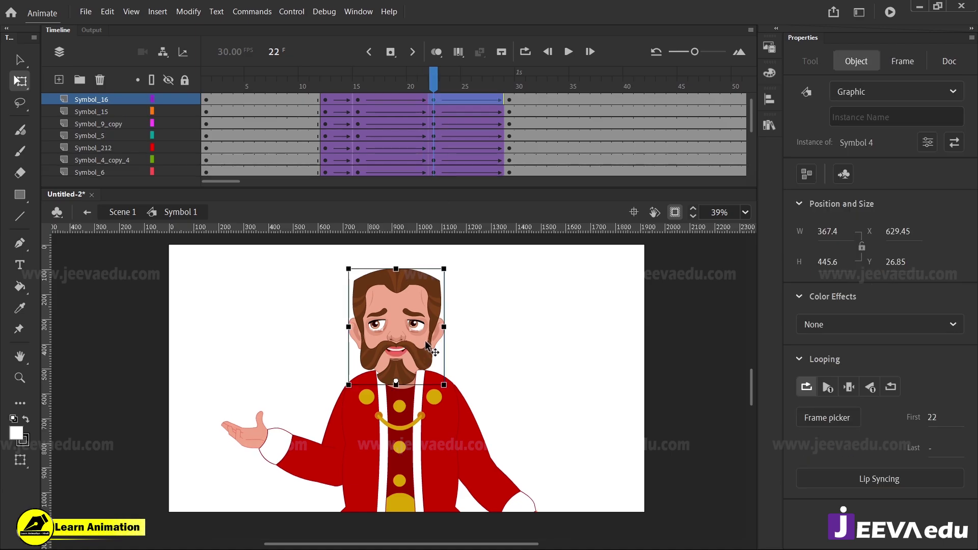
left_click_drag(426, 343, 431, 358)
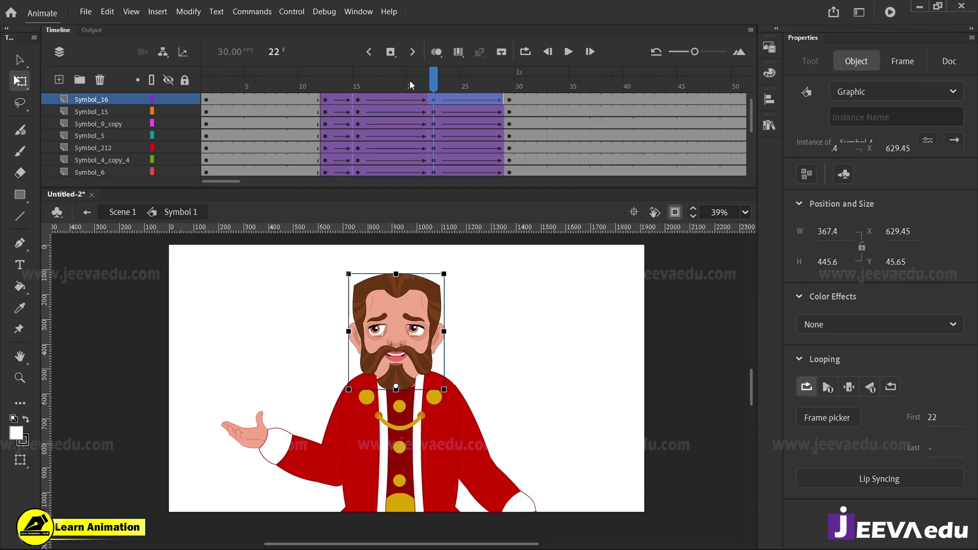
left_click_drag(391, 81, 435, 121)
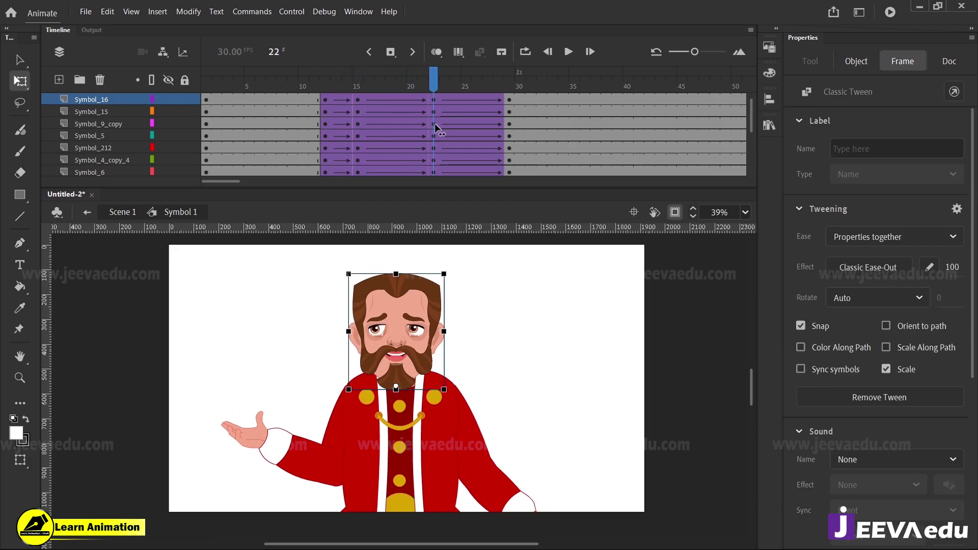
left_click(225, 323)
Select the whole character at frame 22, stretch it slightly upward and scrub the timeline to check the motion
left_click_drag(200, 304, 554, 531)
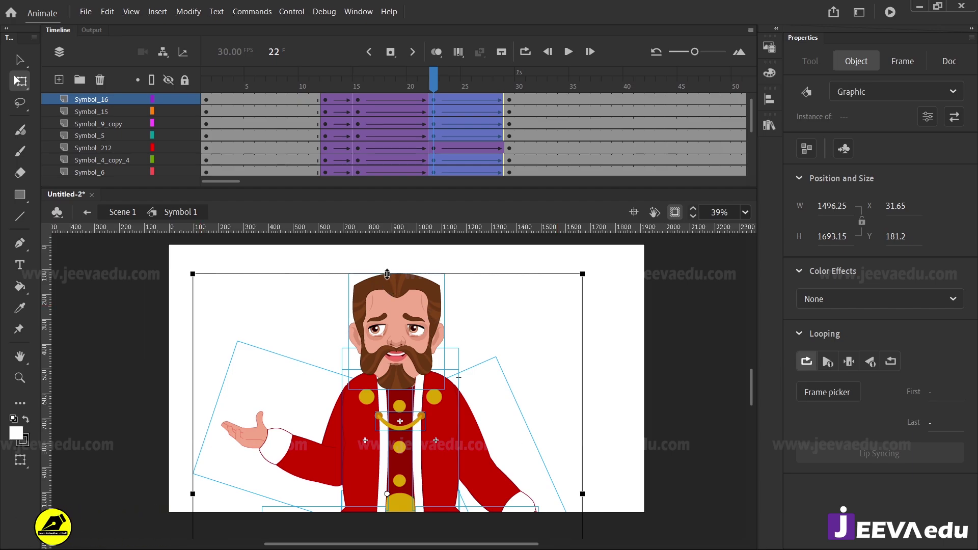
left_click_drag(388, 274, 406, 251)
left_click_drag(415, 82, 434, 158)
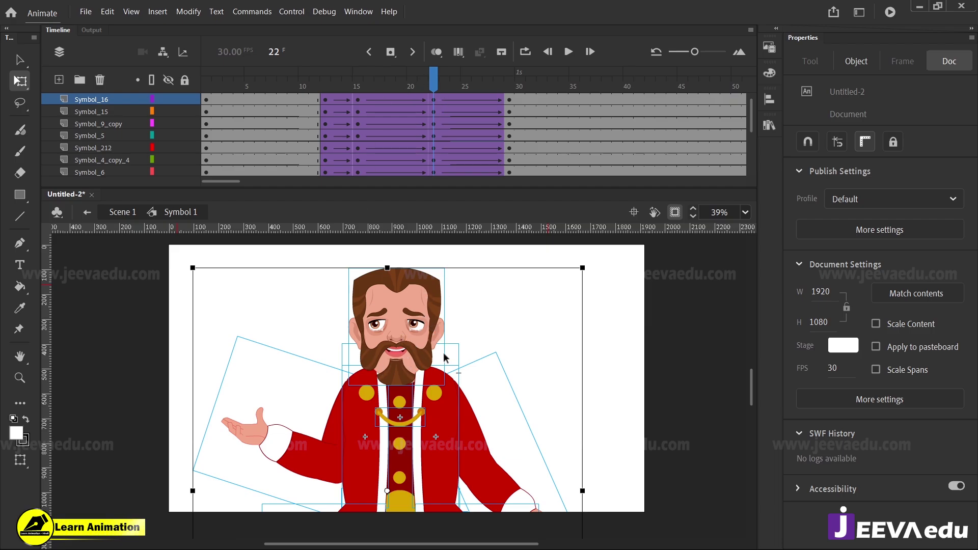
scroll(444, 135, "up", 1)
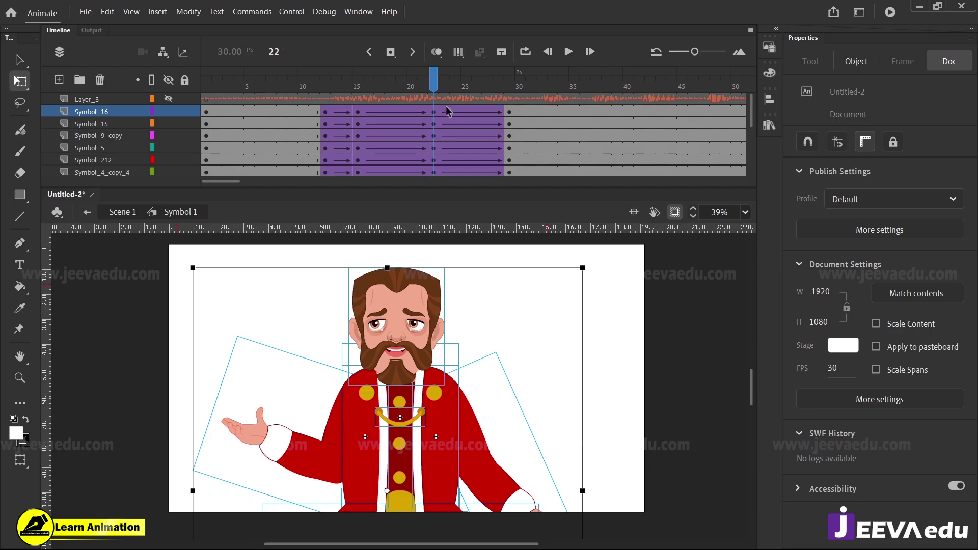
At frame 29, select the character's head, torso and both arms together and scale them to 103%
left_click_drag(444, 83, 508, 83)
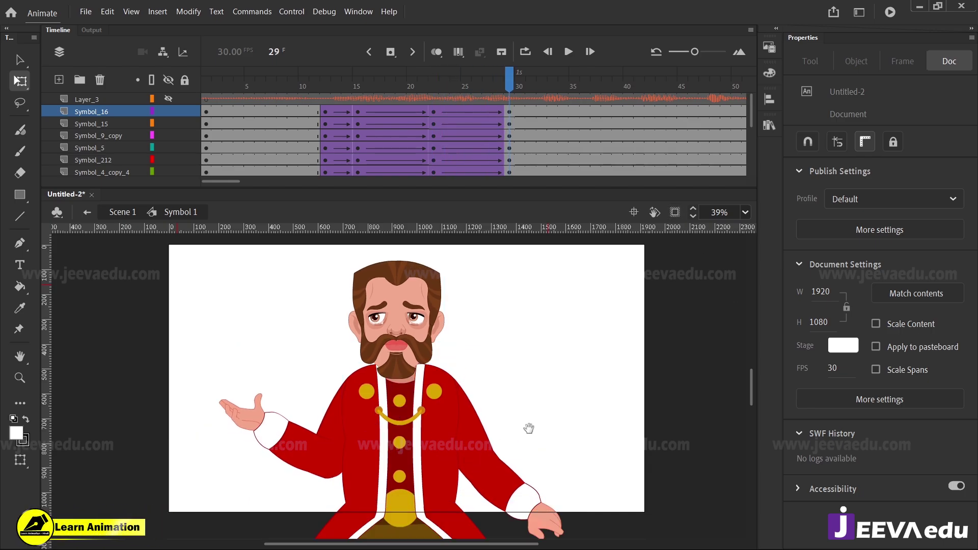
left_click_drag(529, 428, 524, 385)
left_click_drag(443, 455, 452, 389)
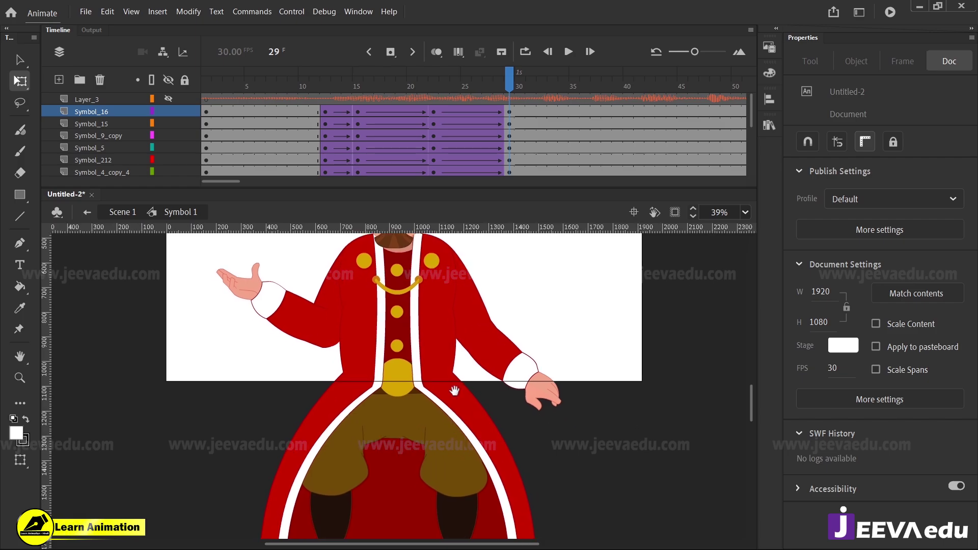
key("z")
left_click(401, 377, "alt")
left_click(419, 370, "alt")
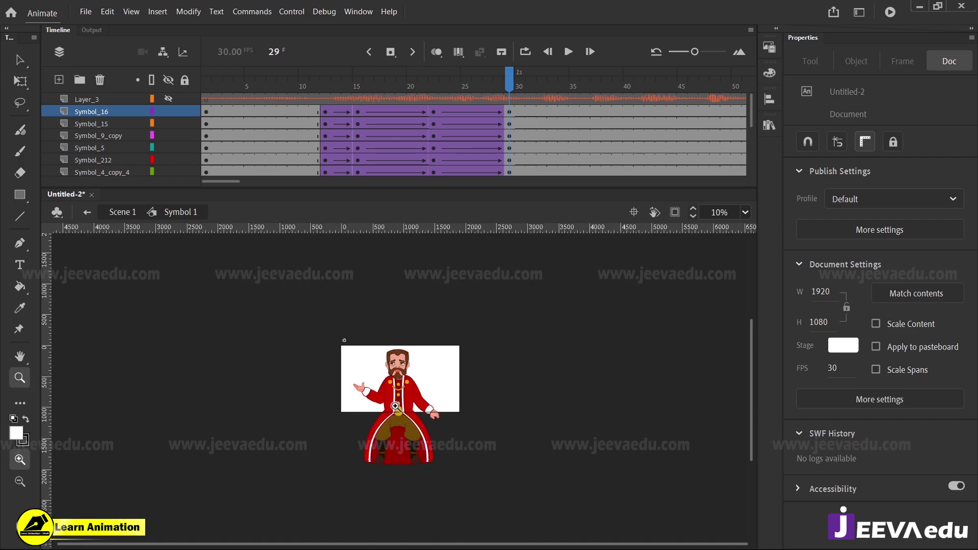
left_click(395, 406)
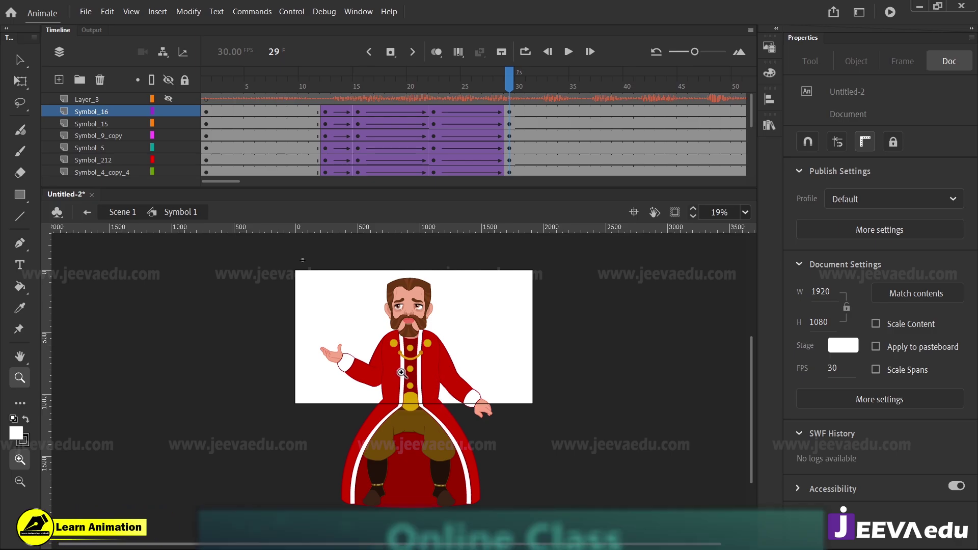
key("v")
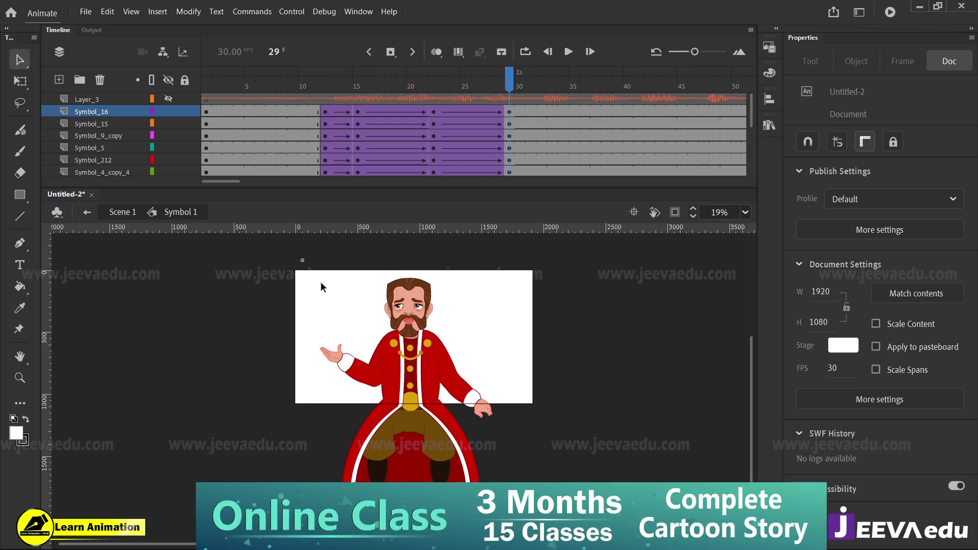
left_click_drag(301, 276, 502, 425)
left_click_drag(428, 380, 555, 364)
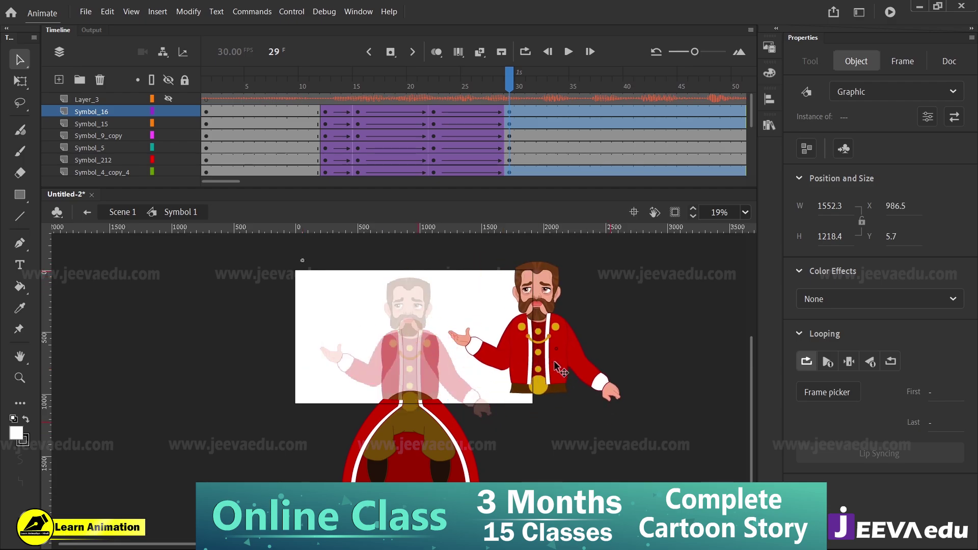
key("ctrl+z")
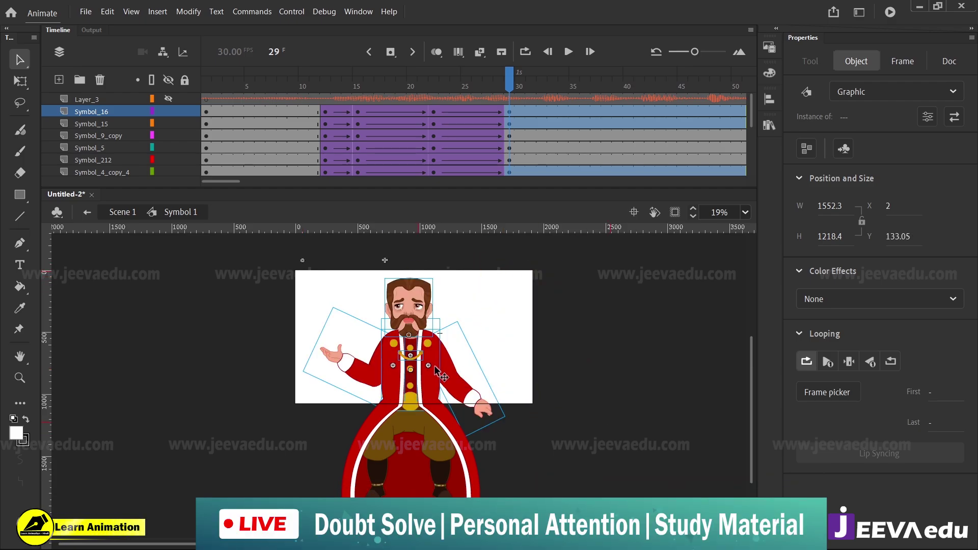
key("ctrl+alt+s")
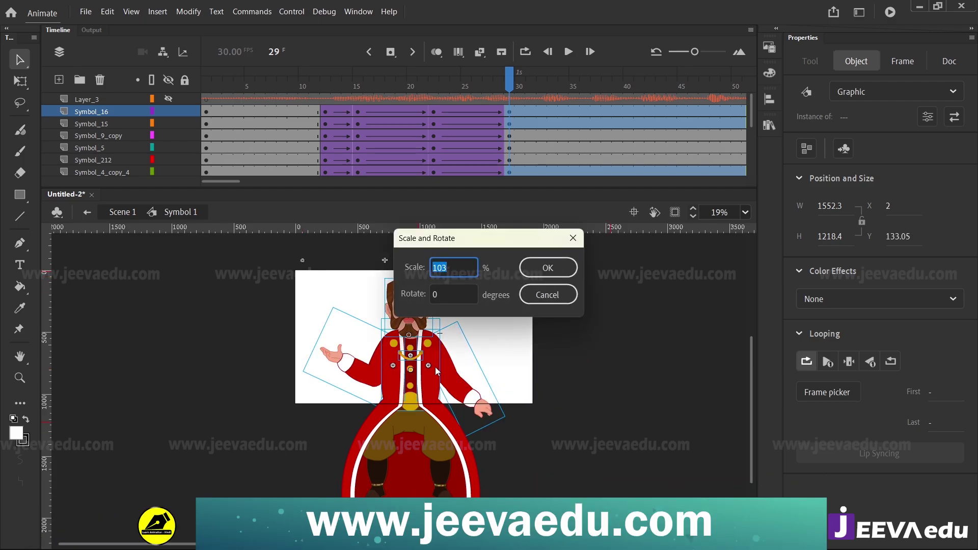
key("Return")
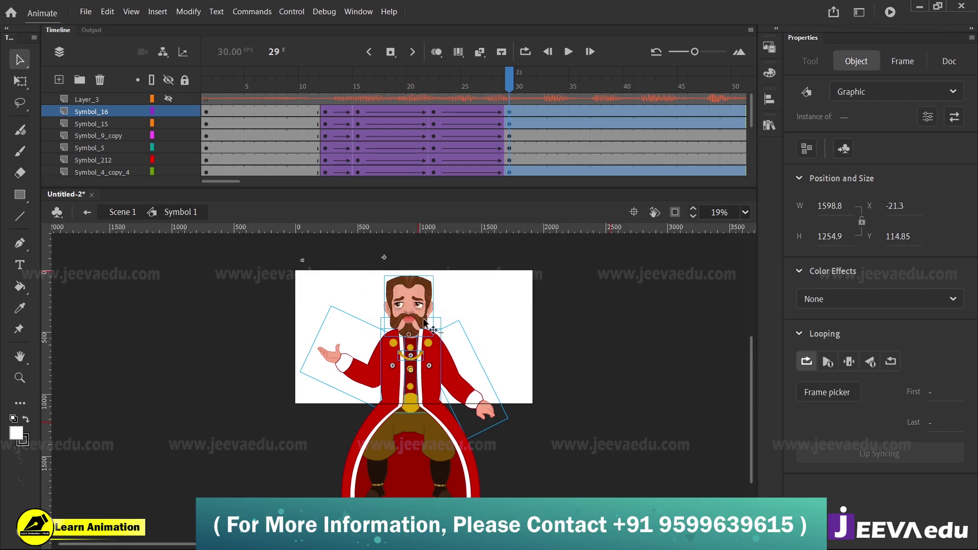
Scale the selected upper body again by 101% at frame 29 and scrub back through frames 22 and 15 to check the motion
key("z")
left_click_drag(280, 258, 535, 399)
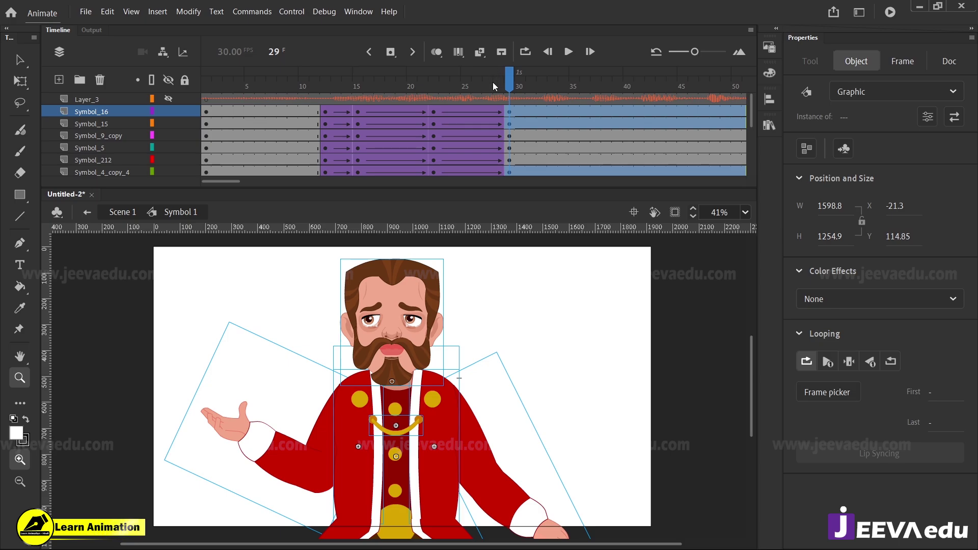
left_click_drag(496, 91, 508, 153)
left_click(515, 314)
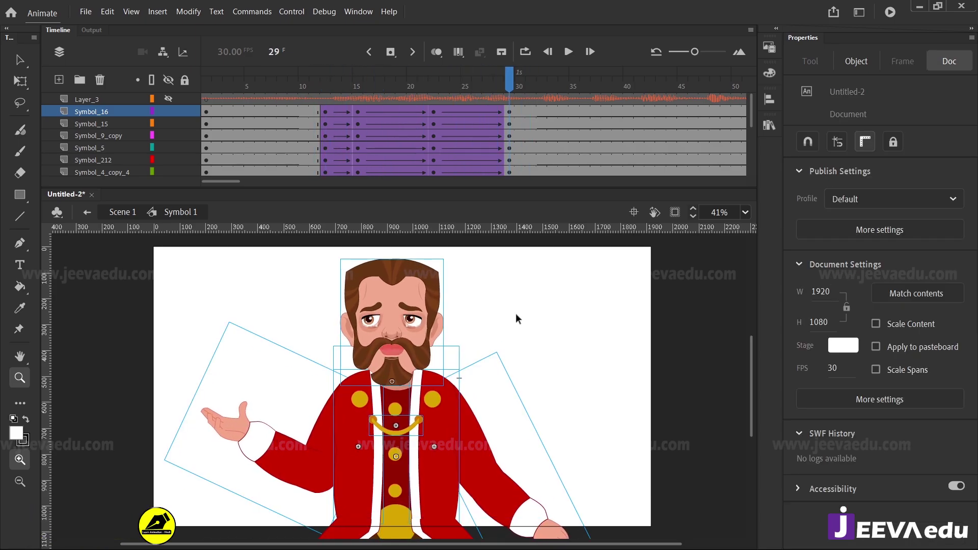
key("ctrl+alt+s")
type("101")
key("Return")
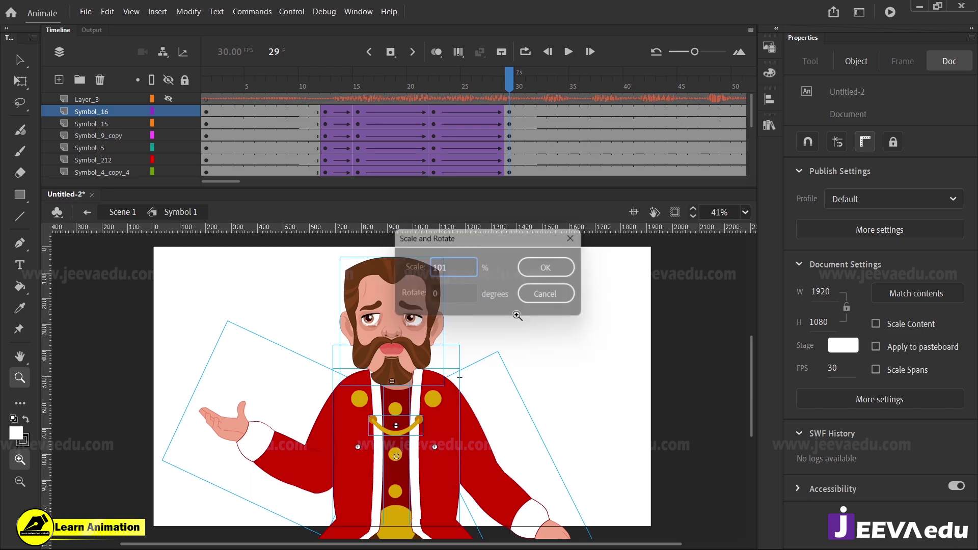
left_click_drag(448, 85, 433, 139)
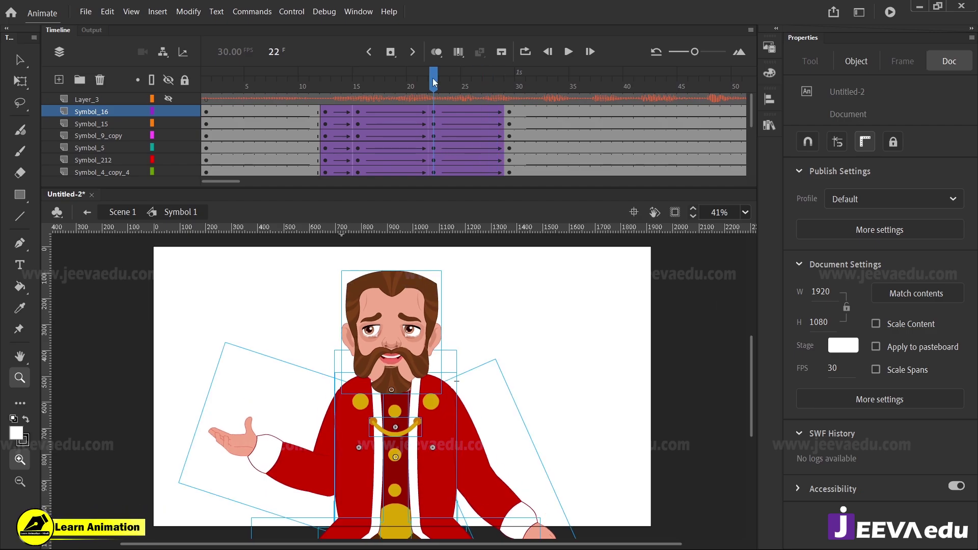
left_click_drag(434, 86, 356, 105)
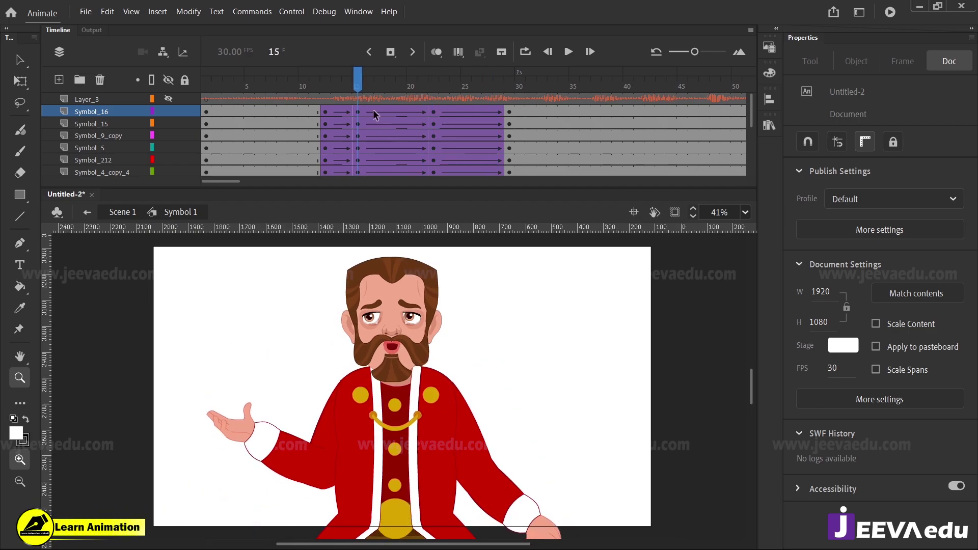
Compare the poses at frames 15, 22 and 29, then add forearm keyframes at frames 22 and 15 inside the open-palm arm's symbol
left_click(510, 113)
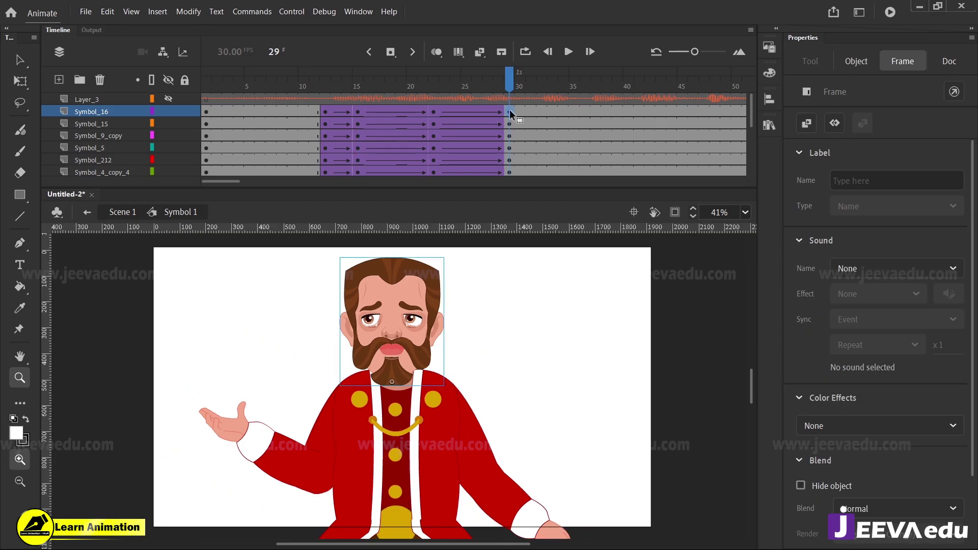
left_click(358, 113)
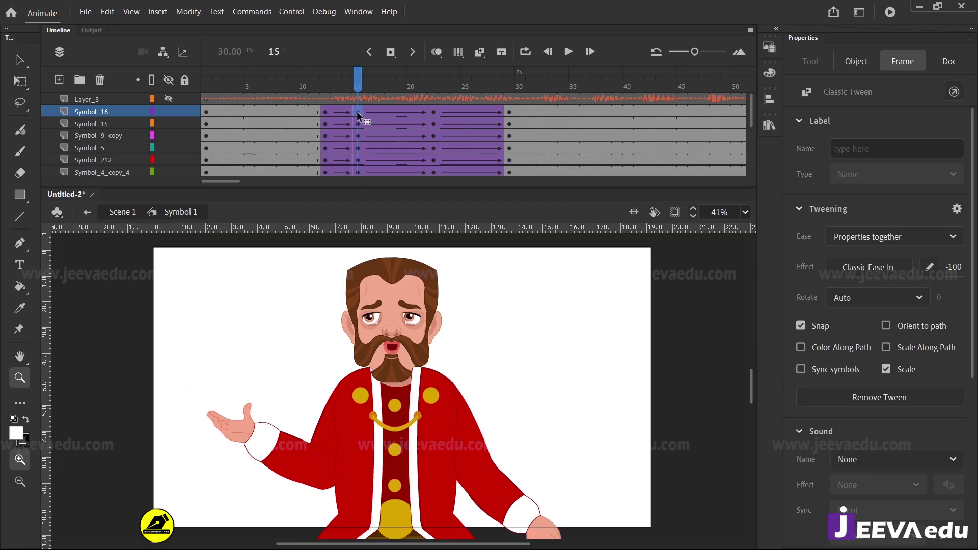
left_click(510, 113)
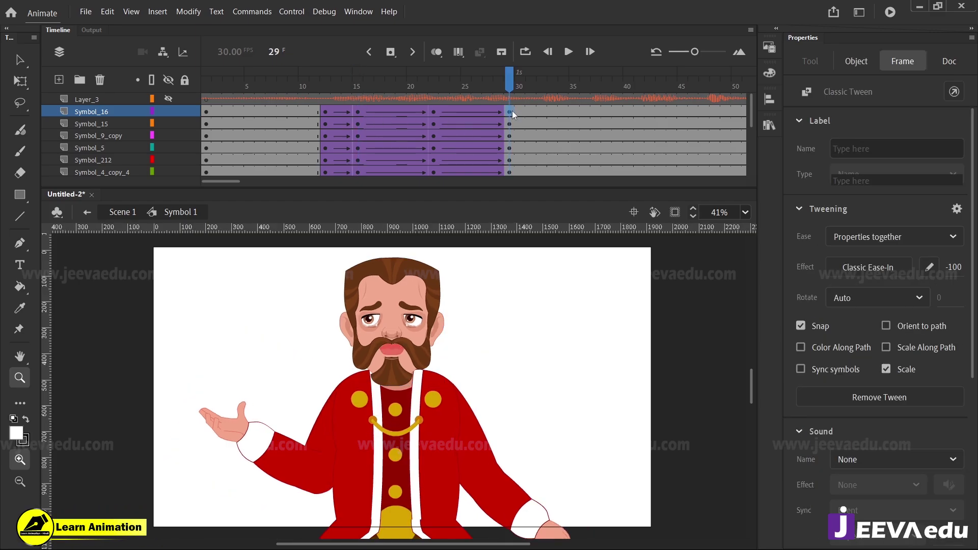
left_click(434, 113)
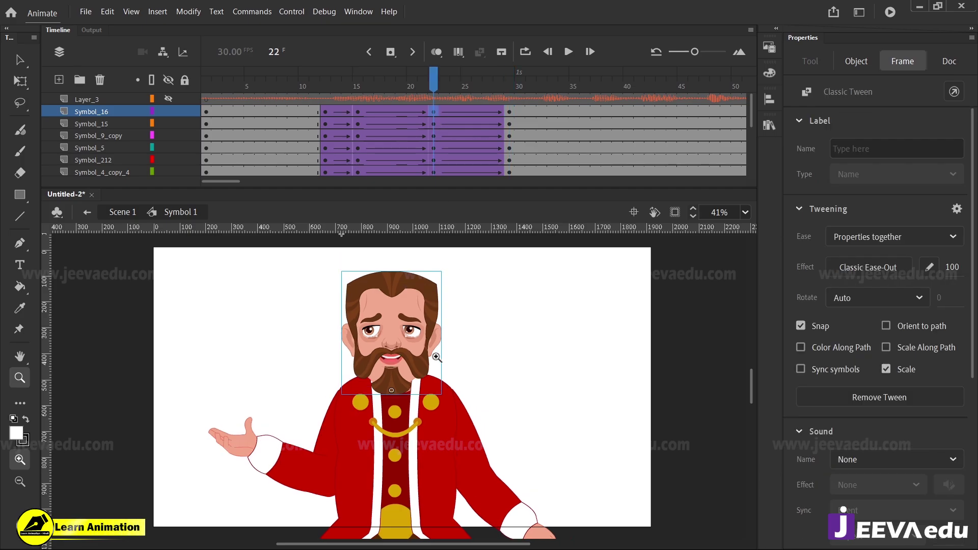
key("v")
left_click(317, 473)
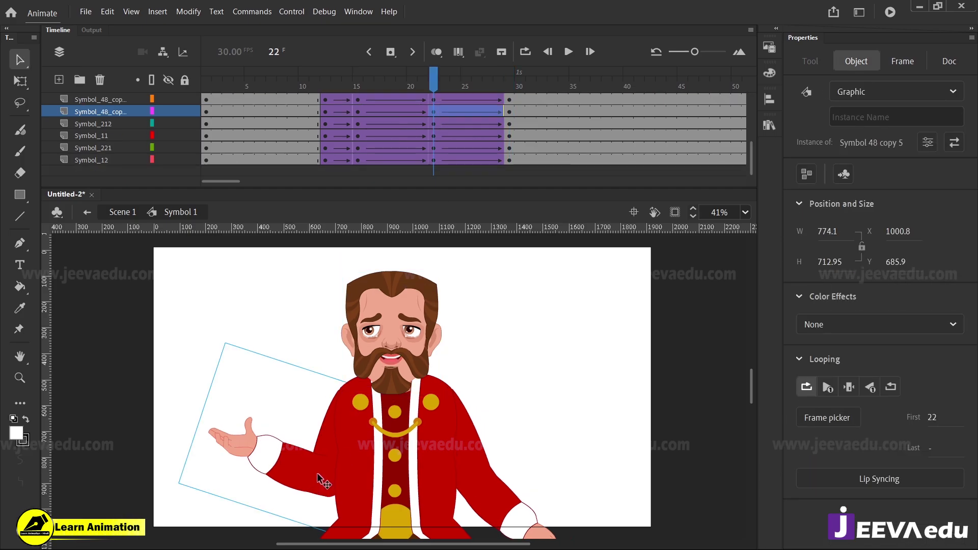
double_click(317, 472)
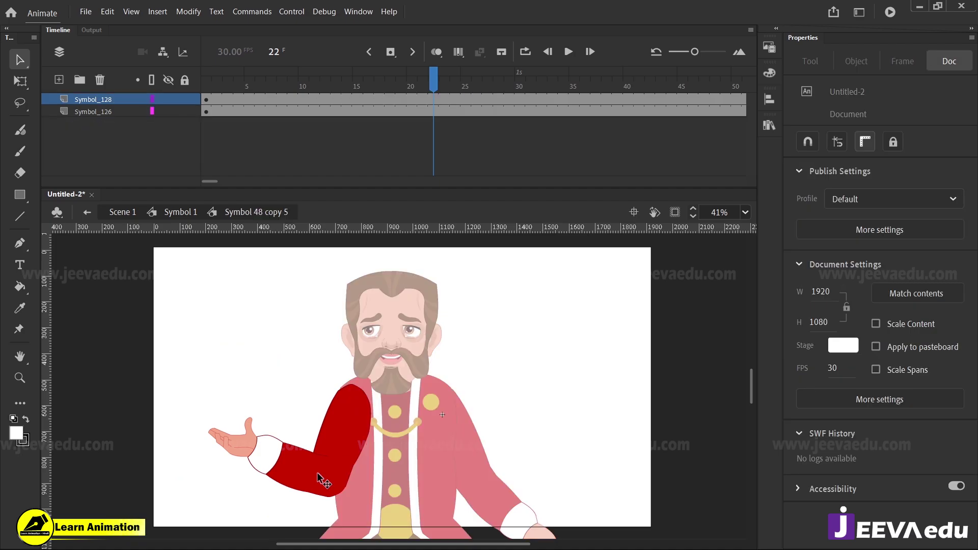
left_click(434, 100)
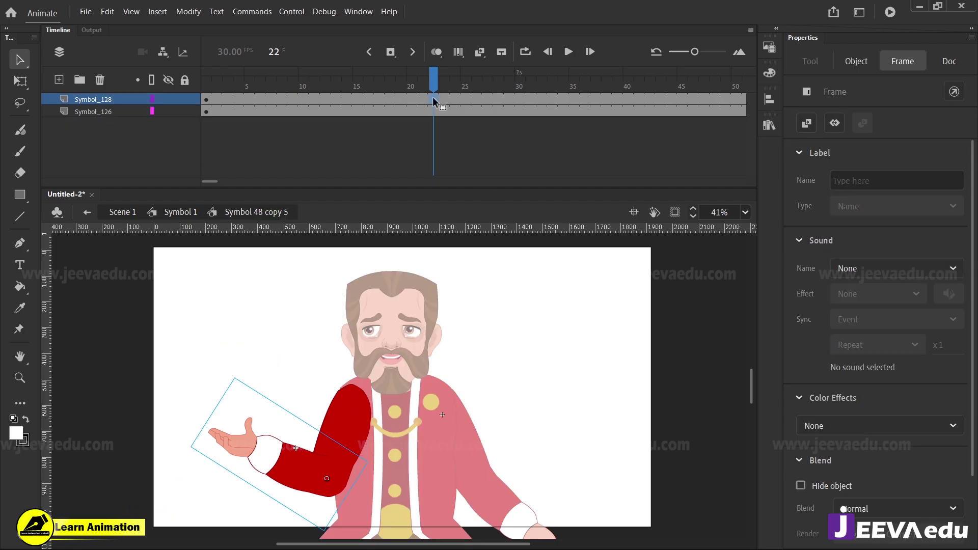
left_click(358, 100)
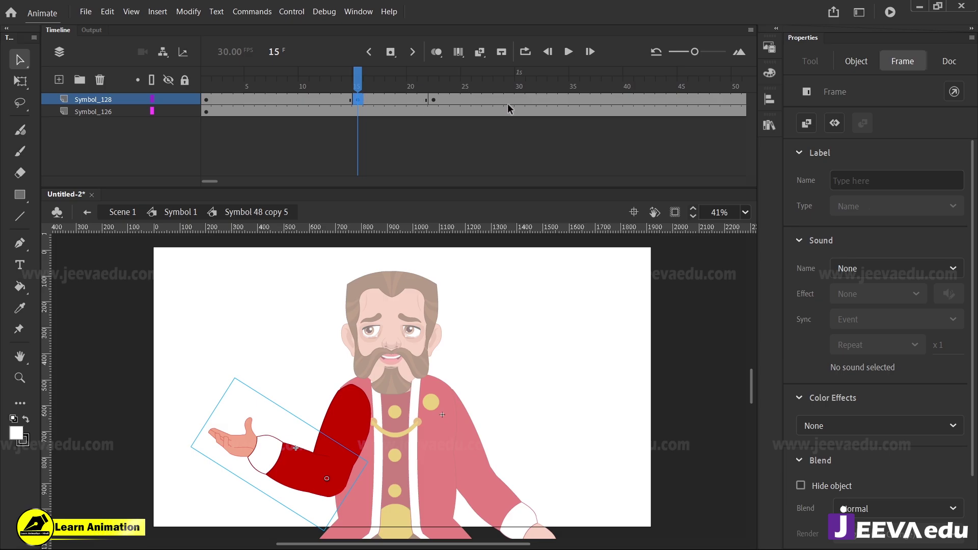
Check the body keyframes in Symbol 1, then reopen the open-palm arm's symbol and add a forearm keyframe at frame 29
left_click(191, 213)
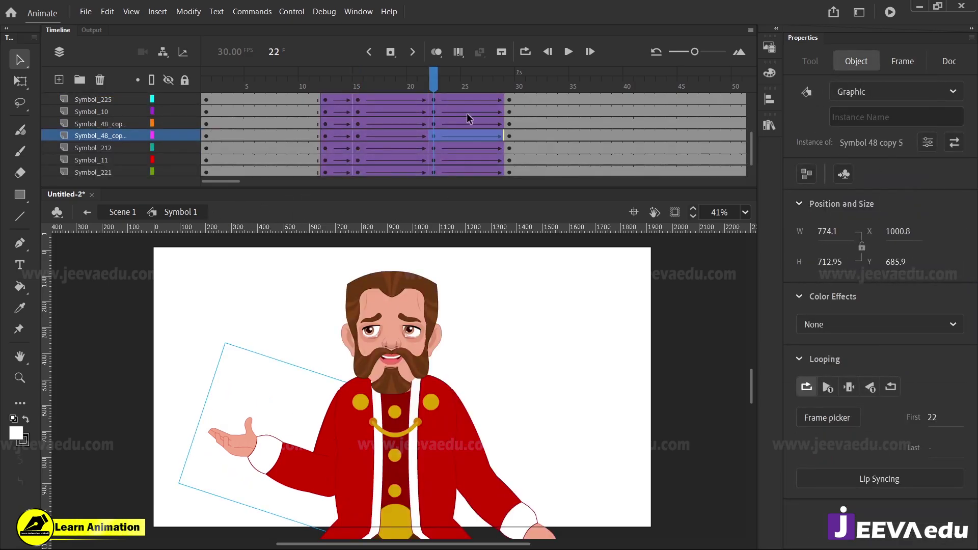
left_click(508, 99)
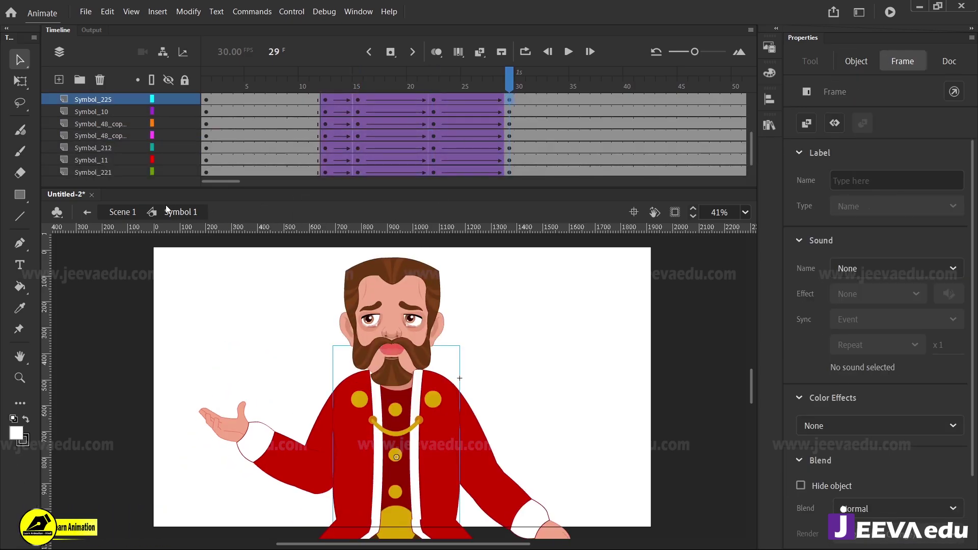
left_click(433, 100)
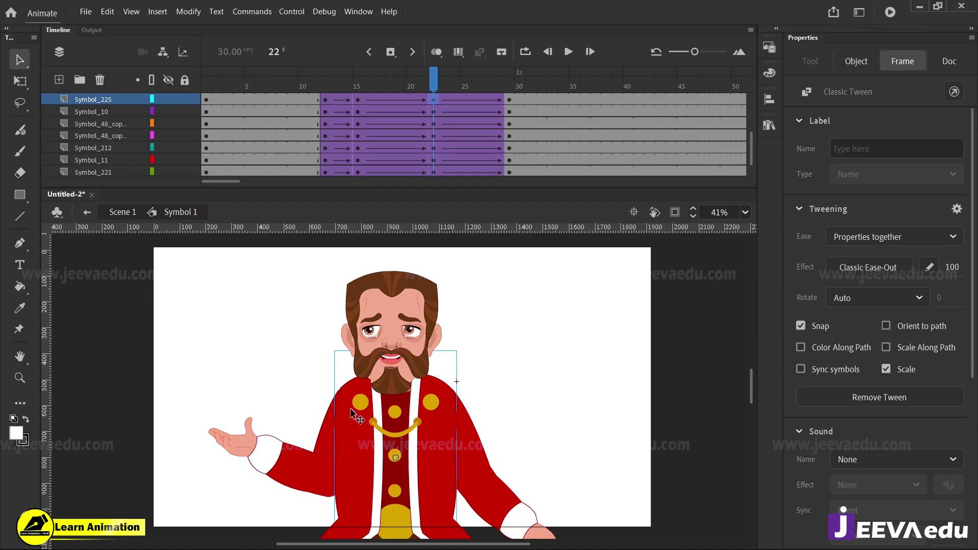
double_click(313, 459)
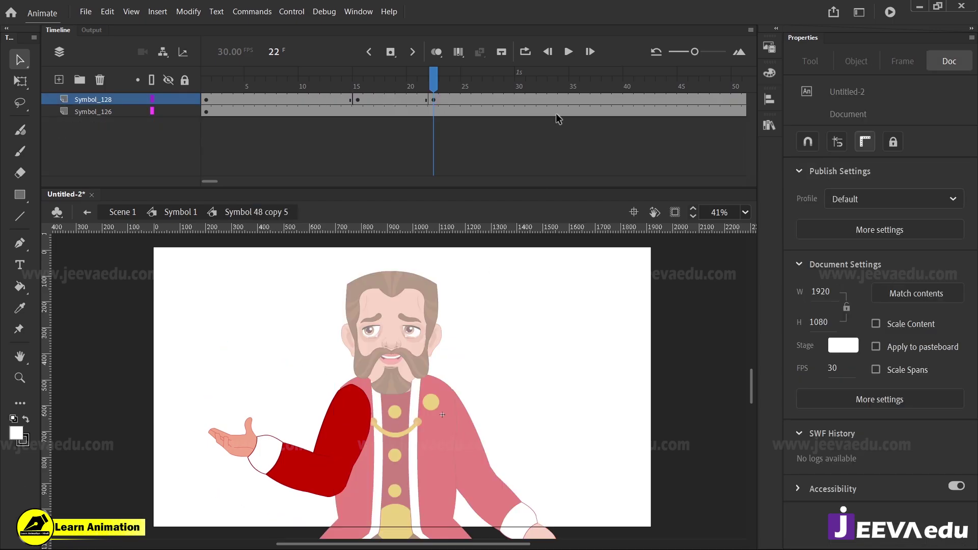
left_click(512, 99)
Create classic tweens between the forearm keyframes, with ease -100 for frames 15 to 22 and 100 for frames 22 to 29
left_click(423, 99)
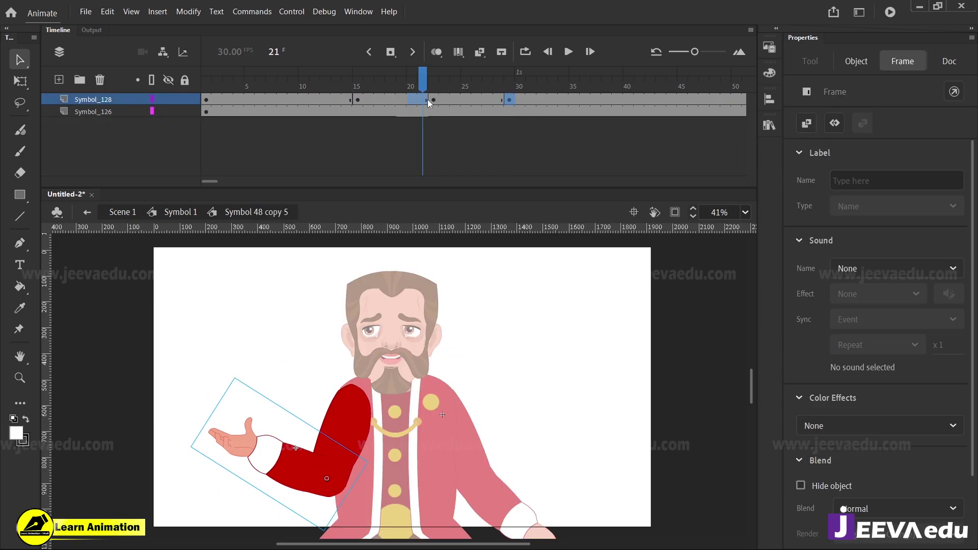
left_click(442, 100)
right_click(435, 100)
left_click(464, 108)
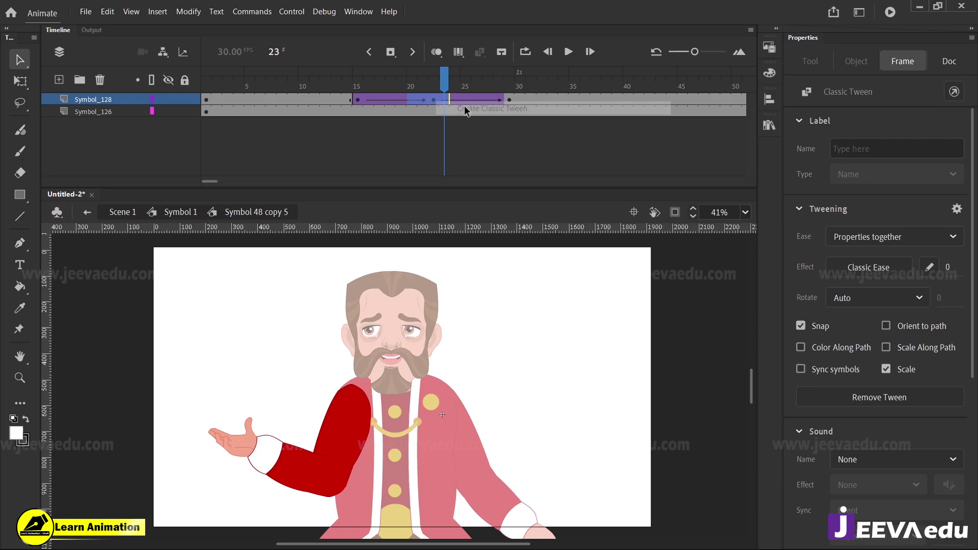
left_click(949, 268)
type("100")
key("Return")
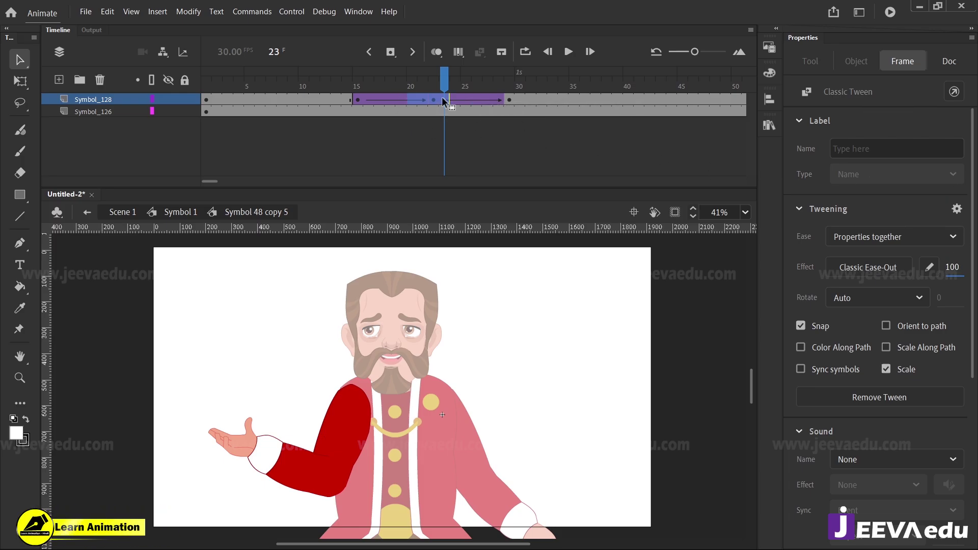
left_click(401, 99)
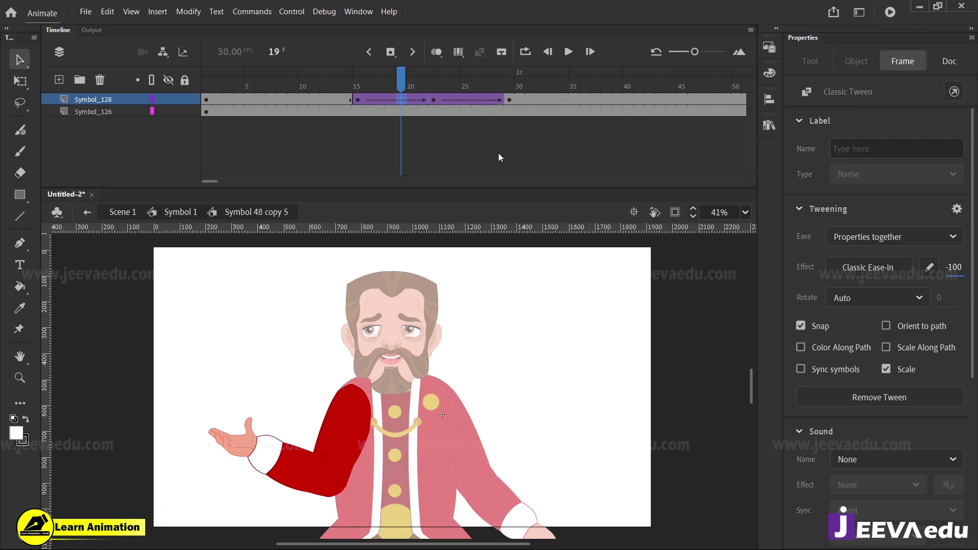
At frame 22, rotate the open-palm forearm slightly clockwise about the elbow to raise it, and preview the motion in Symbol 1
left_click(433, 100)
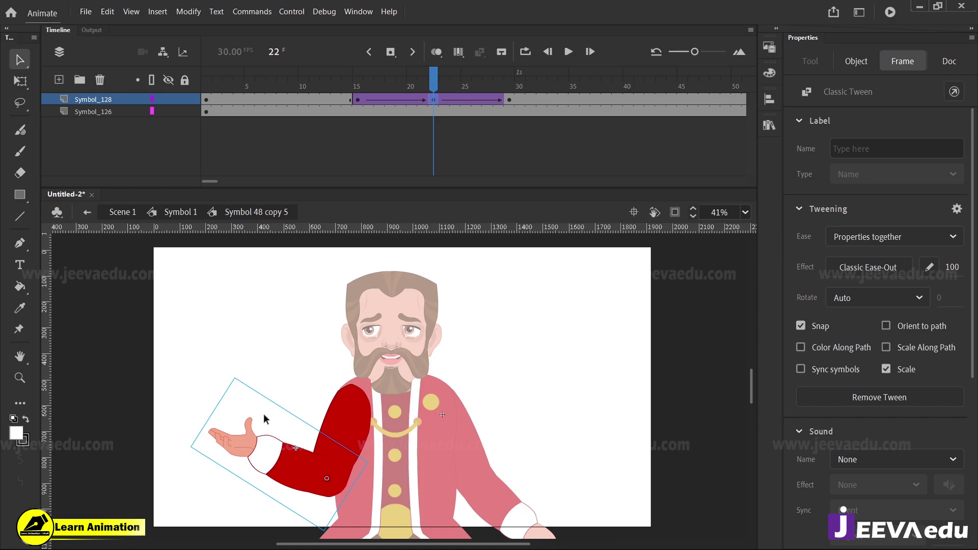
key("q")
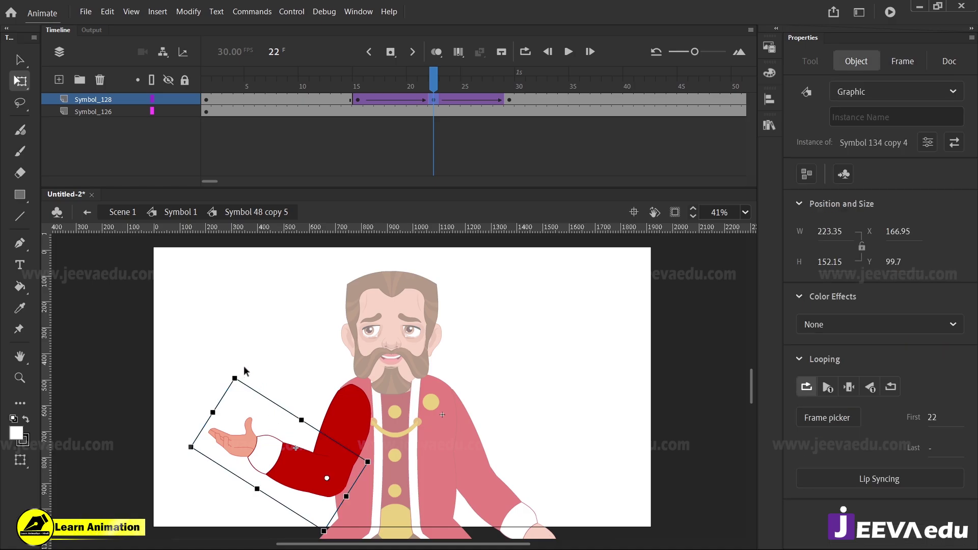
left_click_drag(245, 370, 250, 364)
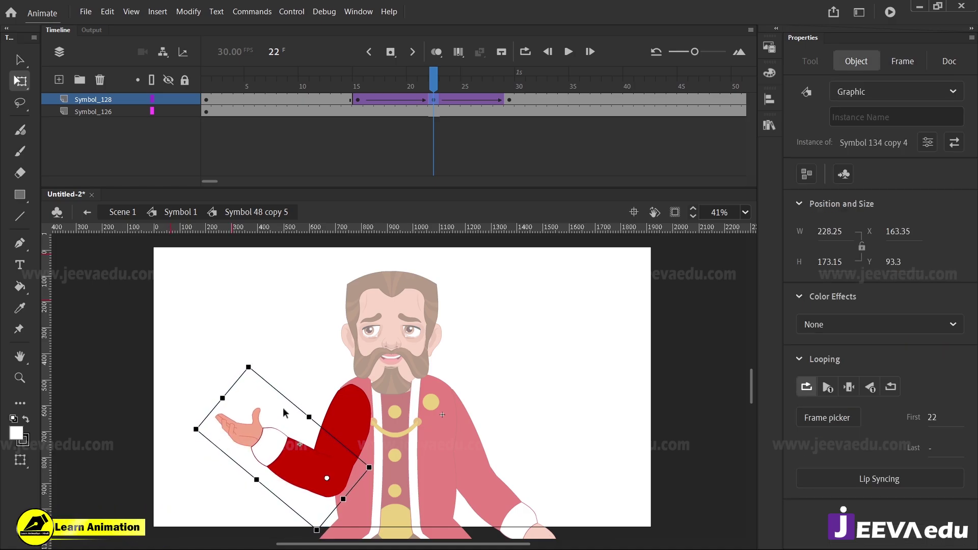
left_click(157, 214)
left_click_drag(422, 85, 432, 128)
Open the lowered arm's symbol and add forearm keyframes at frames 22, 15 and 29
left_click(512, 467)
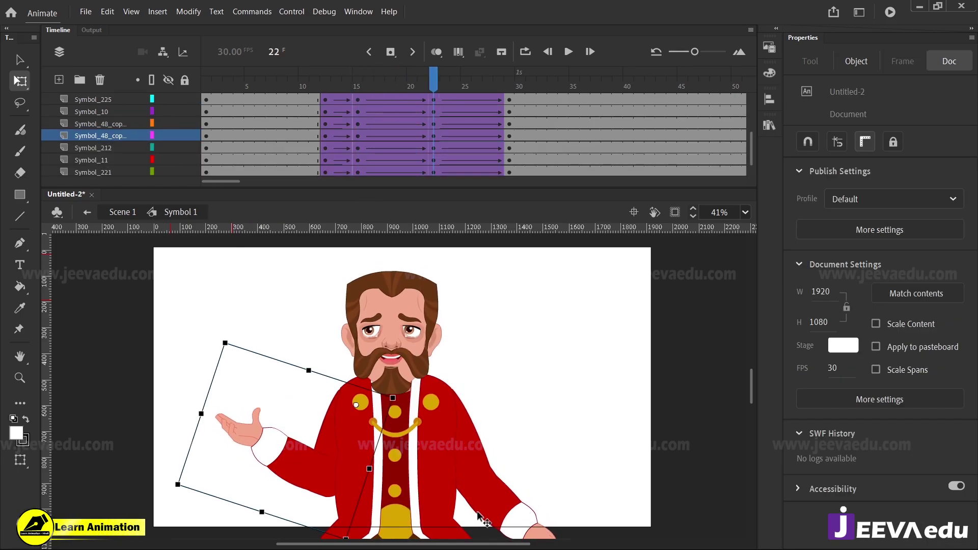
double_click(507, 509)
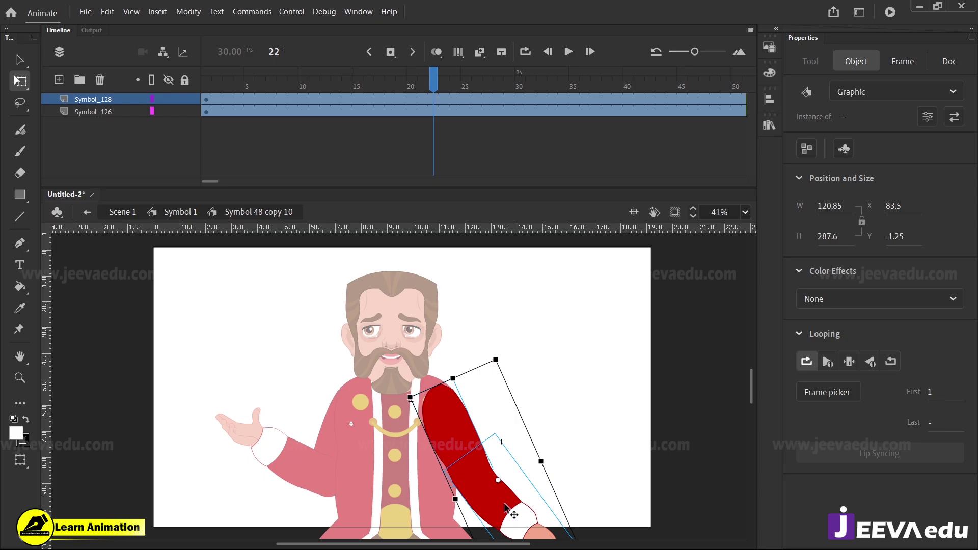
left_click(434, 101)
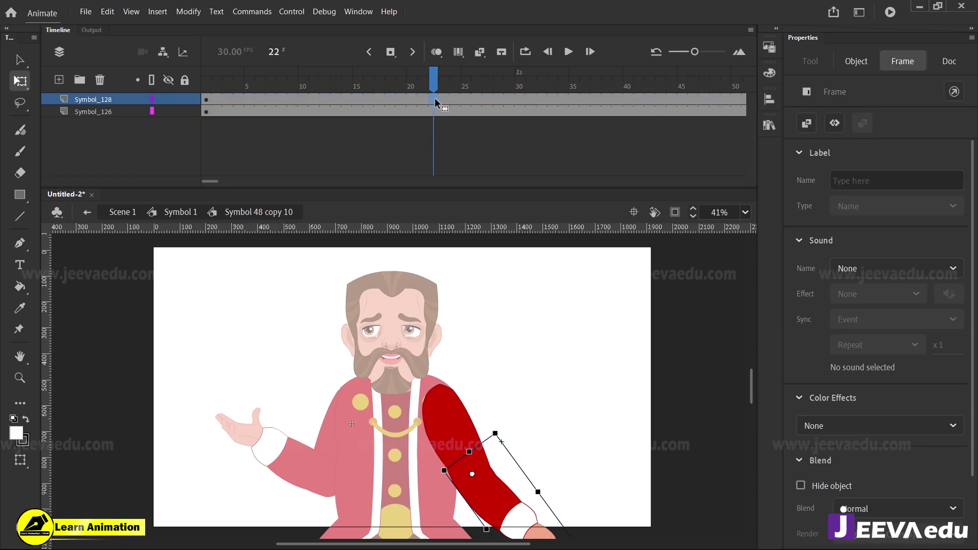
key("F6")
left_click(358, 99)
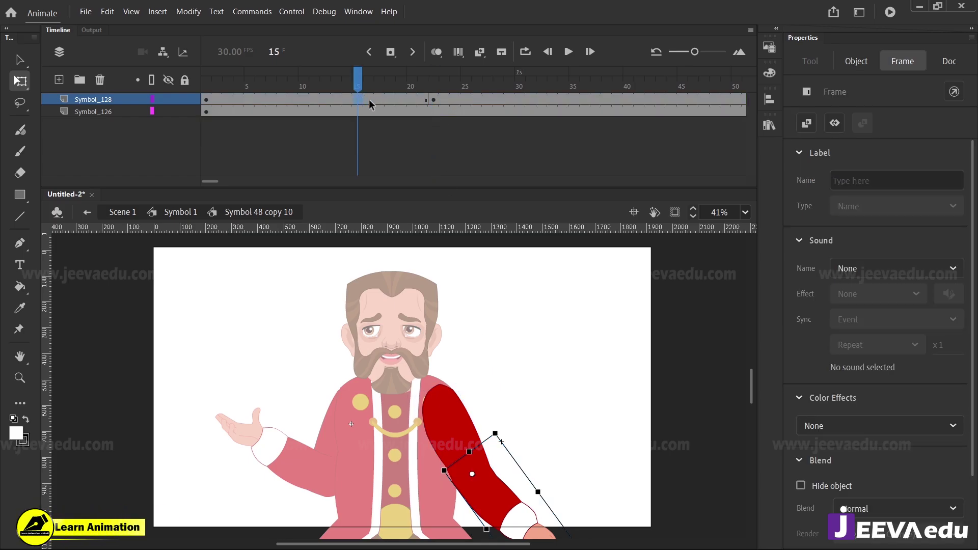
left_click(508, 101)
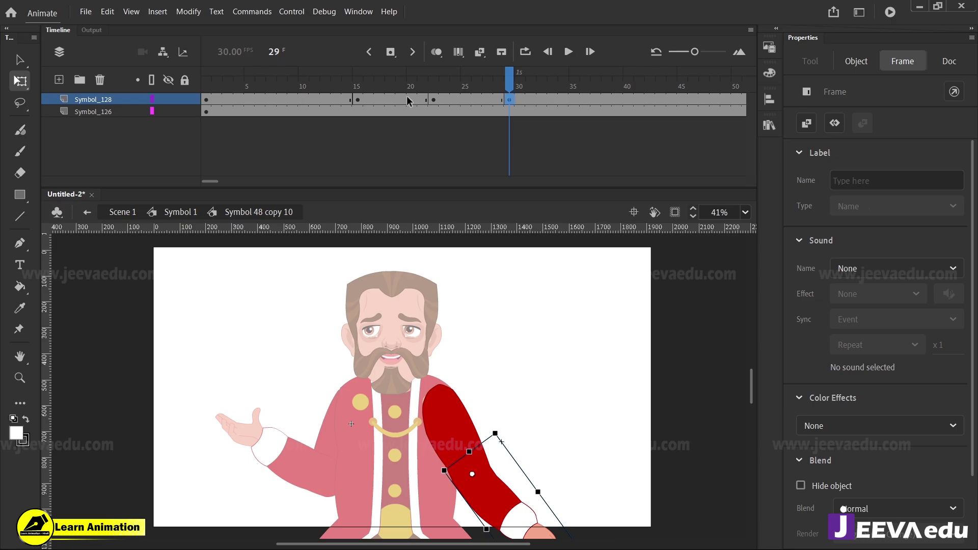
Create classic tweens between the lowered arm's forearm keyframes at frames 15, 22 and 29, with ease 100
left_click(444, 100)
right_click(445, 100)
left_click(459, 105)
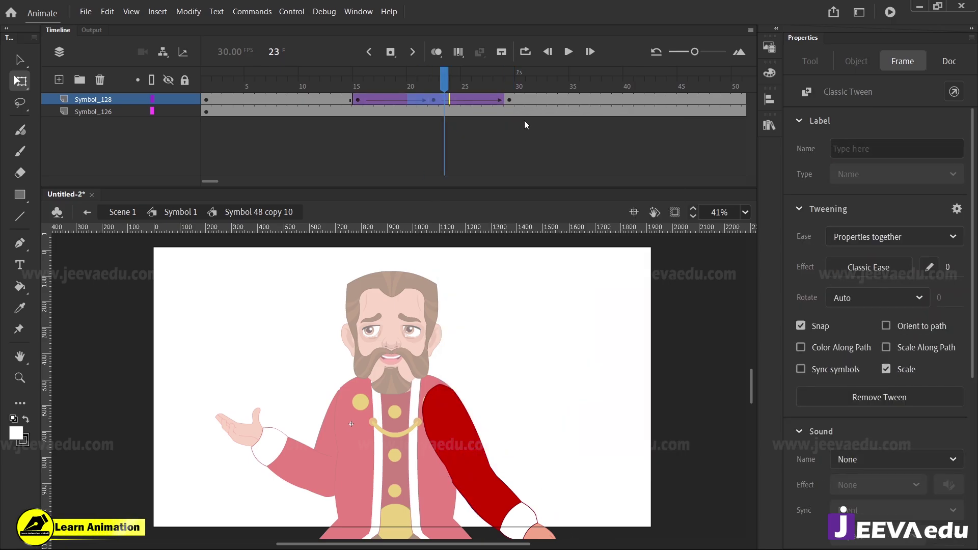
left_click_drag(954, 263, 971, 263)
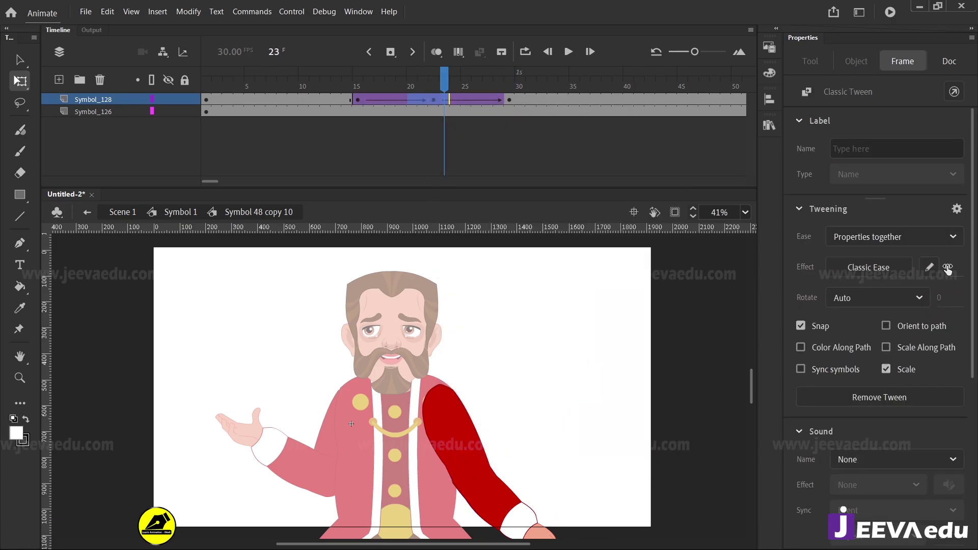
left_click(391, 100)
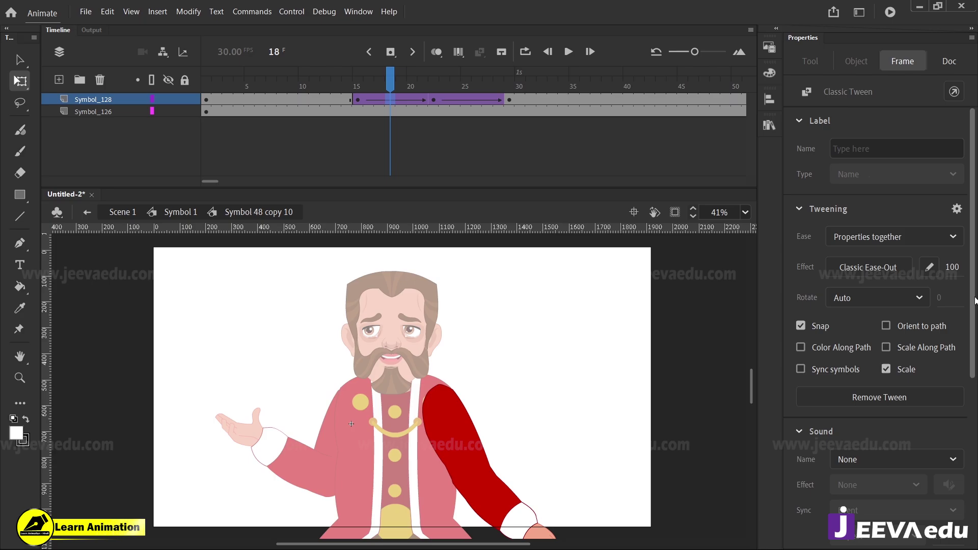
At frame 22, rotate the lowered arm's forearm slightly counterclockwise about the elbow, and preview the motion in Symbol 1
left_click(434, 100)
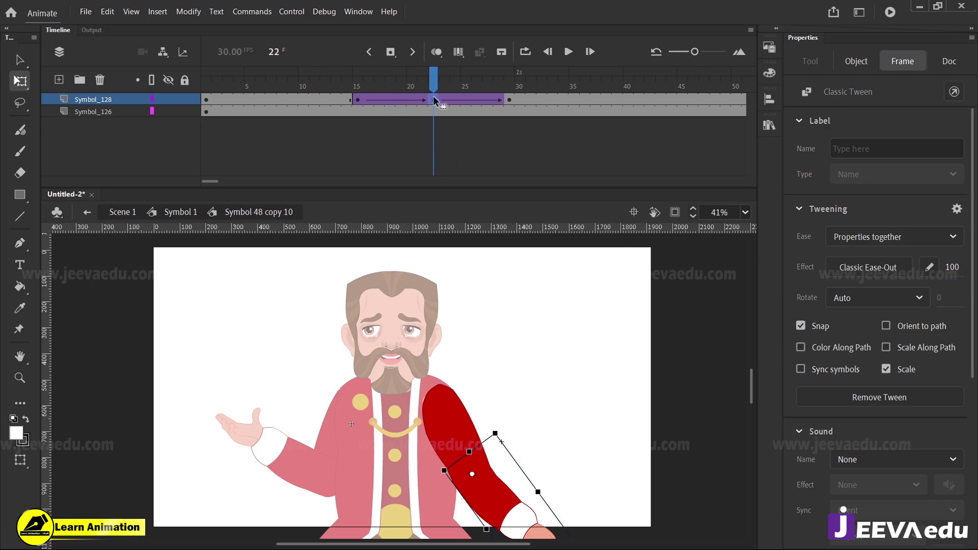
left_click_drag(565, 438, 519, 336)
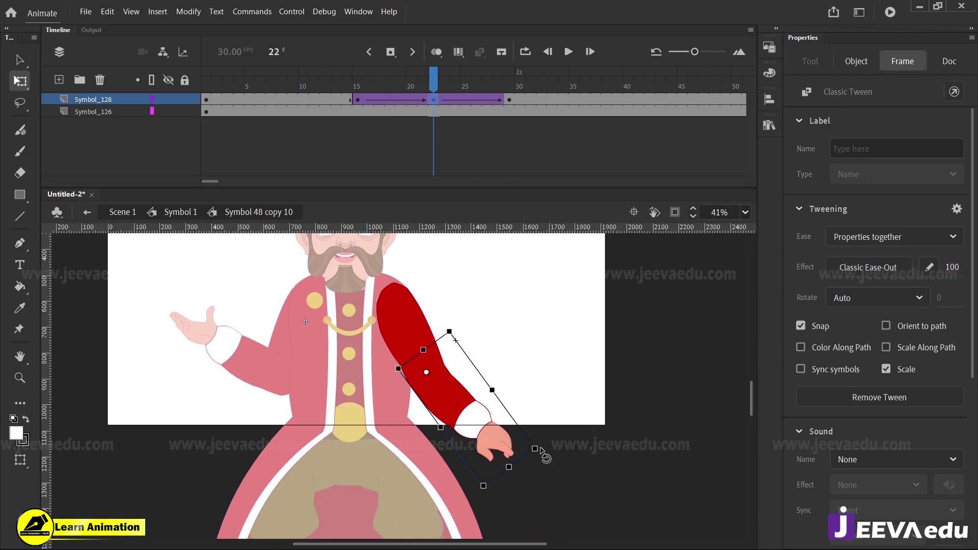
left_click_drag(550, 444, 551, 435)
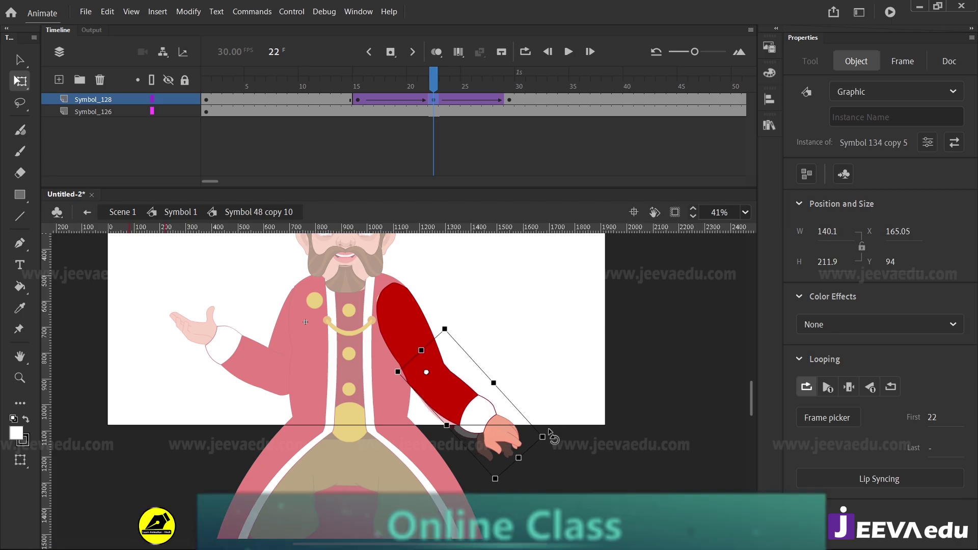
left_click_drag(544, 336, 579, 412)
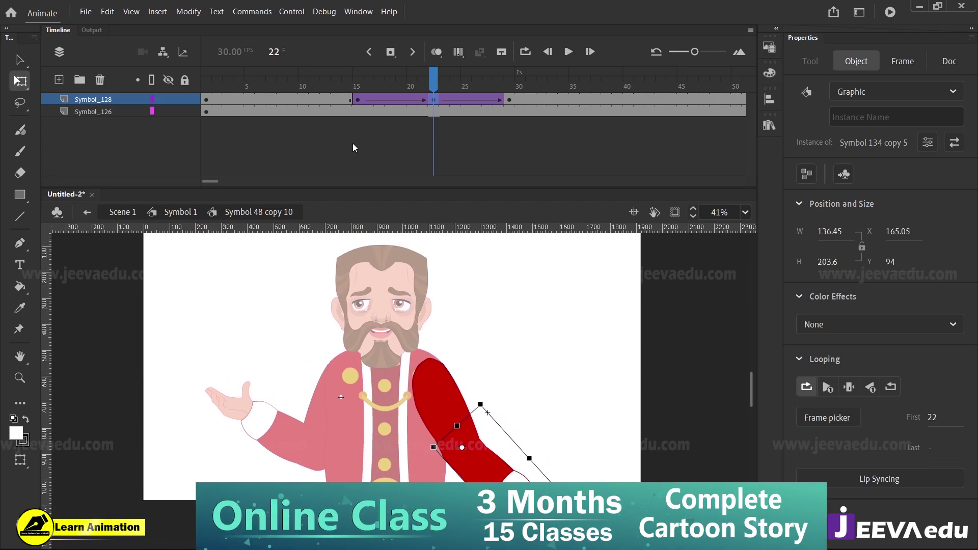
left_click(195, 214)
left_click_drag(406, 81, 374, 104)
left_click_drag(538, 370, 557, 390)
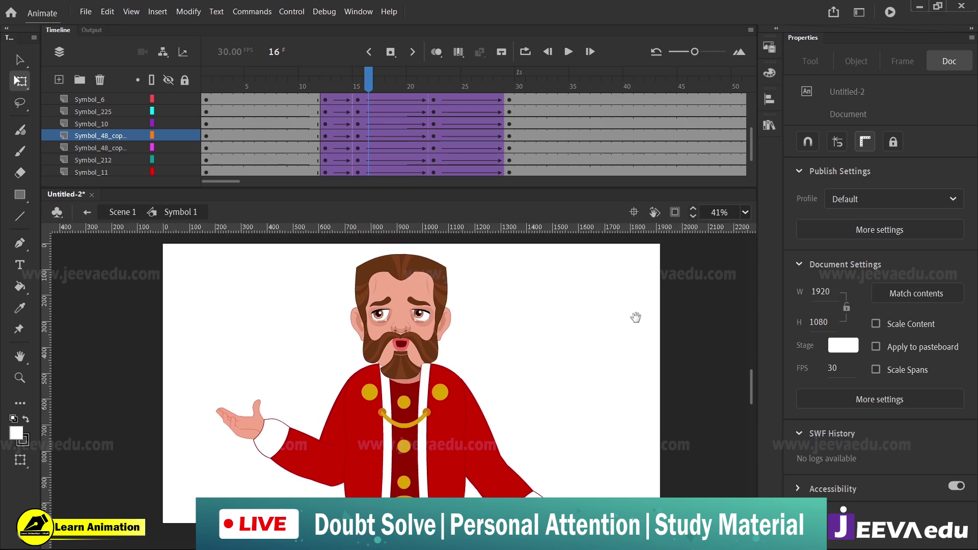
left_click_drag(373, 84, 511, 165)
At frame 29 in Symbol 1, rotate the open-palm arm and the lowered arm slightly clockwise about their shoulders, and preview the motion
left_click(284, 453)
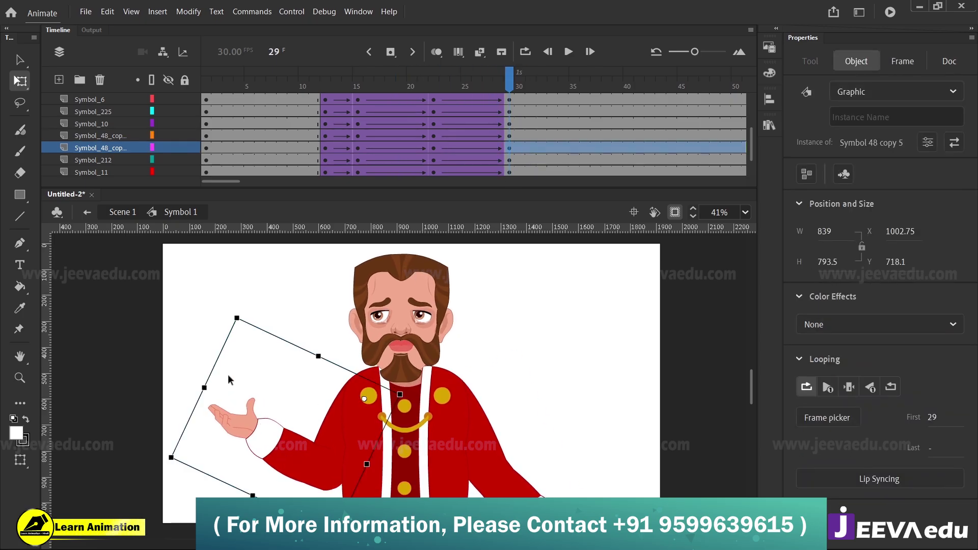
left_click_drag(239, 313, 237, 309)
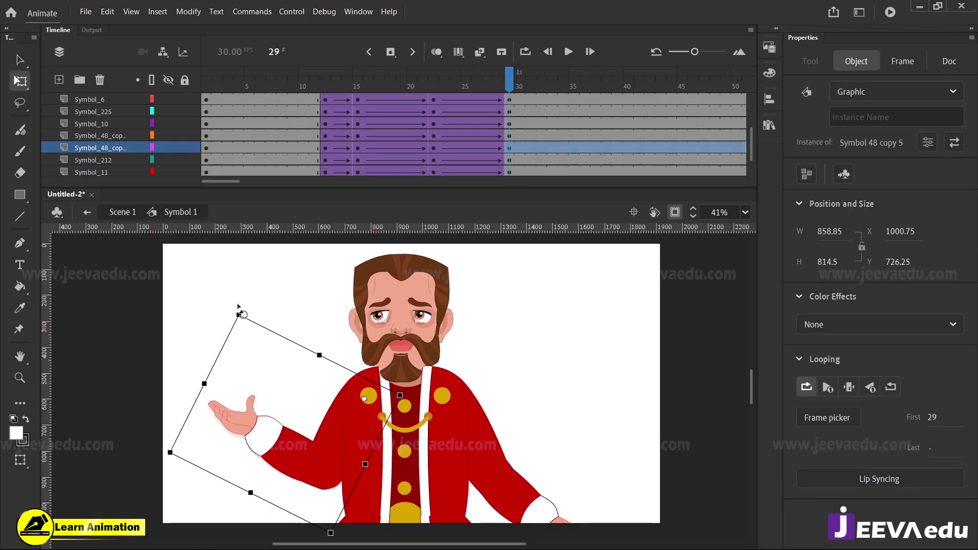
scroll(526, 417, "down", 2)
left_click(513, 425)
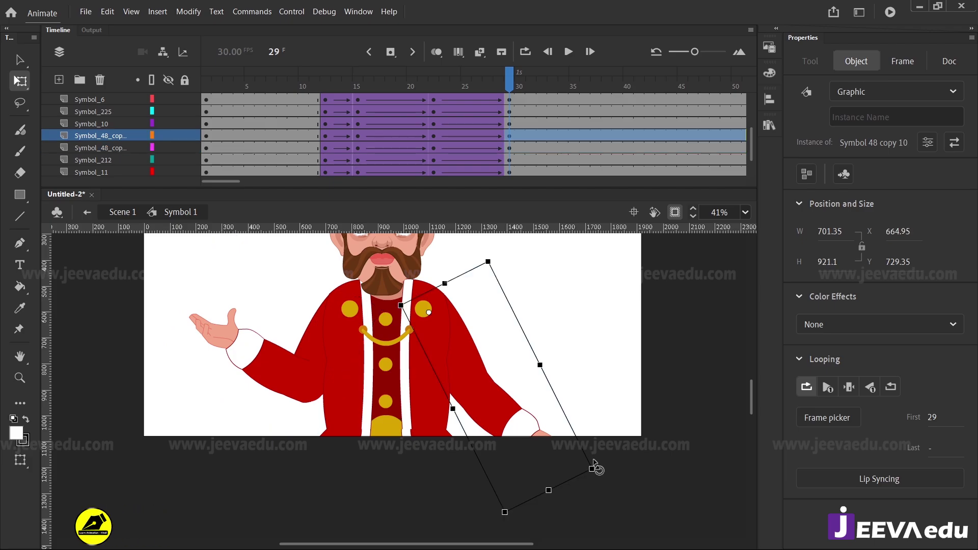
left_click_drag(607, 469, 605, 472)
left_click_drag(559, 363, 574, 448)
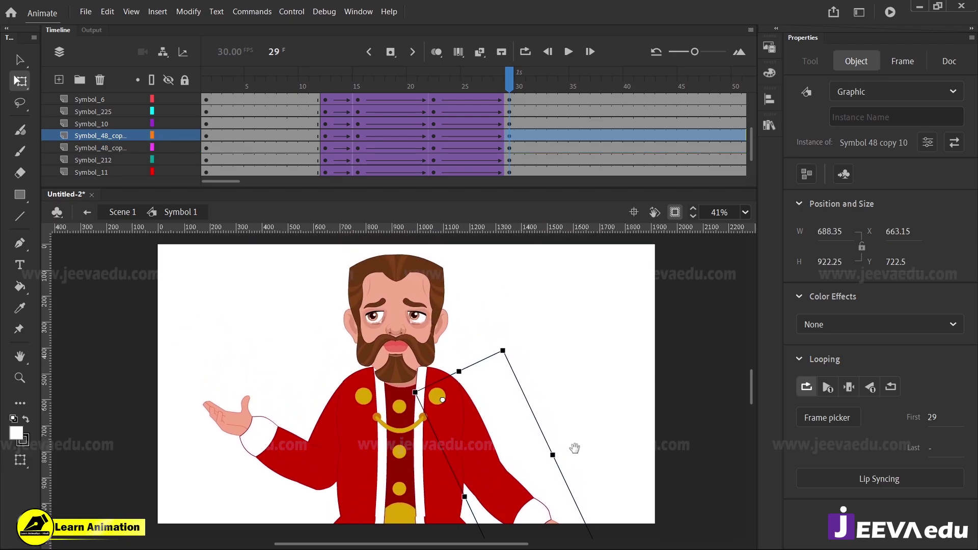
left_click_drag(479, 84, 433, 134)
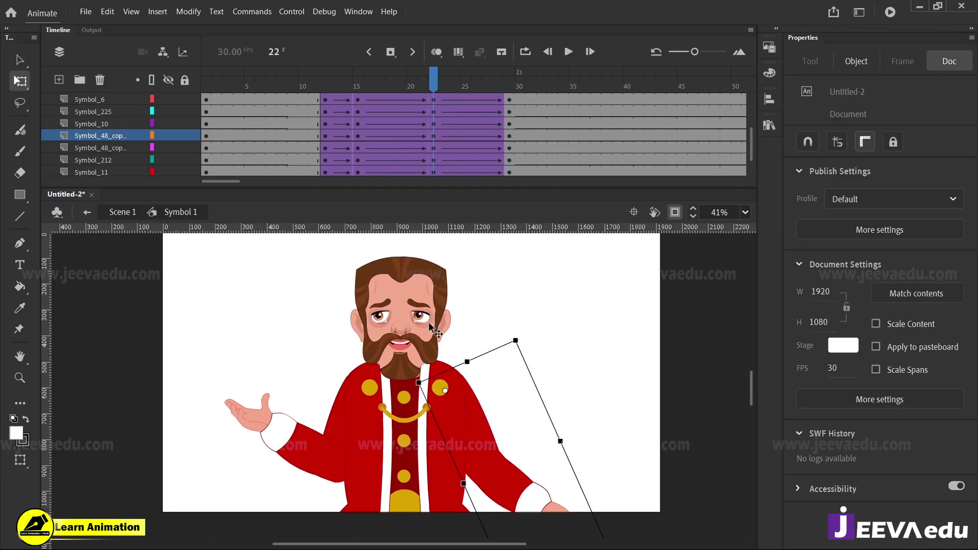
Open the head's Symbol 4 and add keyframes on all its layers at frame 22
key("z")
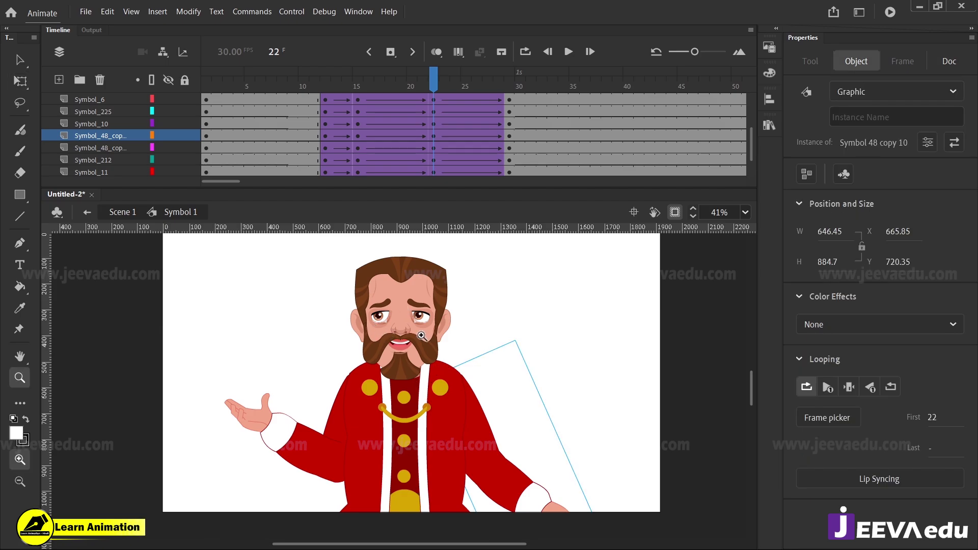
left_click_drag(319, 255, 484, 410)
key("v")
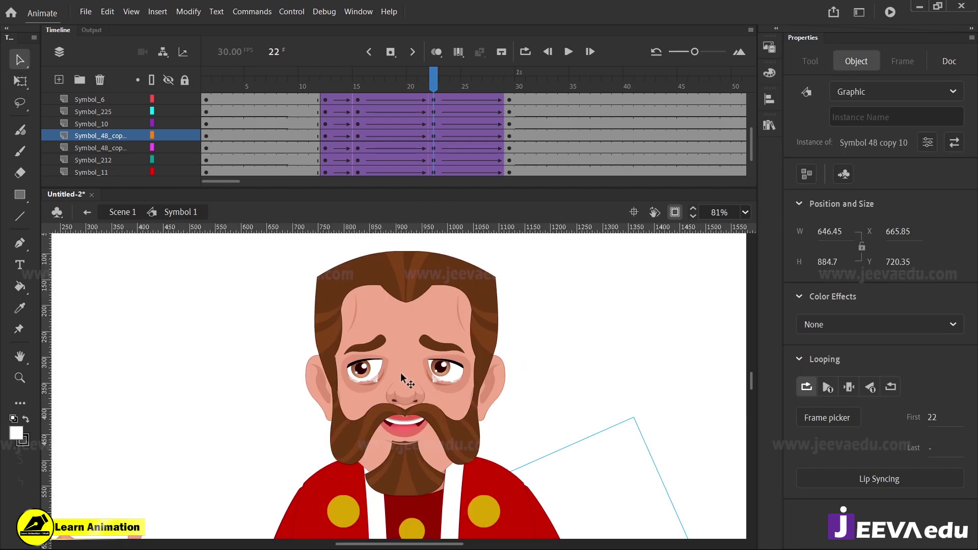
left_click(406, 376)
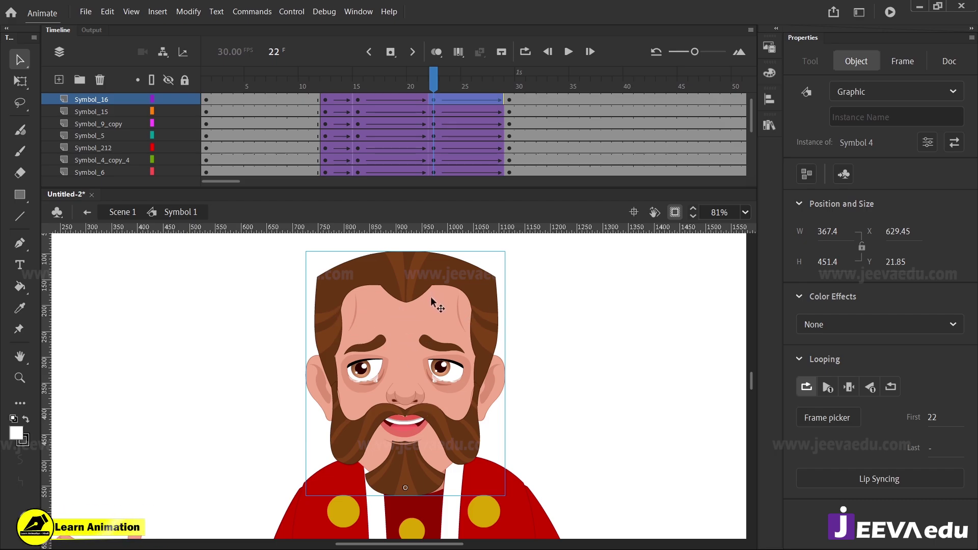
double_click(412, 365)
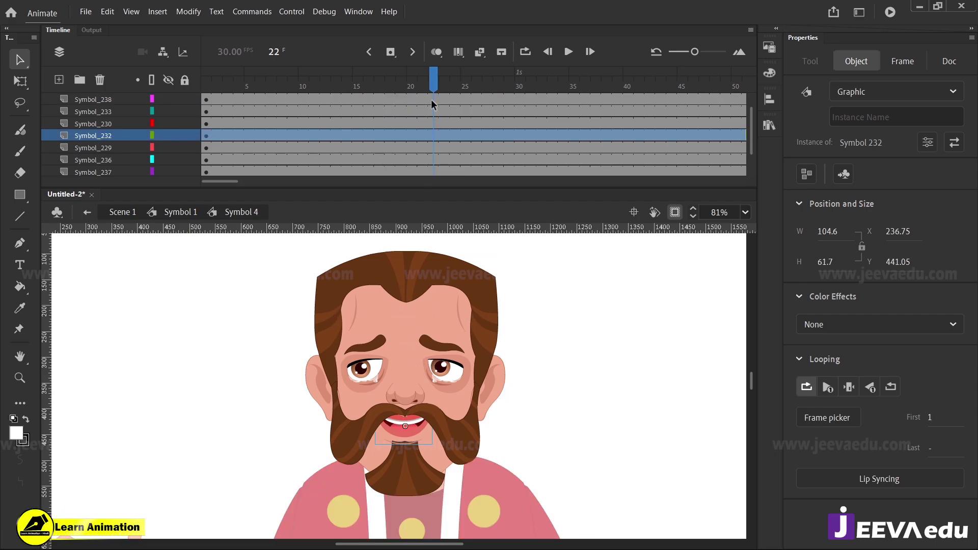
left_click_drag(432, 98, 432, 194)
key("F6")
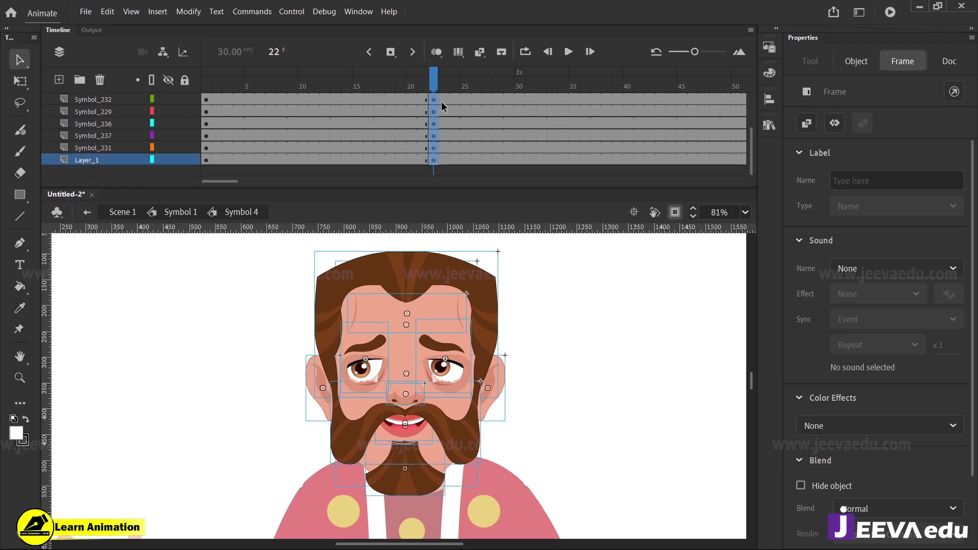
Add keyframes on all the head symbol's layers at frames 15 and 29
left_click(422, 75)
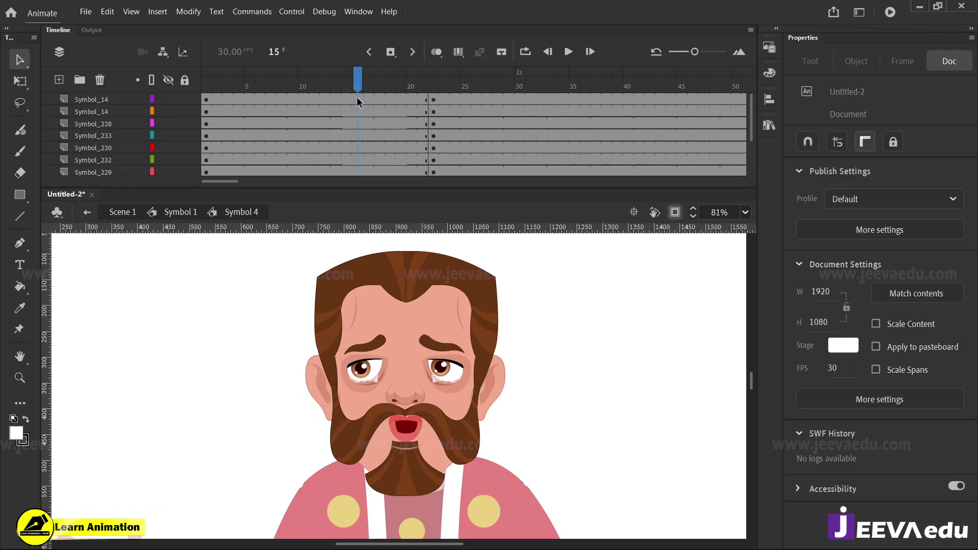
left_click_drag(356, 97, 360, 204)
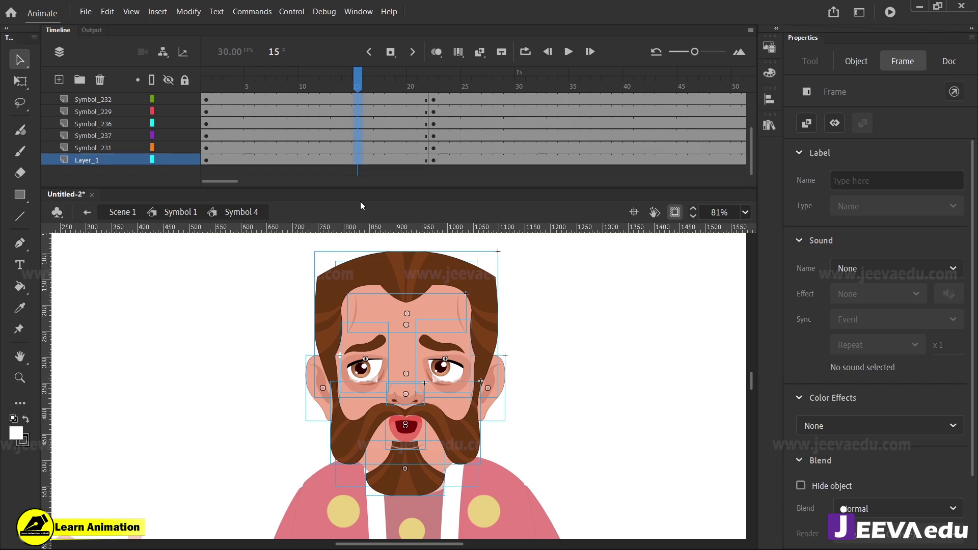
key("F6")
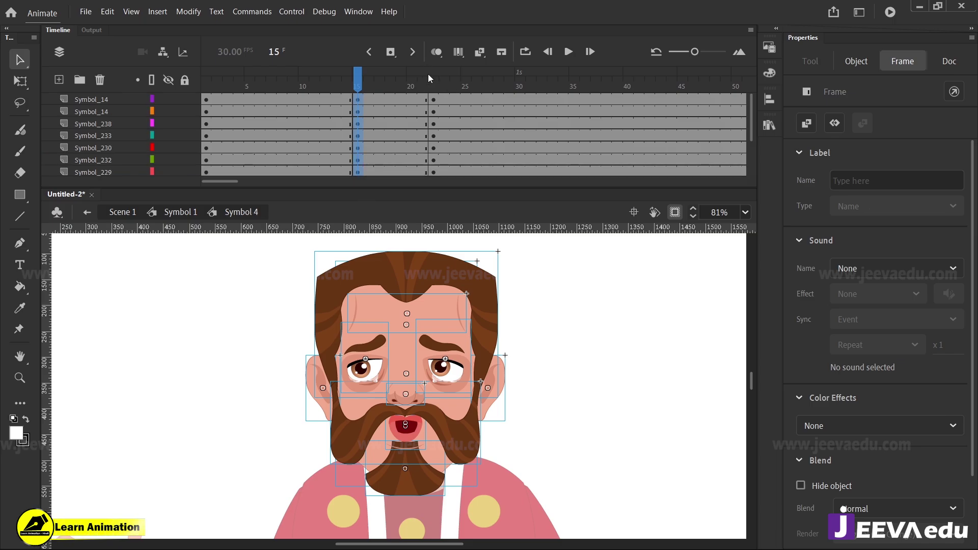
left_click(509, 81)
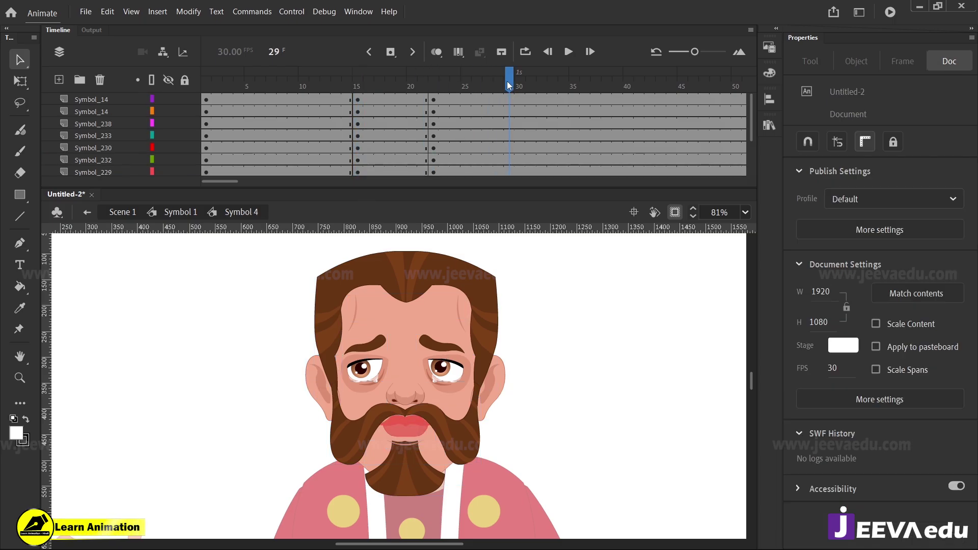
left_click_drag(509, 98, 506, 53)
left_click(530, 144)
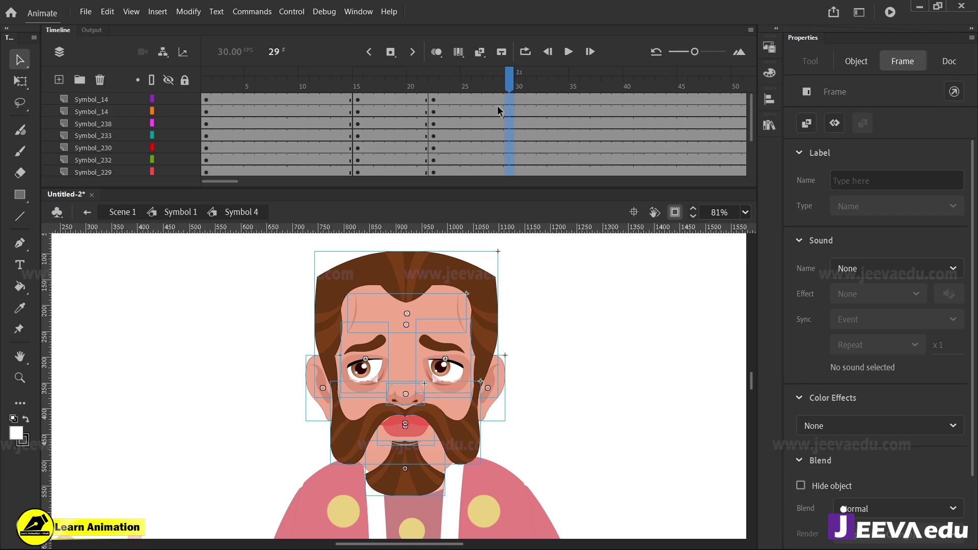
key("F6")
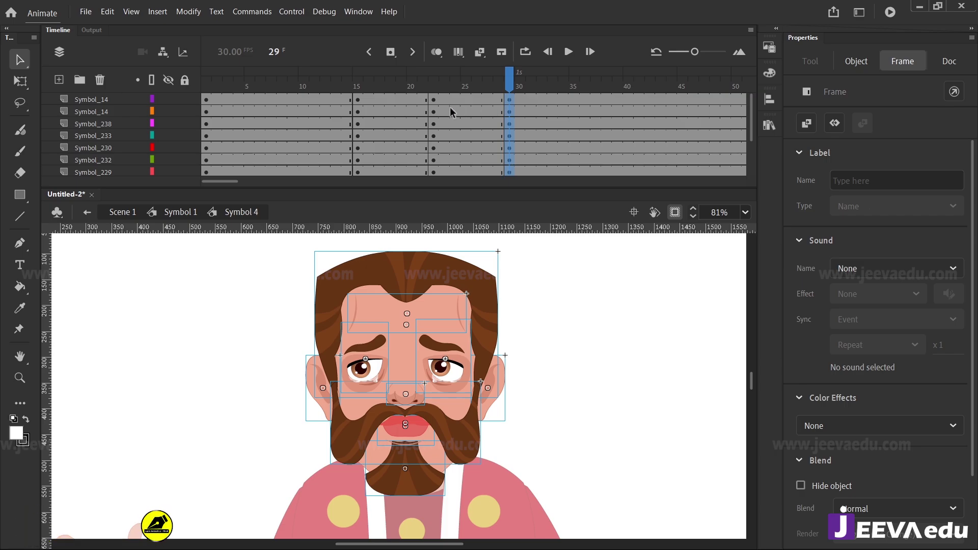
Create classic tweens on all head layers between frames 15, 22 and 29, with ease -100 for frames 15 to 22
left_click(421, 100)
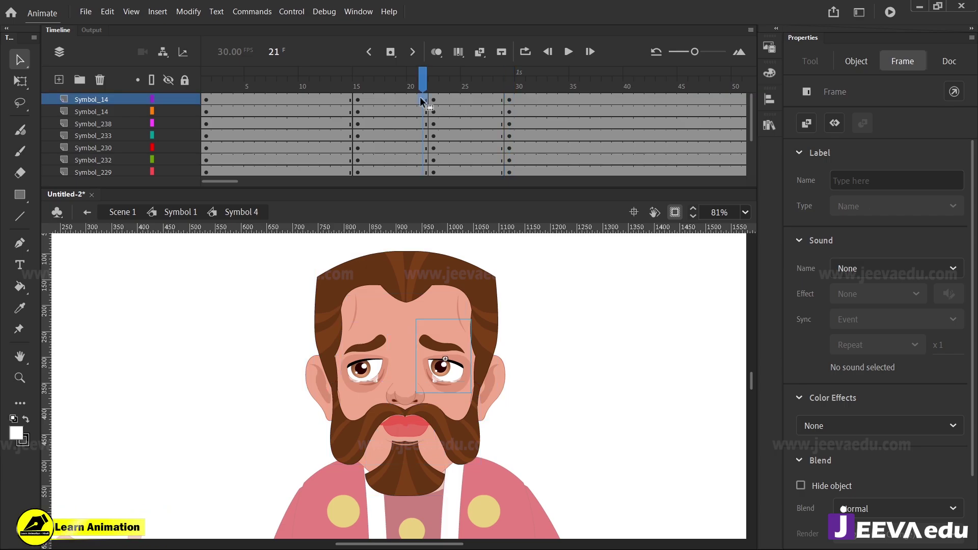
left_click(402, 101)
left_click(421, 110)
left_click_drag(408, 97, 441, 167)
right_click(431, 146)
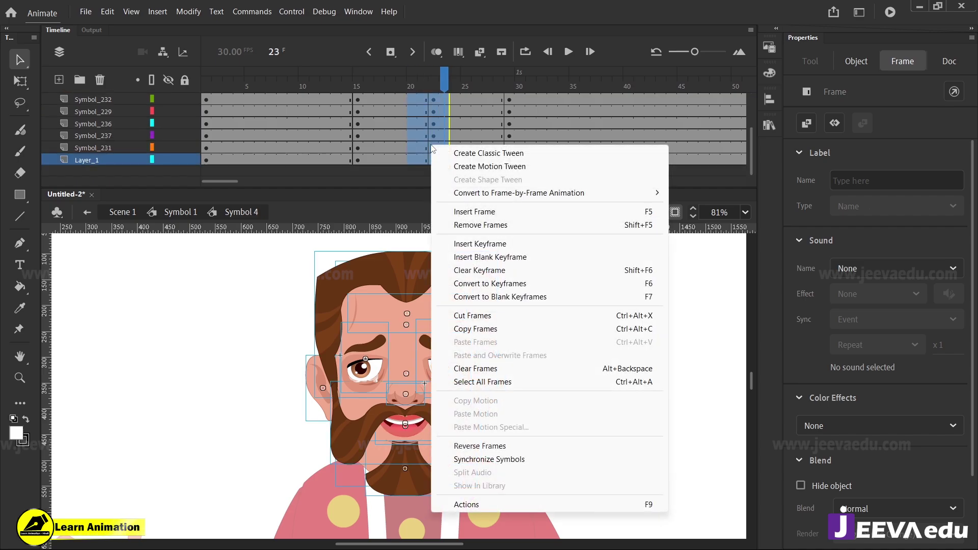
left_click(473, 152)
left_click_drag(956, 204, 956, 156)
scroll(387, 102, "up", 2)
left_click_drag(390, 98, 384, 217)
left_click_drag(953, 269, 355, 178)
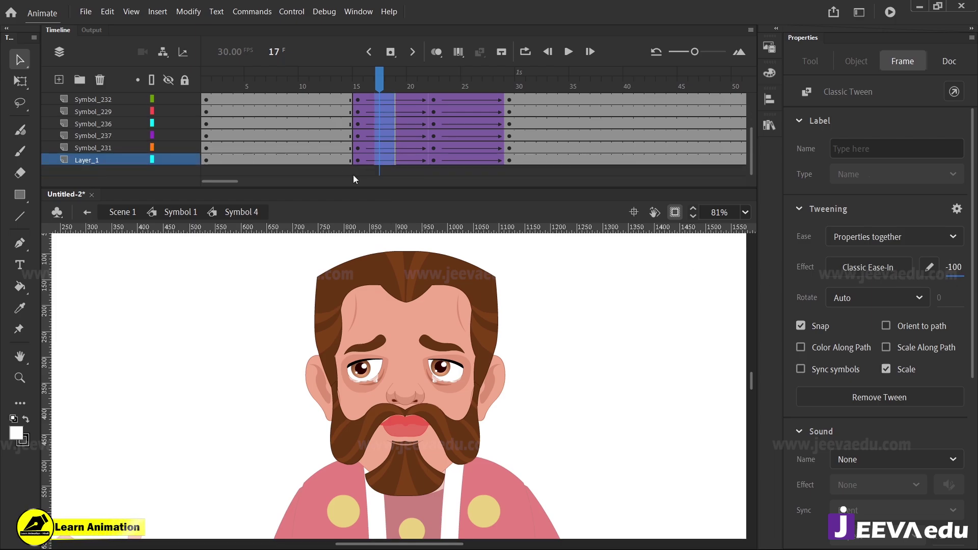
At frame 22 in Symbol 4, lower the eyes, nose, mouth, moustache and beard together by about 3 px
left_click(433, 87)
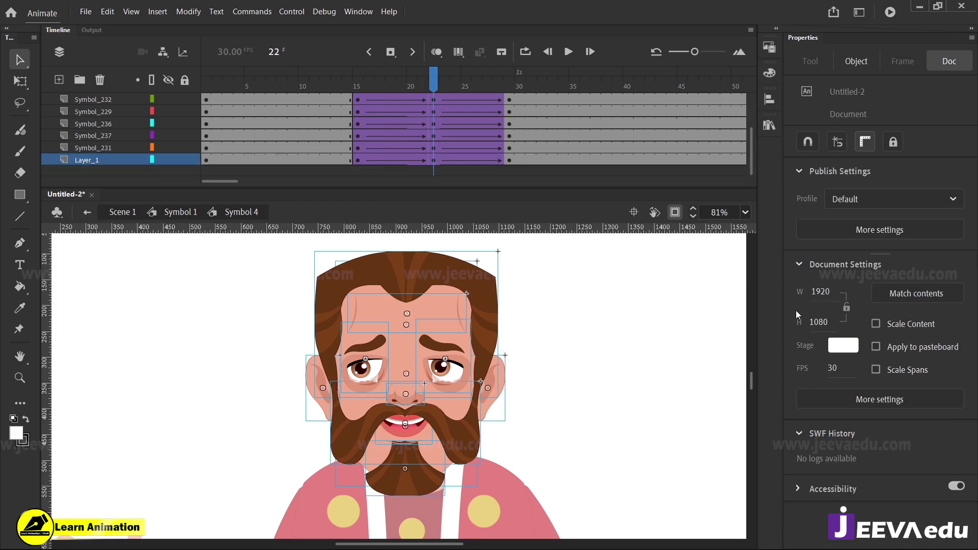
left_click(536, 421)
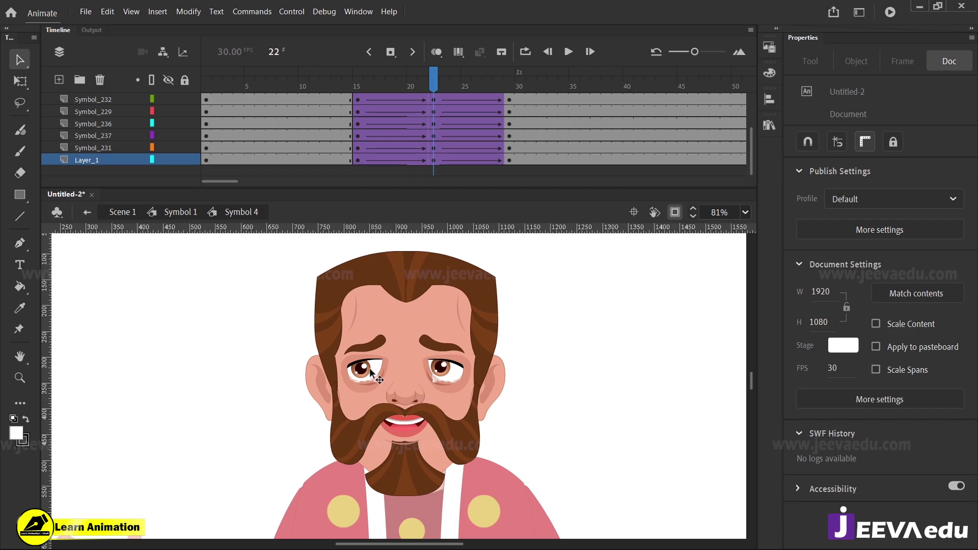
left_click(377, 377)
left_click(450, 378, "shift")
left_click(412, 394, "shift")
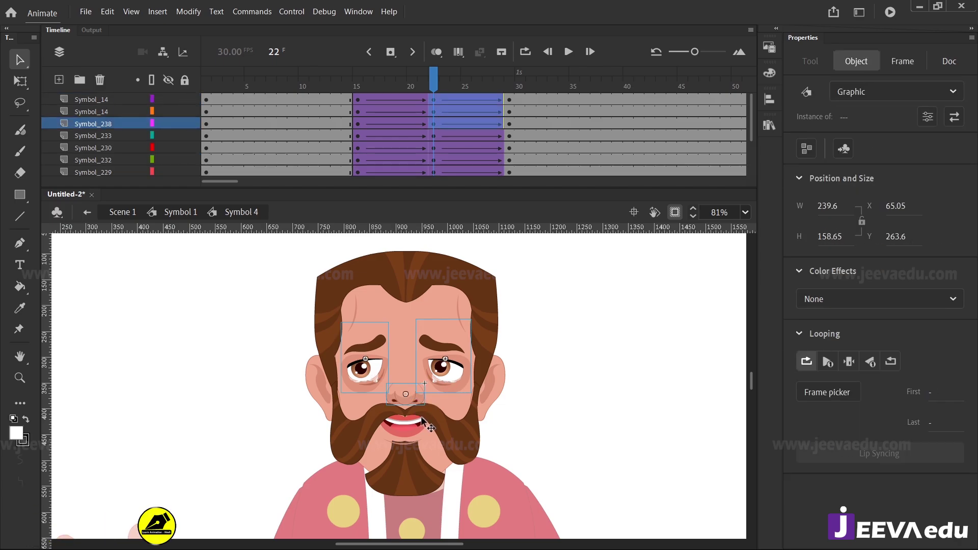
left_click(415, 429, "shift")
left_click(453, 431, "shift")
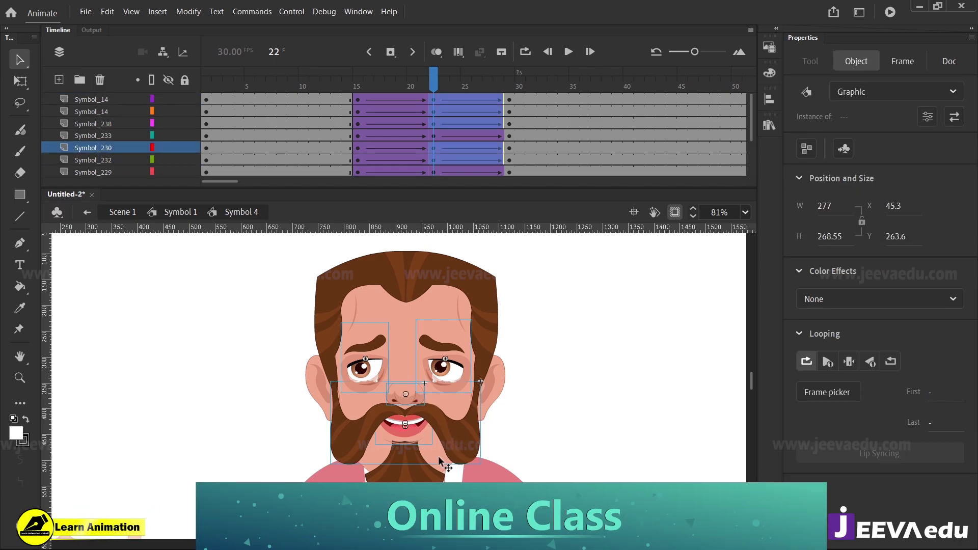
left_click(427, 483, "shift")
left_click_drag(427, 483, 585, 457)
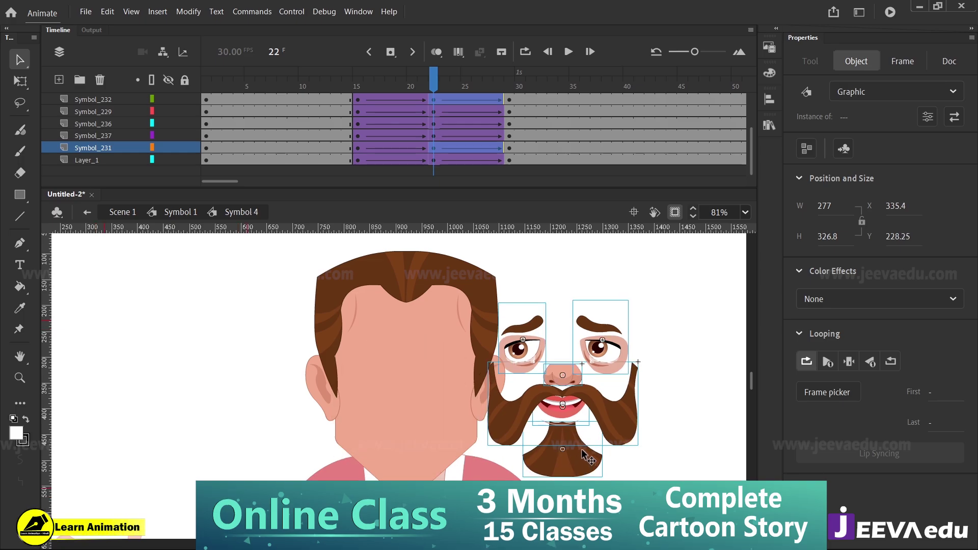
key("ctrl+z")
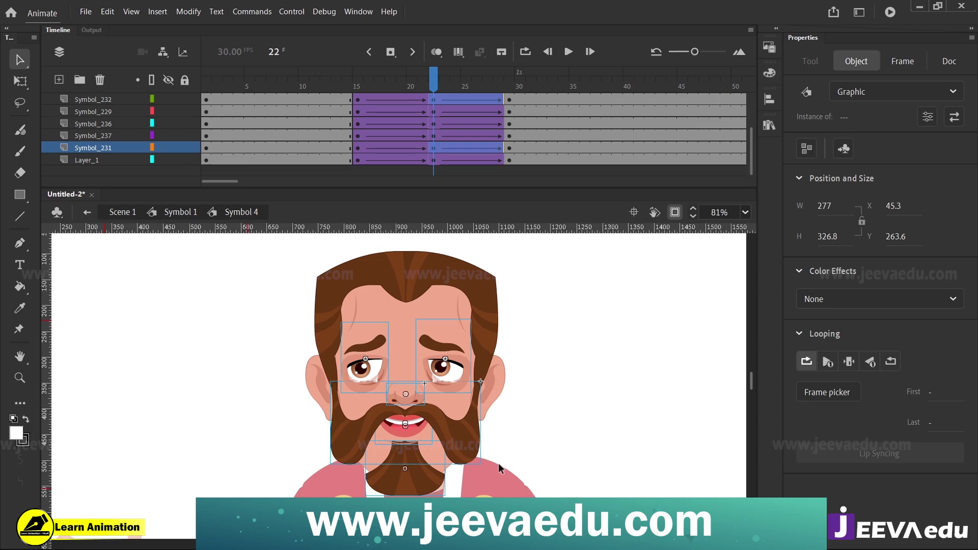
key("Down")
key("Down")
key("Down")
key("Down")
key("Down")
key("Down")
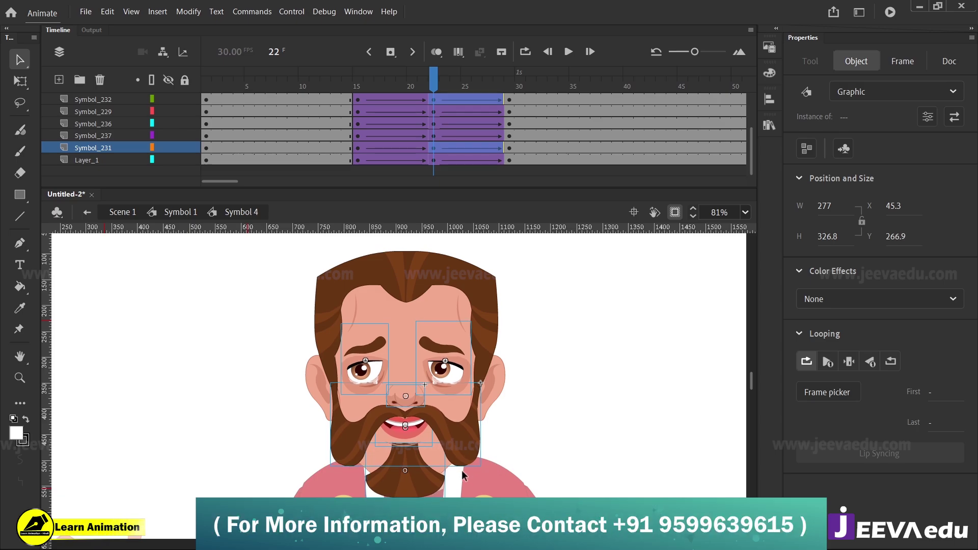
left_click(521, 395)
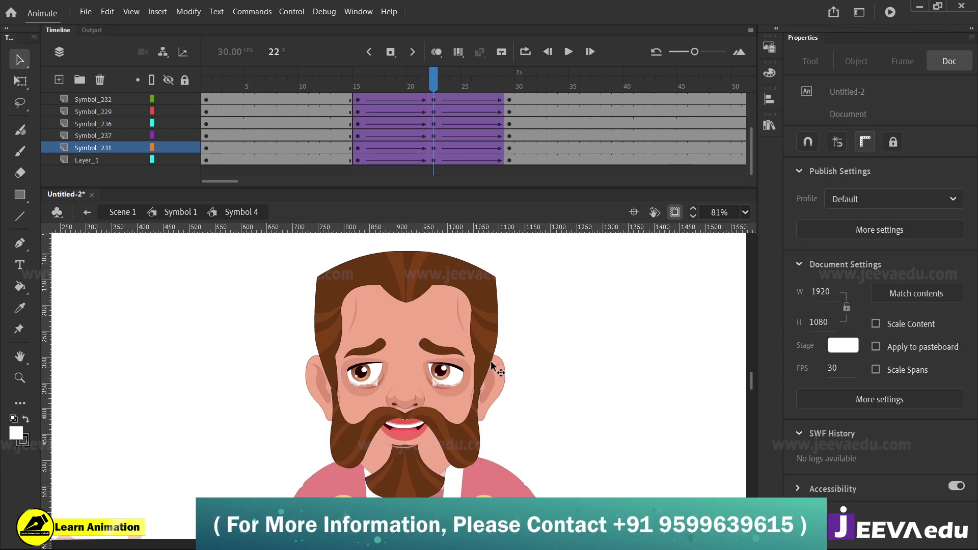
Preview the head's facial movement between frames 15 and 22
left_click(369, 88)
left_click_drag(368, 88, 433, 96)
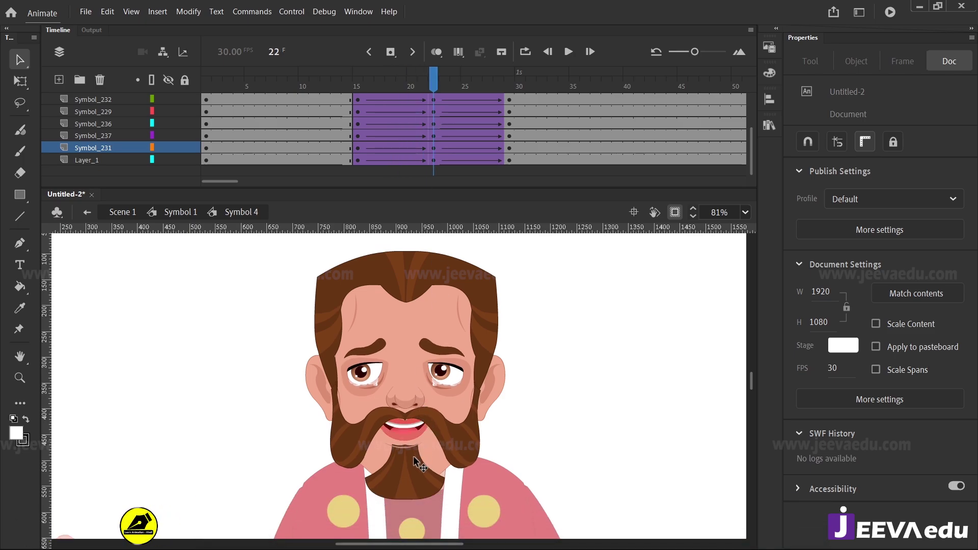
key("comma")
key("comma")
key("comma")
key("comma")
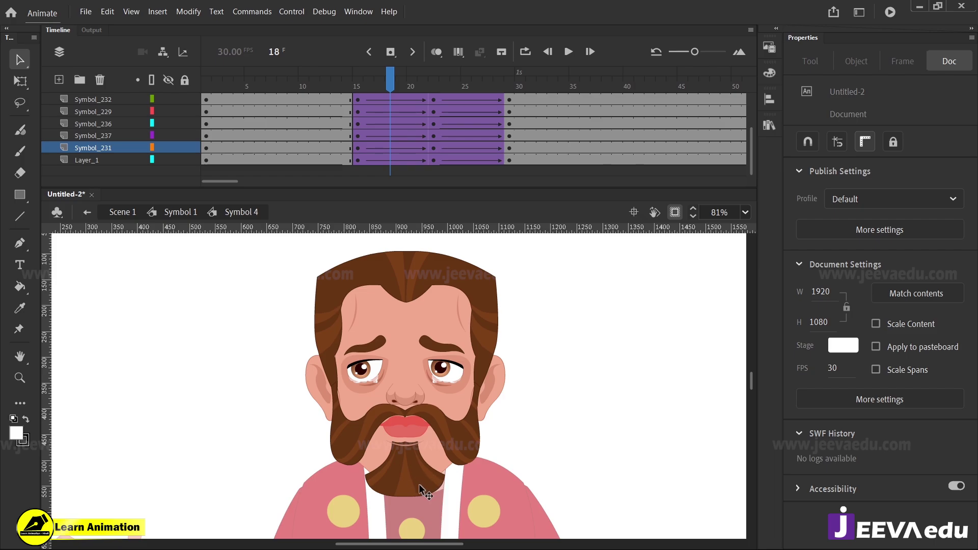
At frame 22, lower the eyes, nose, mouth and moustache about 3 px further, leaving out the beard, and preview the motion
left_click(412, 434)
left_click(438, 102)
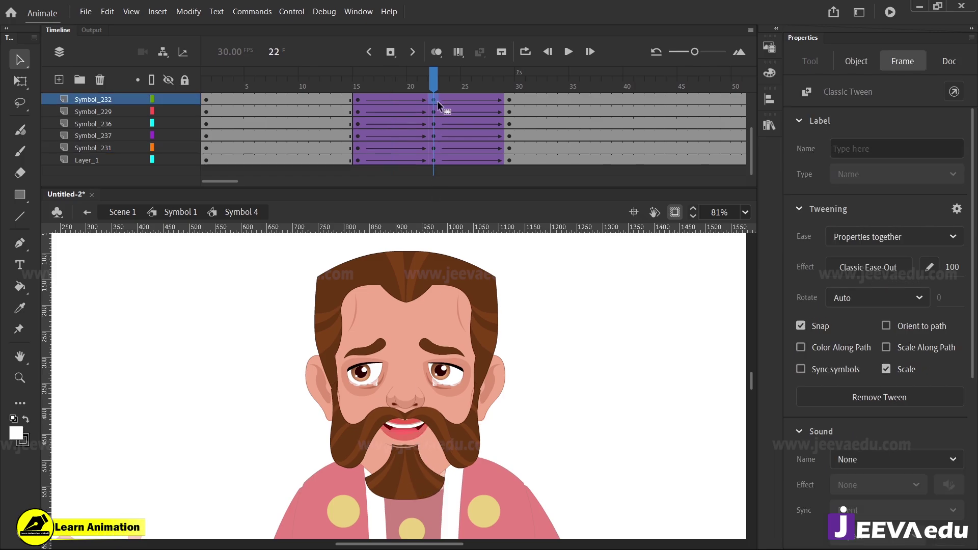
left_click(407, 484)
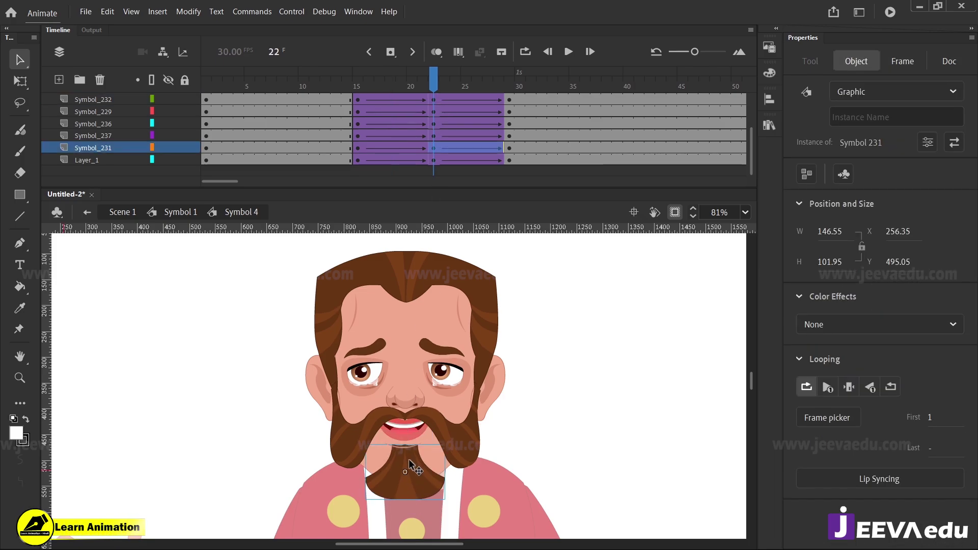
left_click(411, 428, "shift")
left_click(411, 414, "shift")
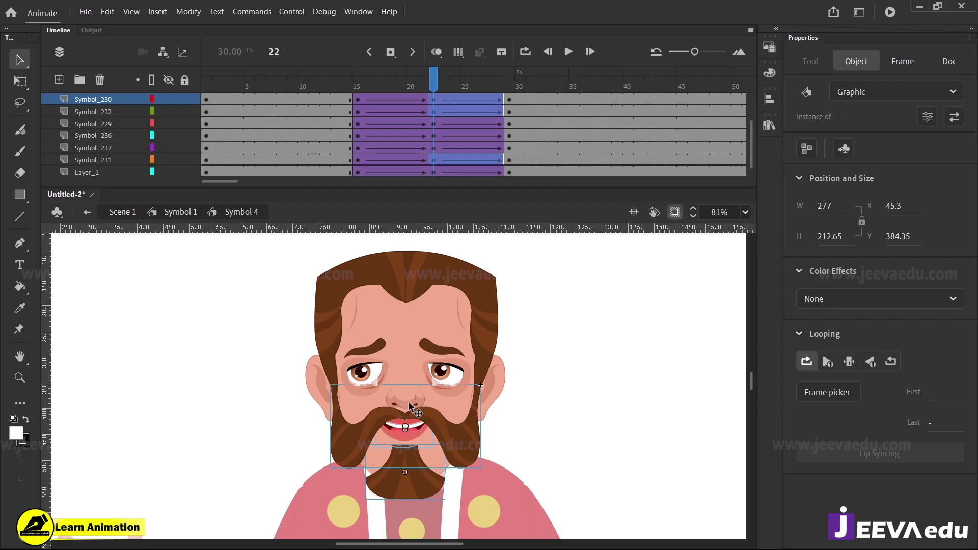
left_click(400, 393, "shift")
left_click(373, 369, "shift")
left_click(441, 376, "shift")
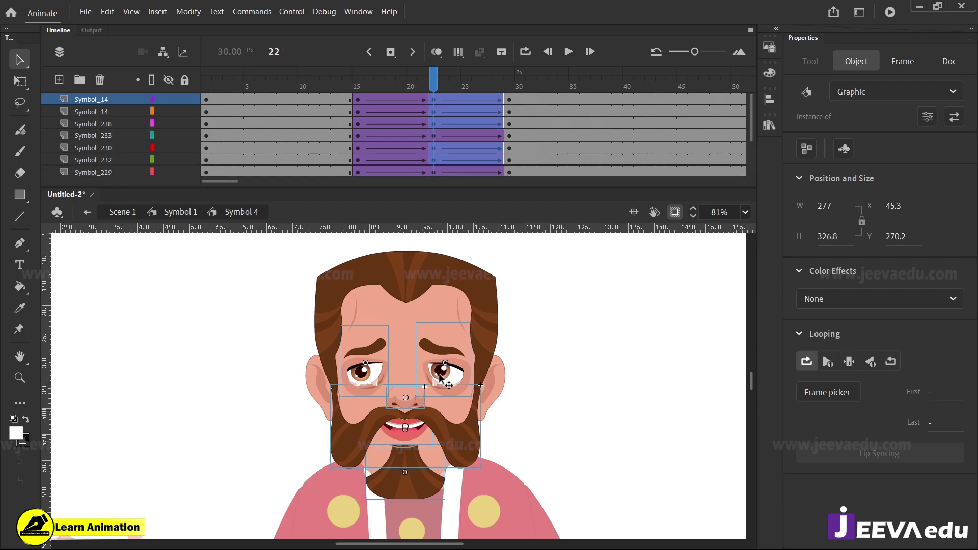
key("Down")
key("Down")
key("Down")
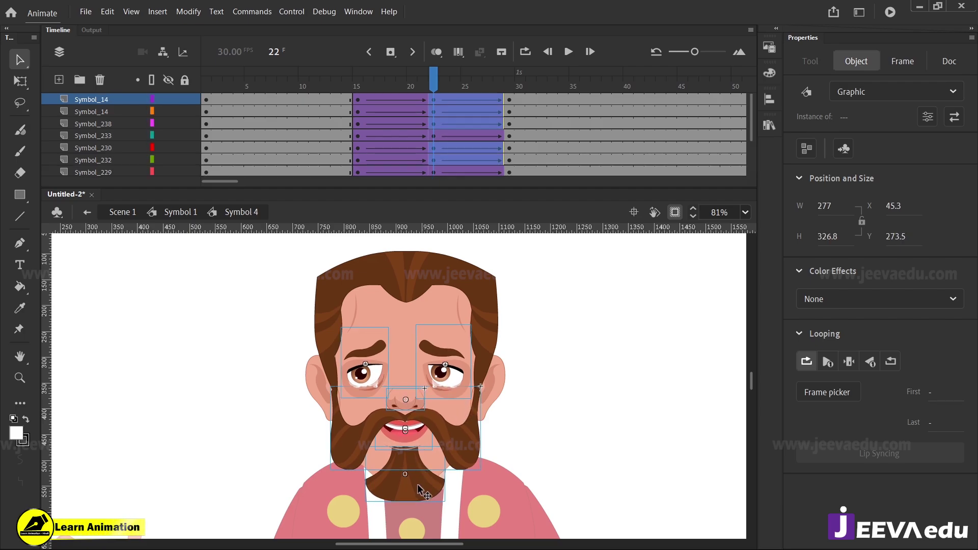
left_click(420, 496, "shift")
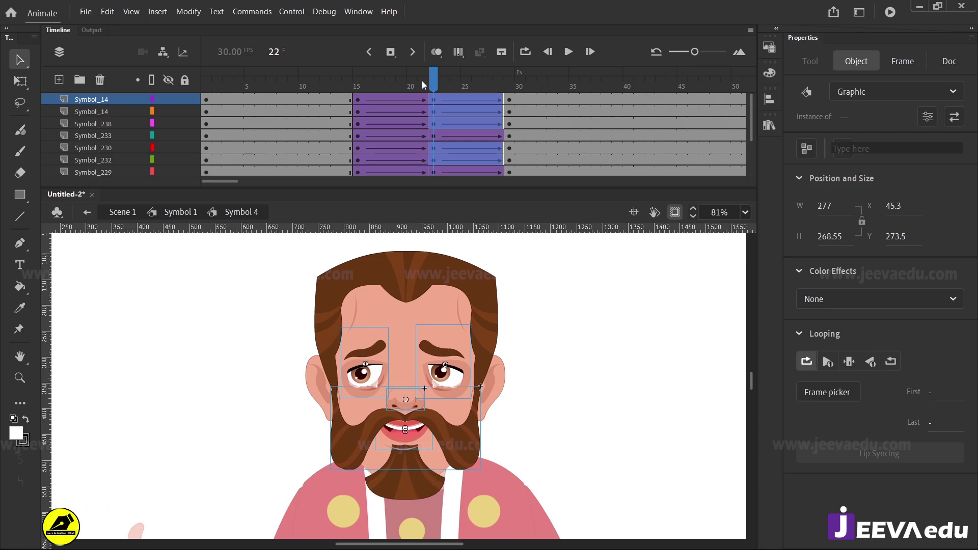
left_click(352, 122)
left_click_drag(356, 121, 432, 144)
Raise both ears by about 7 px at frame 22 and preview the head movement
left_click(520, 387)
left_click(505, 387)
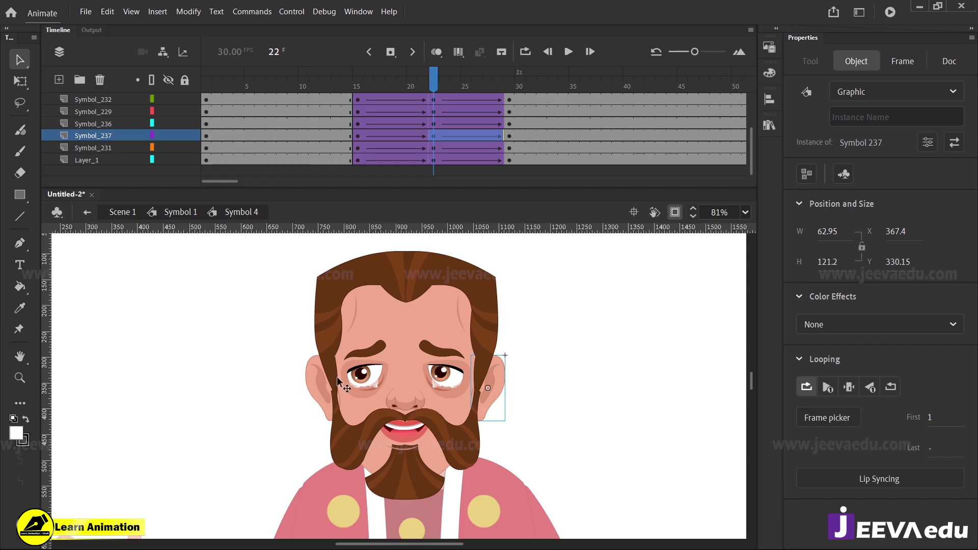
left_click(320, 386, "shift")
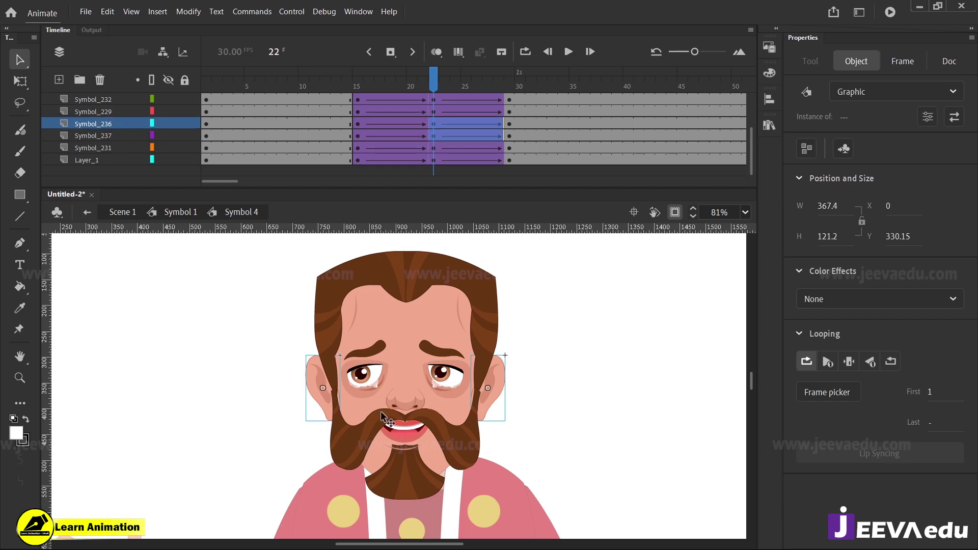
key("Up")
key("Up")
key("Up")
key("Up")
key("Up")
key("Up")
key("Up")
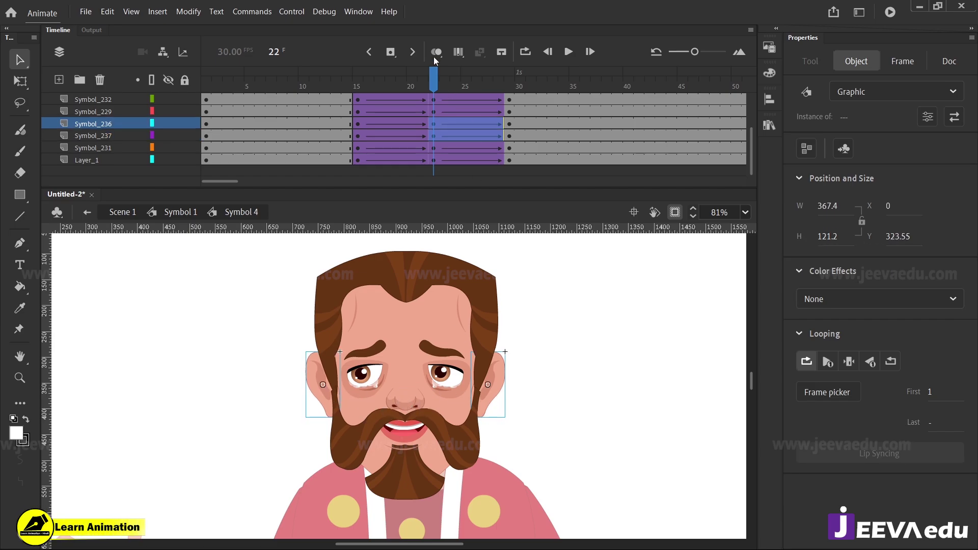
left_click_drag(433, 76, 422, 148)
At frame 22, lower both eyes slightly further and preview the result
left_click(433, 84)
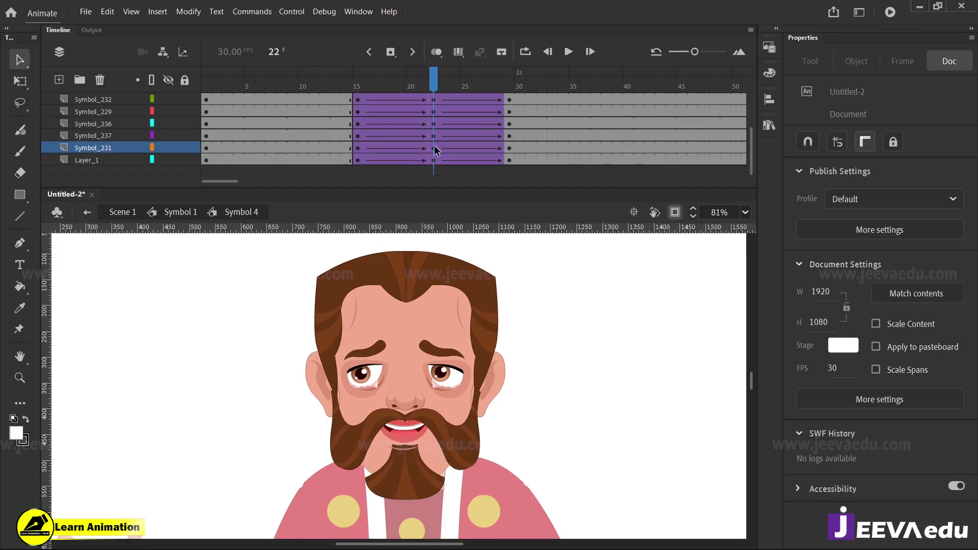
left_click(376, 372)
left_click(441, 374, "shift")
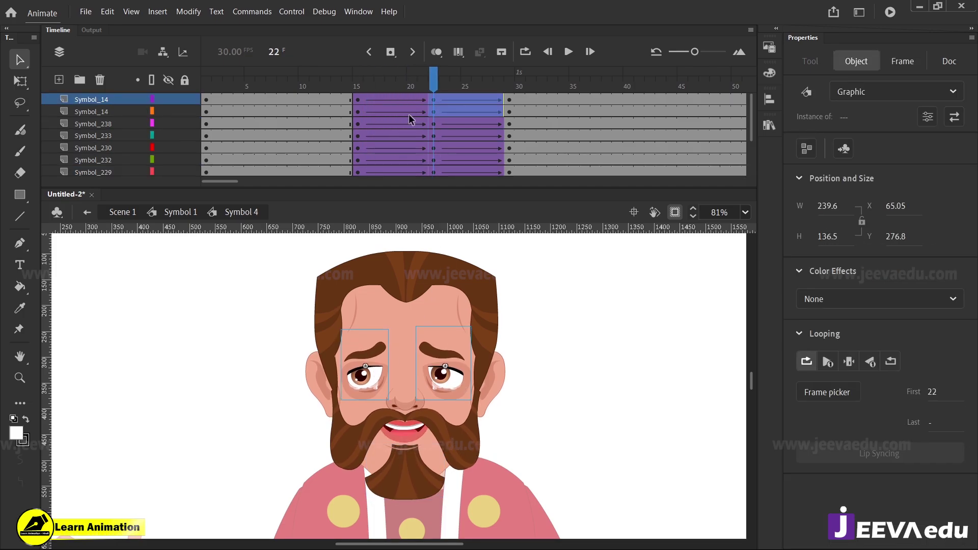
left_click_drag(432, 89, 430, 131)
Inside Symbol 14 of the eye nearer the open-palm arm, move the blink keyframes from frames 7–15 to frames 18–26
double_click(381, 381)
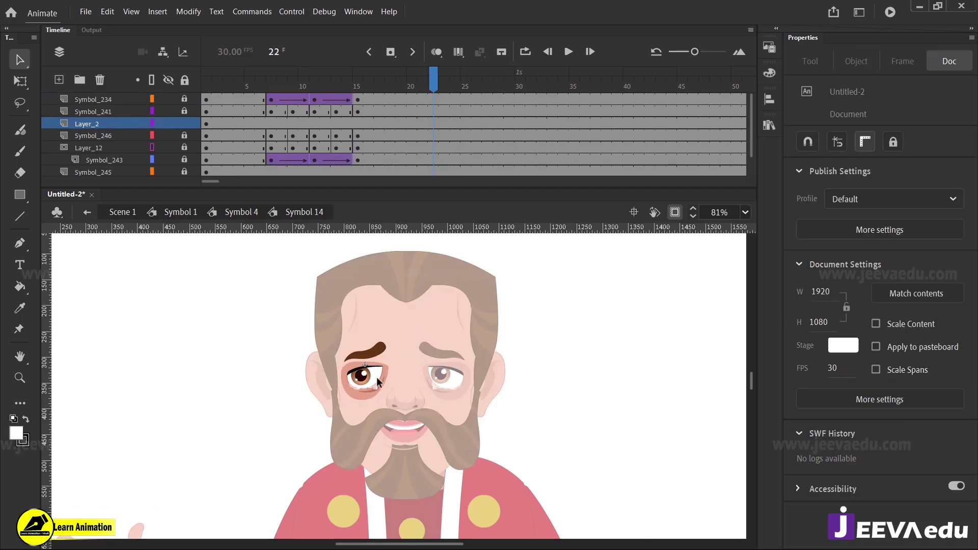
left_click(435, 100)
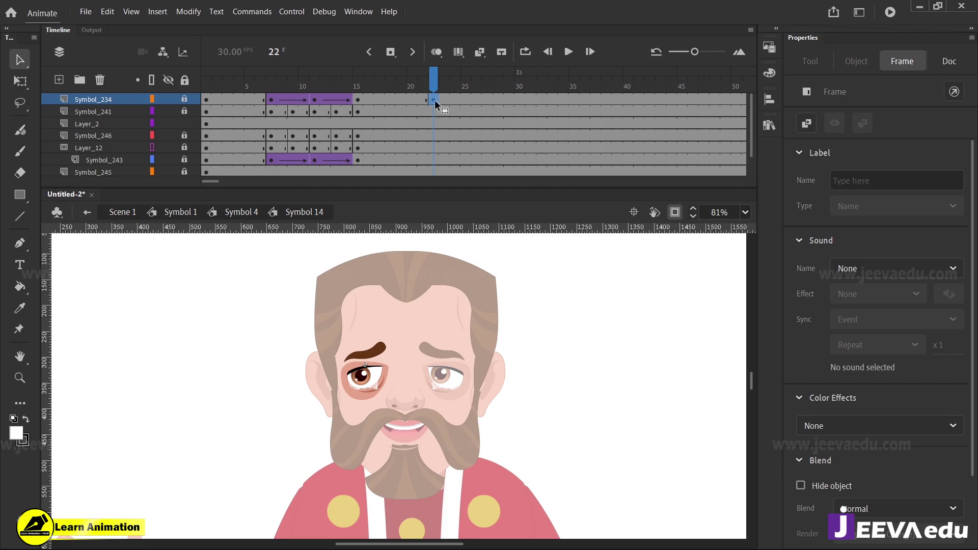
left_click_drag(274, 158, 350, 51)
left_click_drag(310, 102, 433, 97)
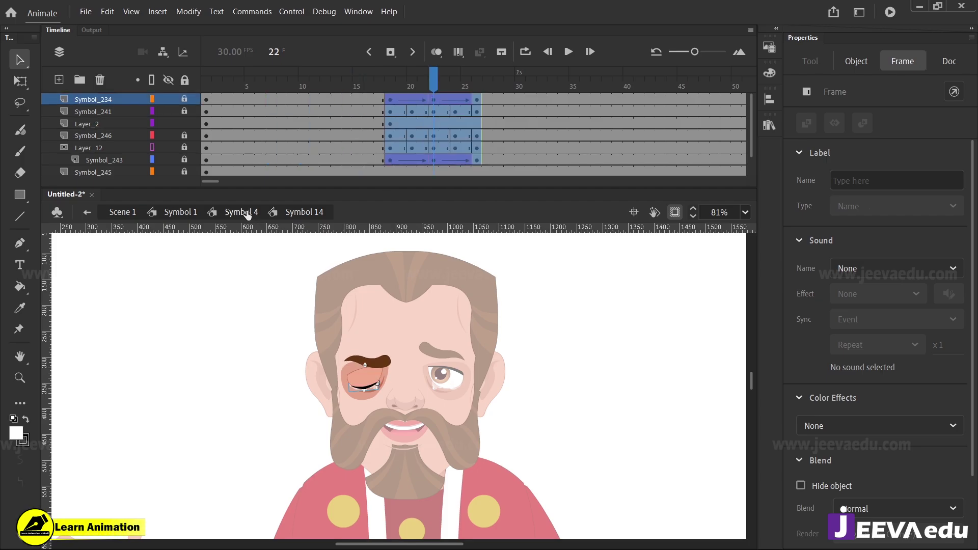
mouse_move(438, 86)
left_mouse_down()
mouse_move(365, 86)
mouse_move(509, 86)
mouse_move(444, 86)
mouse_move(437, 96)
left_mouse_up()
double_click(213, 307)
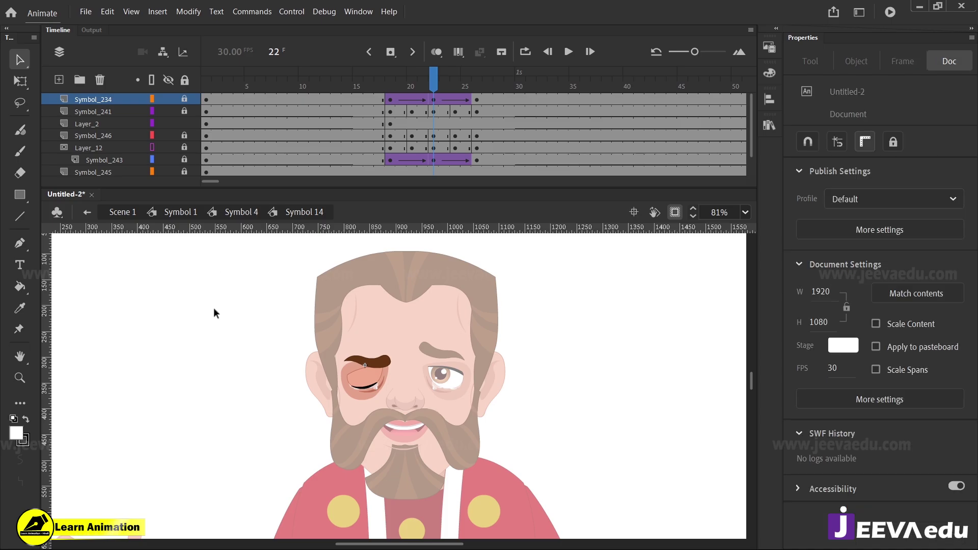
Open the other eye's Symbol 14 and shift its blink keyframes from frames 7–15 to frames 18–26
left_click(448, 381)
double_click(444, 378)
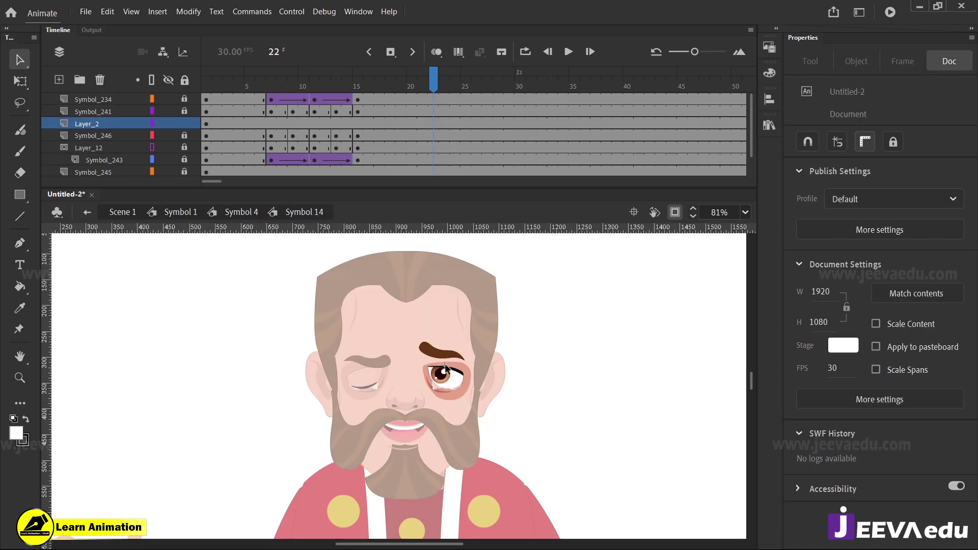
left_click(433, 99)
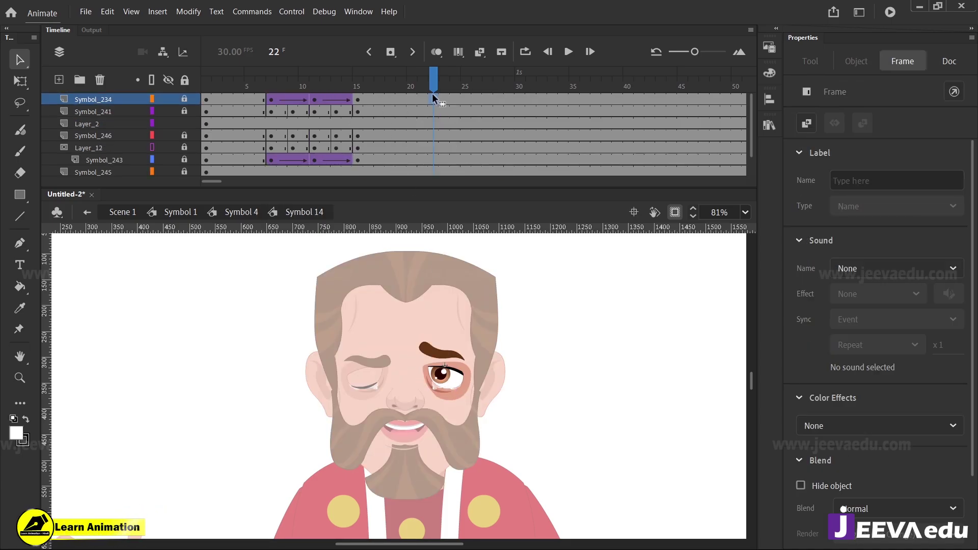
scroll(290, 140, "down", 1)
left_click_drag(268, 131, 433, 96)
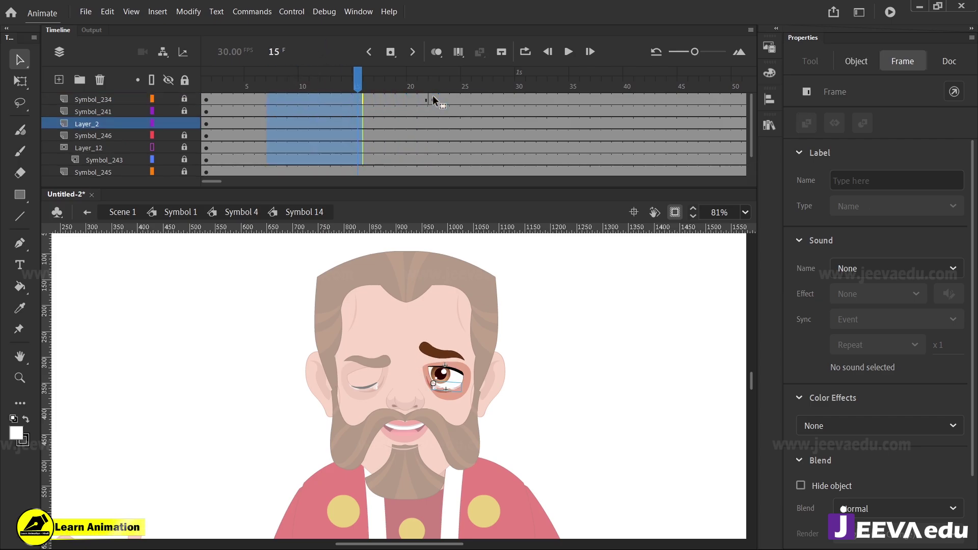
Return to Symbol 1, show Layer_3, and play the whole character animation from frame 1
left_click(182, 212)
left_click(415, 396, "ctrl+alt")
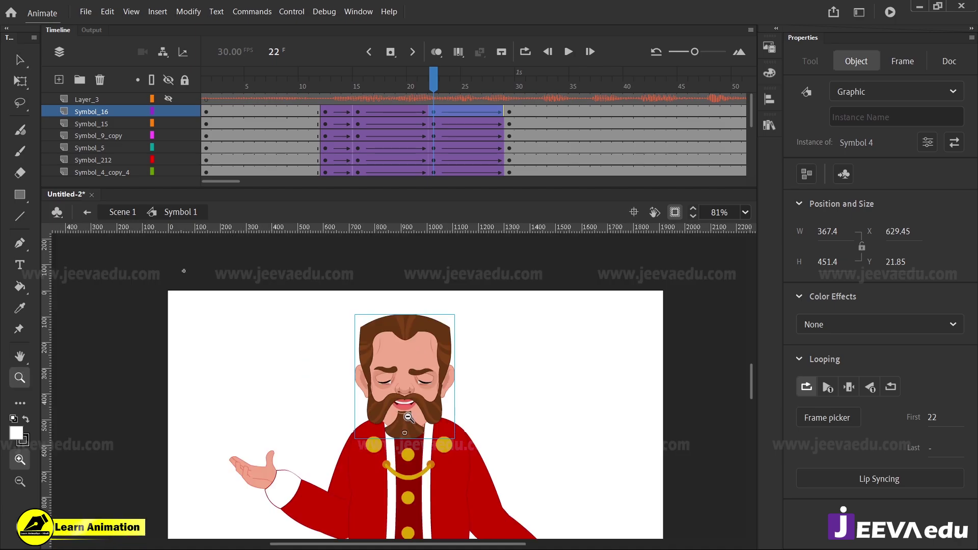
left_click(415, 400, "ctrl+alt")
left_click_drag(266, 313, 545, 480)
left_click_drag(414, 82, 342, 126)
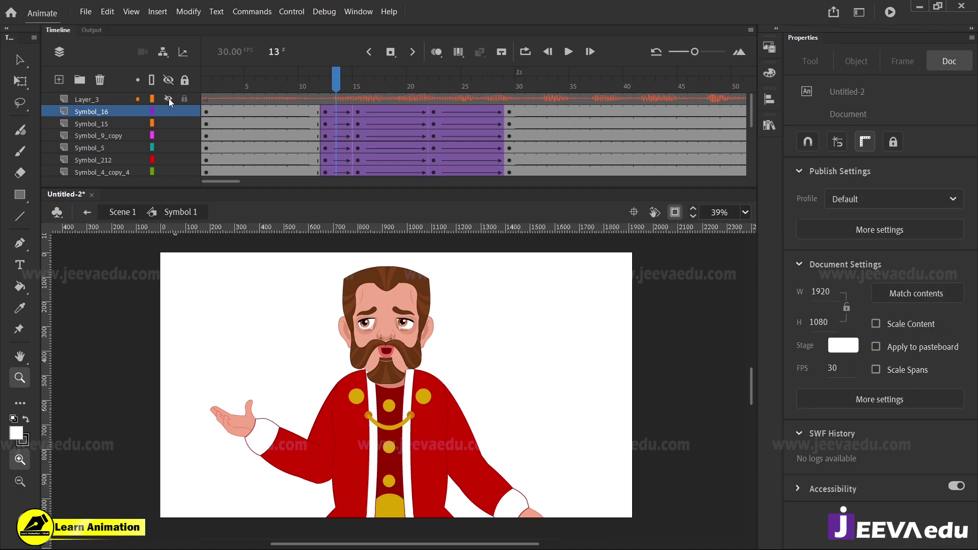
left_click(282, 89)
key("Return")
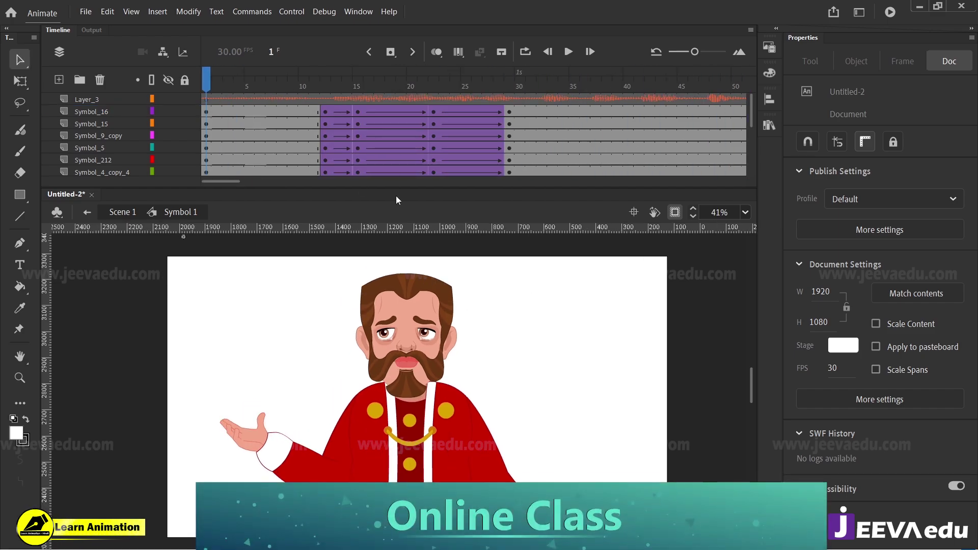
key("Return")
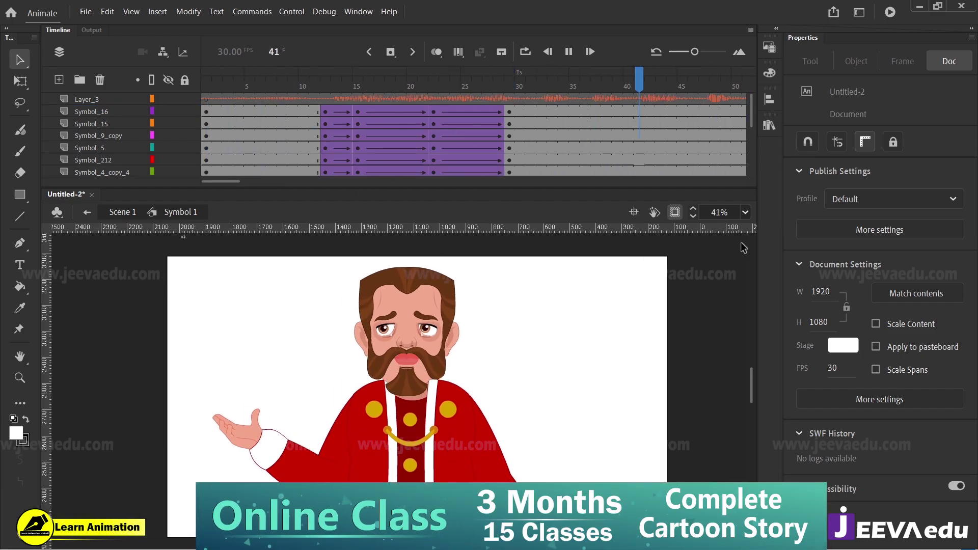
key("Return")
Replay the dialogue in the section after the frame 29 keyframes and stop at frame 43
left_click_drag(267, 185, 244, 185)
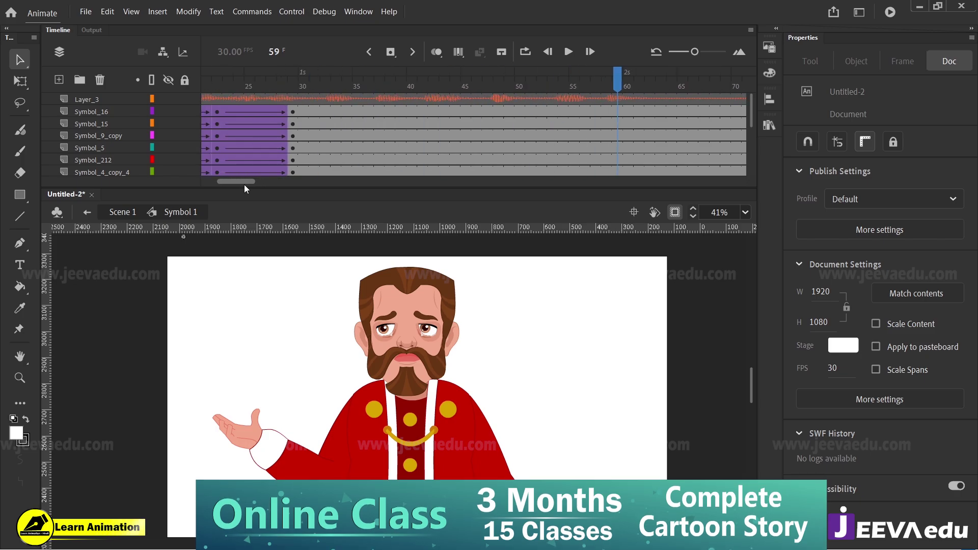
left_click(369, 120)
left_click(375, 79)
key("Return")
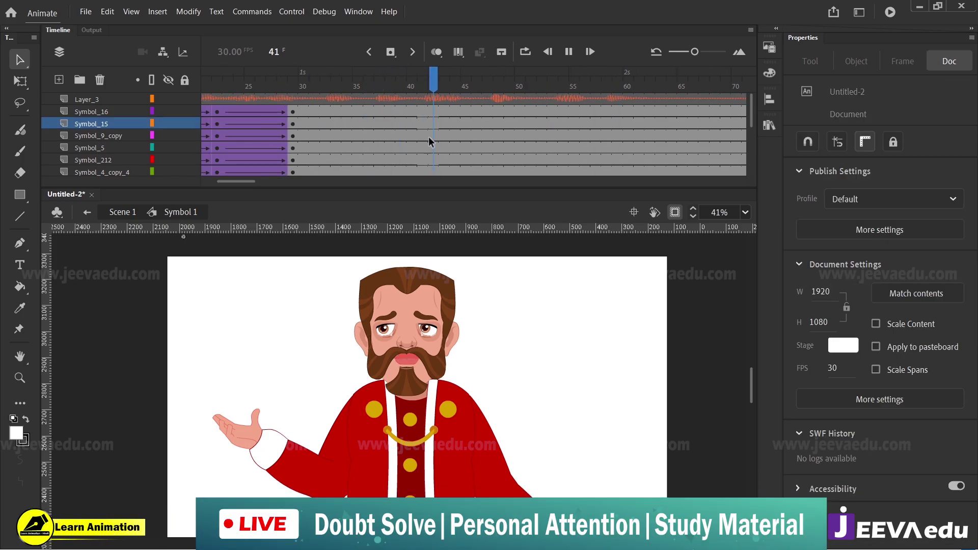
key("Return")
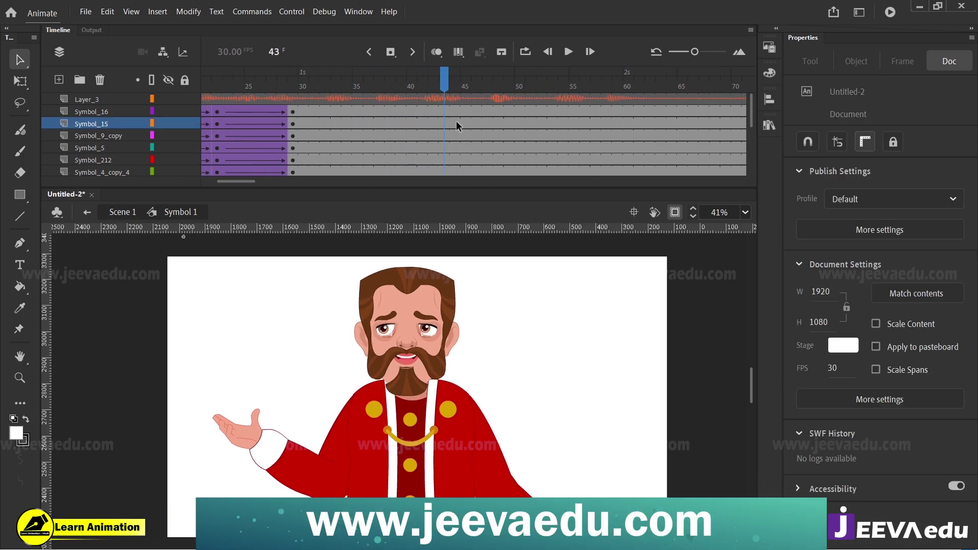
Insert keyframes at frames 40 and 50 on all of the character's layers and join them with eased classic tweens
left_click_drag(413, 114, 409, 203)
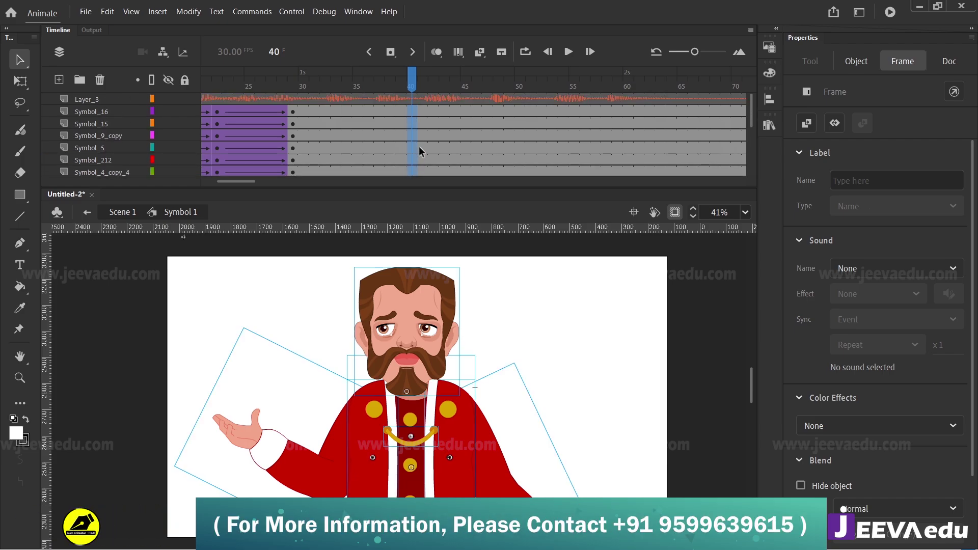
key("F6")
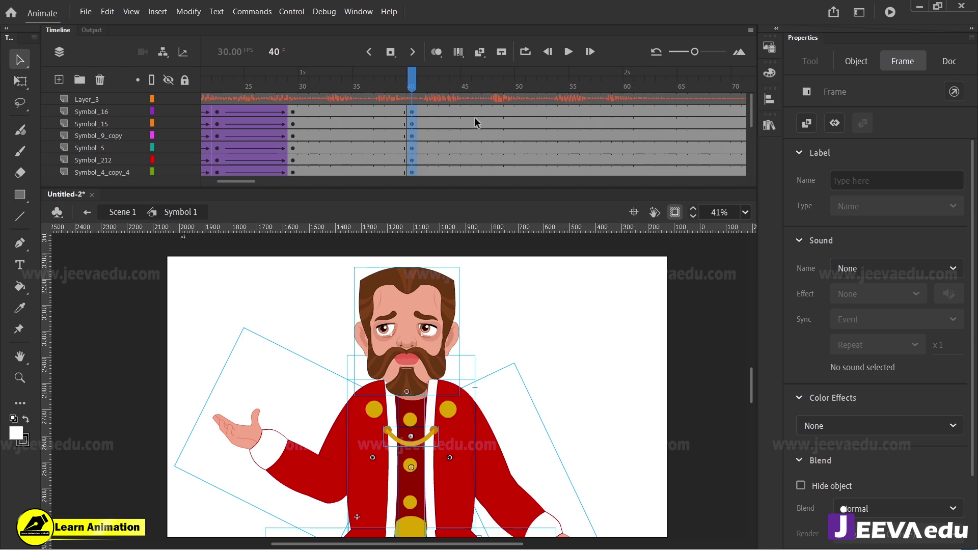
left_click_drag(521, 111, 522, 205)
key("F6")
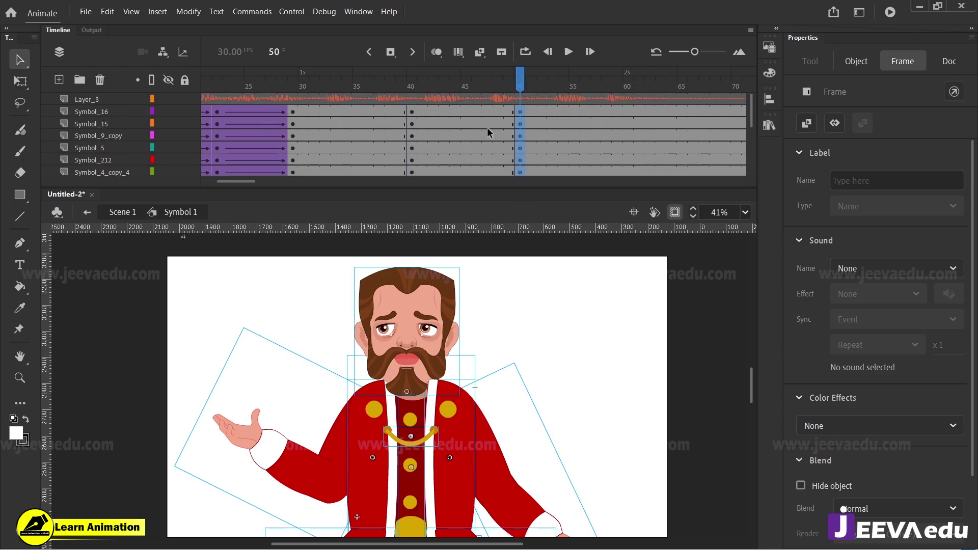
left_click_drag(488, 112, 464, 213)
right_click(476, 146)
left_click(490, 153)
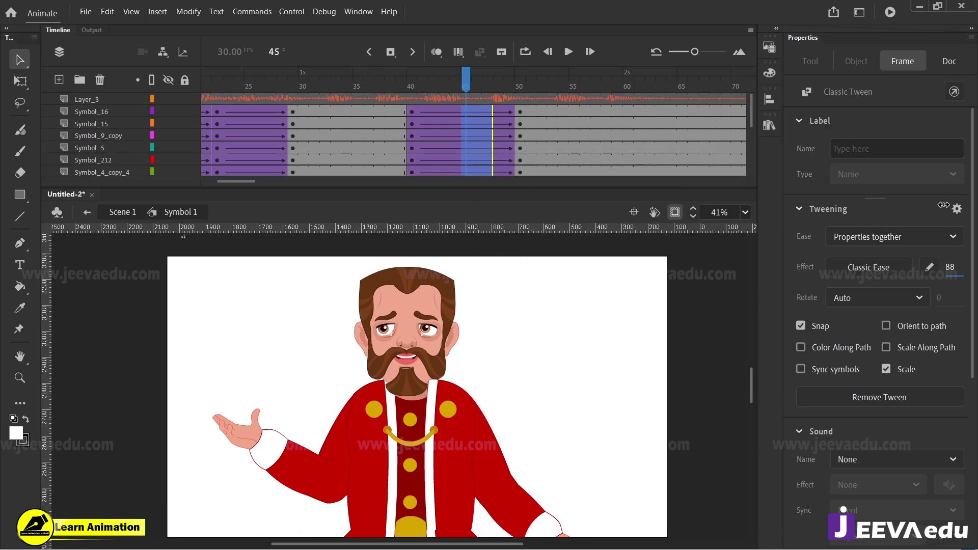
At frame 50, select the head, torso and arm parts and enlarge them slightly with Scale and Rotate, to about 1640 px wide
left_click(524, 105)
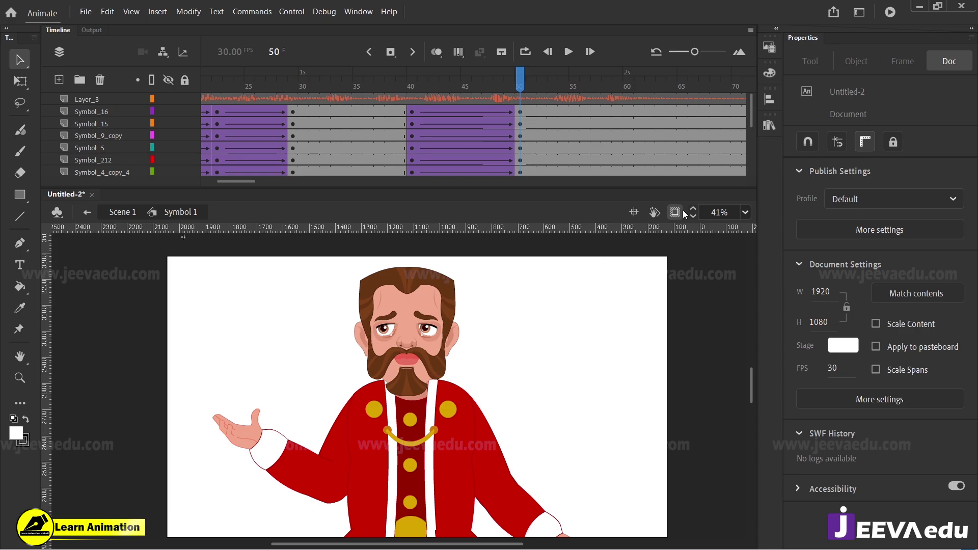
key("z")
left_click(487, 375, "alt")
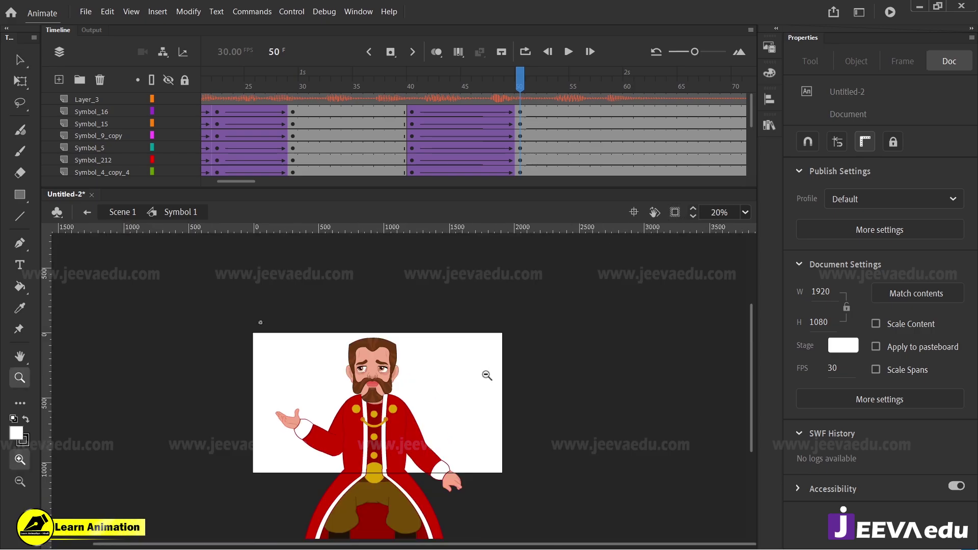
left_click_drag(472, 373, 499, 337)
key("v")
left_click_drag(268, 302, 502, 399)
key("ctrl+alt+s")
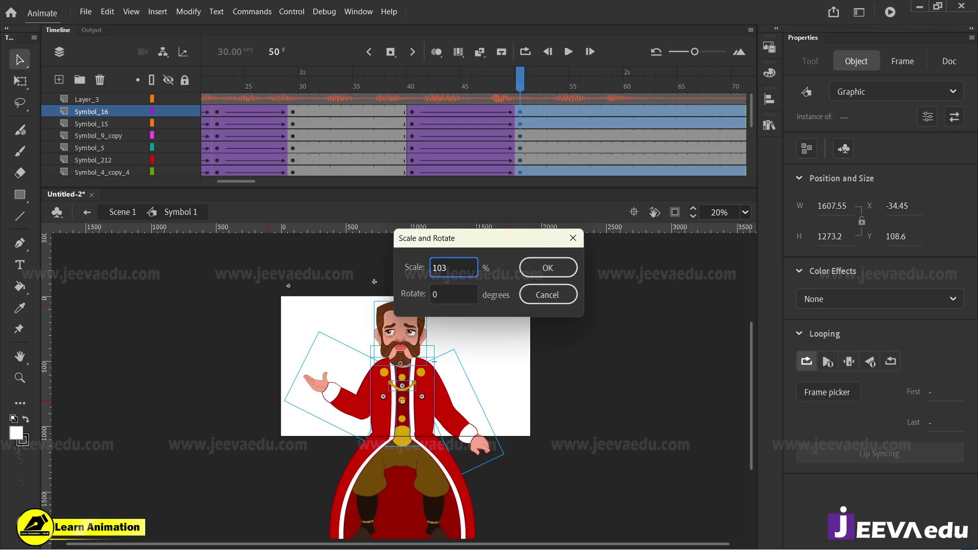
key("Return")
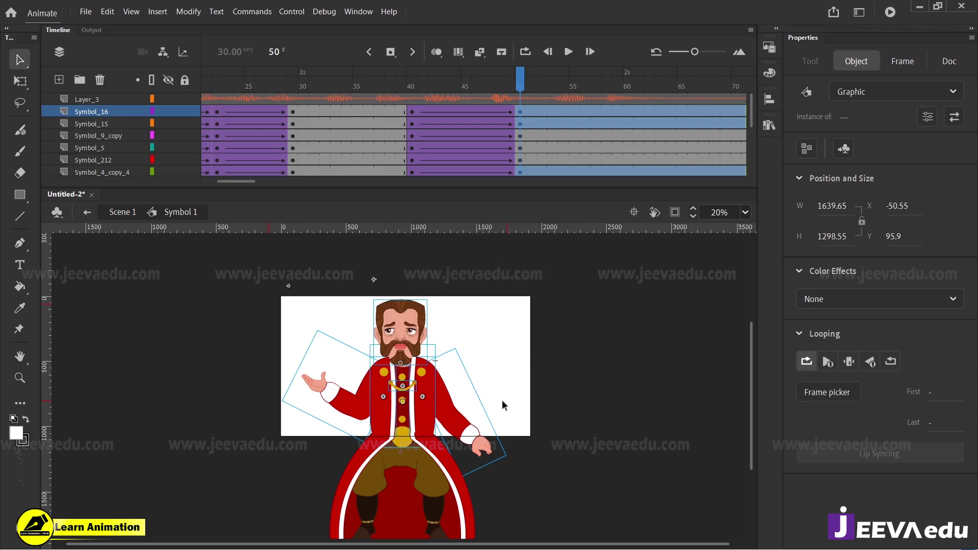
Clip the content outside the stage and scrub the frames leading up to frame 50
key("z")
left_click(412, 372)
left_click_drag(460, 393, 468, 412)
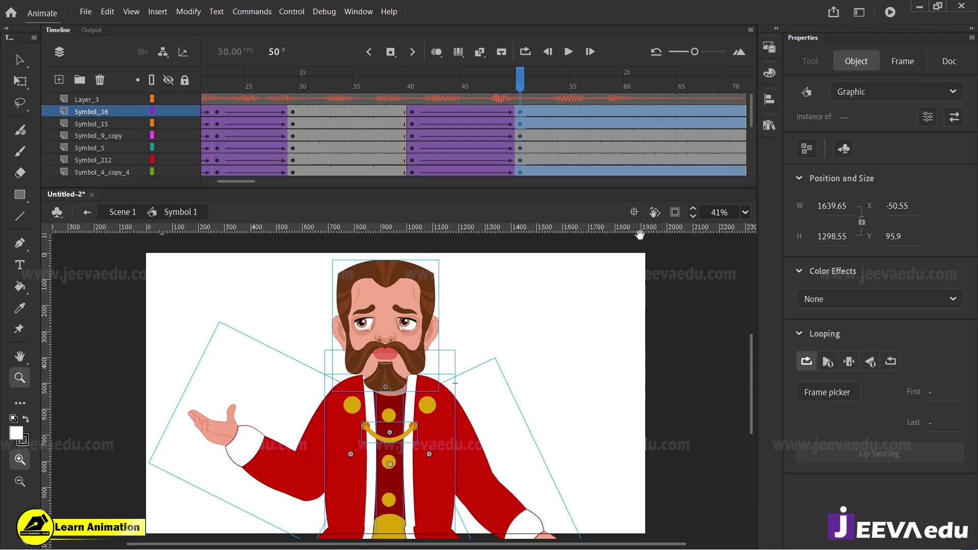
left_click(674, 212)
left_click_drag(500, 80, 519, 130)
At frame 50, tilt the head slightly clockwise around its neck pivot
key("v")
left_click(490, 359)
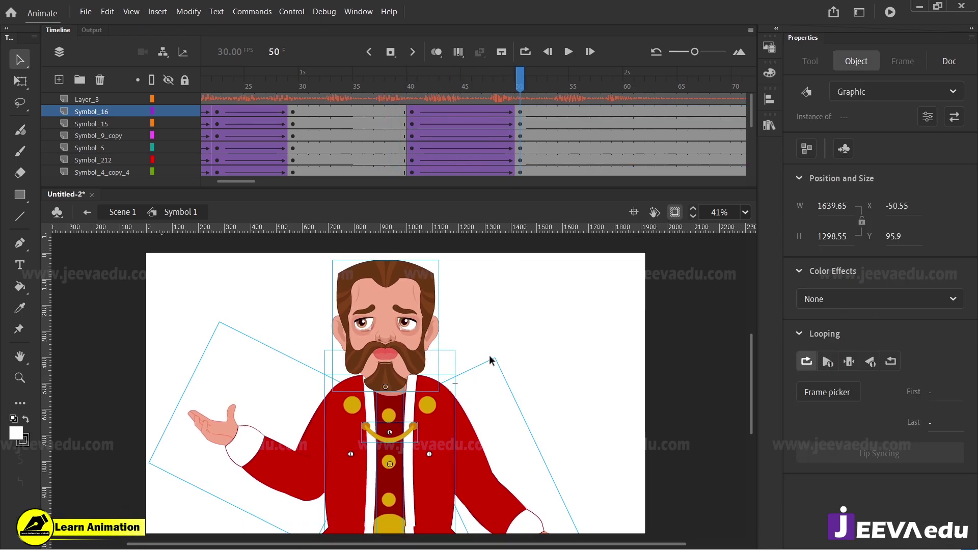
left_click(490, 360)
left_click(417, 301)
key("q")
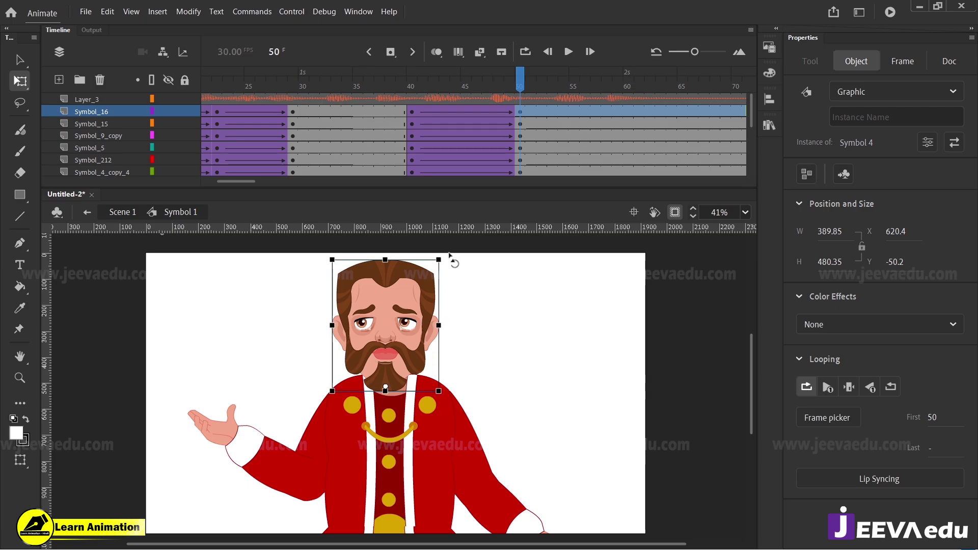
left_click_drag(450, 255, 461, 269)
At frame 50, rotate the open-palm arm slightly clockwise and the other arm slightly counterclockwise so that both rise
left_click(249, 470)
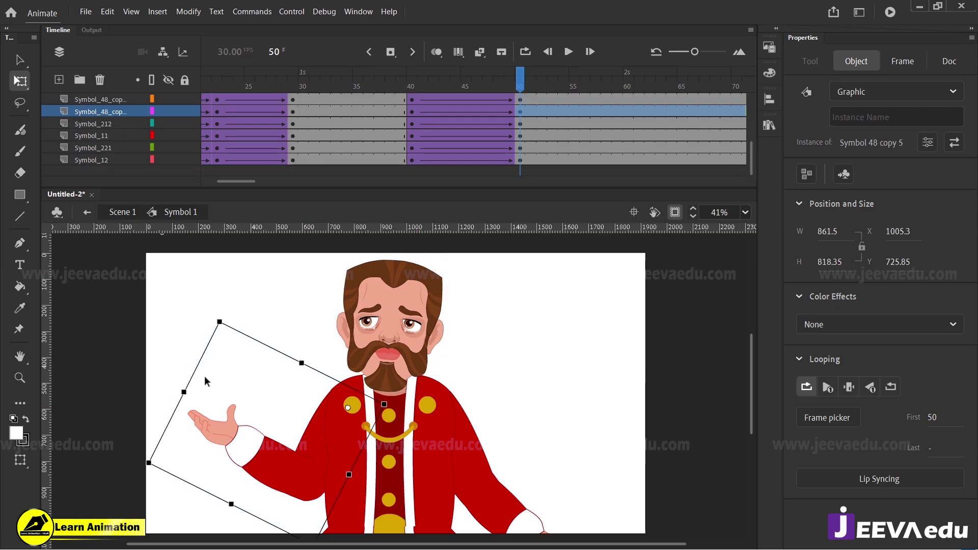
left_click_drag(228, 317, 236, 306)
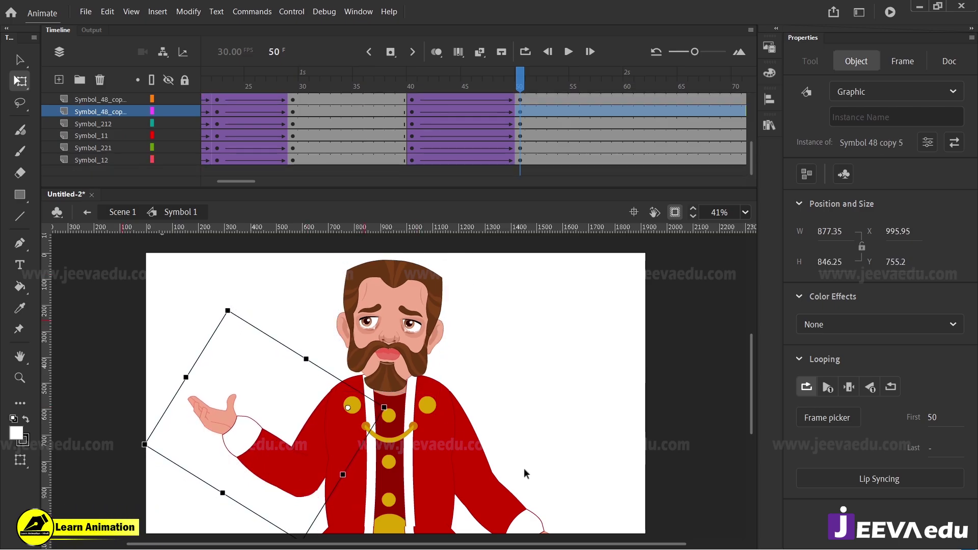
left_click(525, 474)
scroll(526, 474, "down", 2)
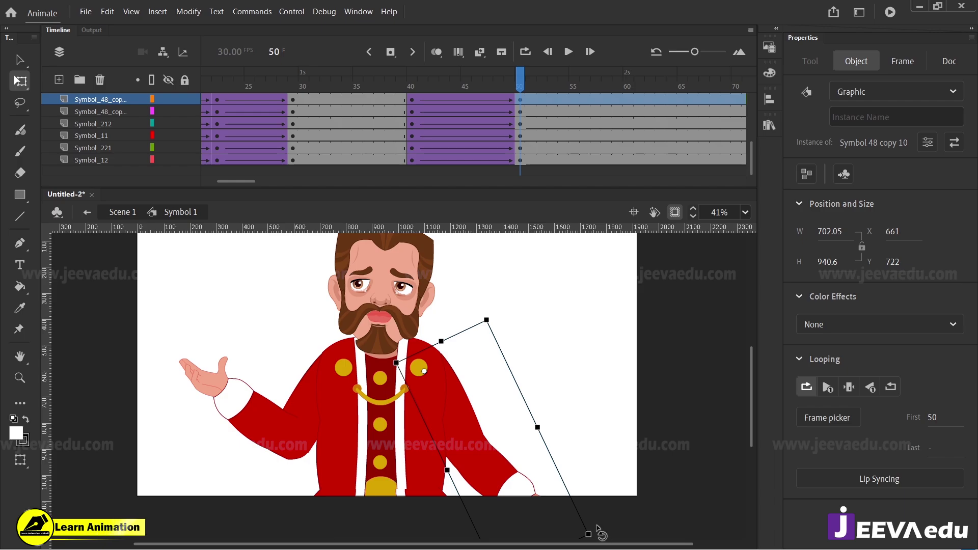
left_click_drag(597, 528, 606, 521)
left_click_drag(512, 272, 522, 309)
Scrub through the new tween, then play the dialogue with the body movement from frame 34
left_click_drag(482, 83, 494, 135)
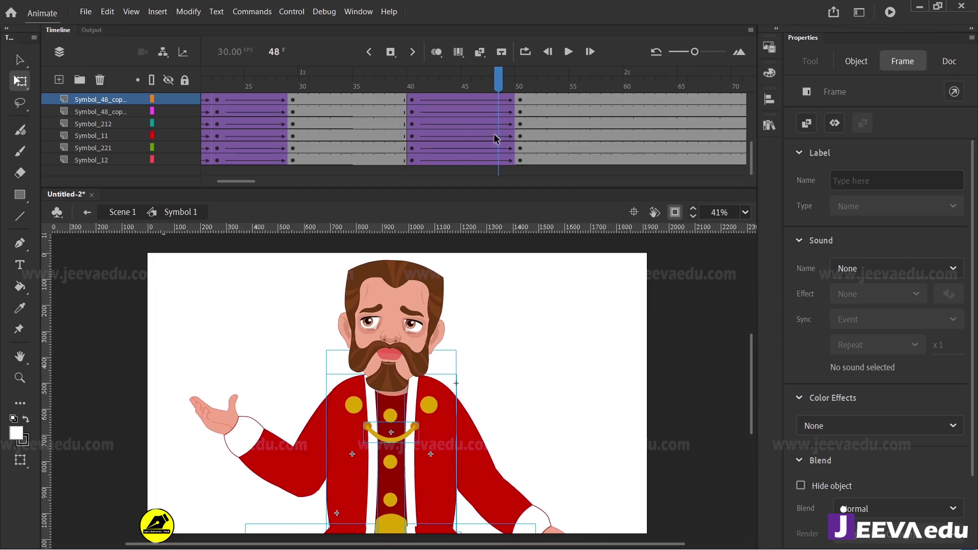
scroll(493, 104, "up", 5)
left_click_drag(501, 83, 391, 111)
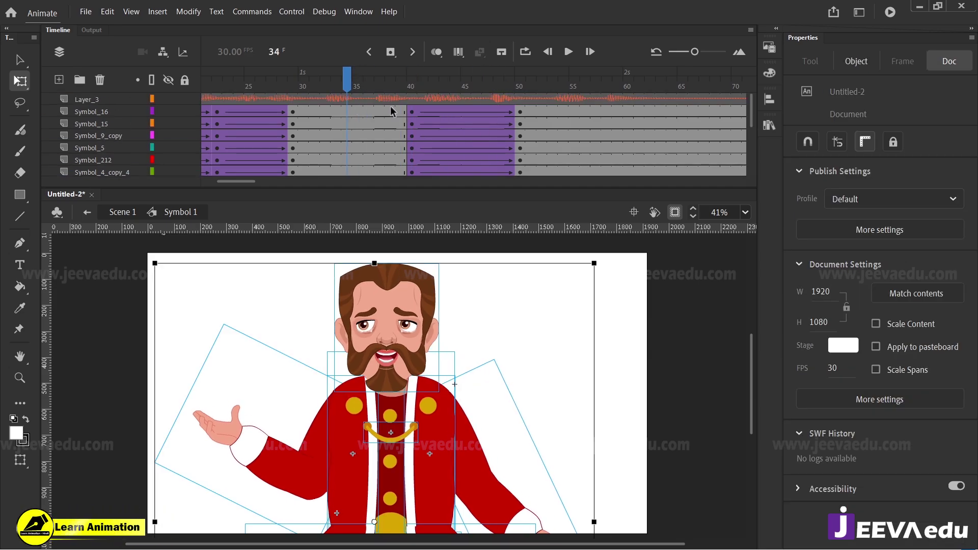
left_click(348, 125)
key("Return")
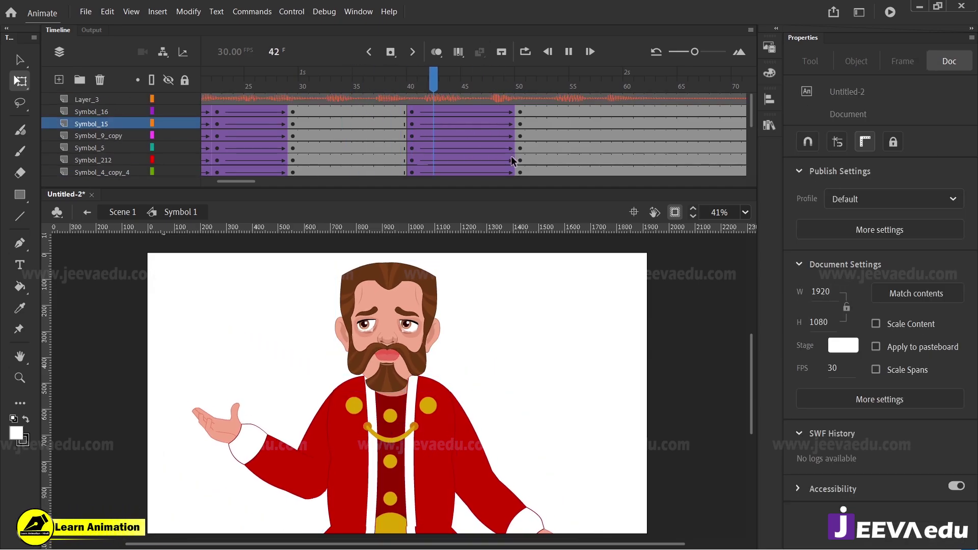
key("Return")
At frame 40, open the head's Symbol 4 and insert keyframes on all of its layers
left_click_drag(553, 85, 443, 94)
left_click_drag(474, 108, 415, 111)
left_click(417, 274)
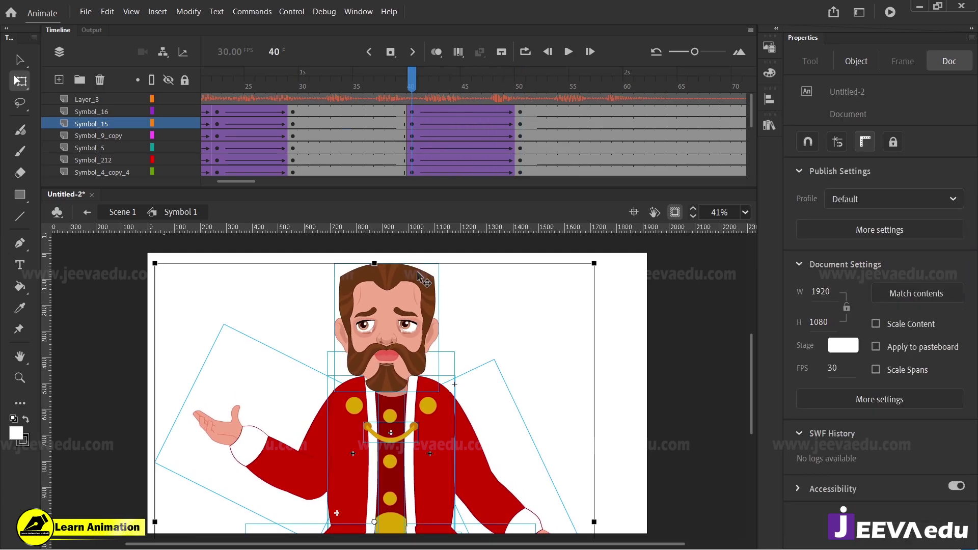
left_click(457, 331)
left_click(395, 339)
double_click(394, 337)
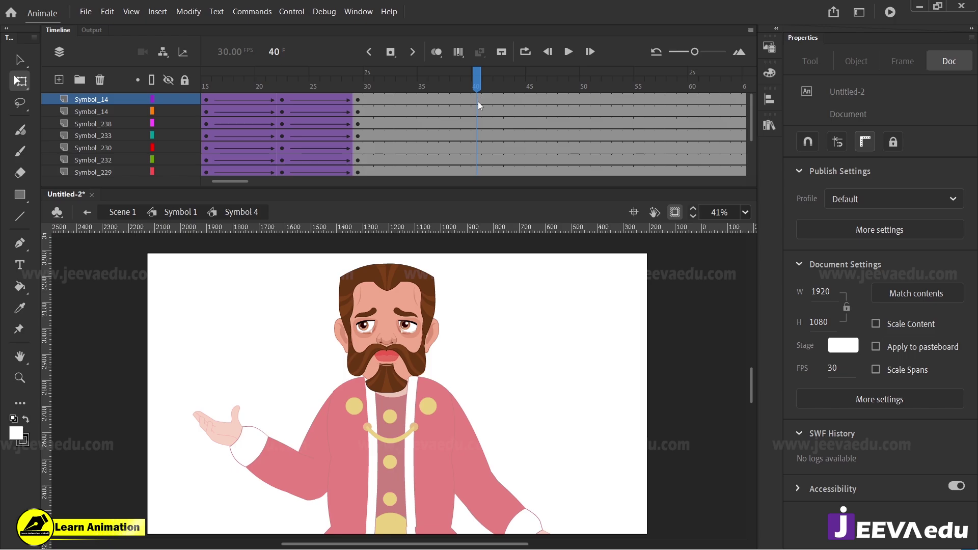
left_click_drag(478, 105, 476, 201)
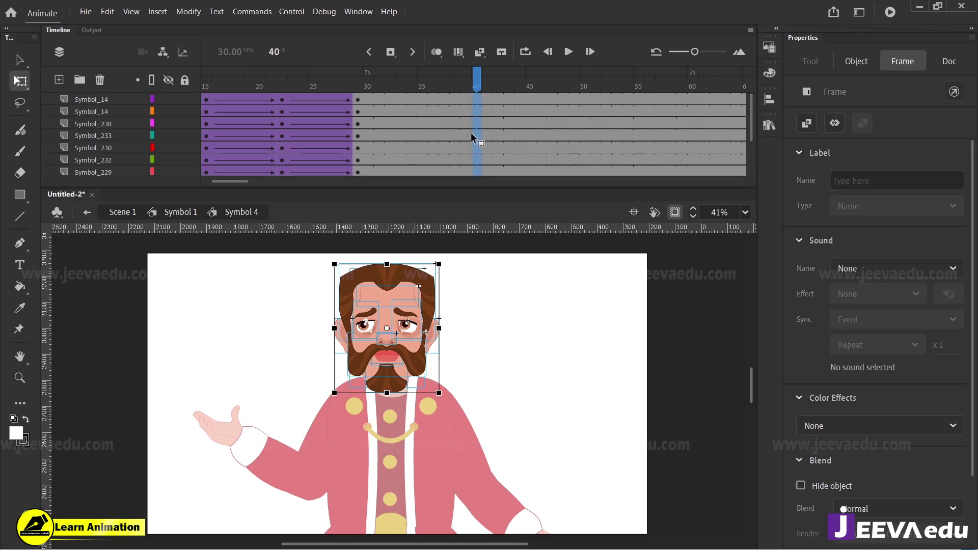
key("F6")
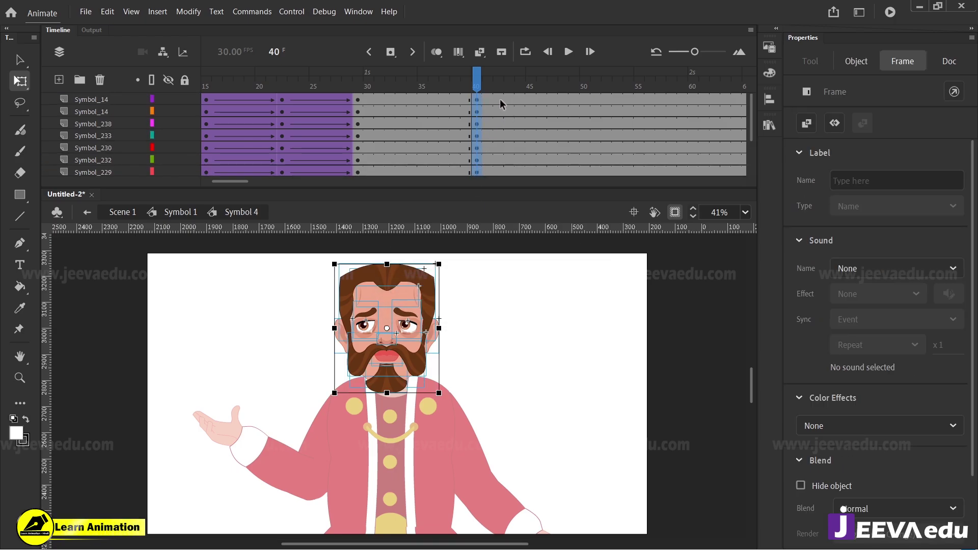
Insert keyframes at frames 43 and 46 on all layers of the head symbol
left_click(492, 97)
left_click(502, 98)
left_click_drag(513, 99, 511, 187)
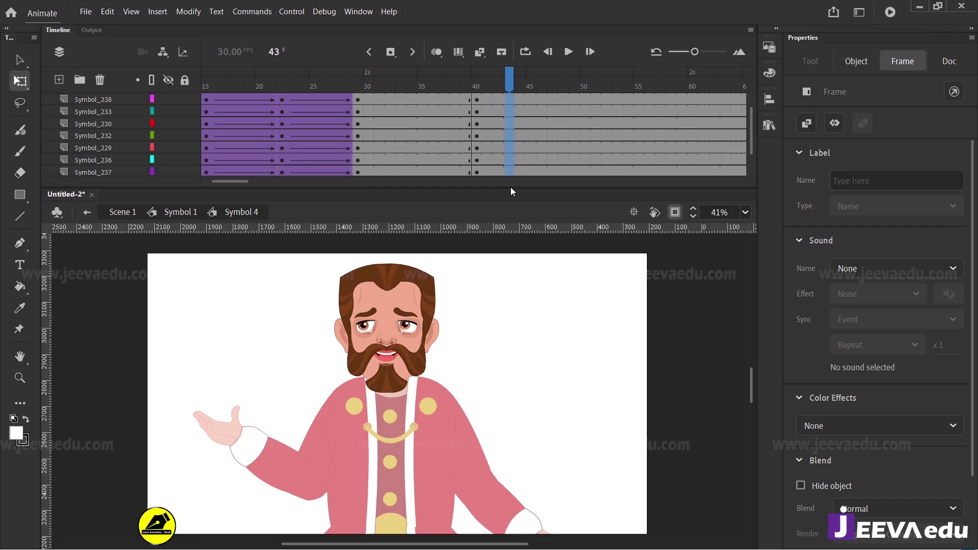
scroll(515, 133, "up", 1)
left_click(514, 124)
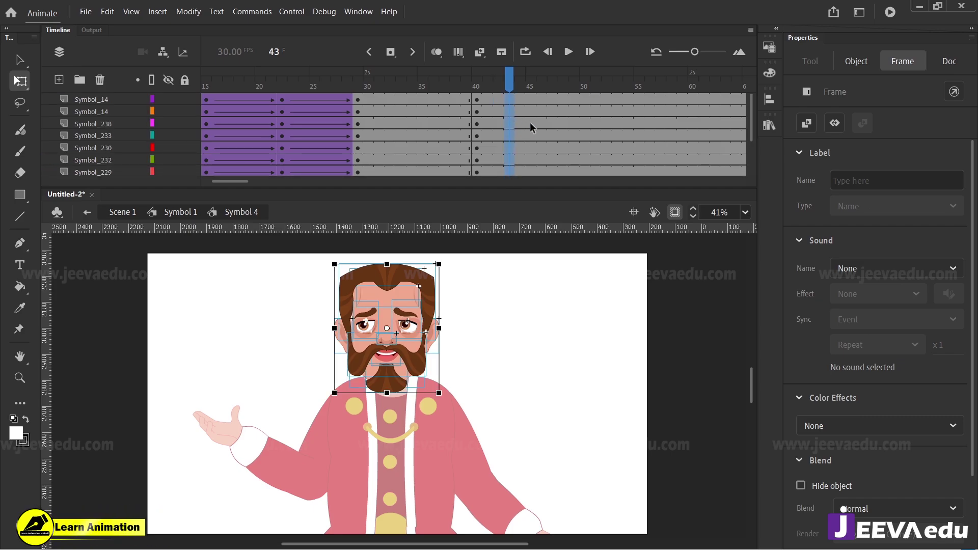
left_click(520, 99)
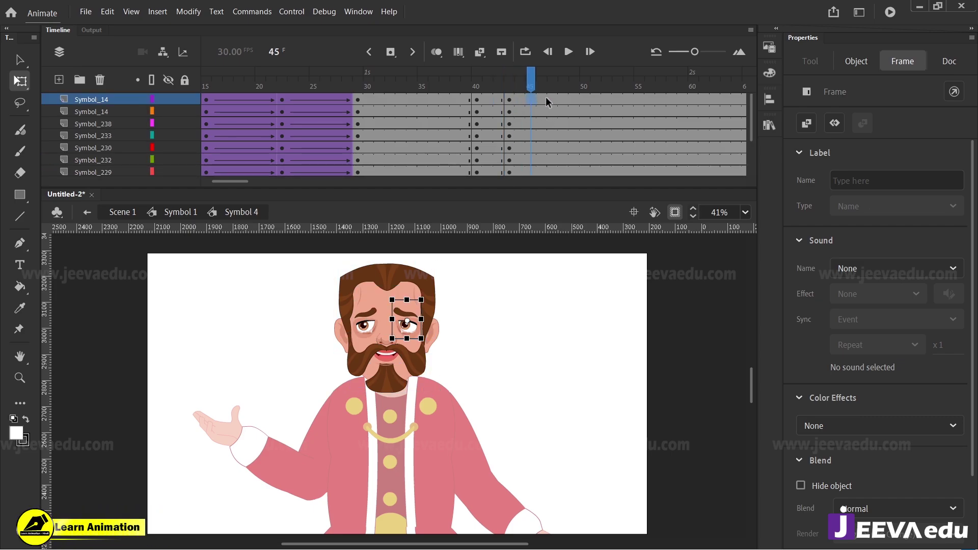
left_click_drag(543, 99, 544, 174)
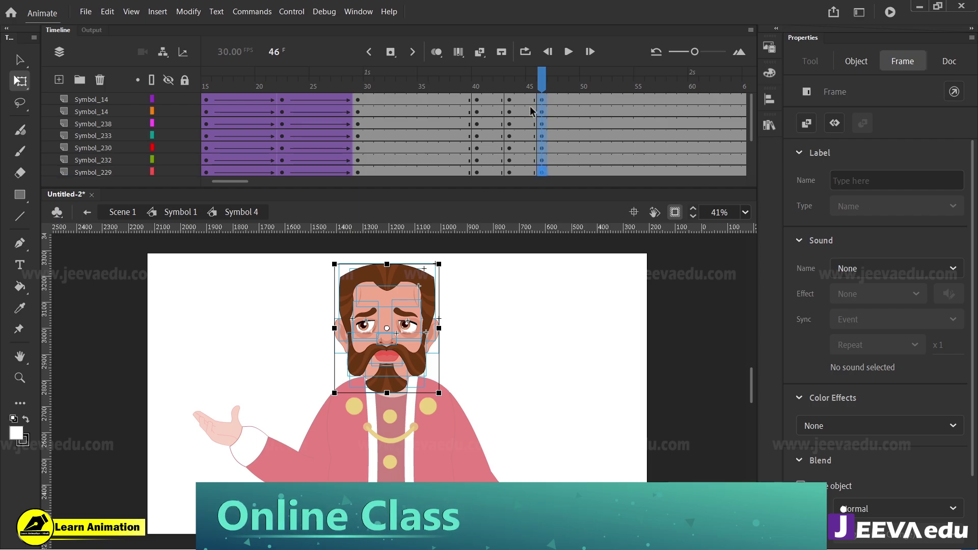
Create classic tweens on all head layers between the keyframes at frames 40, 43 and 46
left_click_drag(508, 102, 516, 203)
right_click(510, 150)
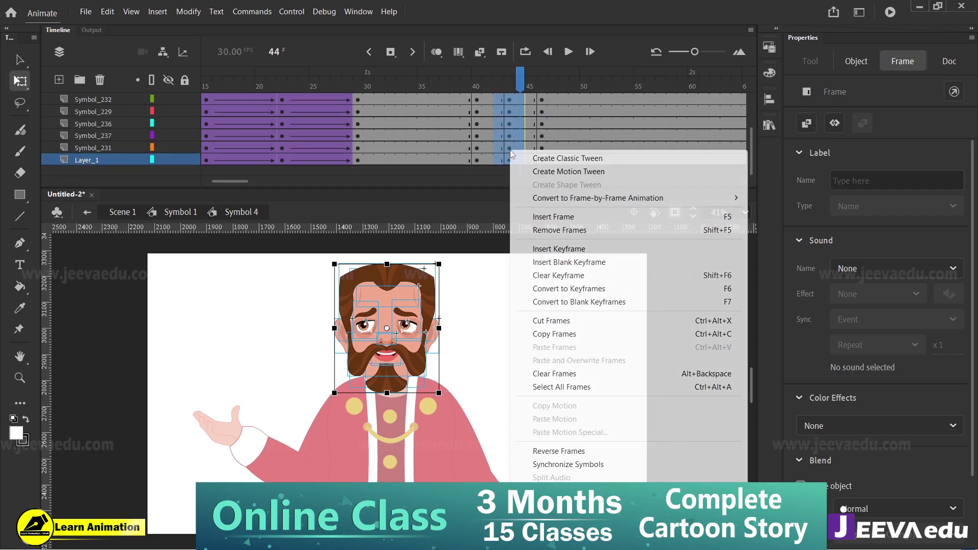
left_click(561, 158)
At frame 43, select both eyes, the nose, moustache, mouth and beard and nudge them down about 5 px
left_click(510, 83)
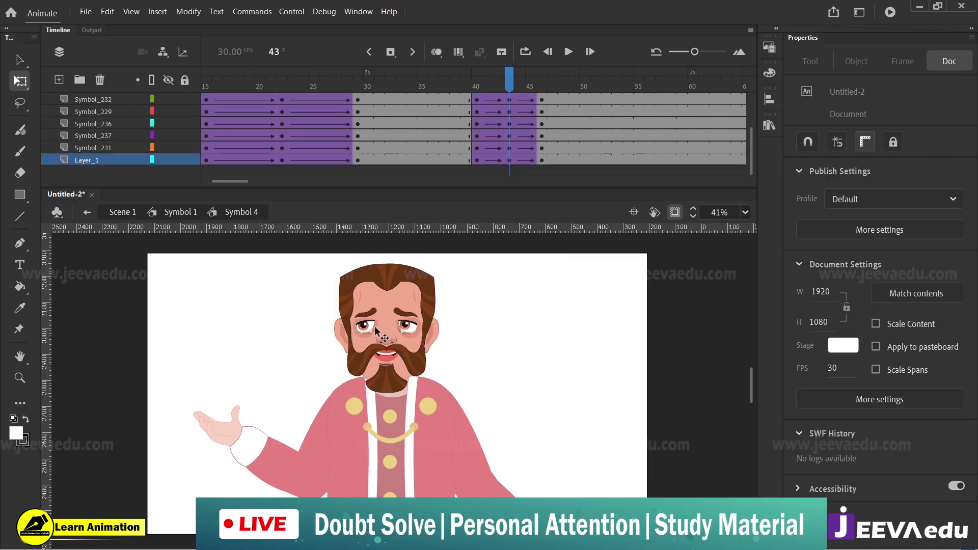
left_click(369, 329)
left_click(408, 329, "shift")
key("z")
left_click(392, 336)
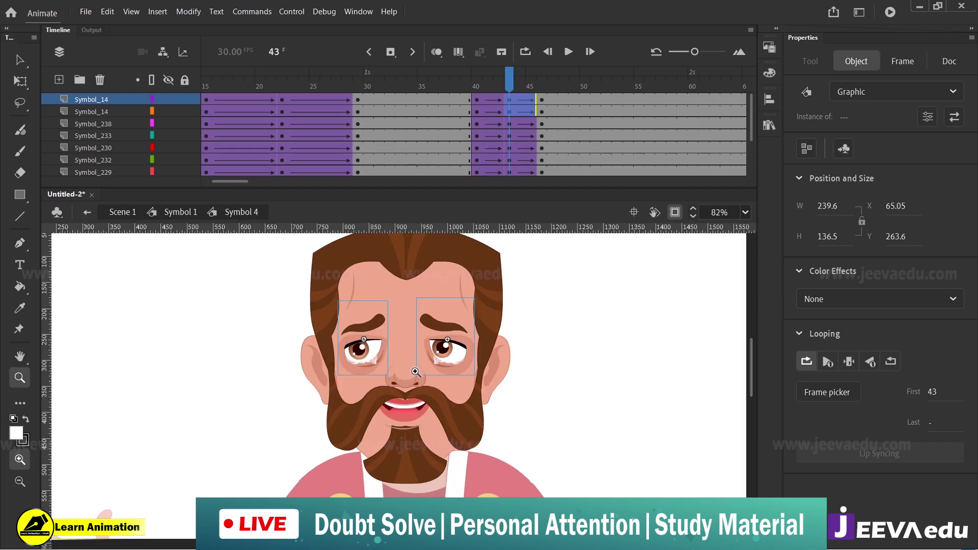
key("v")
left_click(417, 384, "shift")
left_click(449, 406, "shift")
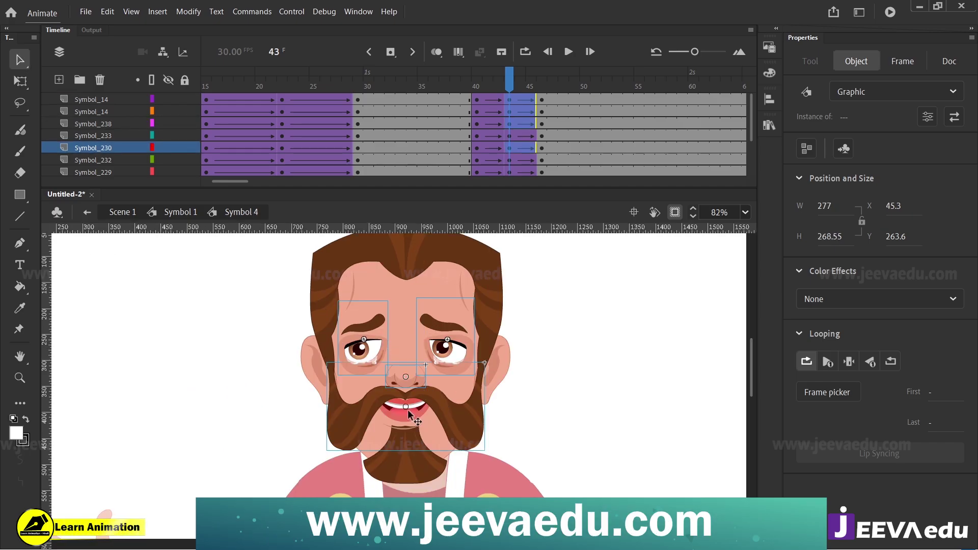
left_click(408, 410, "shift")
left_click(406, 461, "shift")
mouse_move(471, 413)
left_mouse_down()
mouse_move(486, 396)
mouse_move(463, 423)
left_mouse_up()
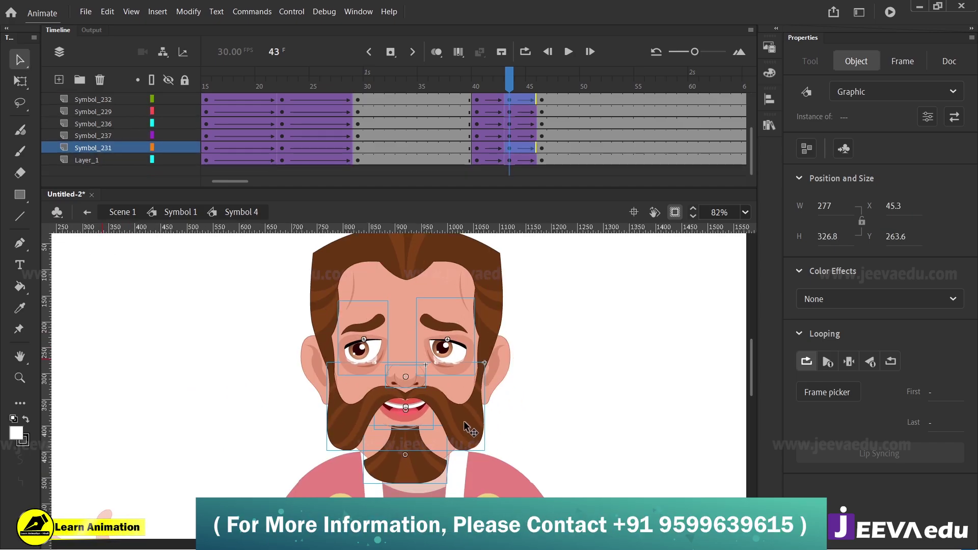
key("Down")
key("Down")
key("Down")
key("Down")
key("Down")
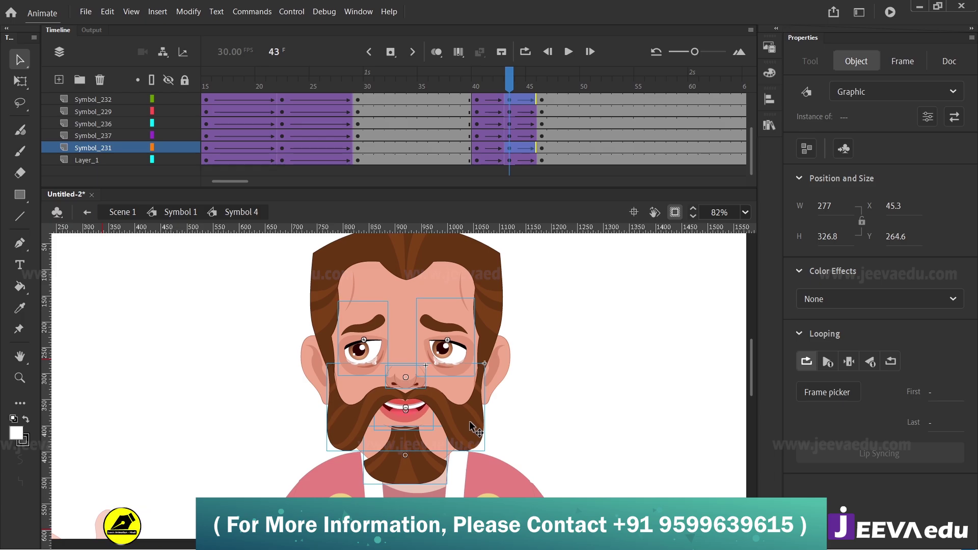
Scrub between frames 40 and 43 to examine the facial movement, ending at frame 43 with the character in wider view
left_click_drag(506, 76, 512, 110)
key("ctrl+a")
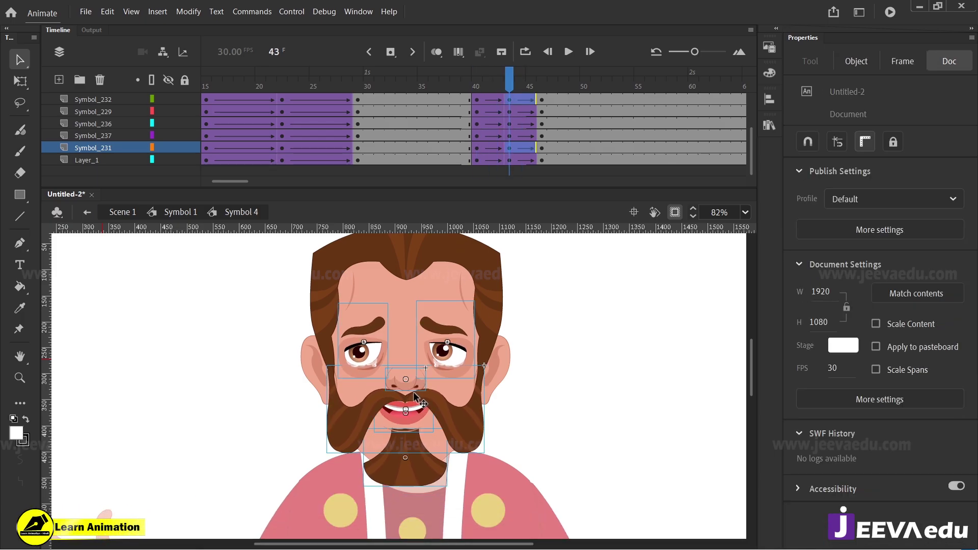
left_click(477, 116)
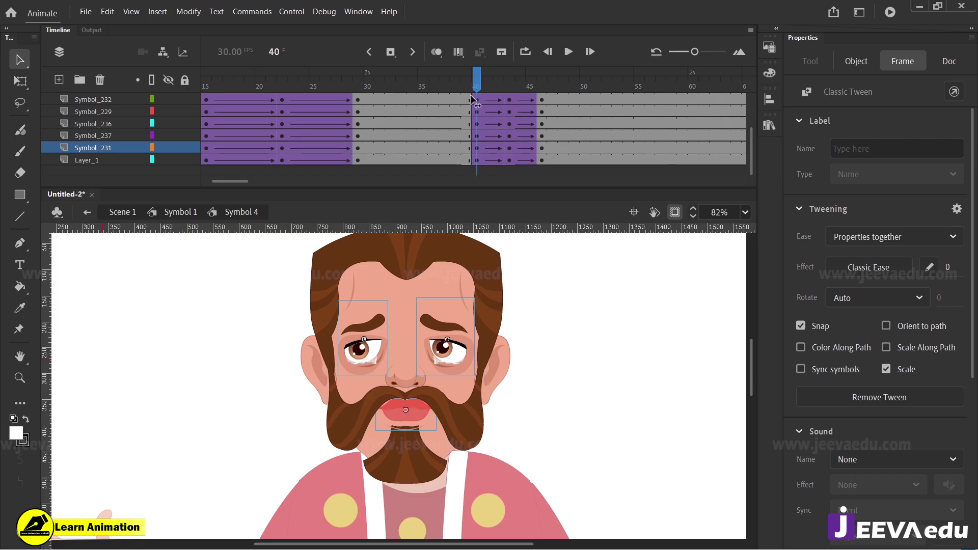
left_click_drag(474, 116, 498, 135)
key("z")
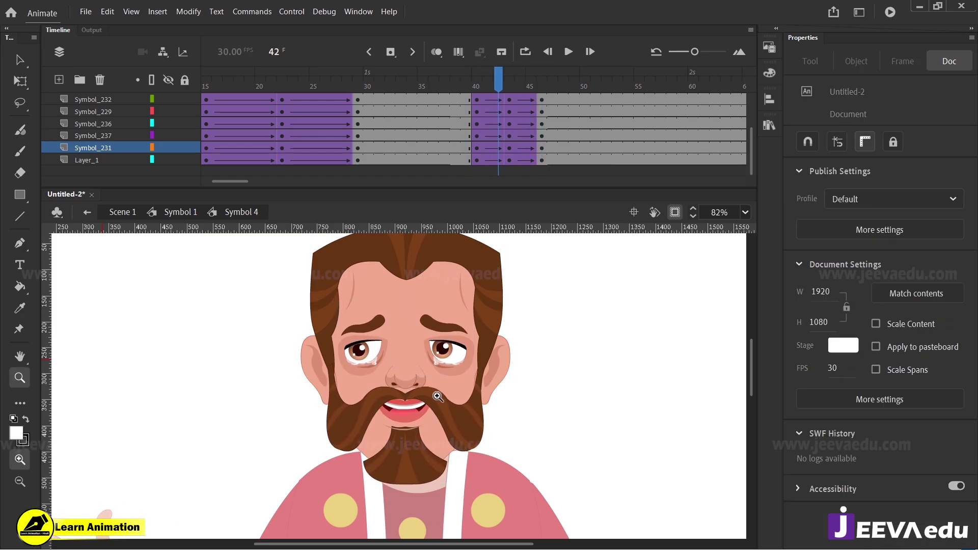
left_click(437, 395, "alt")
left_click_drag(442, 413, 455, 394)
mouse_move(500, 88)
left_mouse_down()
mouse_move(488, 87)
mouse_move(508, 90)
left_mouse_up()
key("v")
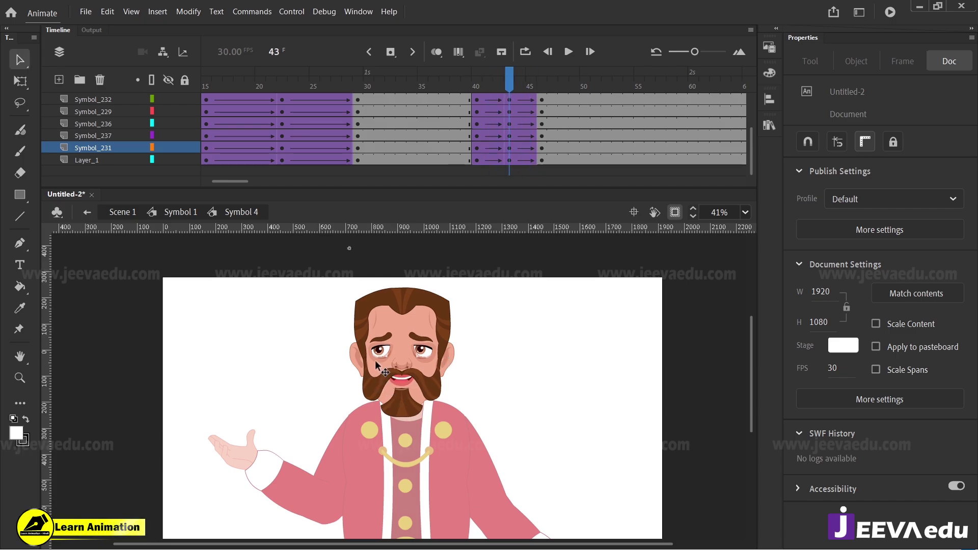
At frame 43, reselect both eyes, the nose, moustache, mouth and beard and nudge them slightly further down
left_click(381, 351)
left_click(422, 352, "shift")
left_click(402, 364, "shift")
left_click(391, 378, "shift")
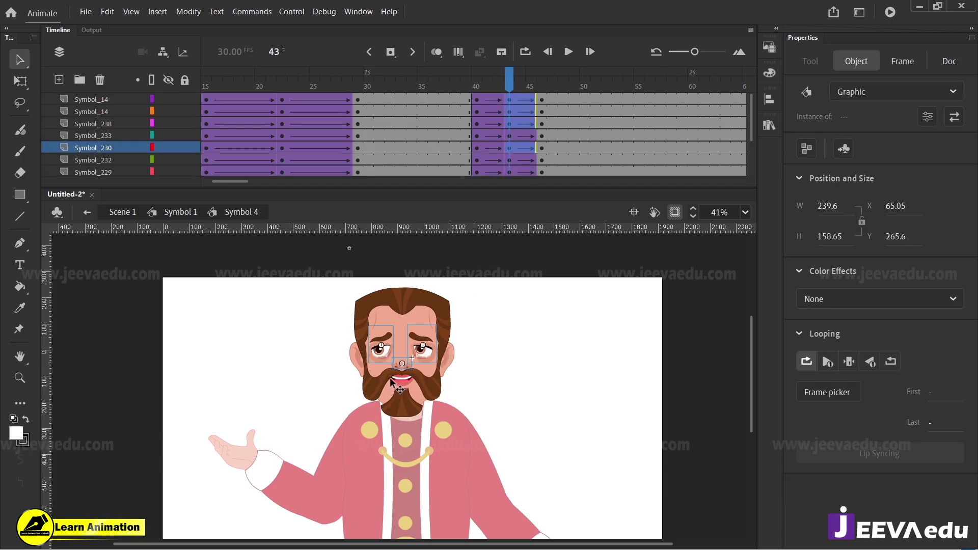
left_click(404, 386, "shift")
left_click(407, 410, "shift")
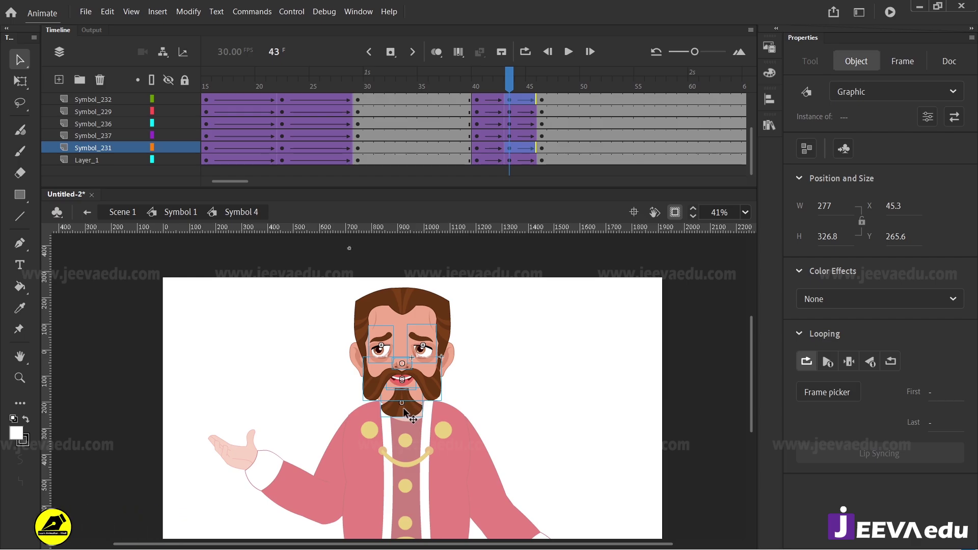
key("Down")
Duplicate the tweened frames 40 to 46 on all head layers so the copy starts at frame 47
left_click_drag(507, 79, 541, 73)
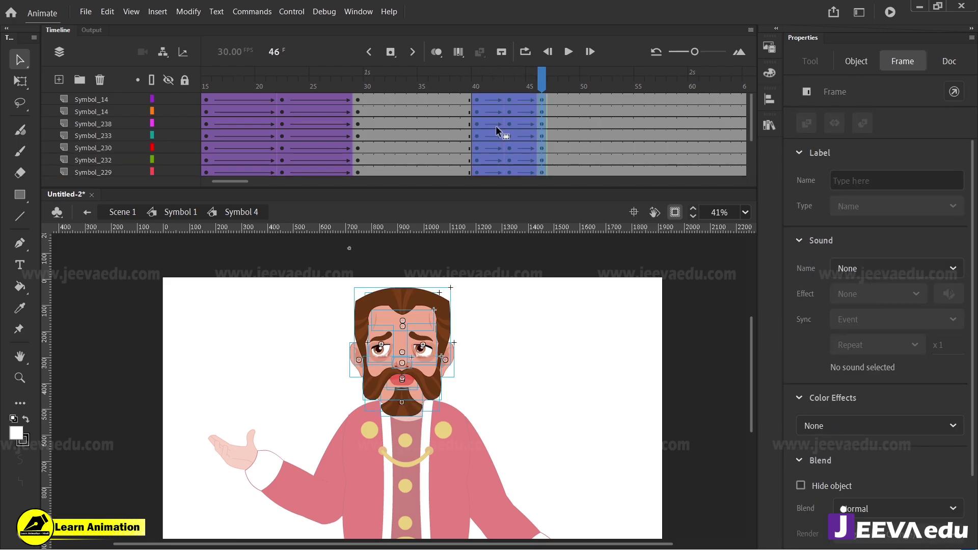
left_click_drag(506, 109, 583, 103)
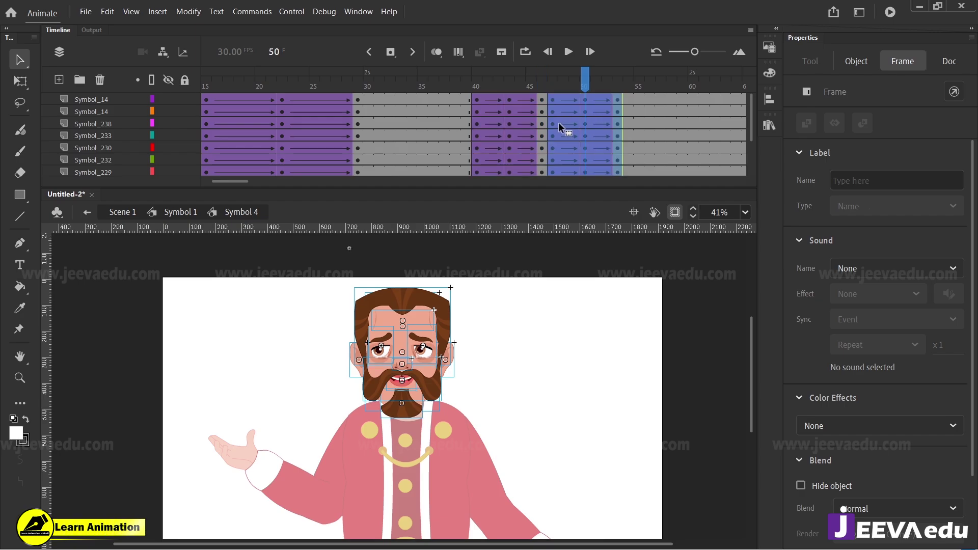
left_click(510, 86)
mouse_move(510, 86)
left_mouse_down()
mouse_move(565, 87)
mouse_move(519, 87)
left_mouse_up()
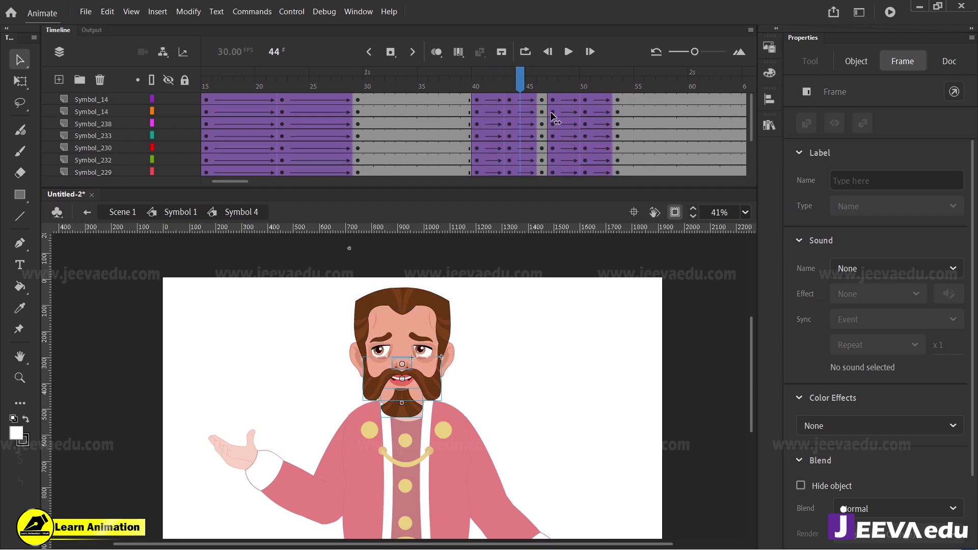
Apply Synchronize Symbols to all frames of the head symbol and check the mouth at frame 50
left_click(552, 111)
right_click(554, 113)
left_click(637, 351)
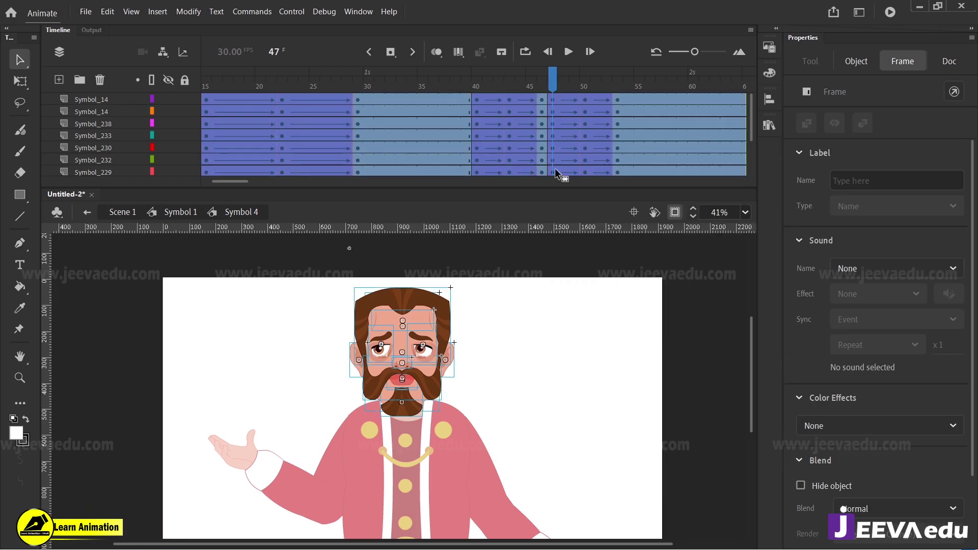
right_click(553, 147)
left_click(640, 464)
left_click_drag(554, 85, 585, 97)
left_click(402, 381)
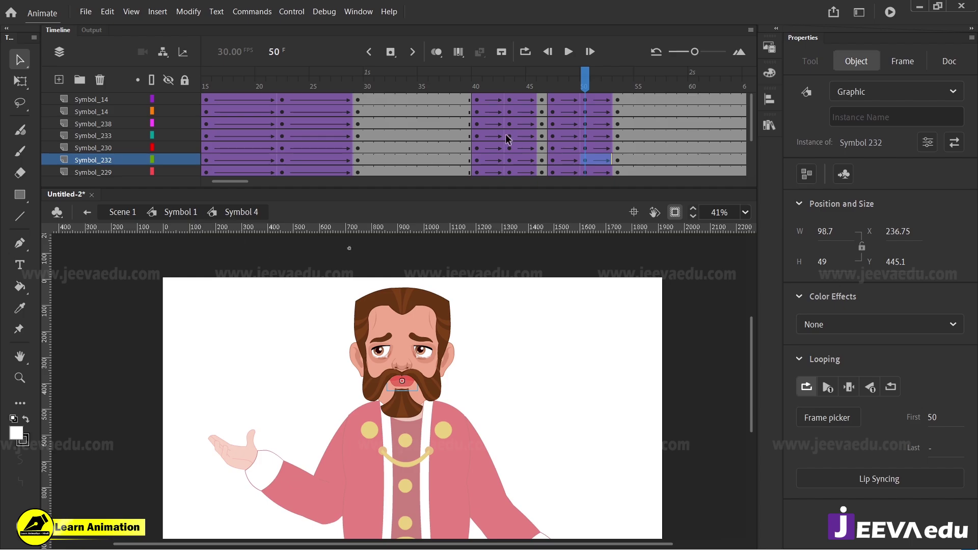
Return to Symbol 1 and scale the whole character to 101% on the keyframes at frame 50
left_click_drag(526, 81, 499, 97)
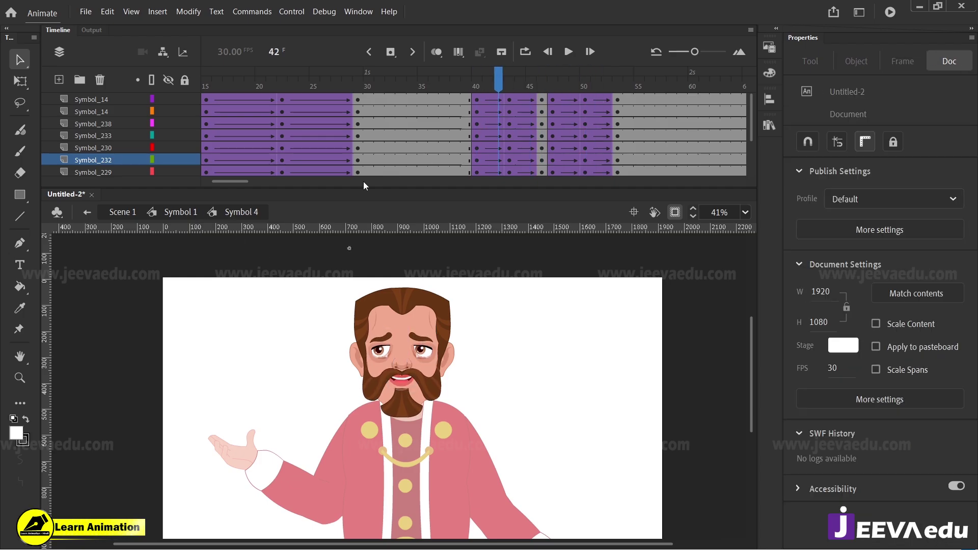
left_click(180, 212)
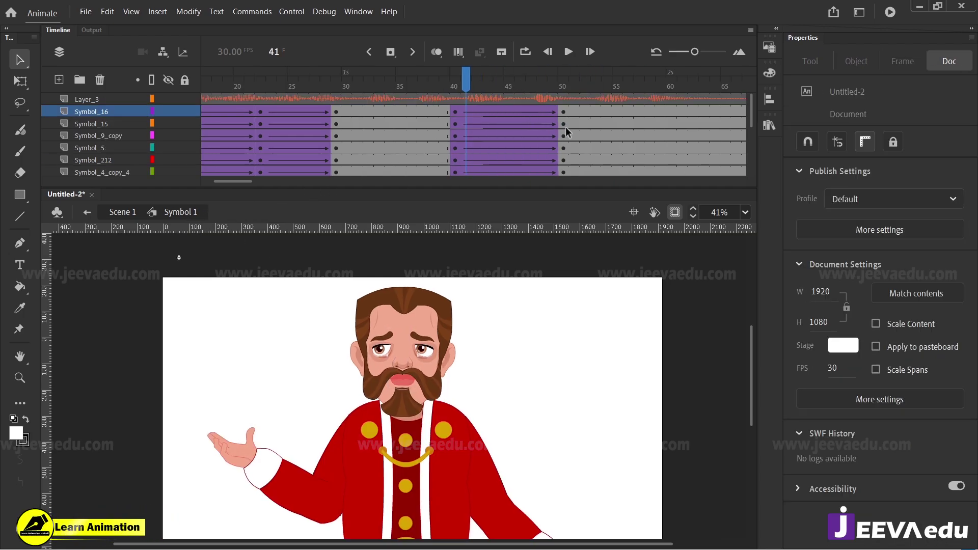
key("Return")
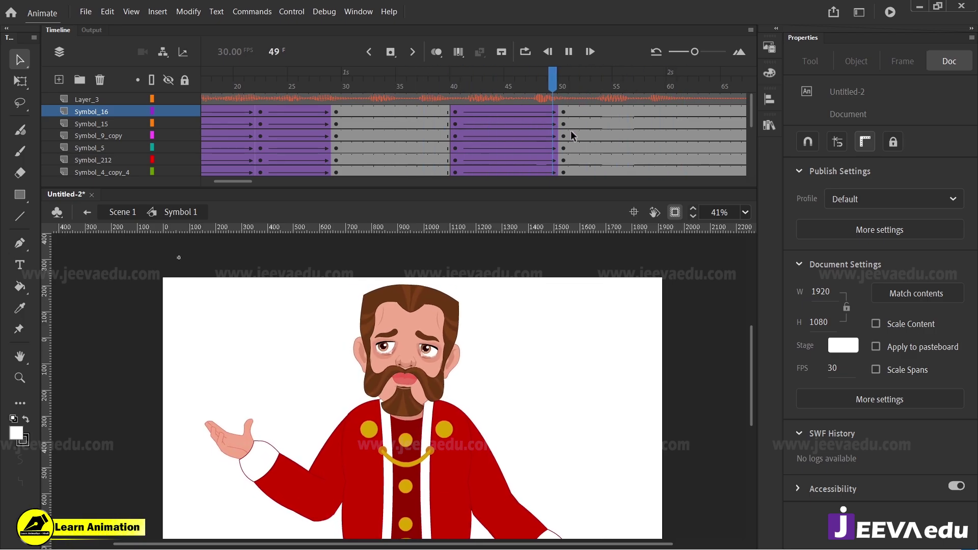
key("Return")
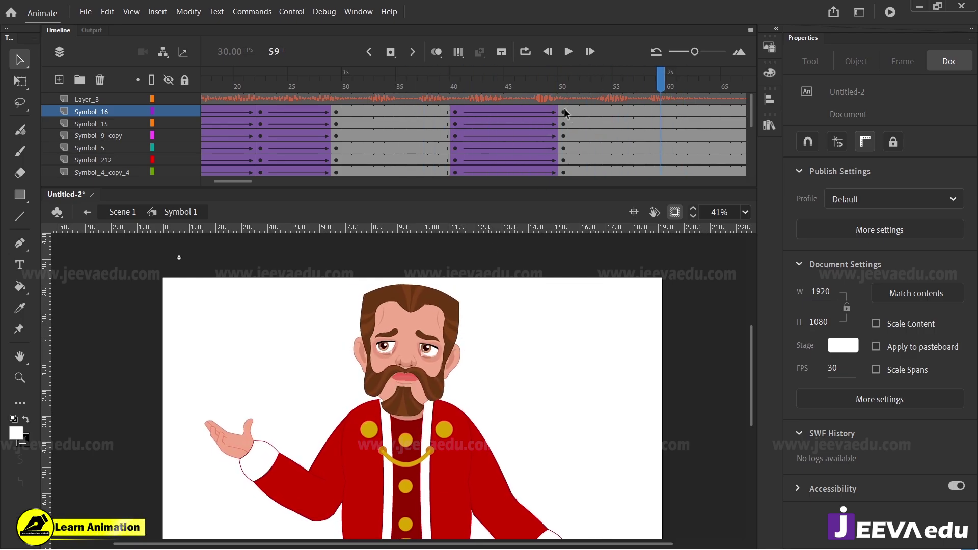
scroll(553, 402, "down", 2)
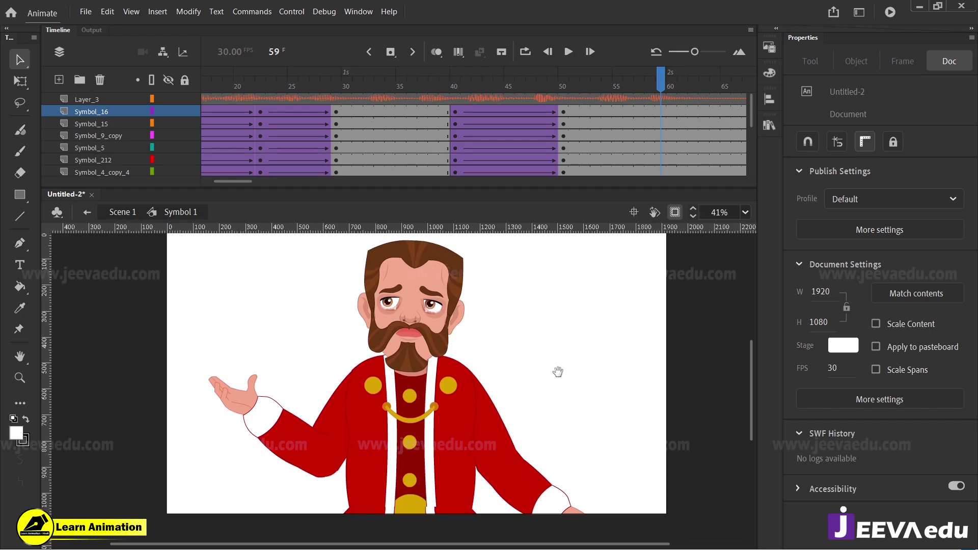
left_click_drag(200, 290, 604, 457)
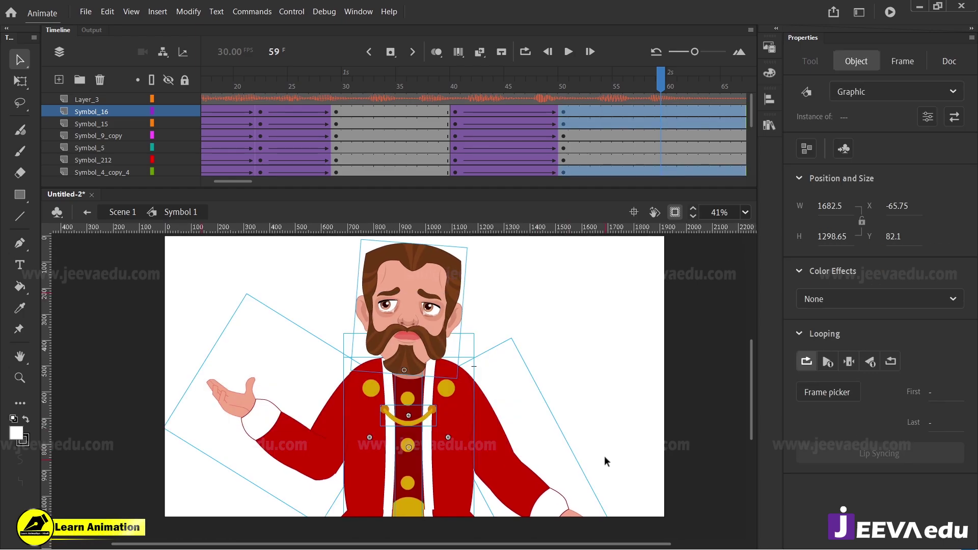
key("ctrl+alt+s")
type("10")
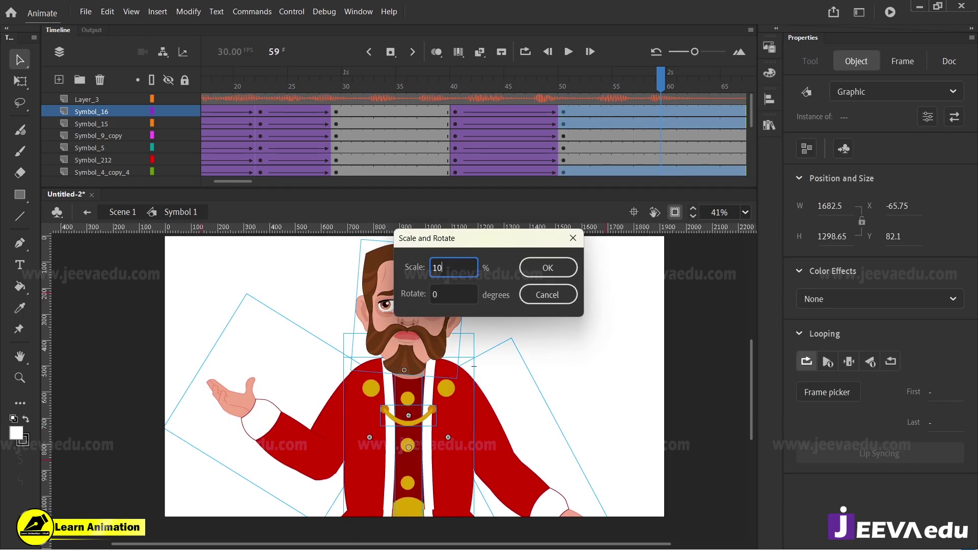
type("1")
key("Return")
left_click_drag(579, 332, 577, 354)
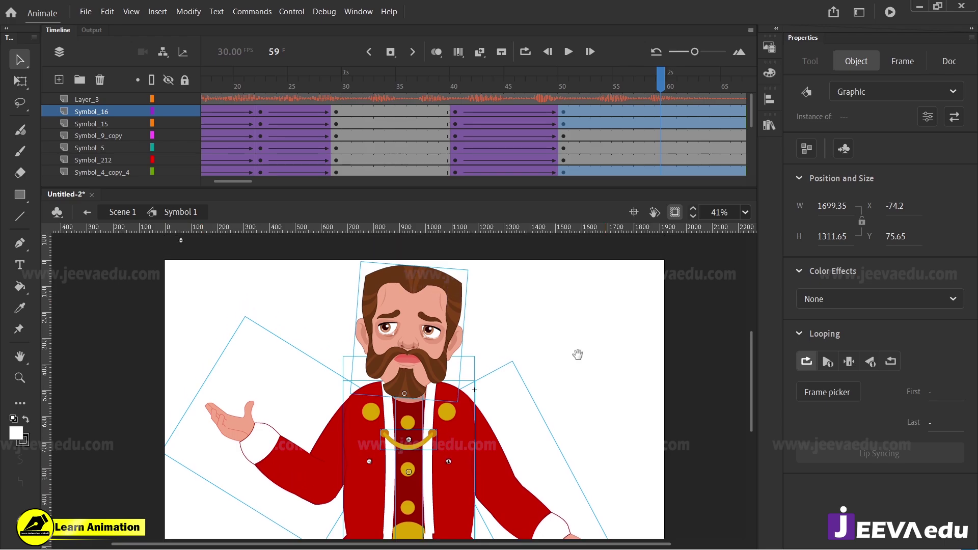
Play back the scaled movement, and insert keyframes at frame 70 on all body layers
left_click_drag(555, 88, 377, 112)
key("Return")
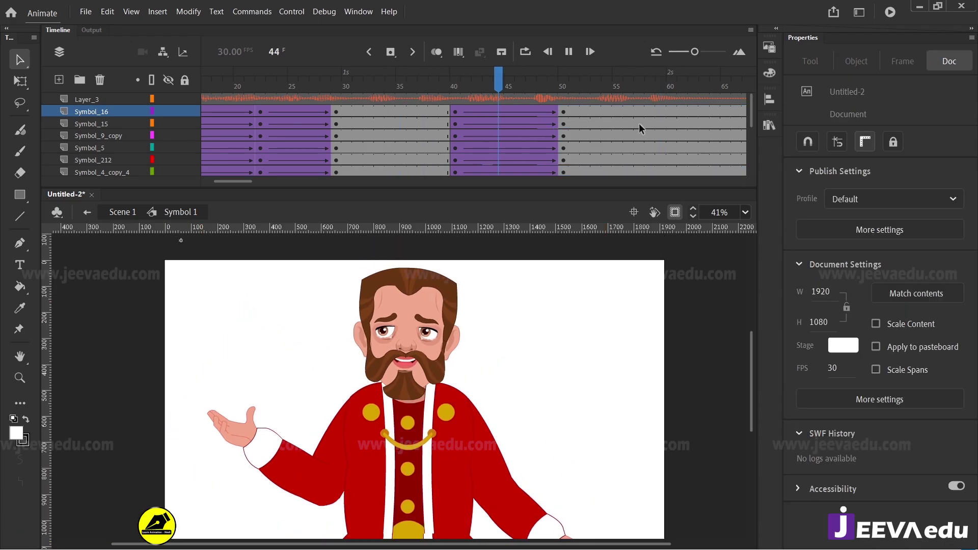
key("Return")
key("Return")
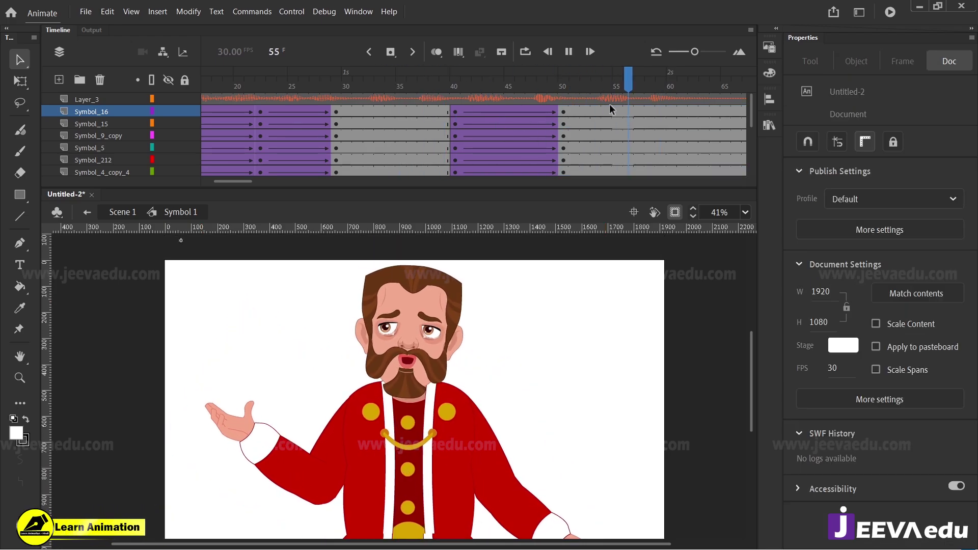
key("Return")
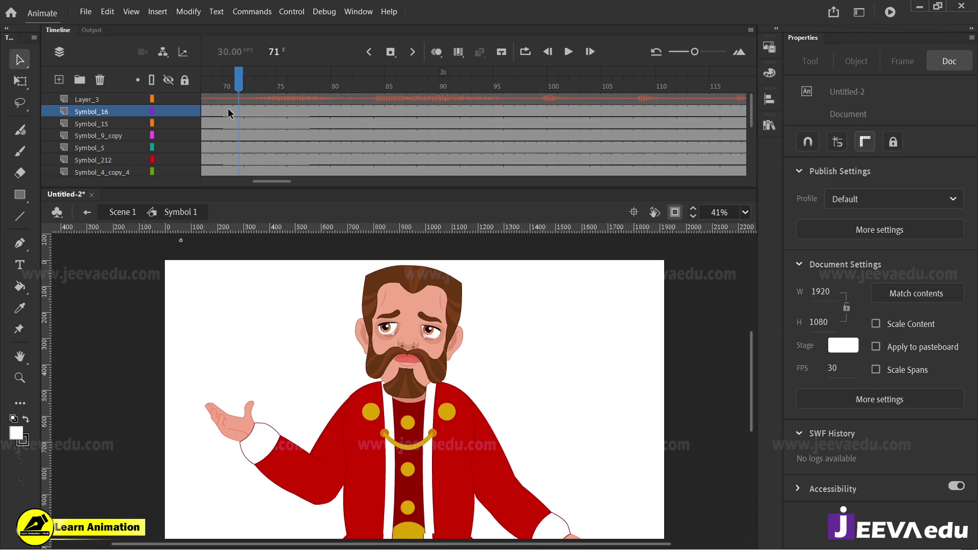
left_click_drag(228, 109, 262, 182)
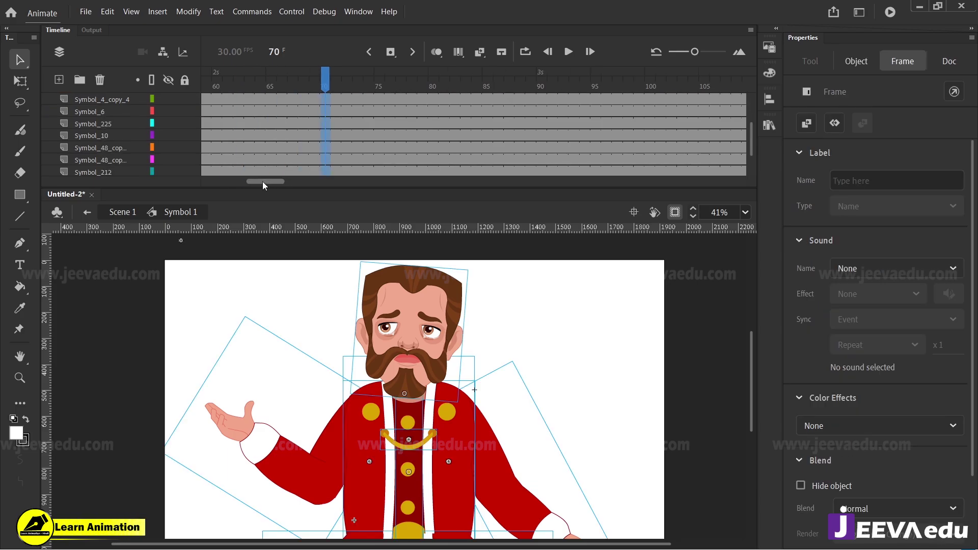
scroll(302, 125, "up", 2)
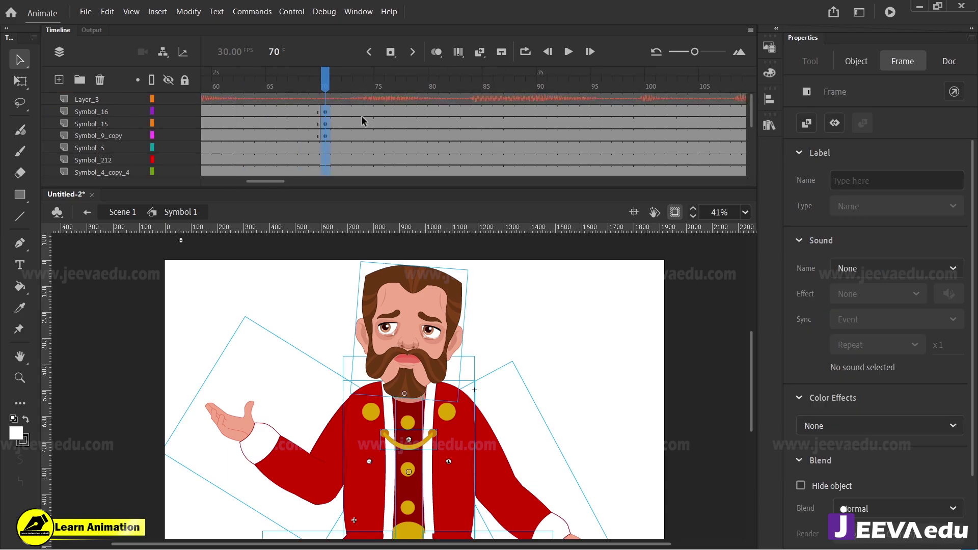
key("F6")
key("Return")
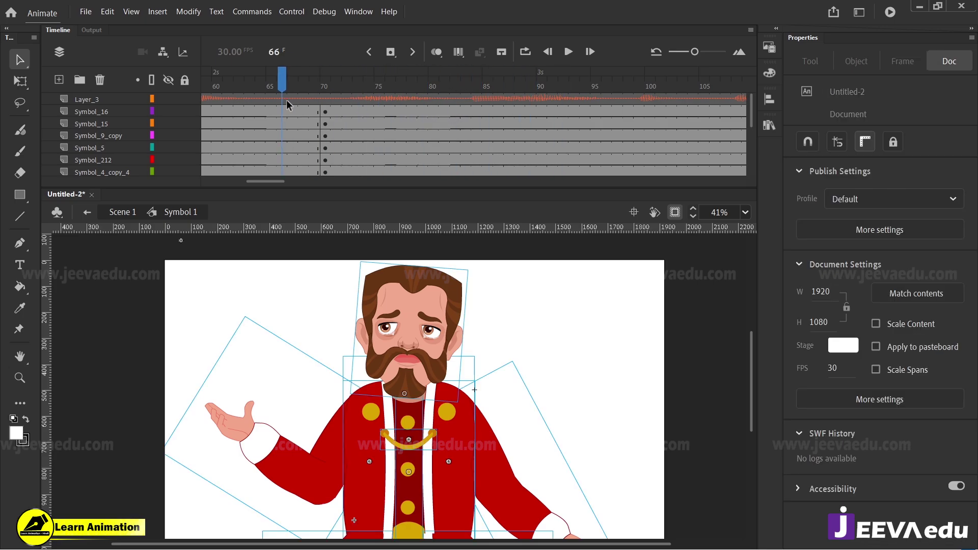
left_click_drag(442, 112, 443, 197)
scroll(442, 124, "up", 1)
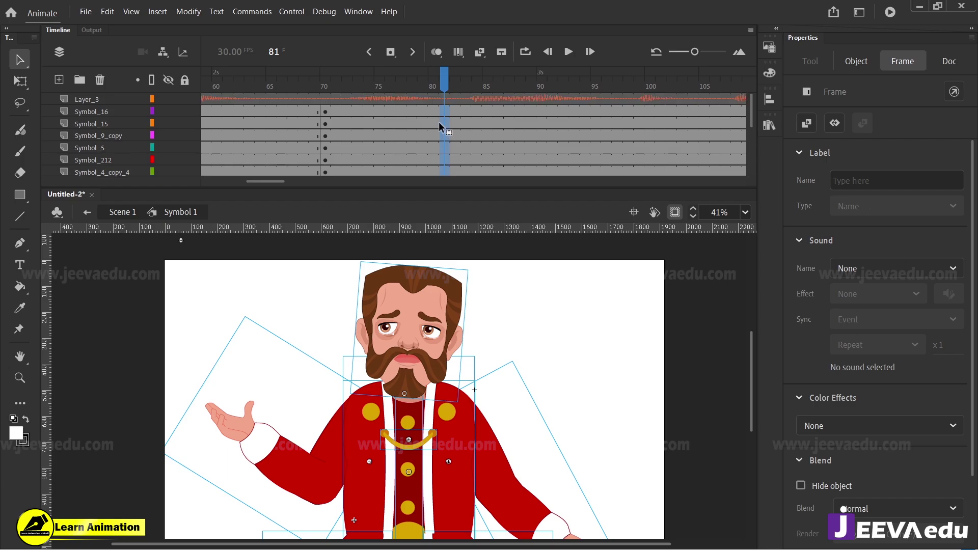
key("F6")
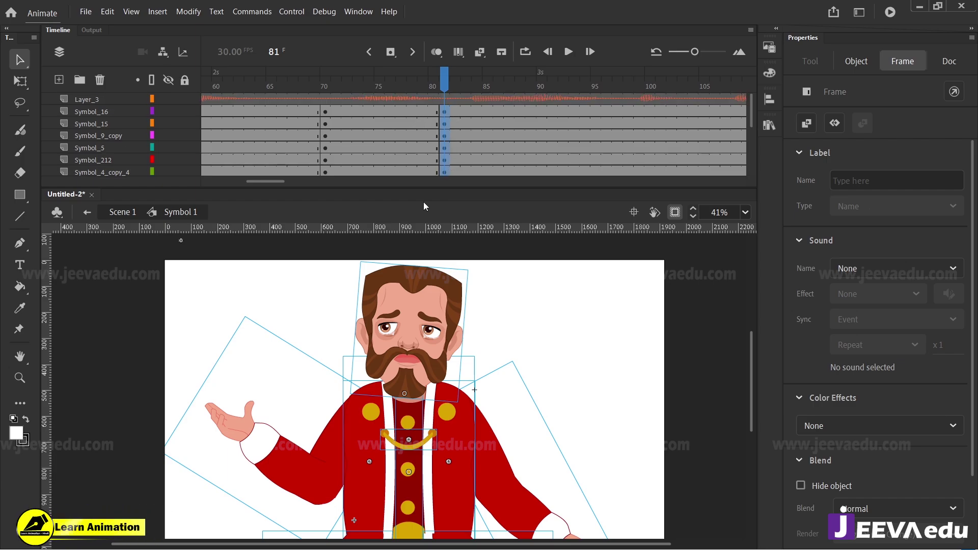
right_click(443, 142)
left_click(477, 267)
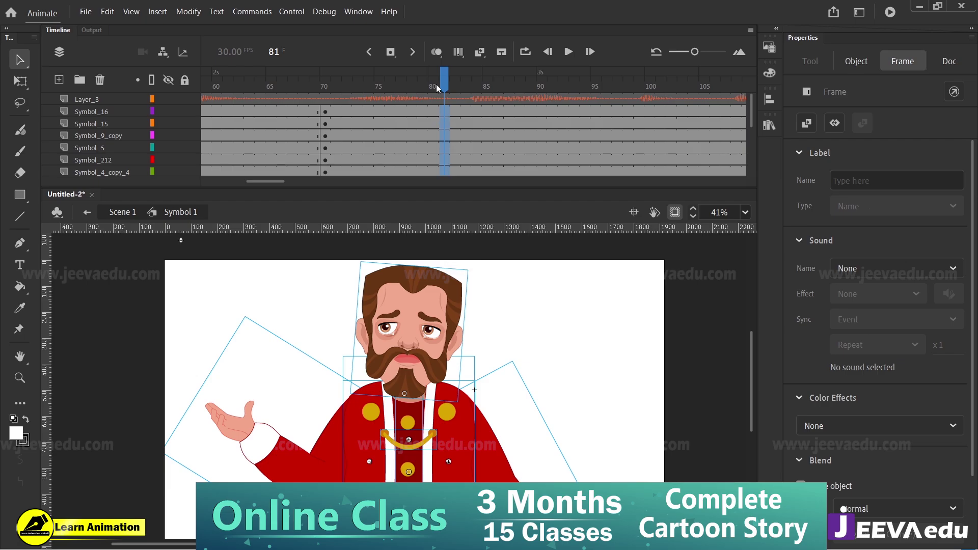
Insert keyframes at frame 78 on all body layers of Symbol 1
left_click_drag(437, 88, 369, 90)
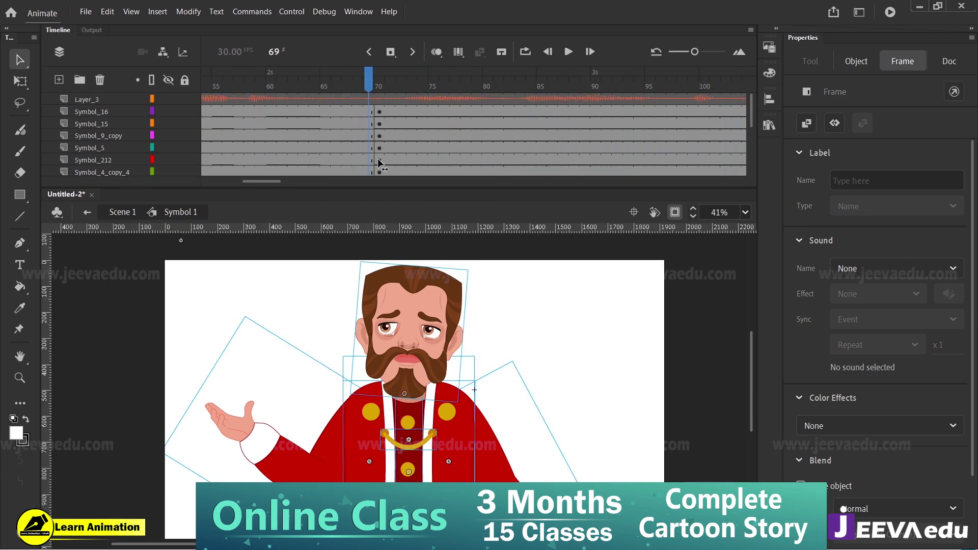
left_click(379, 164)
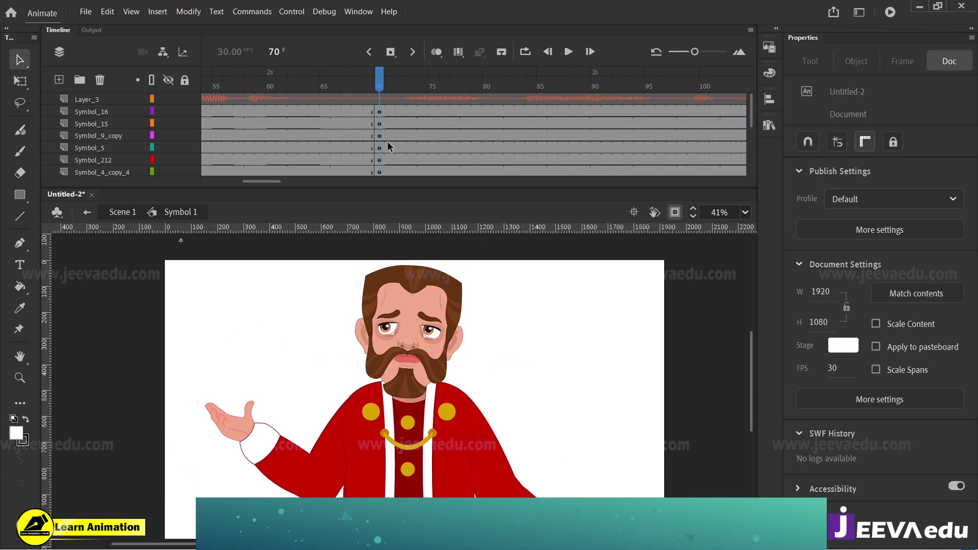
left_click(460, 111)
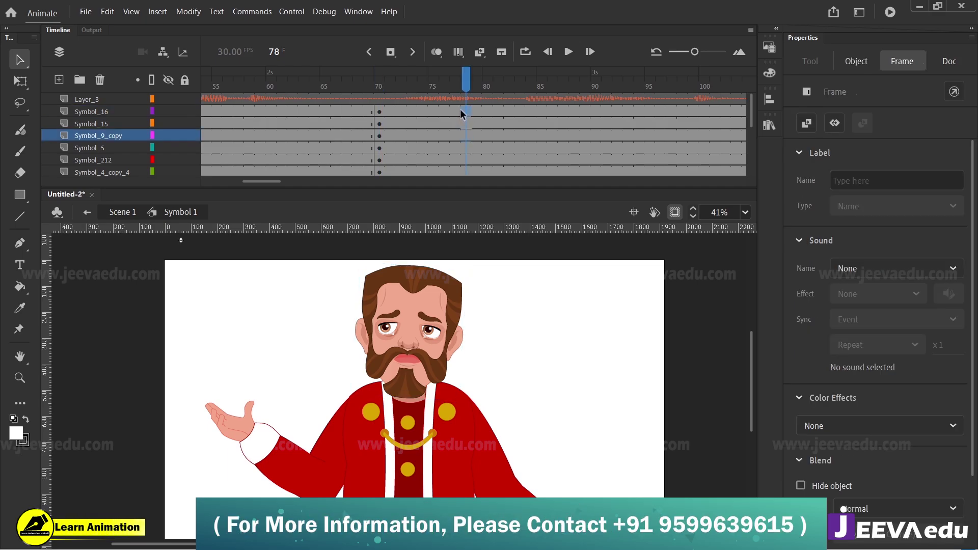
left_click_drag(461, 112, 467, 191)
scroll(466, 154, "up", 3)
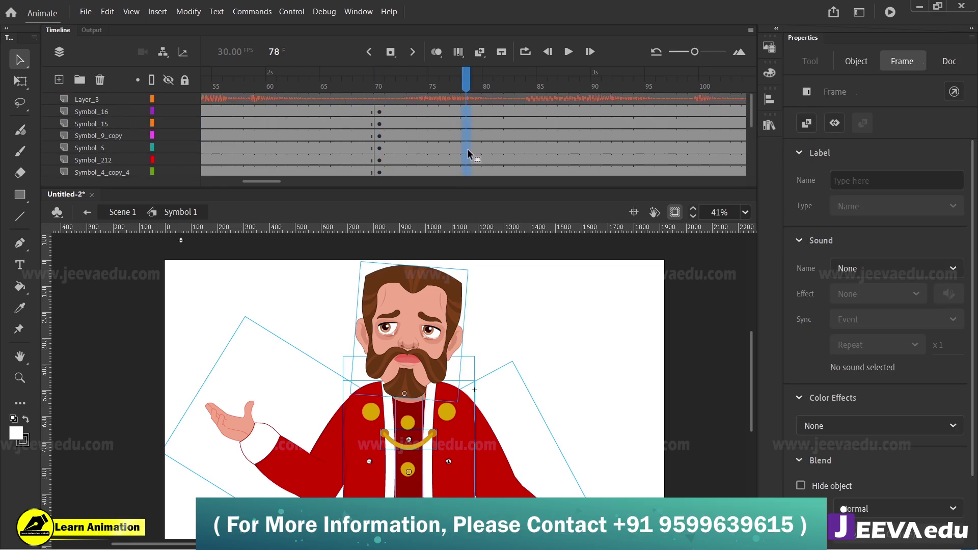
key("F6")
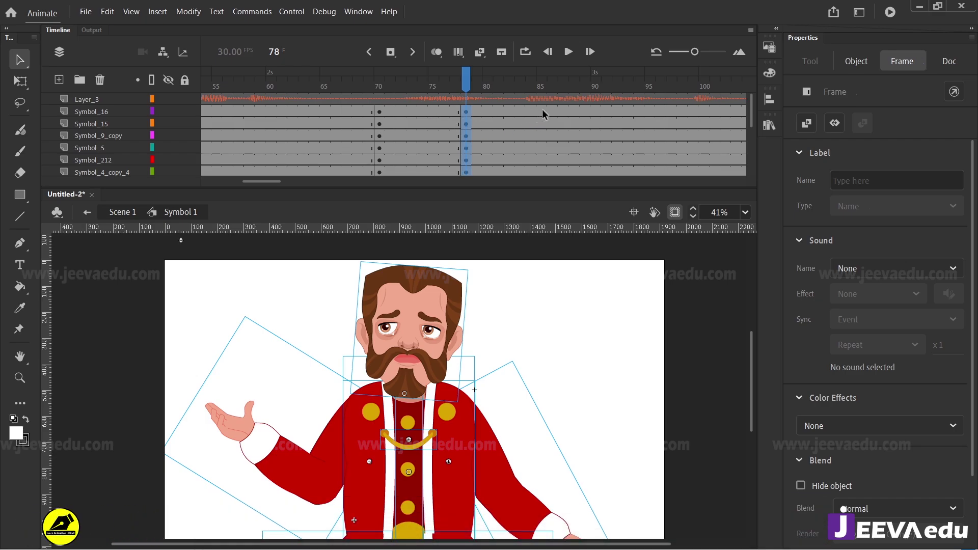
Insert keyframes at frame 86 on all body layers, down to Symbol_221 and Symbol_12
left_click_drag(542, 109, 542, 208)
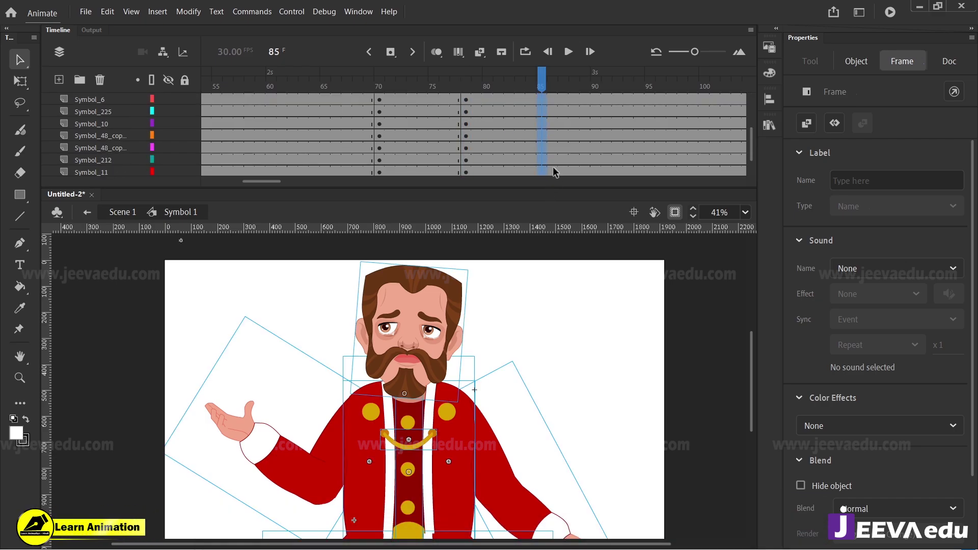
left_click_drag(552, 167, 554, 114)
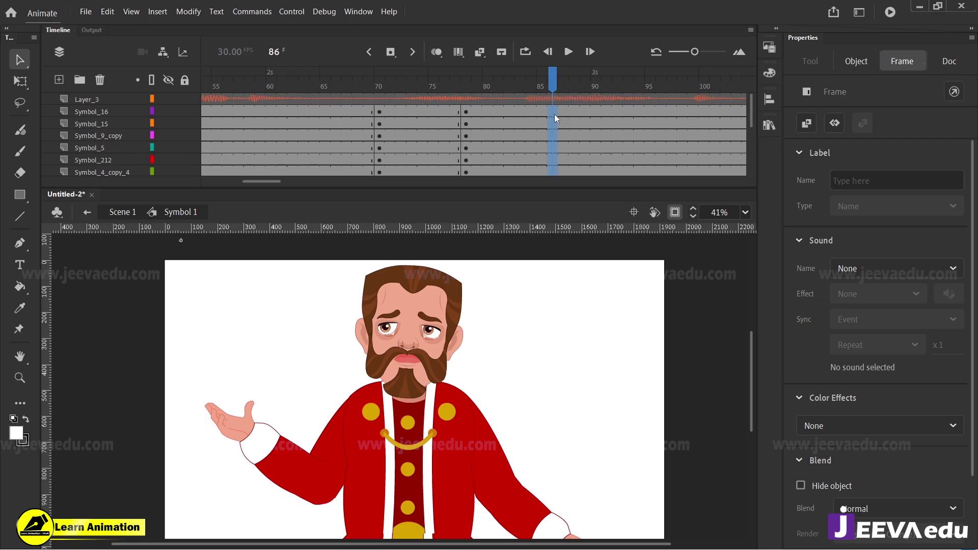
key("F6")
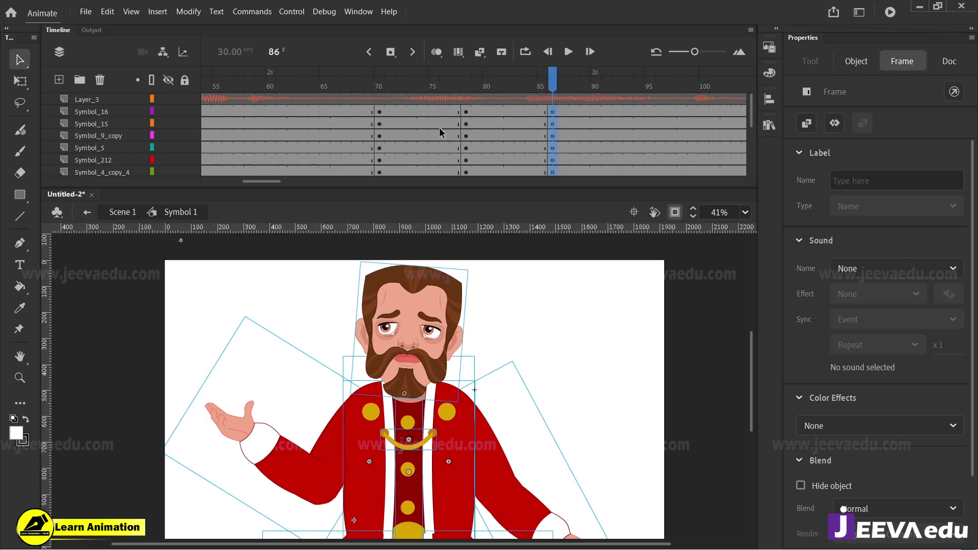
left_click_drag(449, 112, 481, 195)
left_click_drag(551, 148, 557, 171)
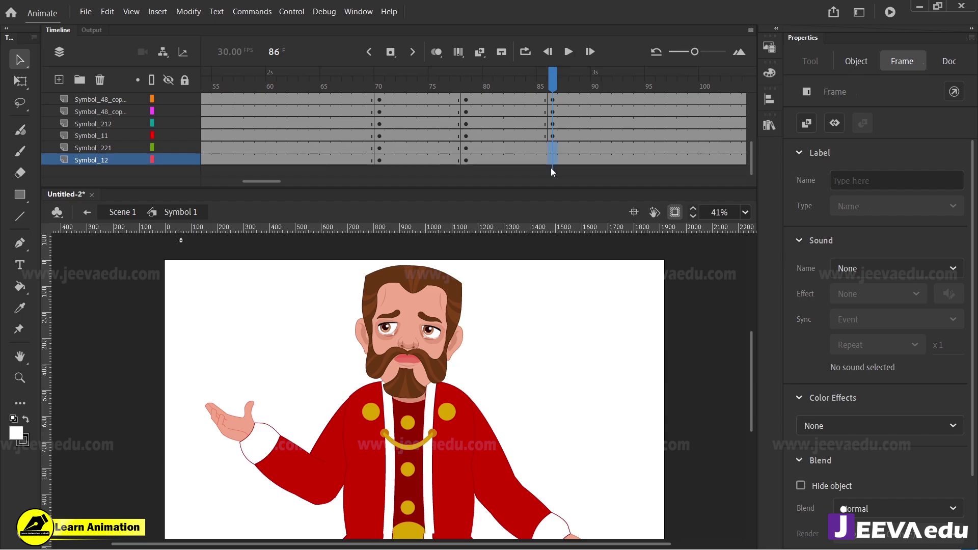
Create classic tweens on all body layers across frames 70 to 86 and set their ease to 100
left_click_drag(459, 159, 480, 71)
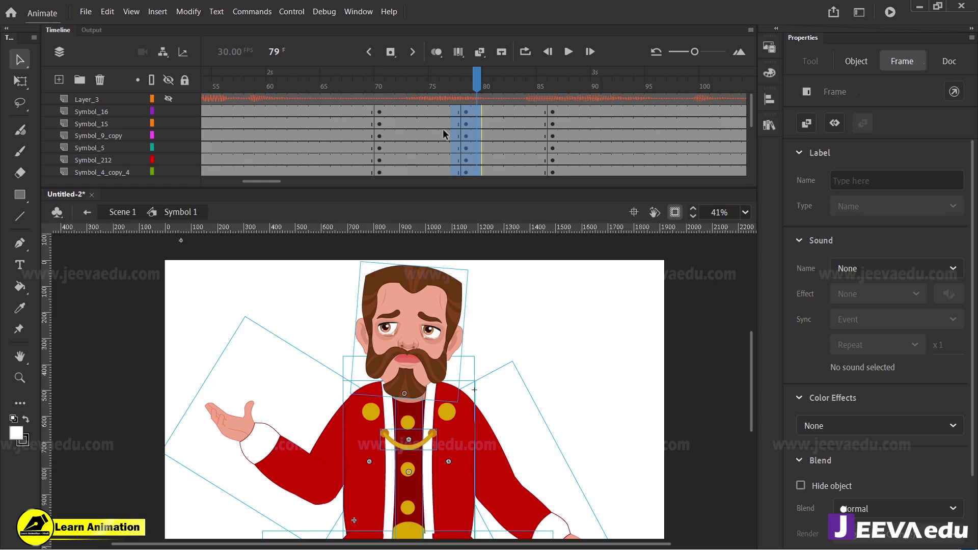
right_click(468, 135)
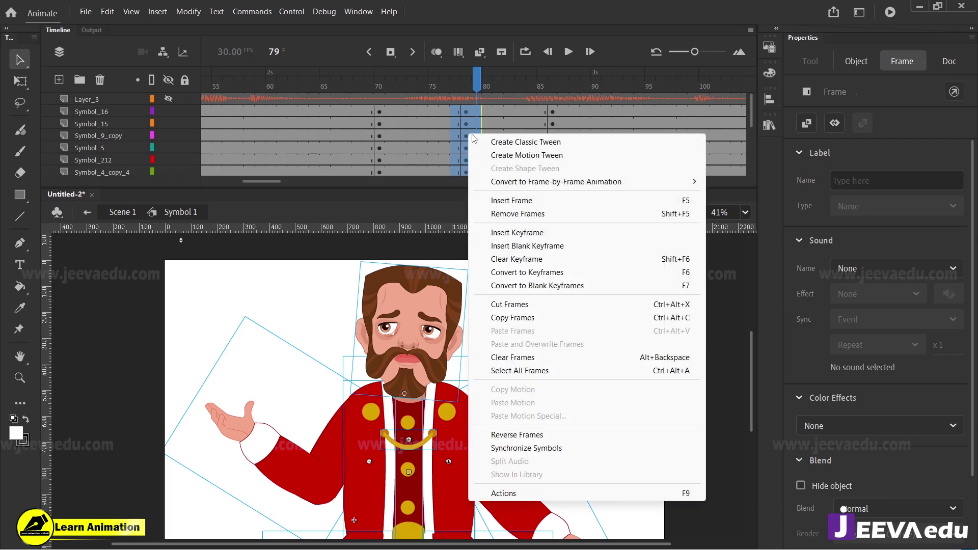
left_click(526, 142)
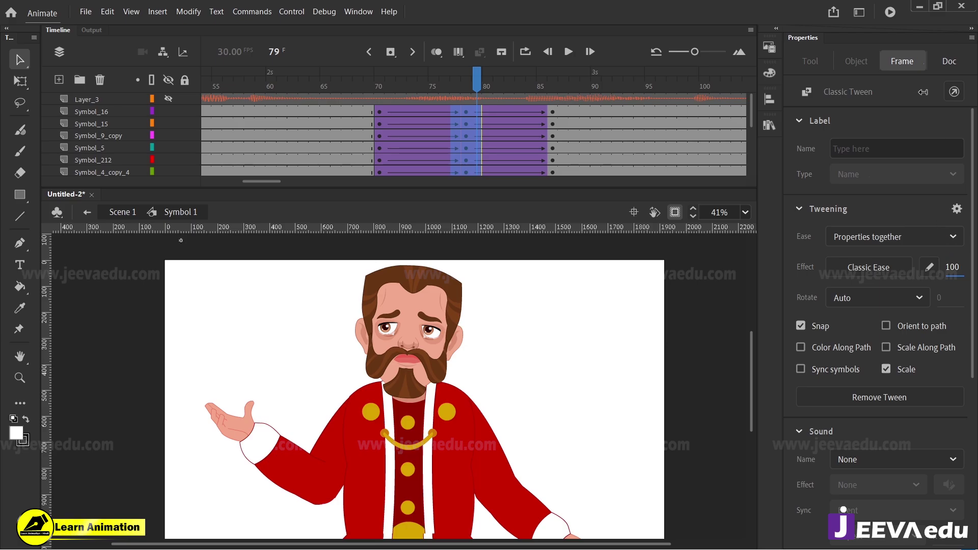
left_click_drag(923, 92, 935, 109)
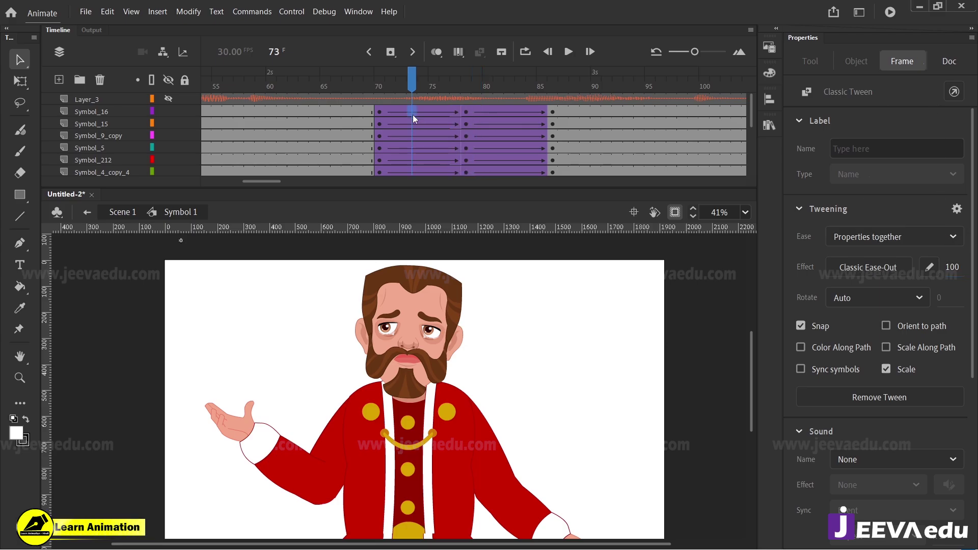
Set the ease of the tweens between frames 70 and 78 to -100 on all body layers
left_click_drag(413, 115, 441, 232)
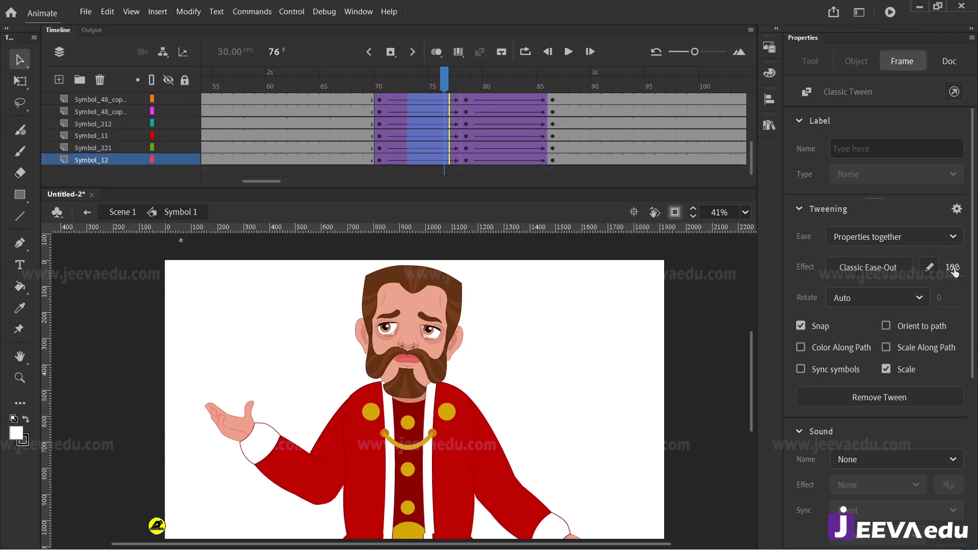
left_click_drag(953, 267, 483, 259)
scroll(481, 145, "up", 3)
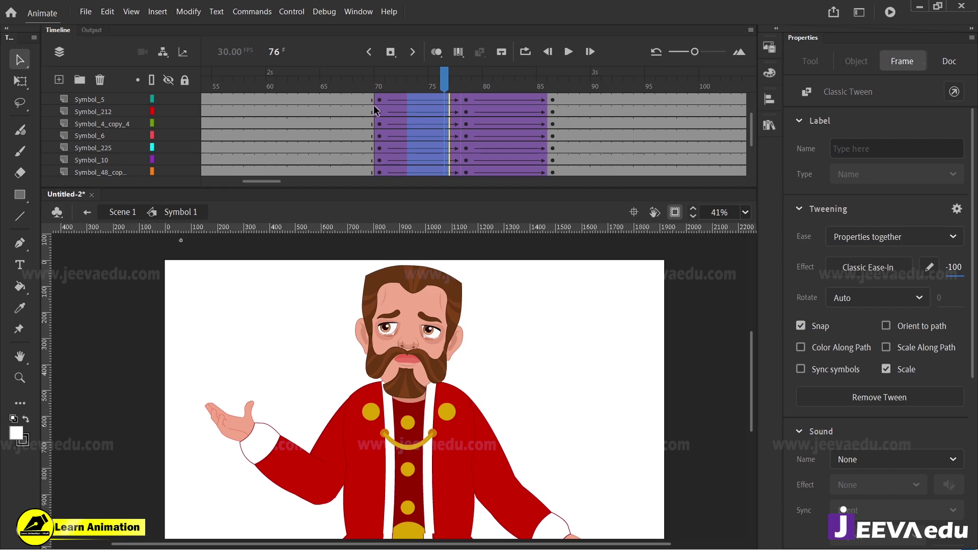
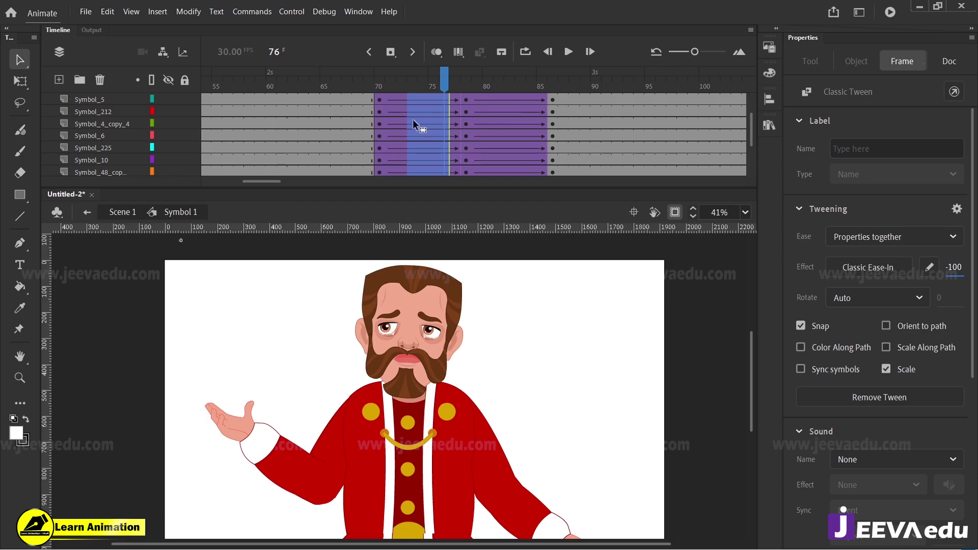
scroll(465, 114, "up", 2)
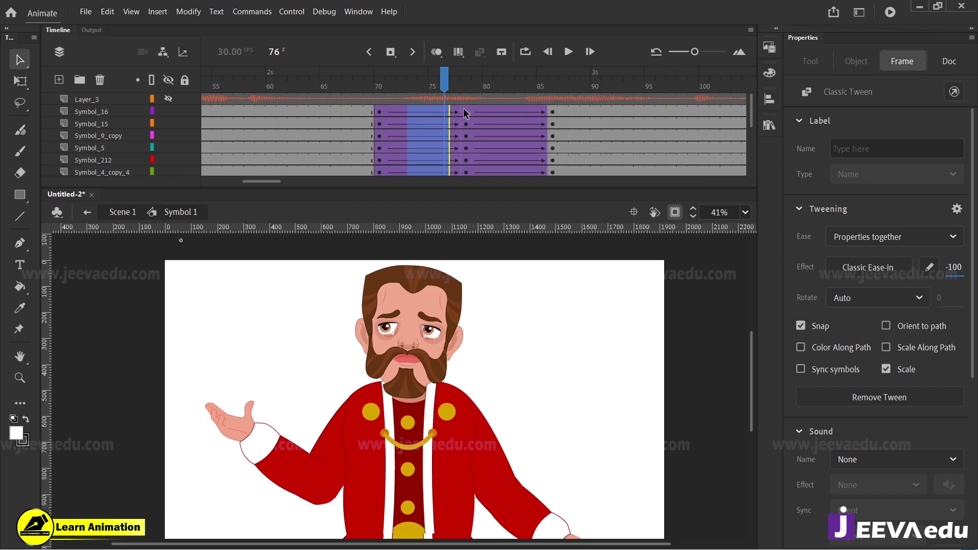
Squash the whole character slightly downward from the head with Free Transform on the keyframes at frame 78
left_click_drag(457, 87, 466, 87)
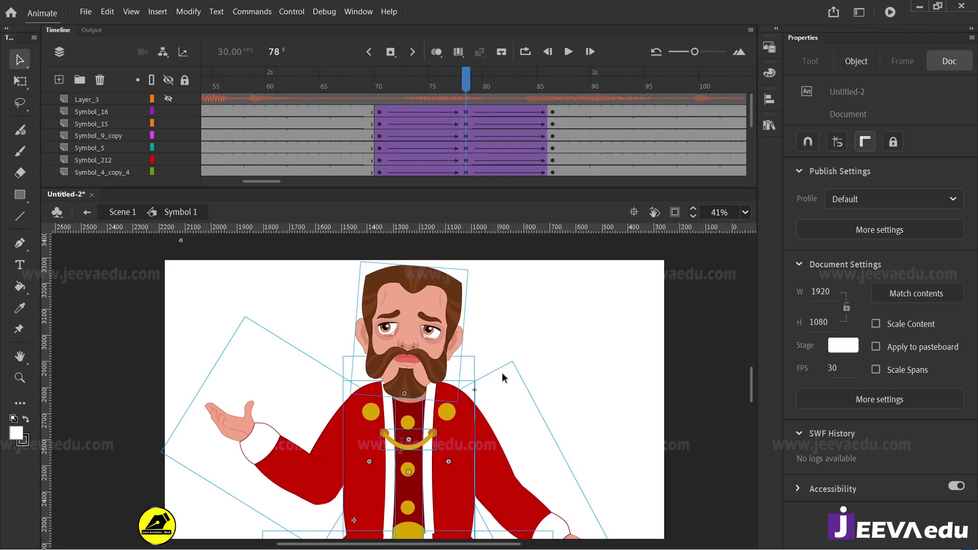
left_click(432, 439)
left_click(406, 425, "ctrl+alt")
left_click_drag(459, 402, 463, 385)
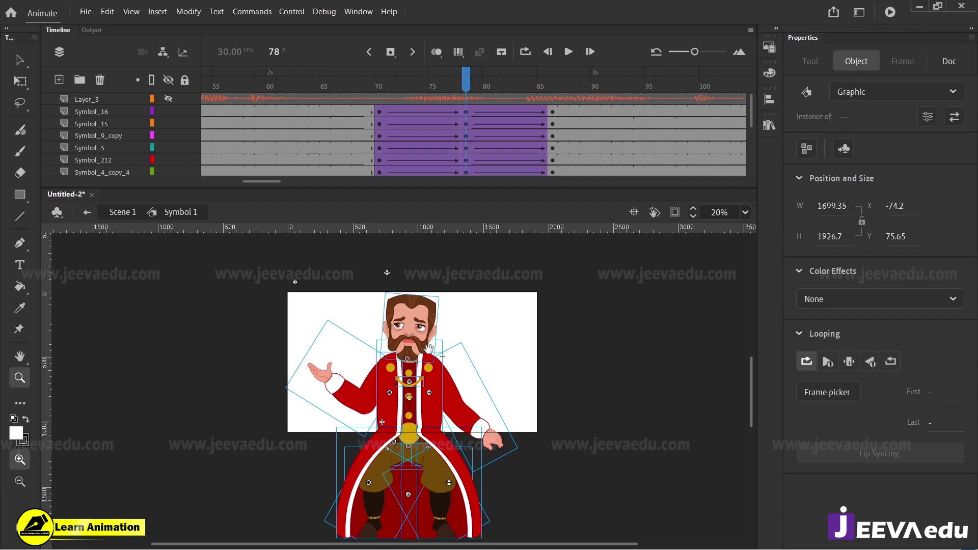
left_click(415, 373)
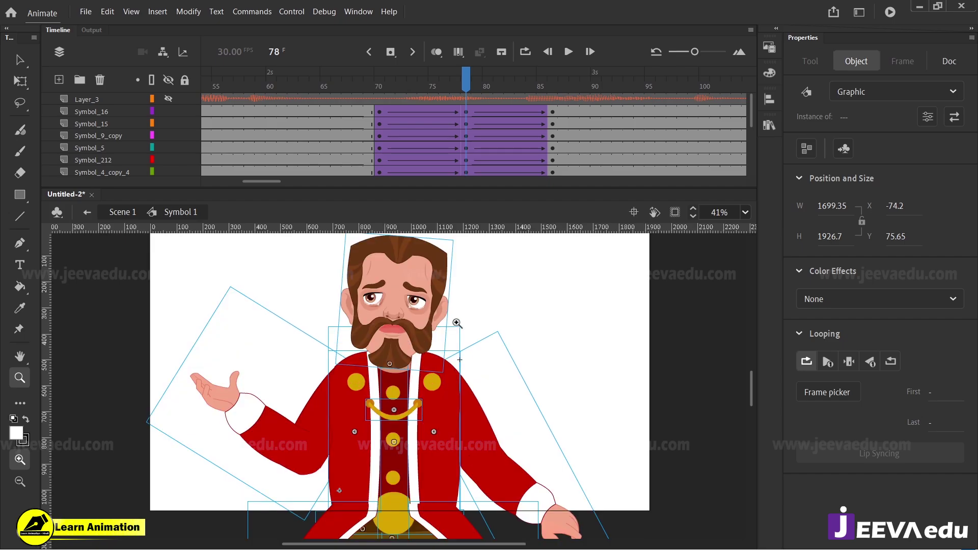
key("q")
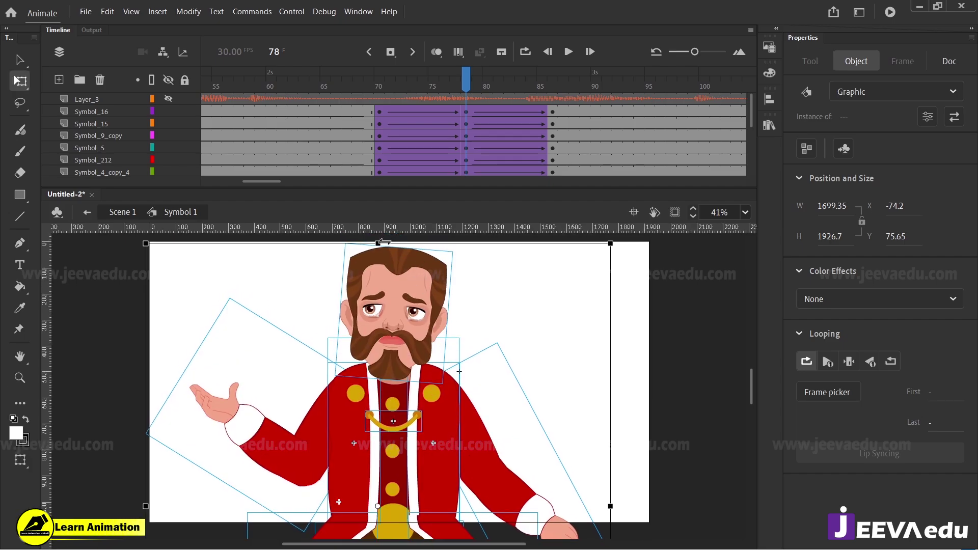
left_click_drag(378, 243, 378, 250)
left_click(482, 303)
Rotate both arms slightly downward about their shoulders at frame 78
left_click(233, 445)
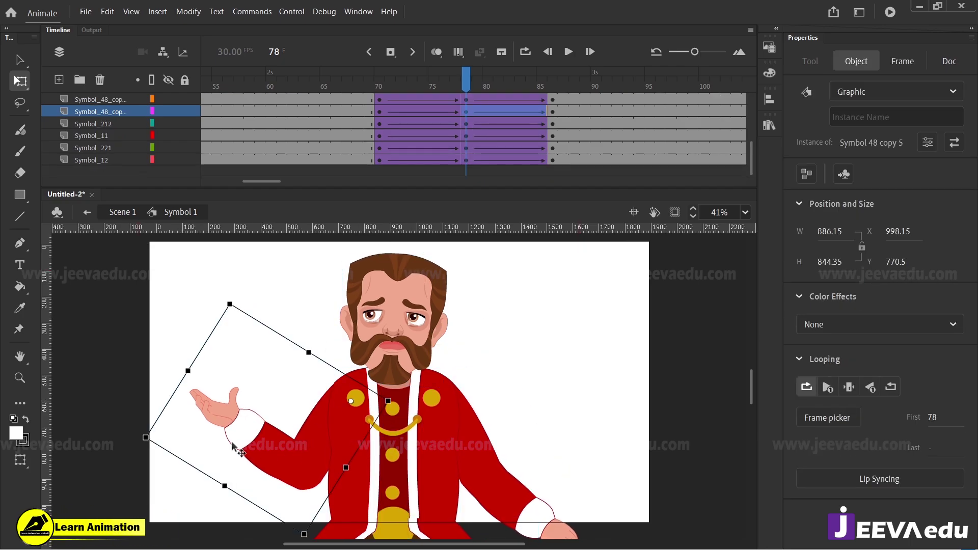
left_click_drag(232, 302, 226, 310)
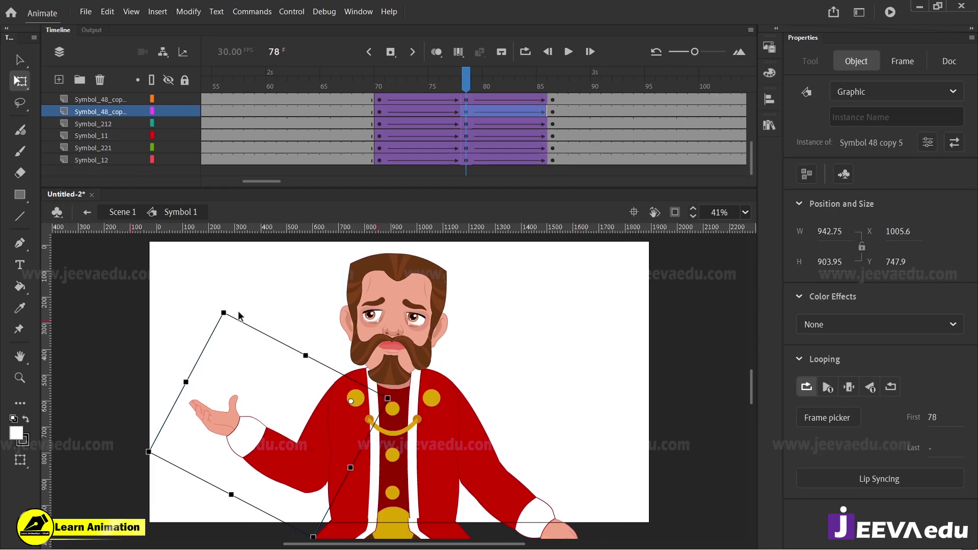
left_click(501, 489)
left_click_drag(606, 467, 595, 383)
left_click_drag(610, 471, 600, 480)
left_click_drag(531, 347, 553, 437)
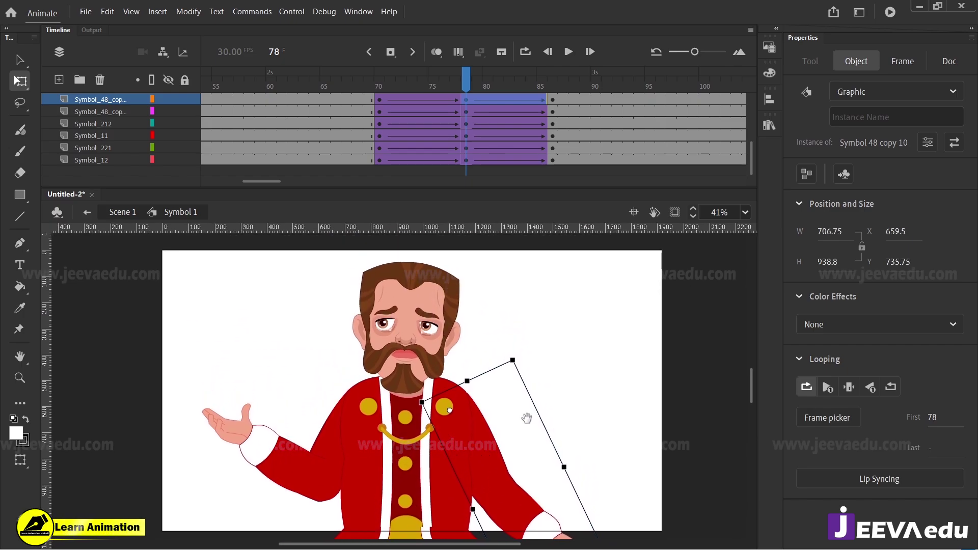
Nudge the head down slightly at frame 78 and compare the pose with the keyframes at frames 70 and 86
left_click(444, 341)
key("Down")
key("Down")
key("Down")
key("Down")
key("Down")
key("Down")
key("Down")
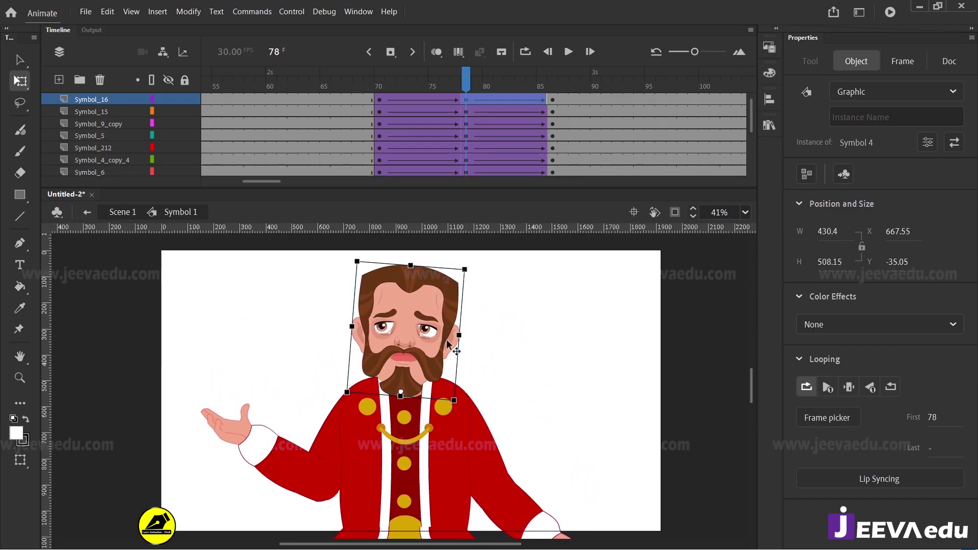
mouse_move(465, 86)
left_mouse_down()
mouse_move(375, 85)
mouse_move(465, 86)
left_mouse_up()
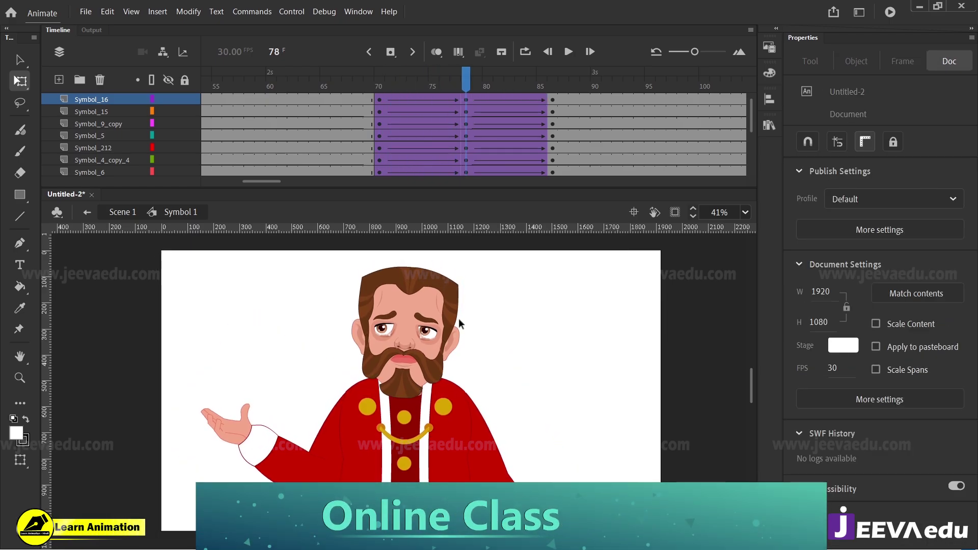
left_click(378, 100)
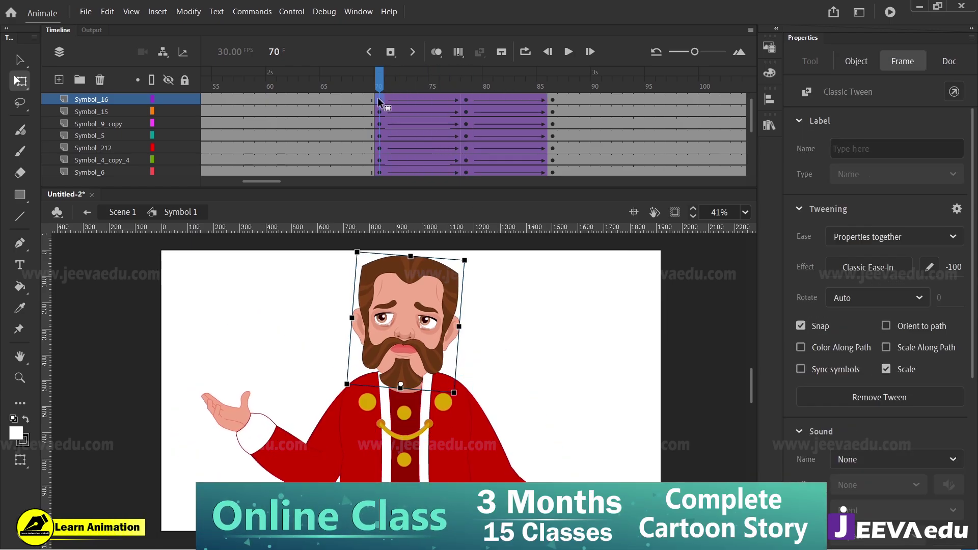
left_click(552, 100)
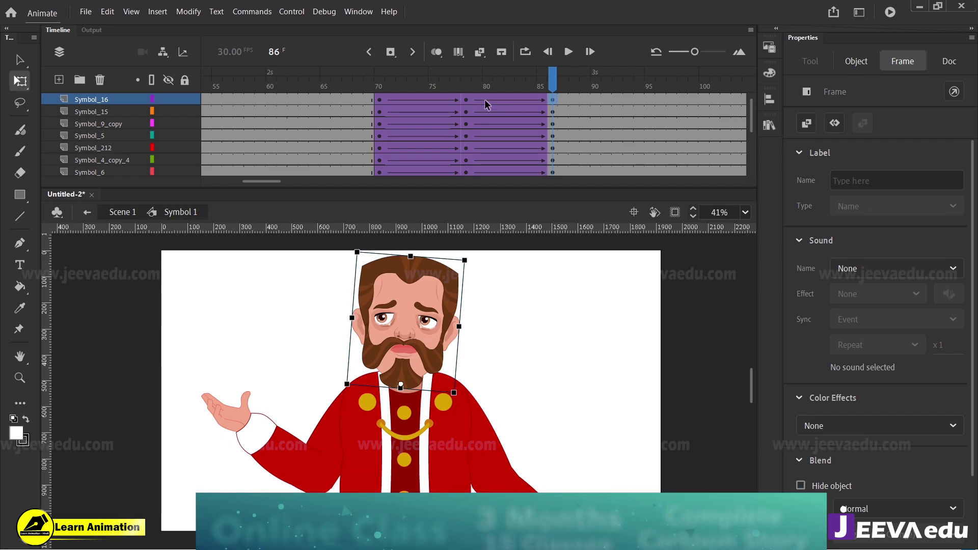
Open the raised arm's symbol, Symbol 48 copy 5, and insert keyframes at frames 78, 70 and 86 on Symbol_128
left_click(466, 100)
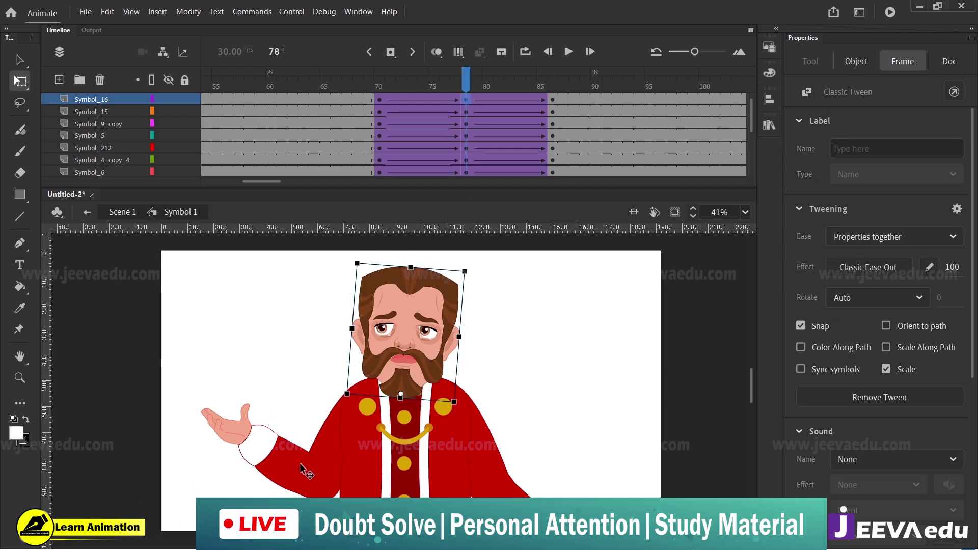
left_click(315, 473)
double_click(315, 473)
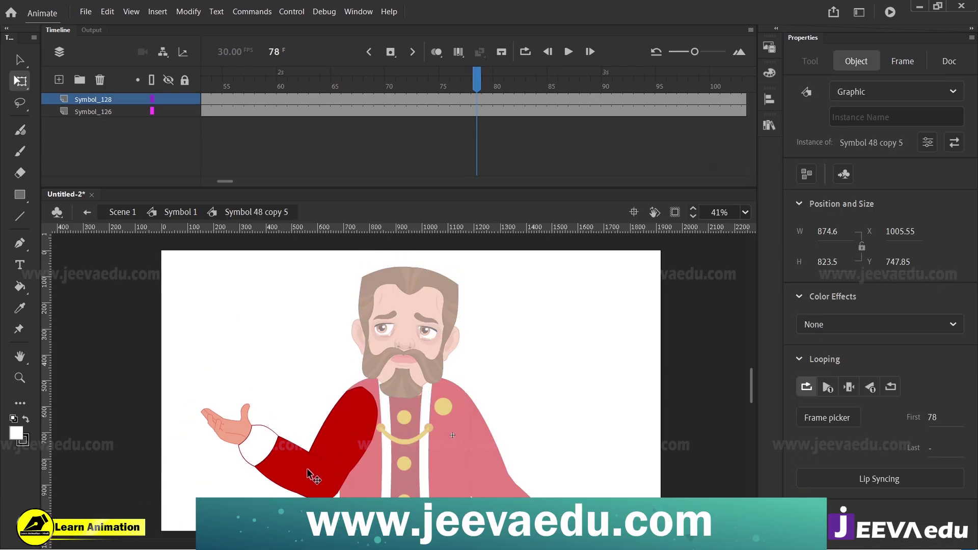
left_click(479, 100)
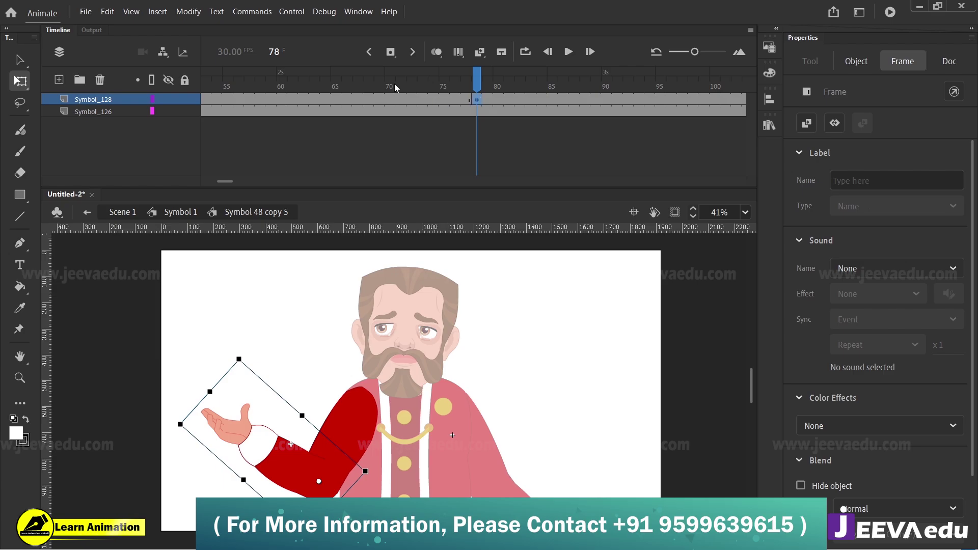
left_click(554, 100)
left_click(565, 101)
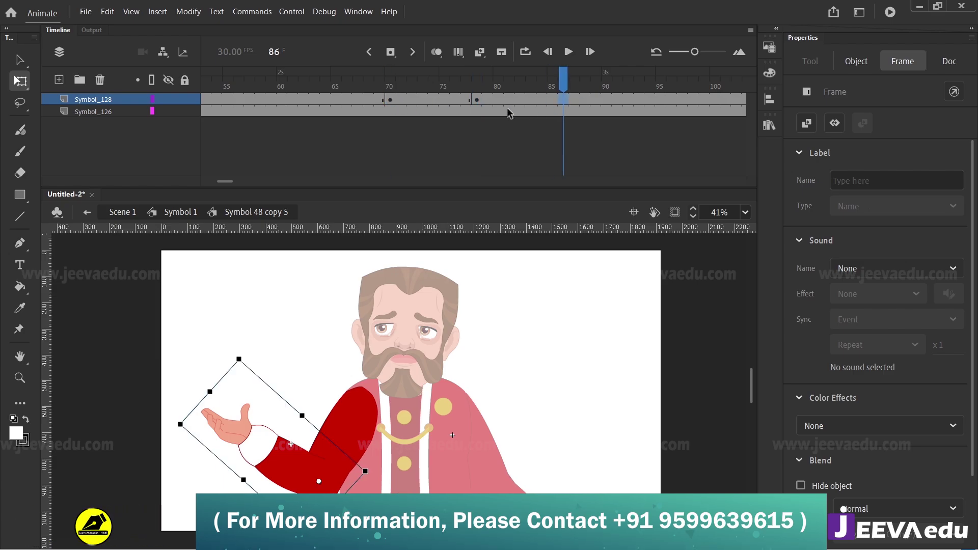
key("F6")
Create classic tweens on Symbol_128 between frames 70 and 86, and lower the ease of the tween between frames 70 and 78
left_click_drag(444, 101, 508, 102)
right_click(509, 102)
left_click(530, 107)
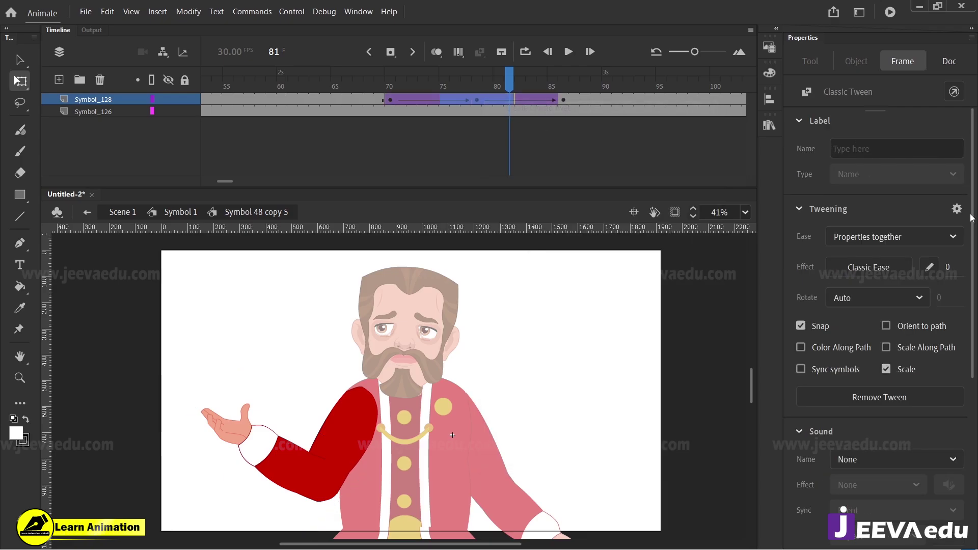
left_click(420, 100)
left_click_drag(950, 267, 860, 268)
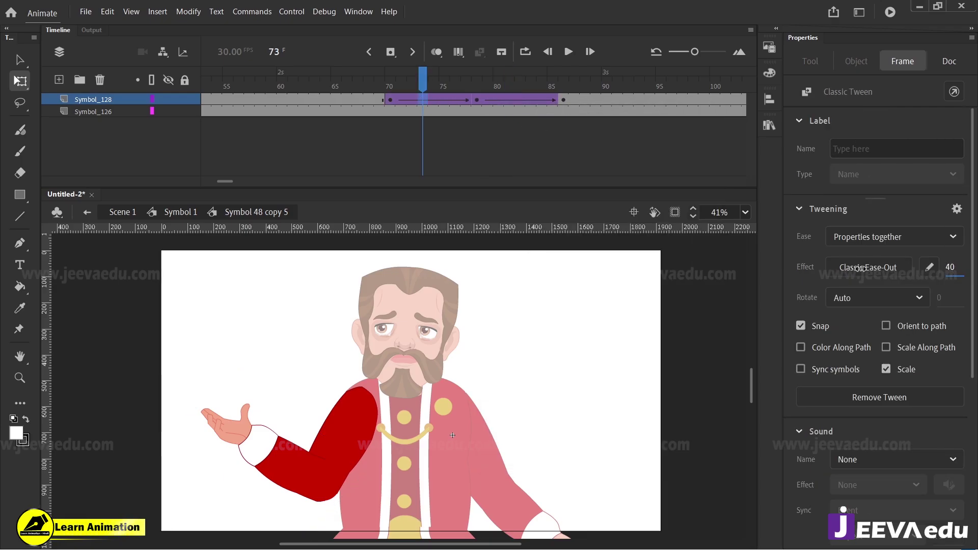
Rotate the raised forearm slightly upward at frame 78, and return to Symbol 1 to preview the arm movement
left_click(481, 100)
left_click_drag(240, 355, 252, 349)
double_click(292, 344)
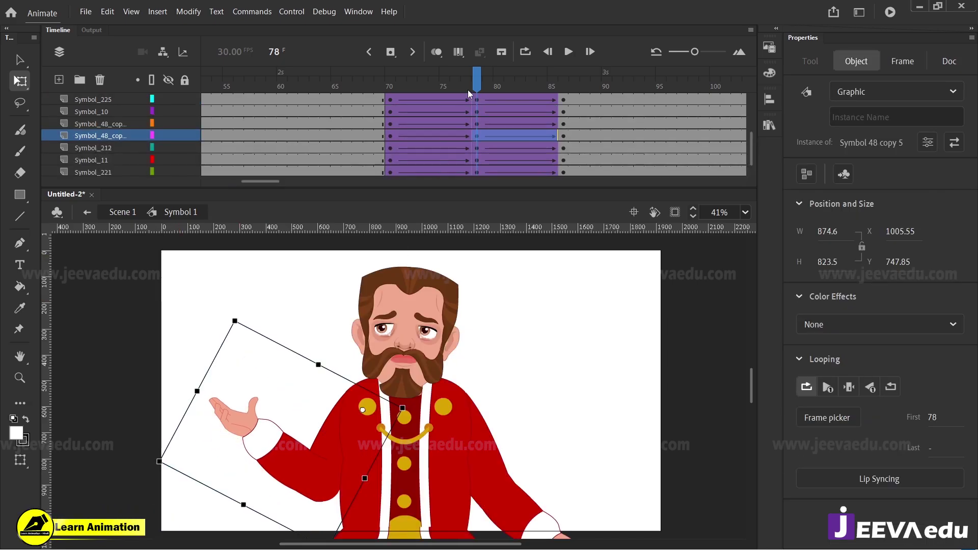
left_click_drag(401, 82, 476, 124)
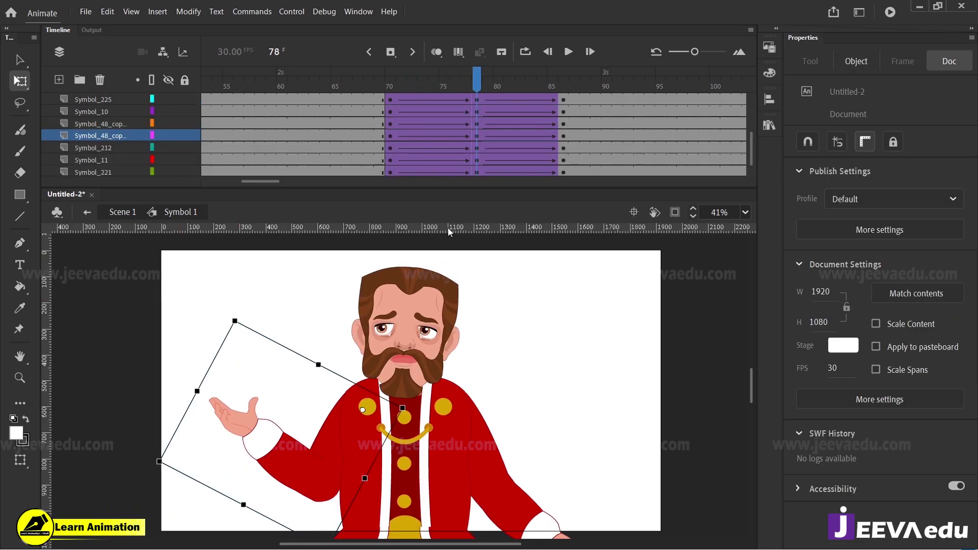
Open the lowered arm's symbol, Symbol 48 copy 10, and insert keyframes at frames 78, 70 and 86 on Symbol_128
left_click(518, 516)
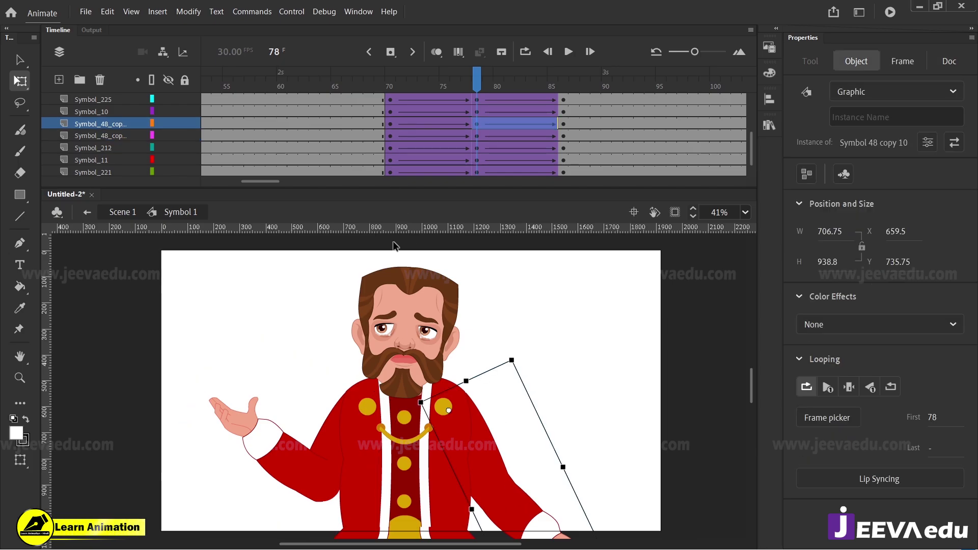
double_click(513, 508)
left_click(478, 100)
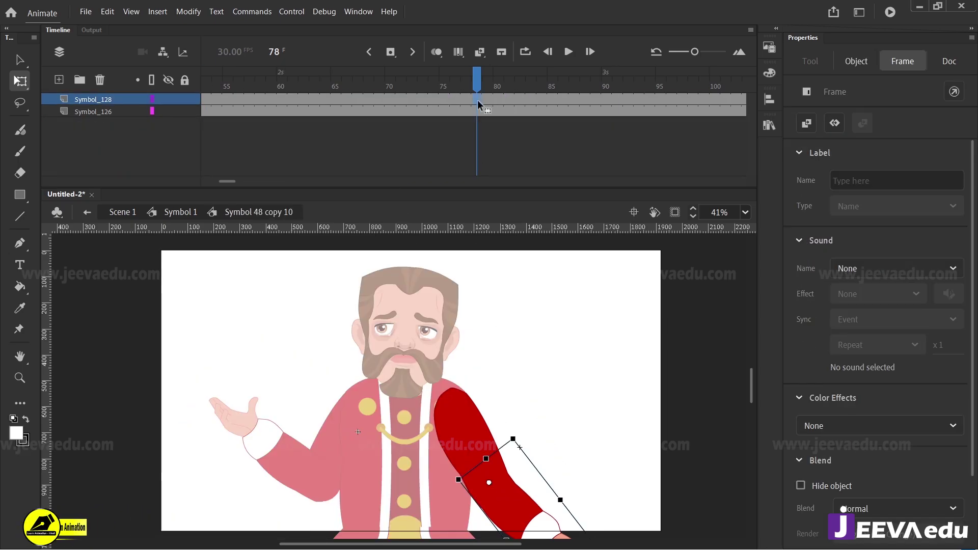
left_click(394, 99)
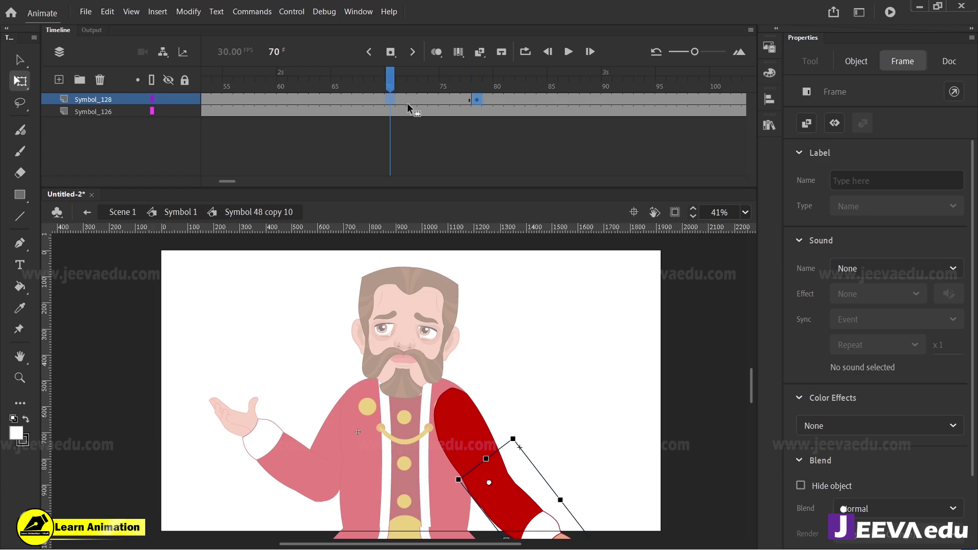
left_click(560, 100)
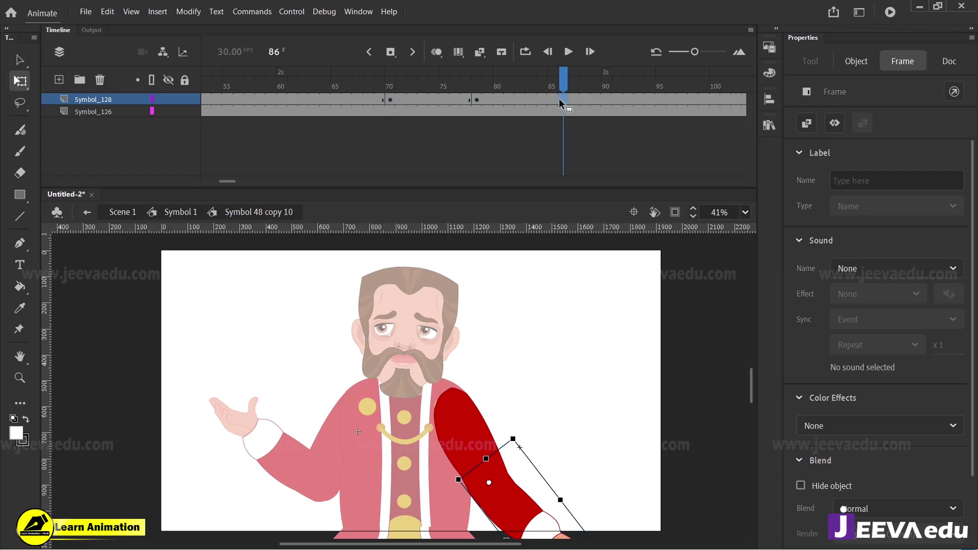
Create classic tweens between frames 70 and 86 on the lowered forearm with ease 100, and set the first tween's ease to -100
left_click(488, 99)
right_click(487, 100)
left_click(509, 105)
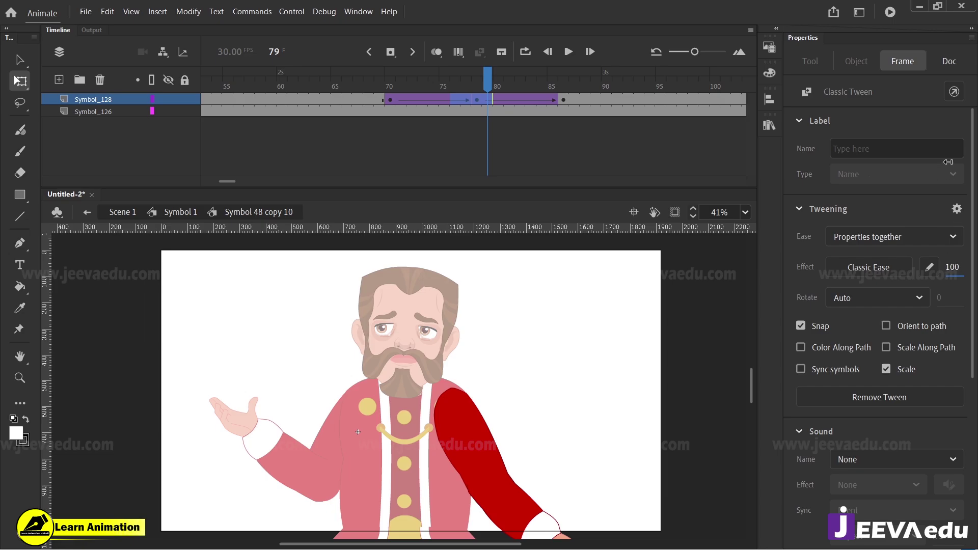
left_click(423, 100)
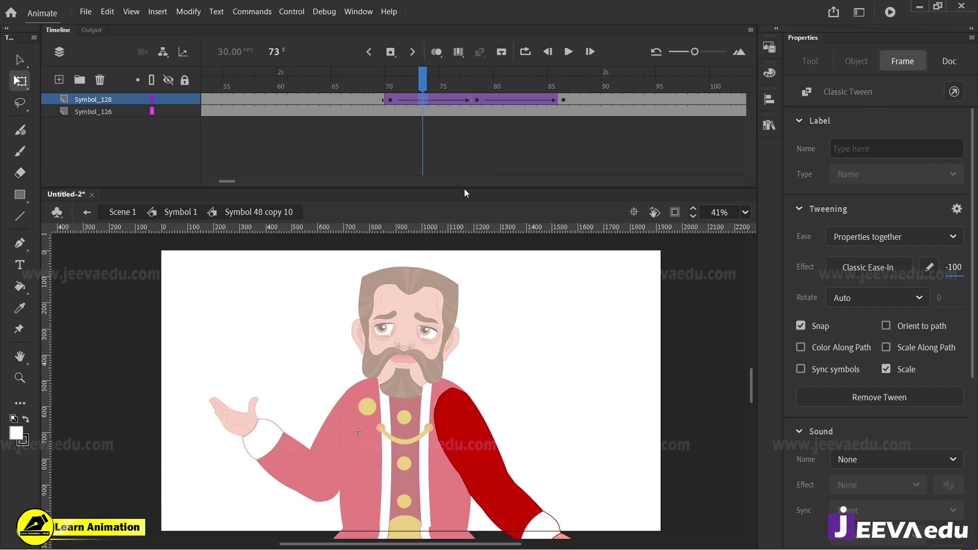
Rotate the lowered forearm slightly outward at frame 78 and return to Symbol 1
left_click(476, 100)
scroll(567, 389, "down", 3)
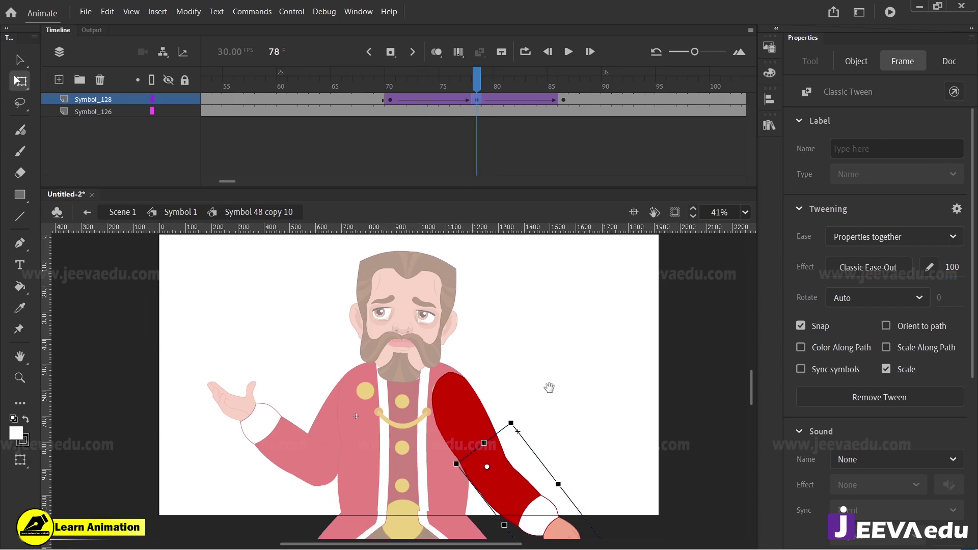
left_click_drag(594, 507, 598, 492)
left_click_drag(492, 338, 508, 381)
left_click(184, 212)
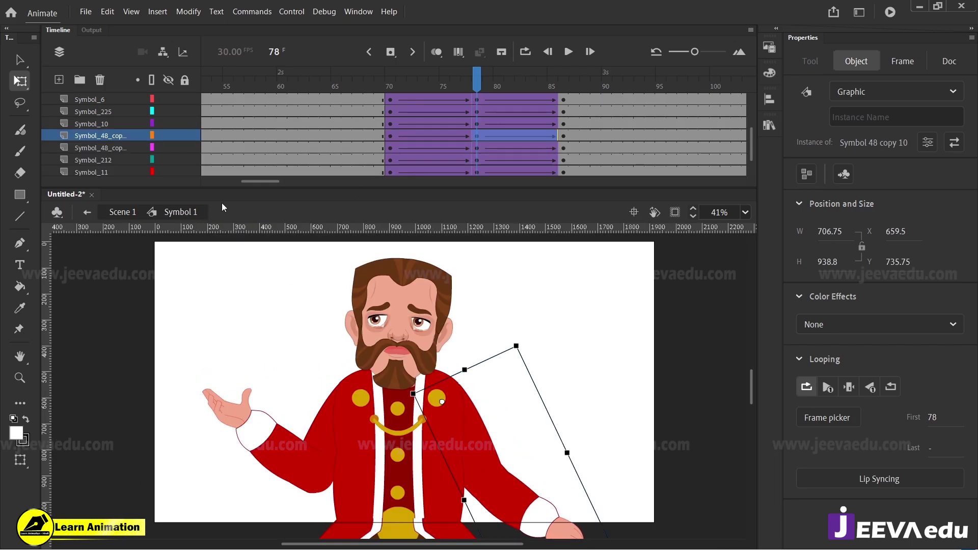
Check the arm movement around frame 78 and compare the character's pose at frame 86 with the pose at frame 1
left_click_drag(468, 84, 478, 122)
left_click(451, 237)
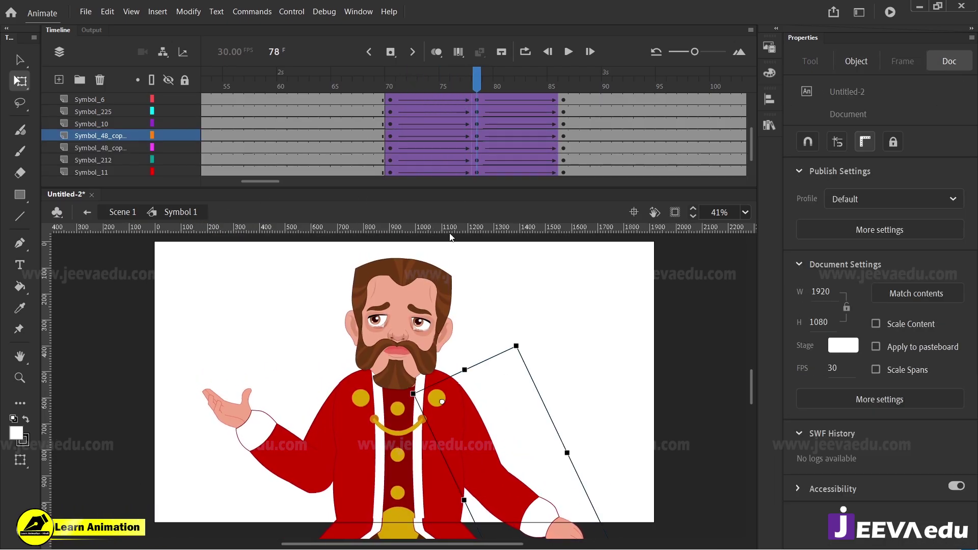
left_click(563, 99)
left_click(348, 328)
key("v")
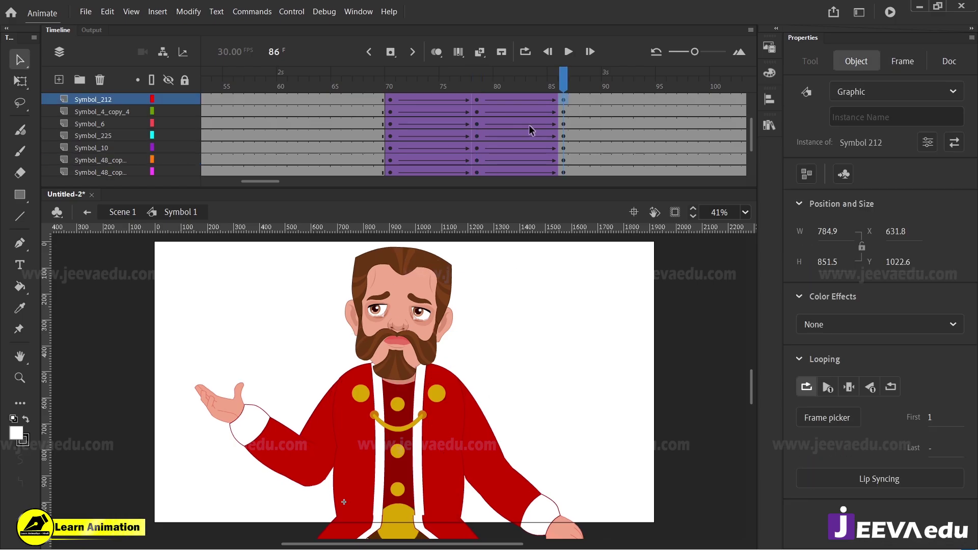
left_click_drag(276, 183, 206, 182)
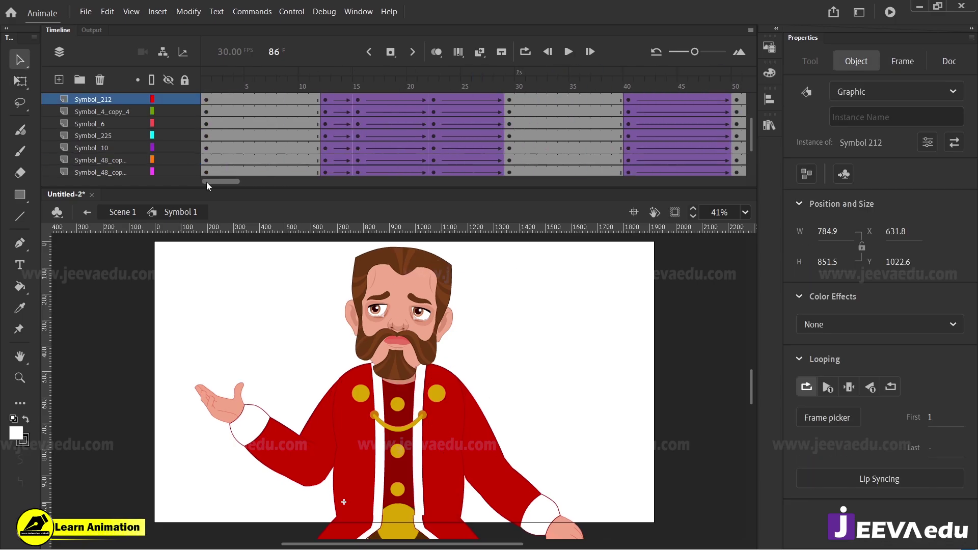
left_click(206, 110)
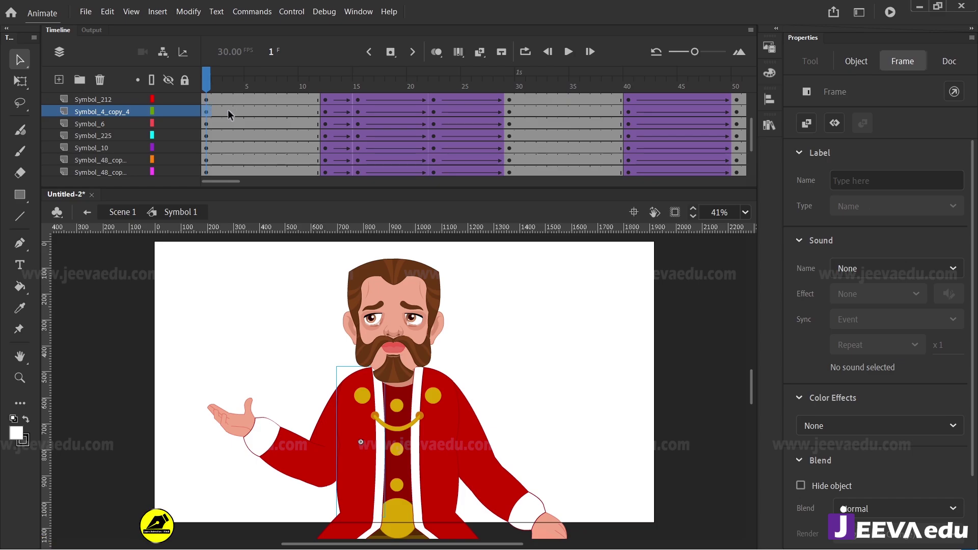
left_click_drag(218, 181, 272, 186)
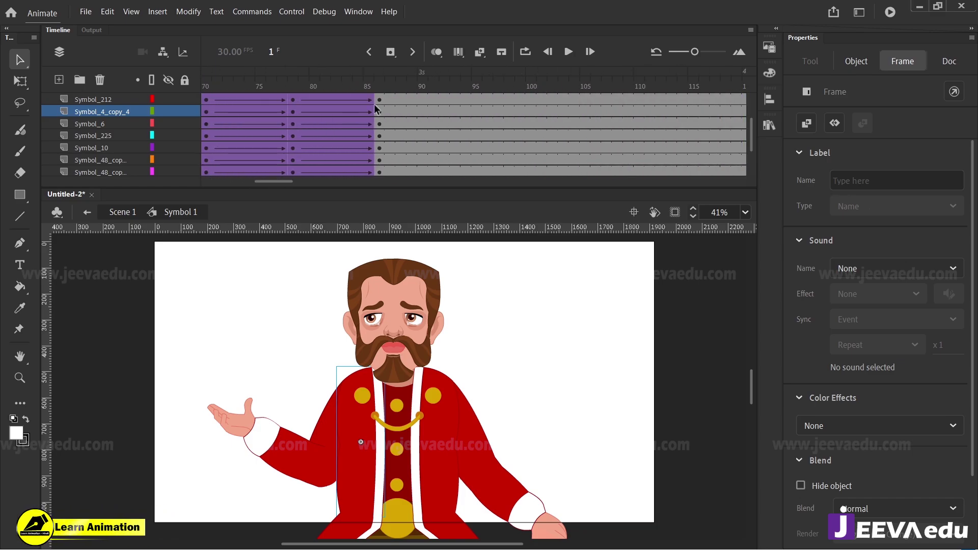
left_click(381, 111)
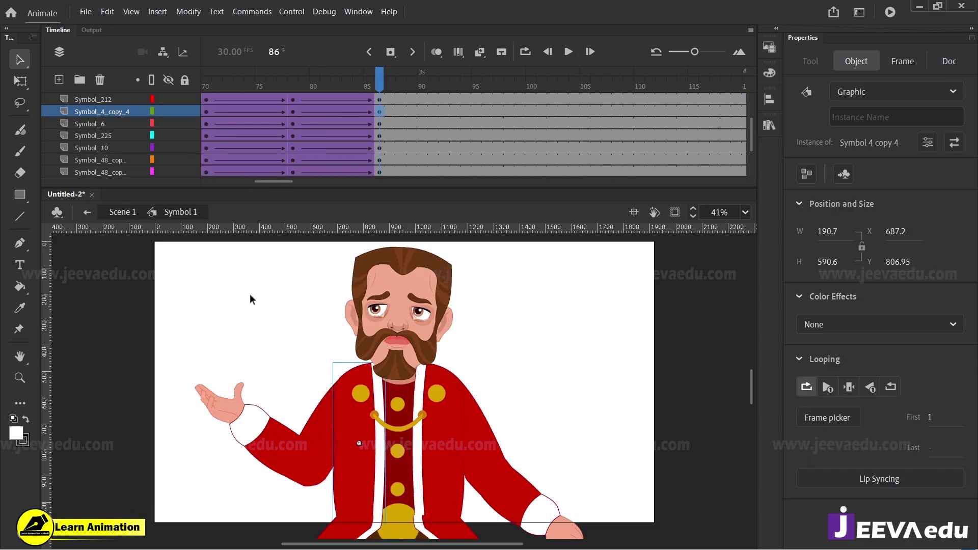
Select the character's head, arms and upper-body parts together at frame 86 and open Scale and Rotate for them
left_click_drag(219, 280, 535, 428)
left_click_drag(441, 447, 513, 406)
key("ctrl+z")
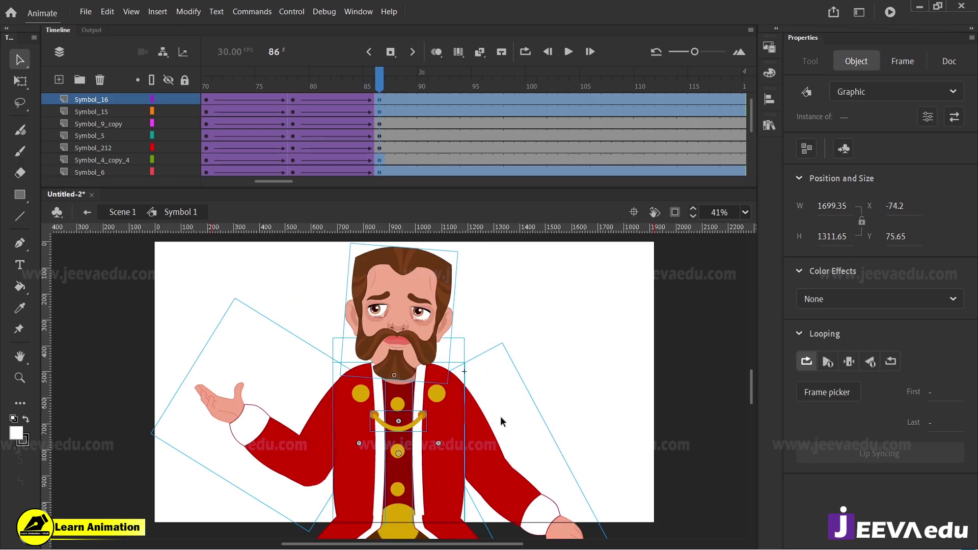
key("ctrl+alt+s")
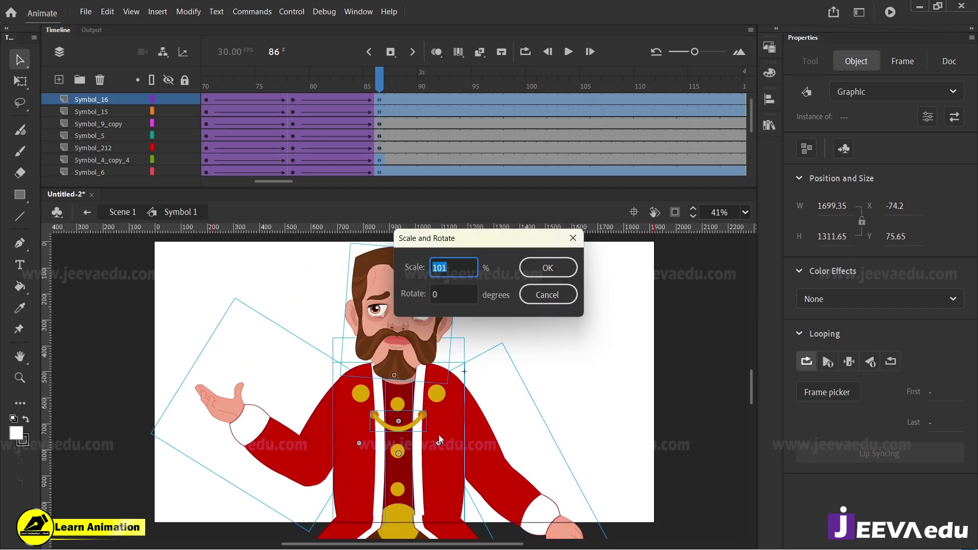
Scale the selected character parts at frame 86 by 98% two times in a row
type("98")
key("Return")
key("ctrl+alt+s")
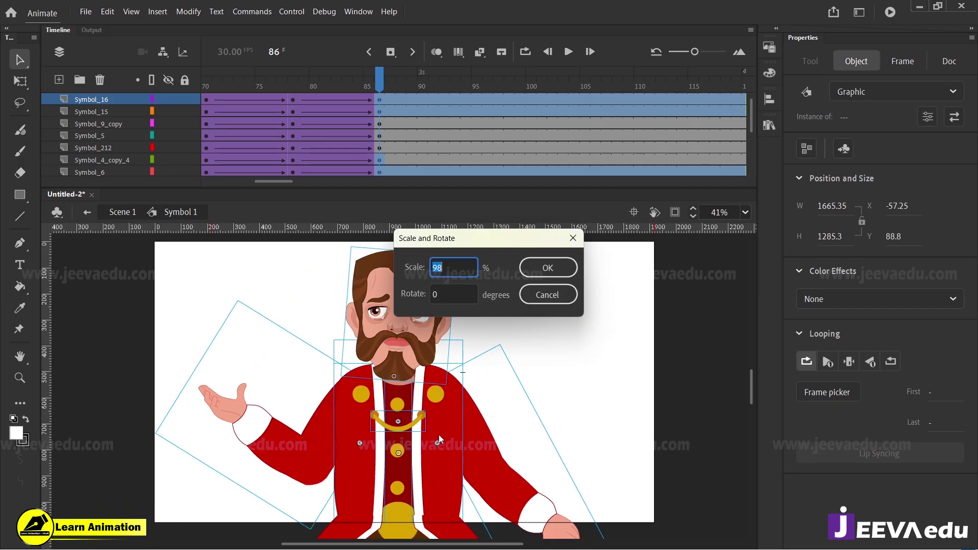
key("Return")
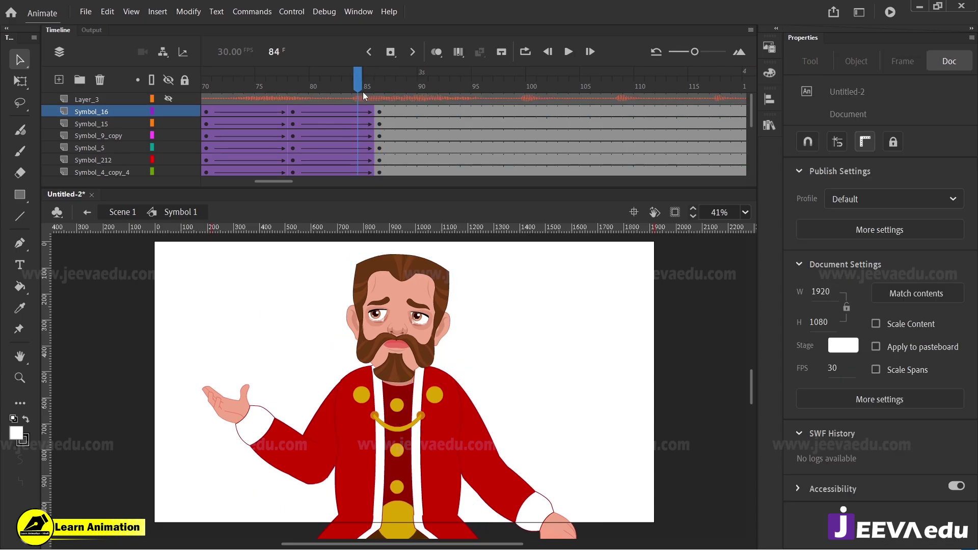
Rotate the character's head slightly counter-clockwise at frame 86
left_click_drag(367, 77, 606, 148)
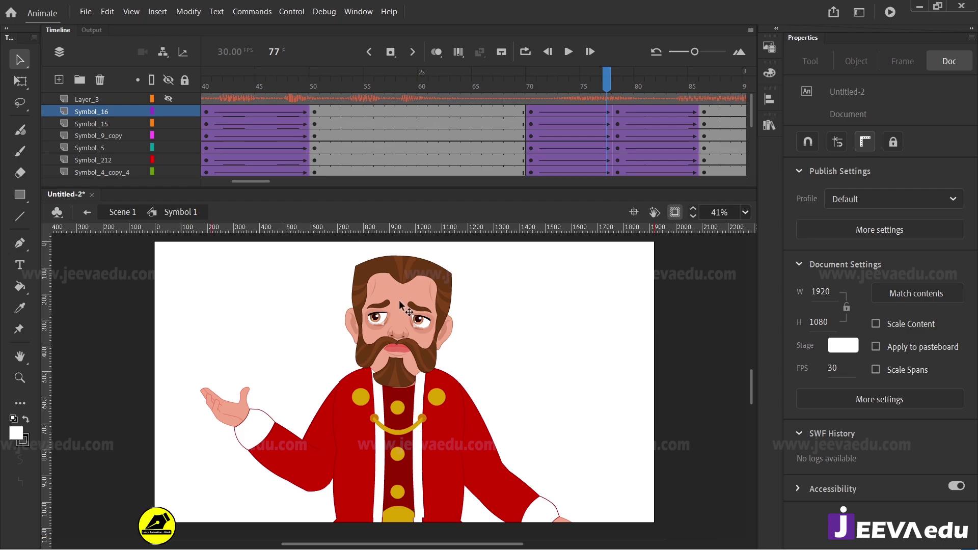
left_click_drag(260, 182, 269, 182)
left_click_drag(475, 82, 582, 136)
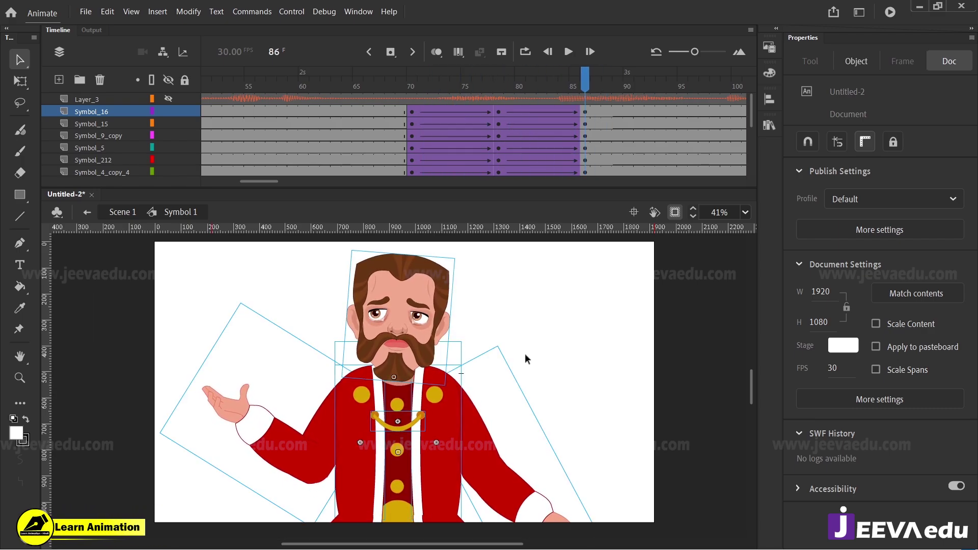
left_click(411, 331)
key("q")
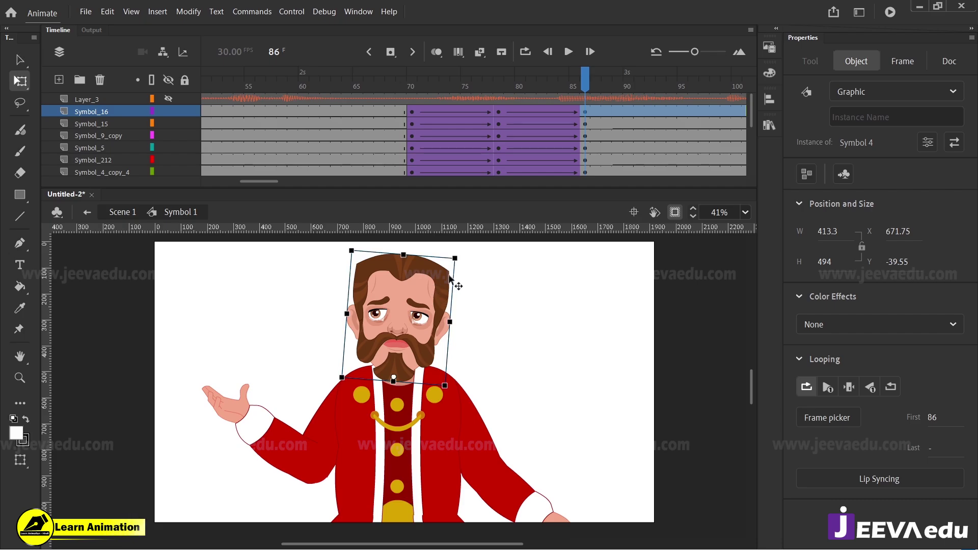
left_click_drag(462, 261, 462, 256)
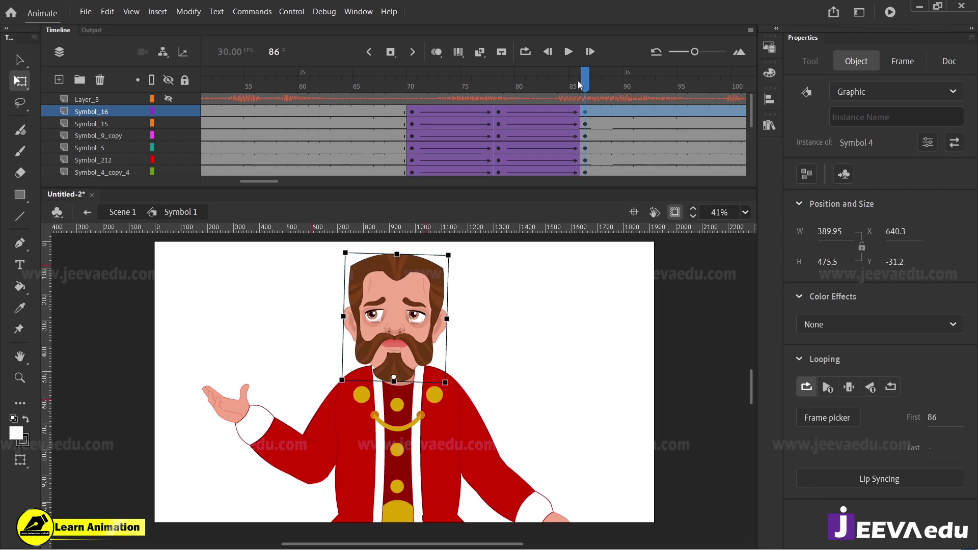
Rotate the raised open-handed arm slightly clockwise around its shoulder at frame 86
left_click_drag(579, 83, 583, 137)
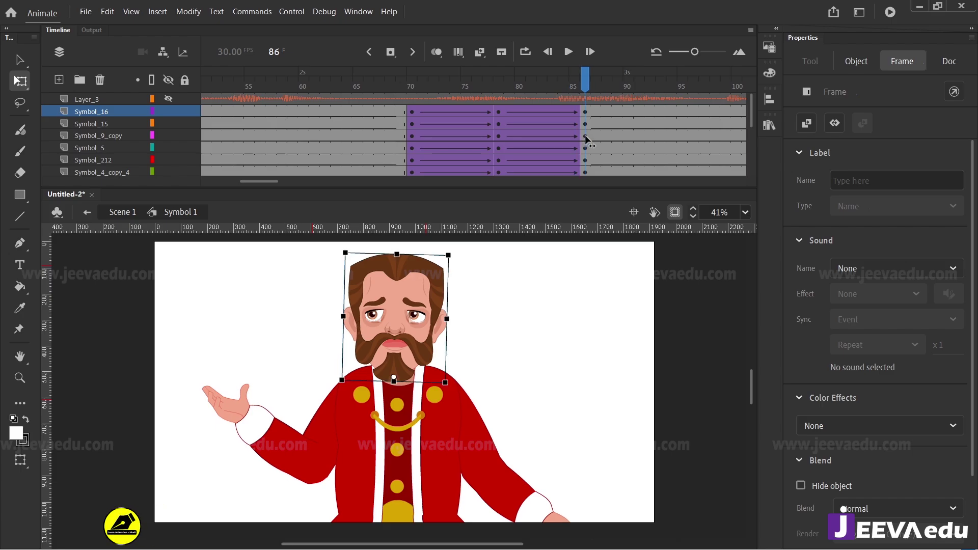
left_click(571, 293)
left_click(285, 448)
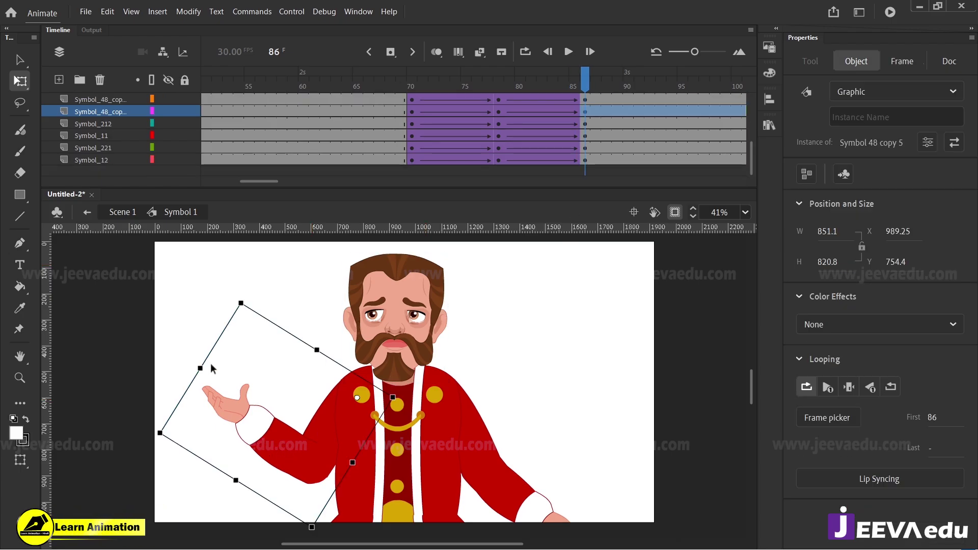
left_click_drag(247, 295, 247, 286)
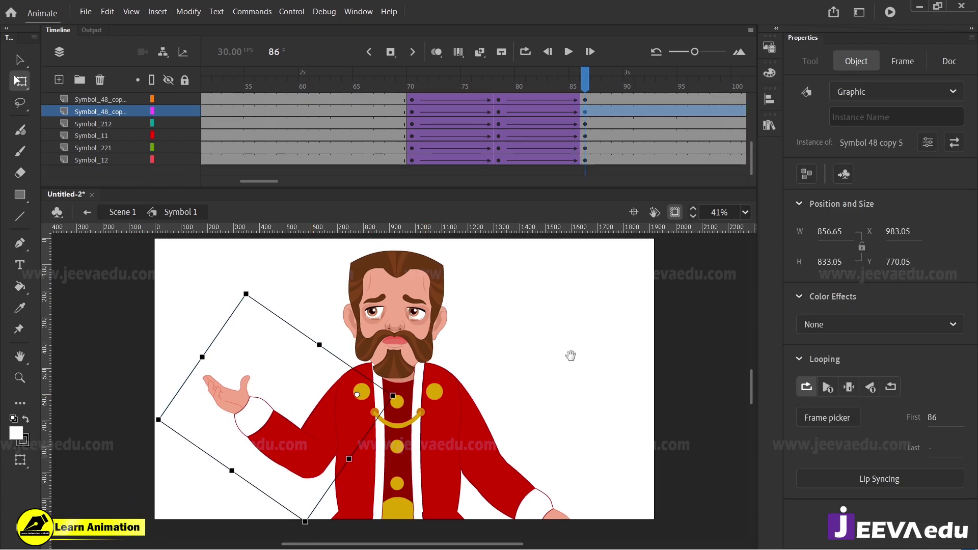
Rotate the lowered arm slightly counter-clockwise around its shoulder at frame 86
left_click_drag(572, 356, 569, 349)
left_click(531, 492)
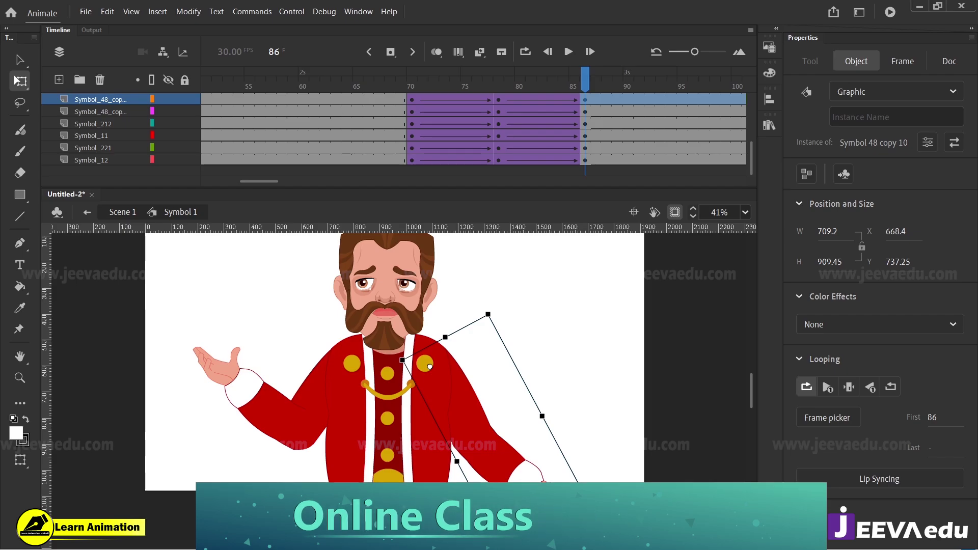
left_click_drag(598, 520, 601, 518)
left_click_drag(529, 357, 530, 395)
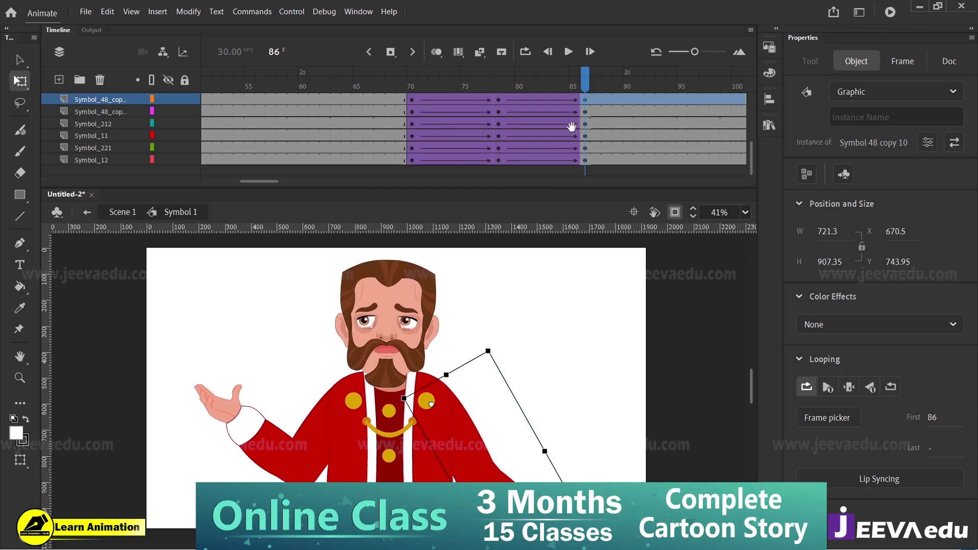
Scrub through the body animation from the first frames to frame 86 to review the character's motion
left_click_drag(584, 84, 414, 127)
left_click_drag(265, 181, 198, 180)
left_click(247, 101)
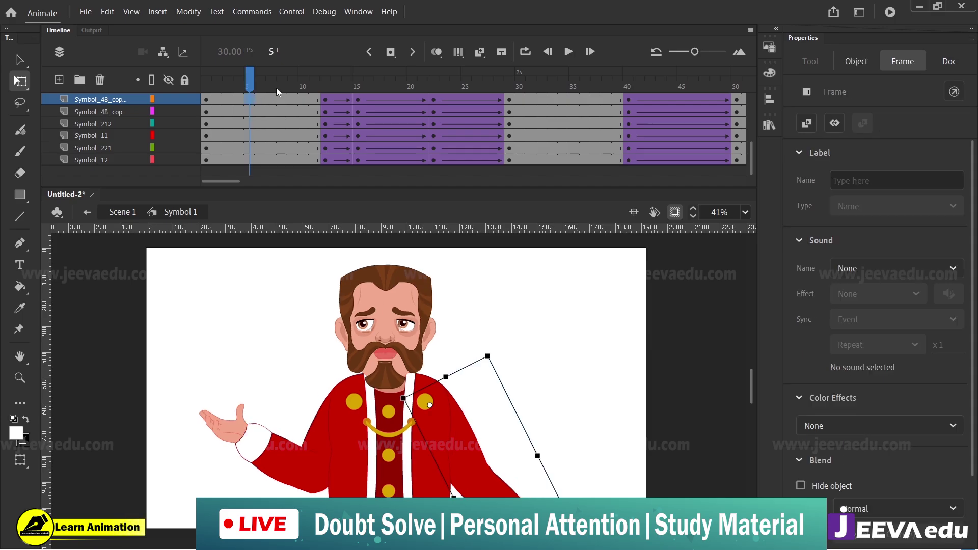
left_click_drag(277, 89, 586, 127)
scroll(586, 124, "up", 5)
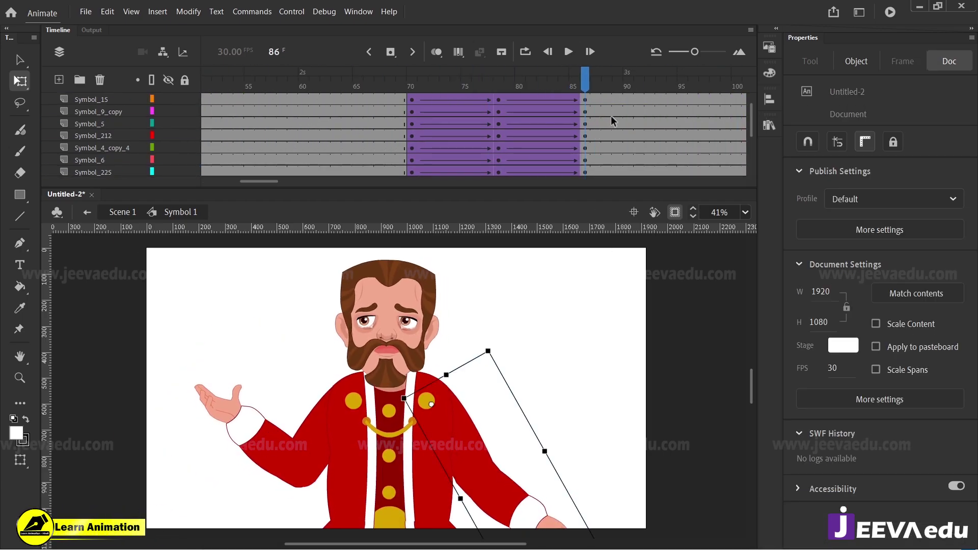
left_click_drag(267, 181, 278, 181)
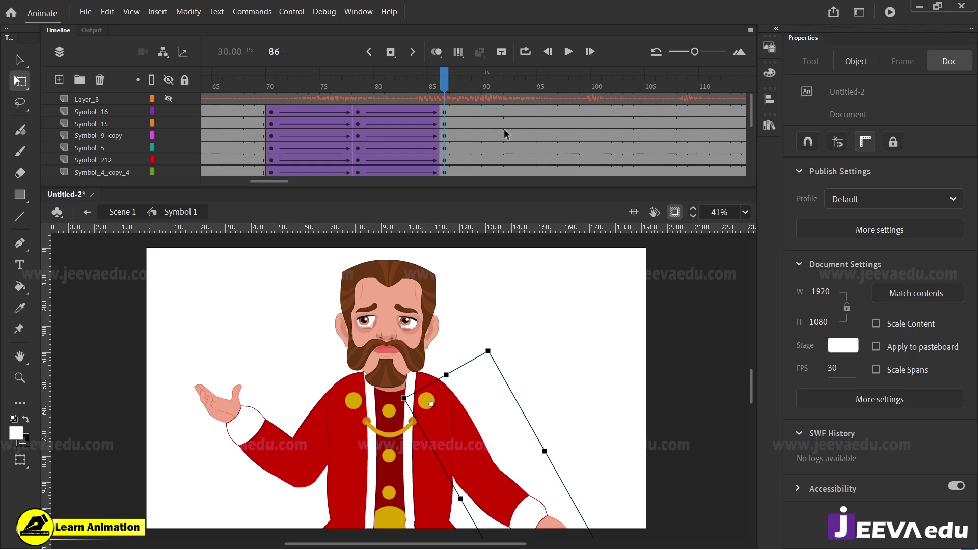
left_click_drag(506, 84, 359, 123)
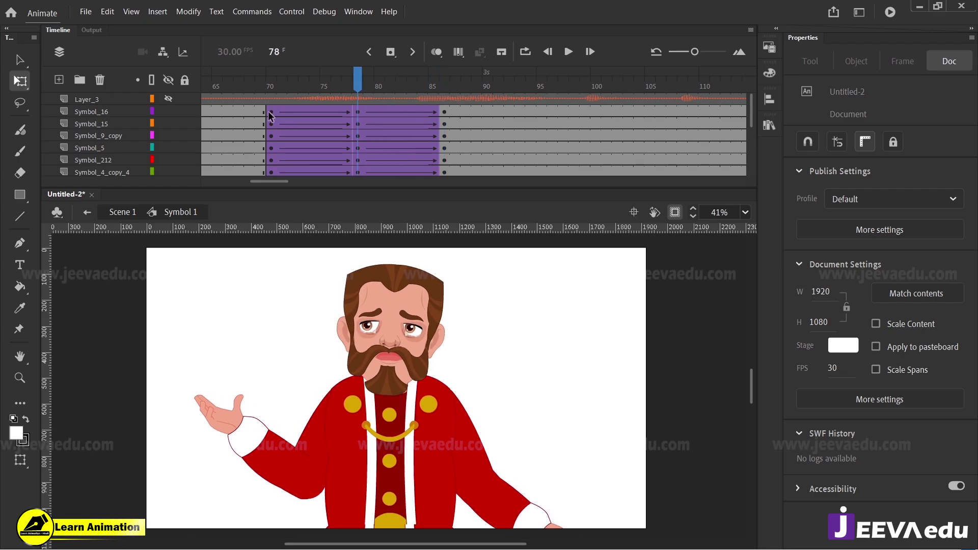
Open the head symbol for editing in place and insert keyframes on all its layers at frame 78
key("v")
left_click(412, 342)
double_click(412, 342)
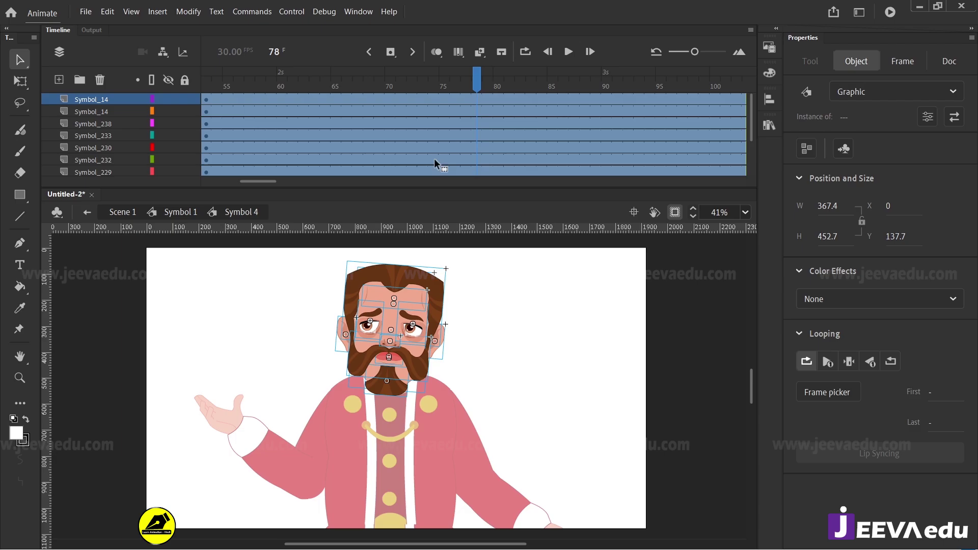
left_click(476, 82)
left_click_drag(477, 163, 478, 196)
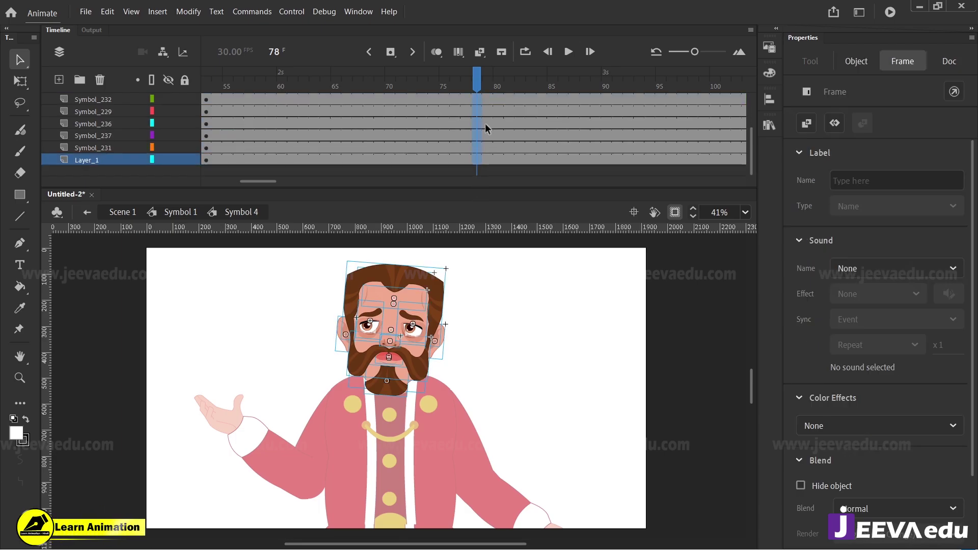
scroll(483, 120, "up", 3)
key("F6")
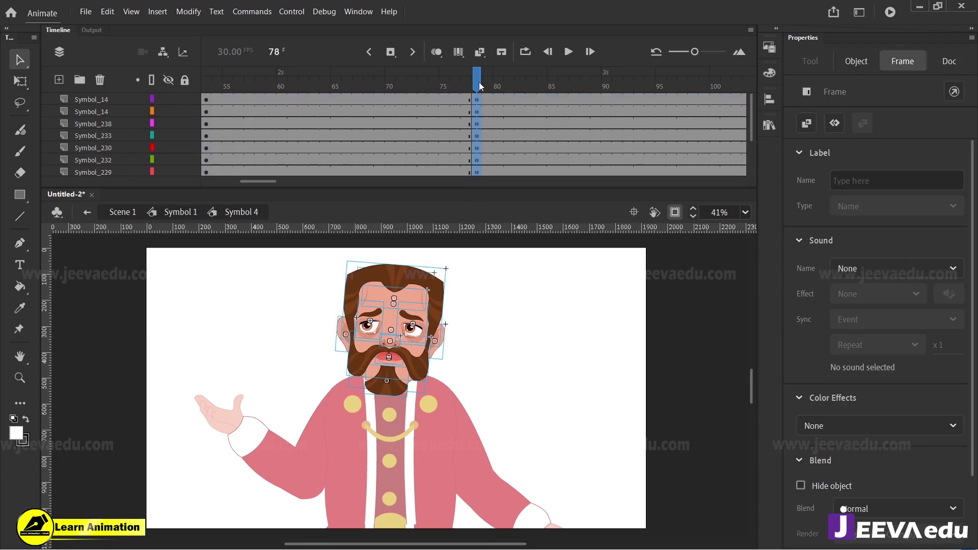
Insert keyframes on all head layers at frames 70 and 86
left_click_drag(479, 82, 391, 210)
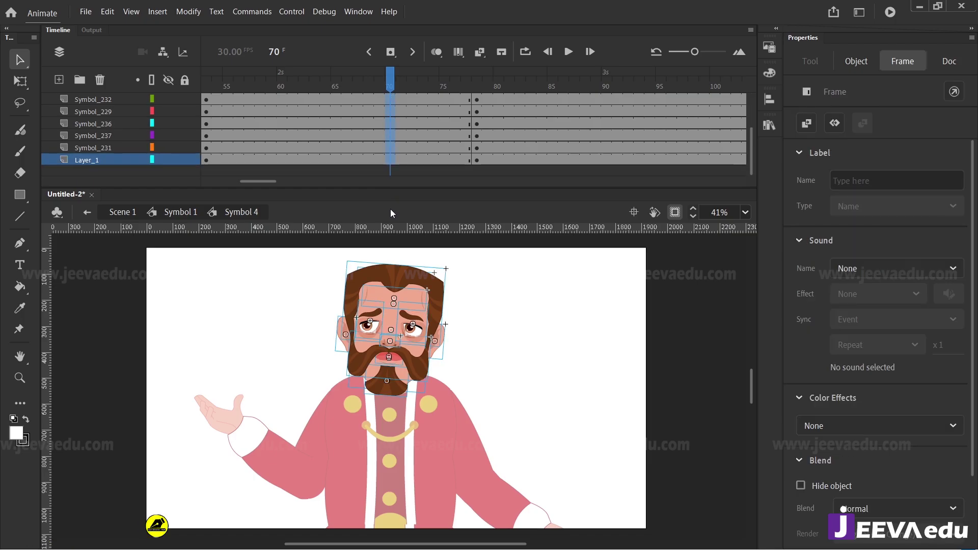
key("F6")
scroll(405, 141, "up", 5)
left_click(498, 81)
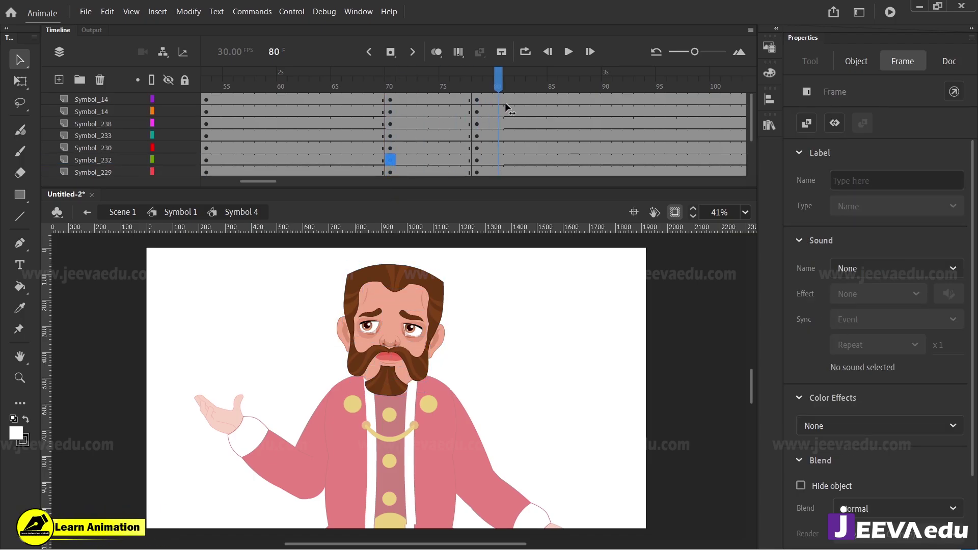
left_click(563, 111)
left_click_drag(564, 177, 563, 190)
key("F6")
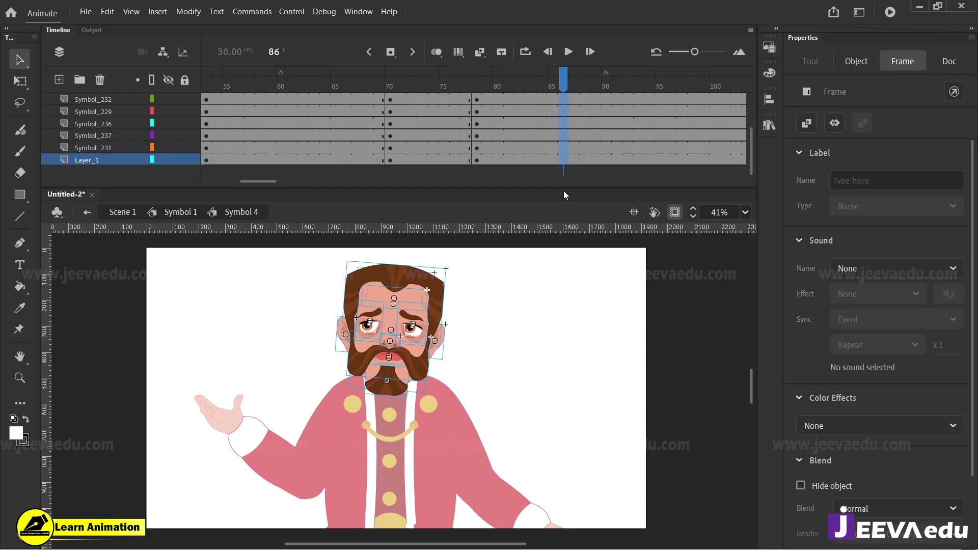
Create classic tweens on all head layers between frames 70 and 86 with an ease of 100
scroll(564, 131, "up", 3)
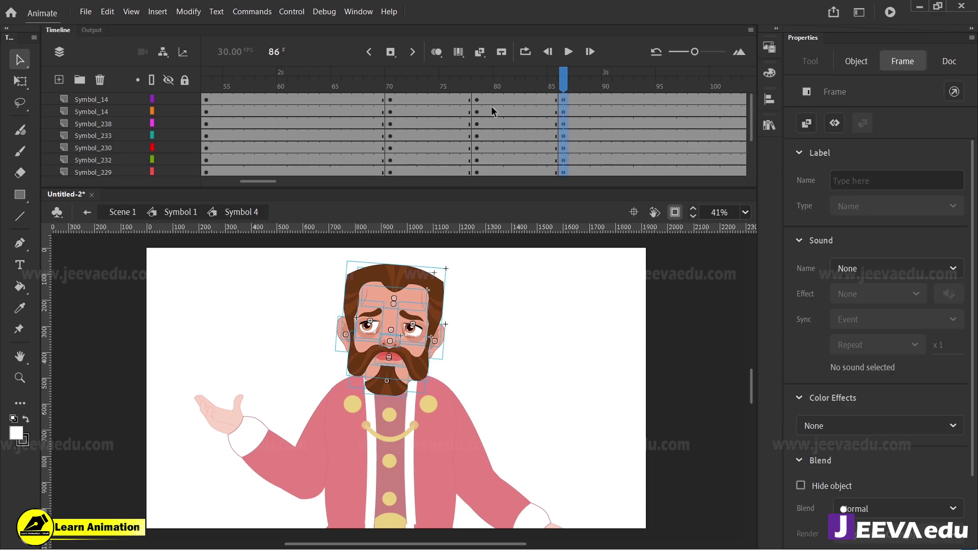
left_click_drag(467, 117, 499, 209)
right_click(484, 142)
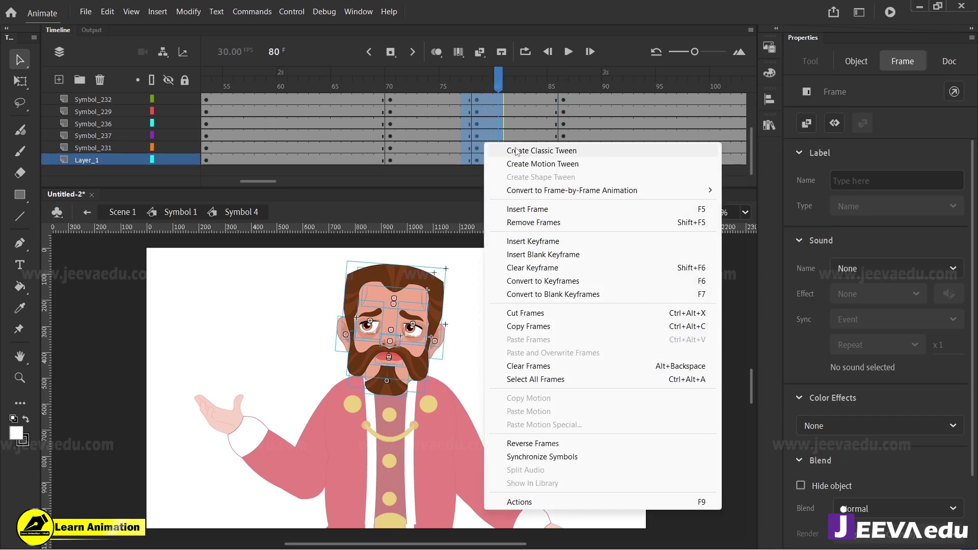
left_click(515, 148)
left_click_drag(948, 270, 943, 151)
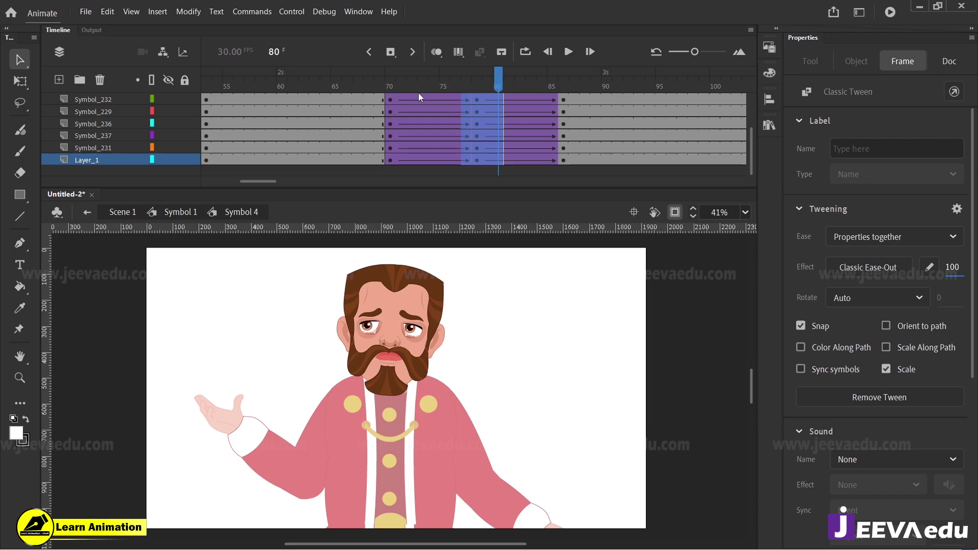
Set the ease of all head-layer tweens between frames 70 and 78 to -100
scroll(419, 94, "up", 3)
left_click_drag(419, 95, 428, 207)
key("period")
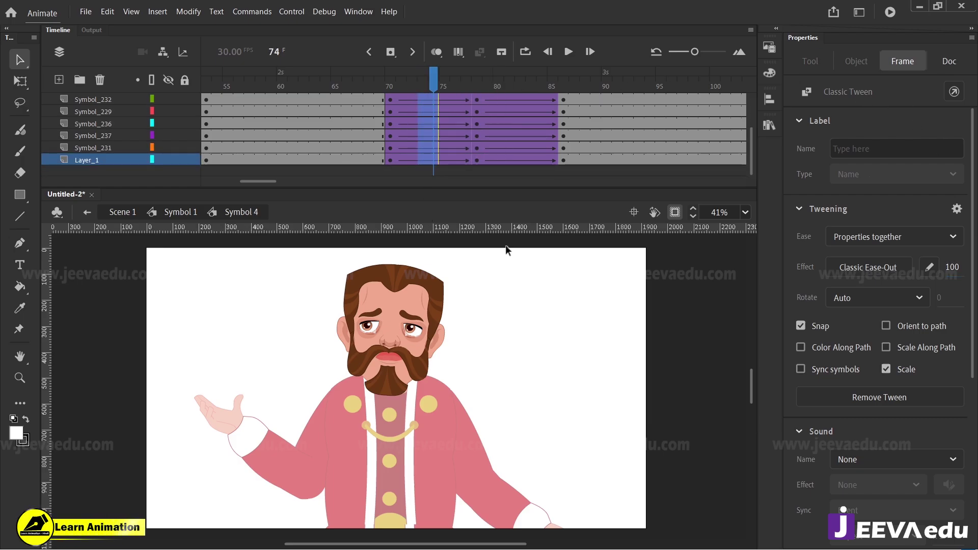
scroll(481, 113, "up", 3)
At frame 78, select both eyes, the nose, mouth, moustache and chin beard, and nudge them down together to Y 266.3
left_click(479, 104)
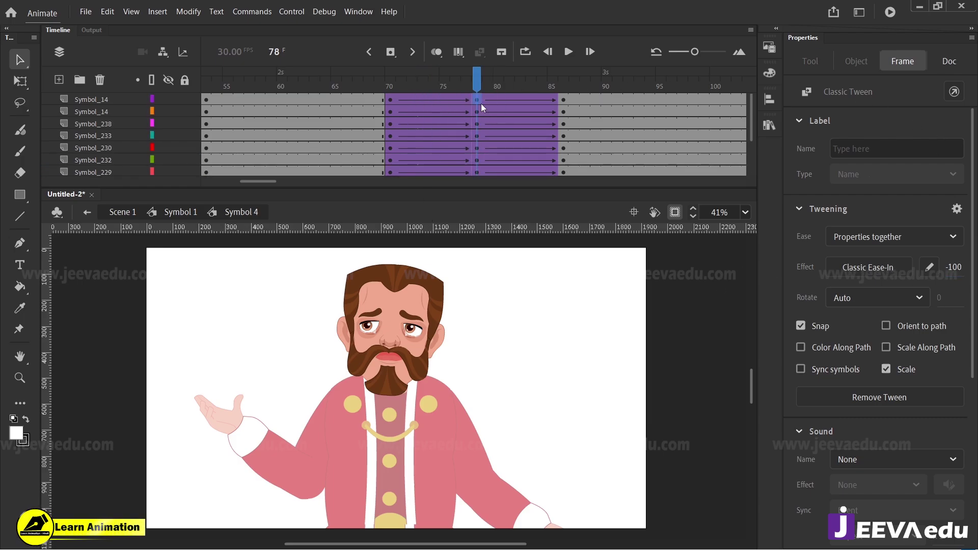
left_click(376, 326)
left_click(390, 342, "shift")
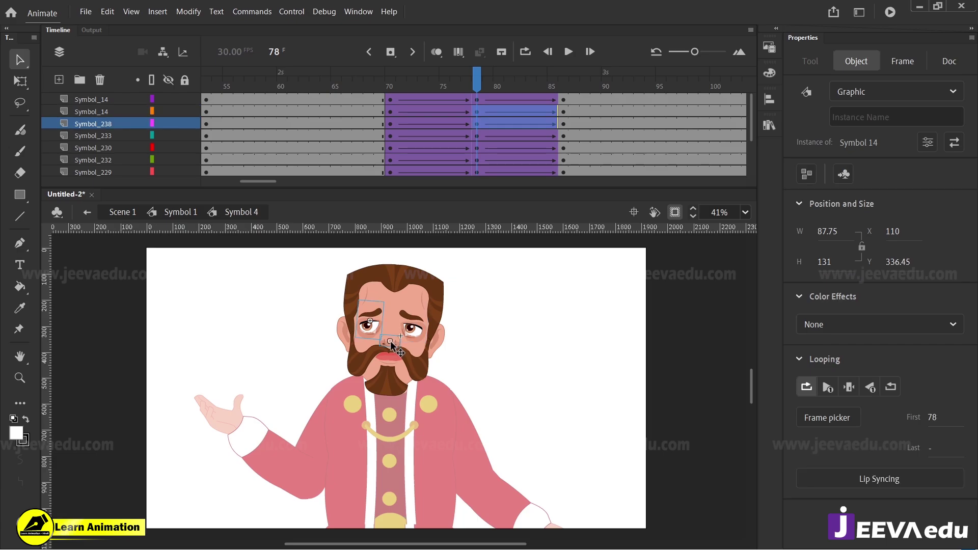
left_click(405, 335, "shift")
left_click(402, 353, "shift")
left_click(390, 358, "shift")
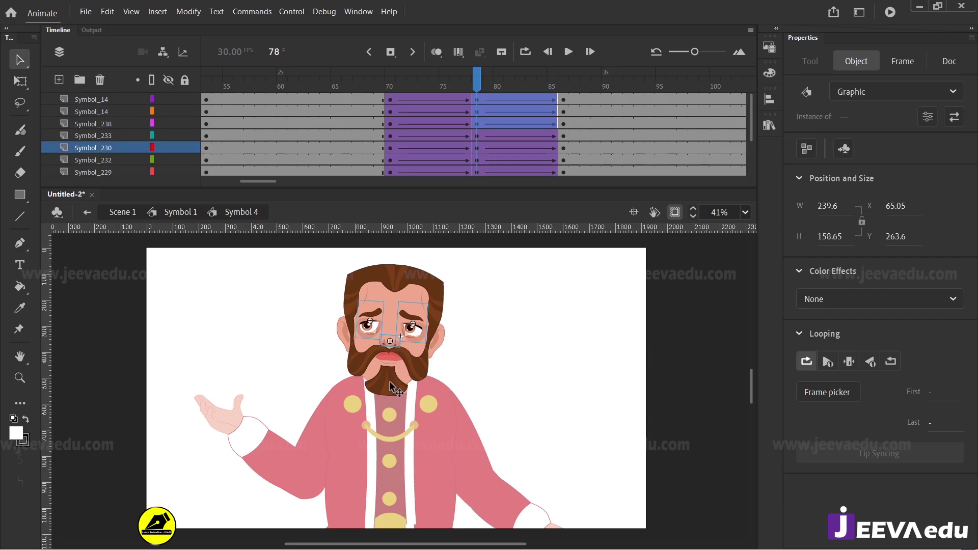
left_click(390, 382, "shift")
left_click(375, 356, "shift")
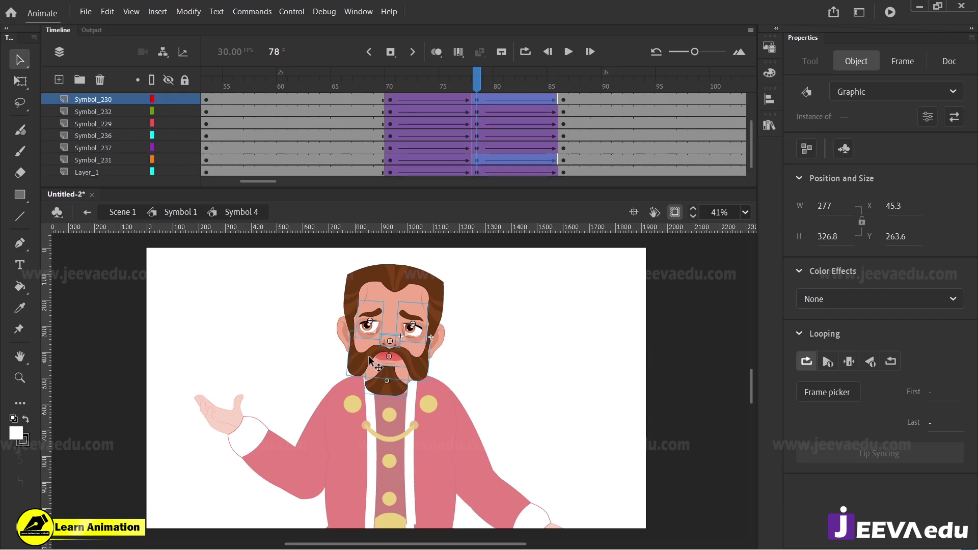
key("z")
left_click_drag(308, 270, 414, 430)
key("v")
left_click(426, 431, "shift")
key("ctrl+z")
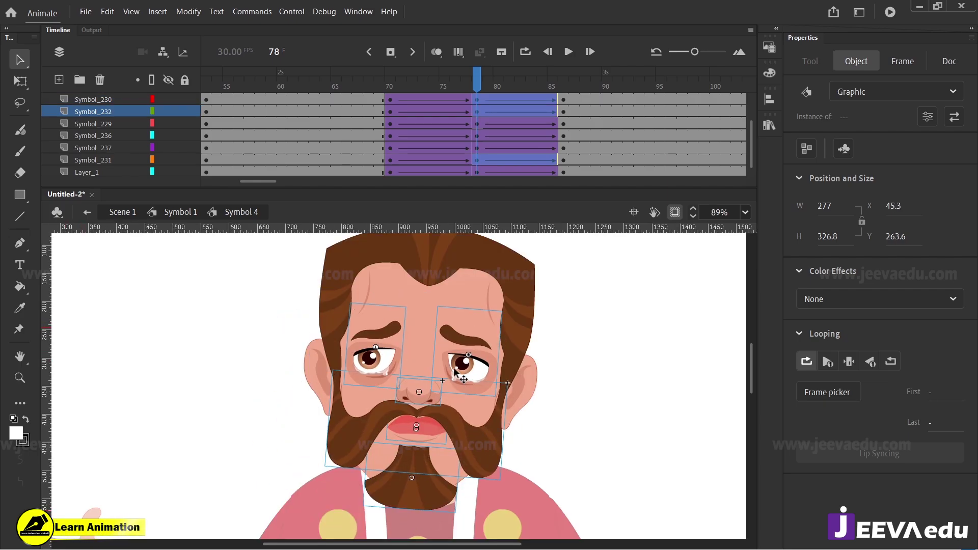
key("Down")
key("Down")
key("Down")
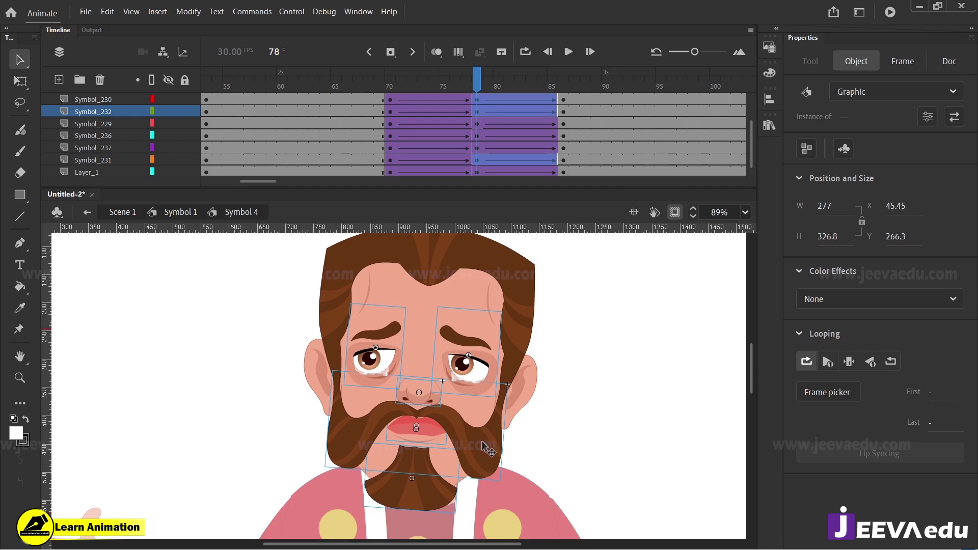
Remove the chin beard from the selection and nudge the remaining facial features down to Y 273.5
left_click(444, 502, "shift")
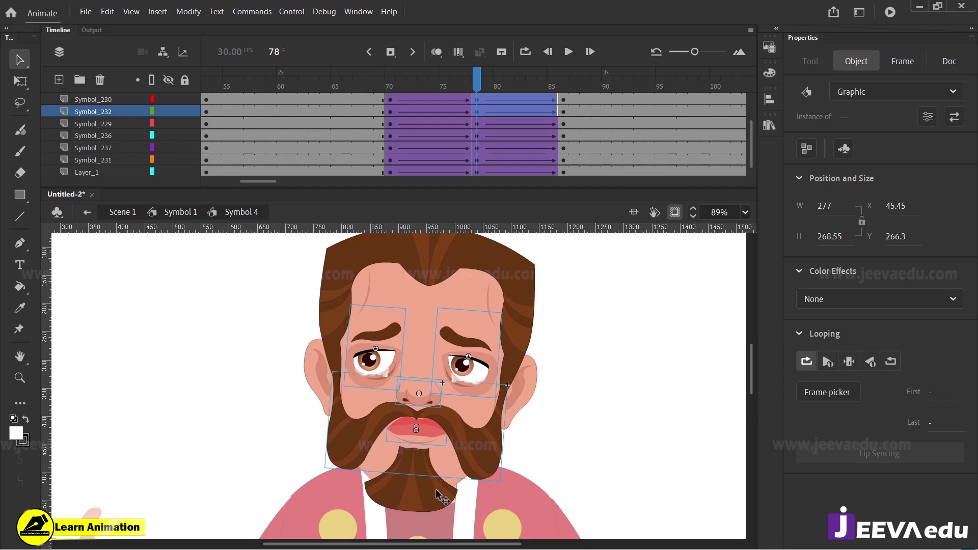
key("Down")
key("Down")
key("Down")
key("Down")
key("Down")
key("Down")
key("Down")
key("Down")
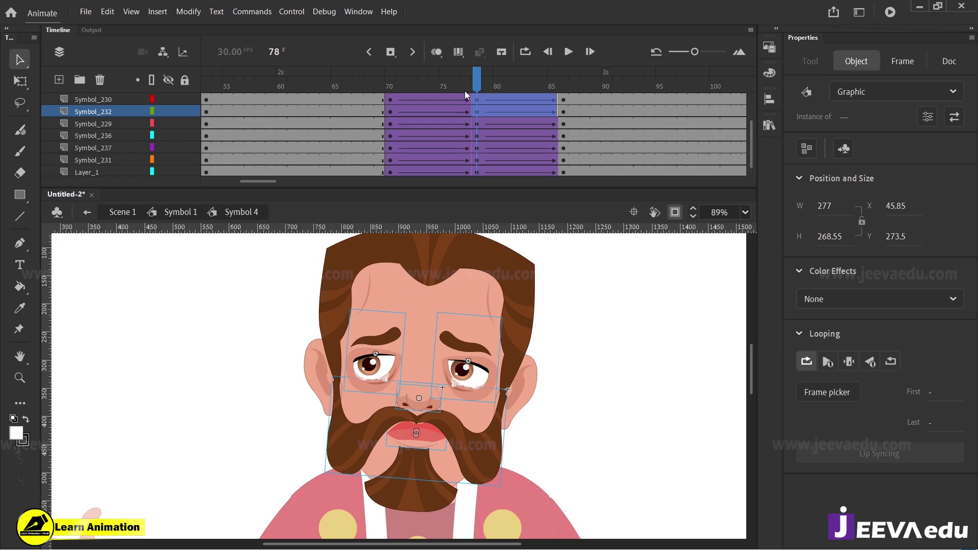
At frame 78, select both ears together and nudge them up to Y 322.05
left_click(476, 111)
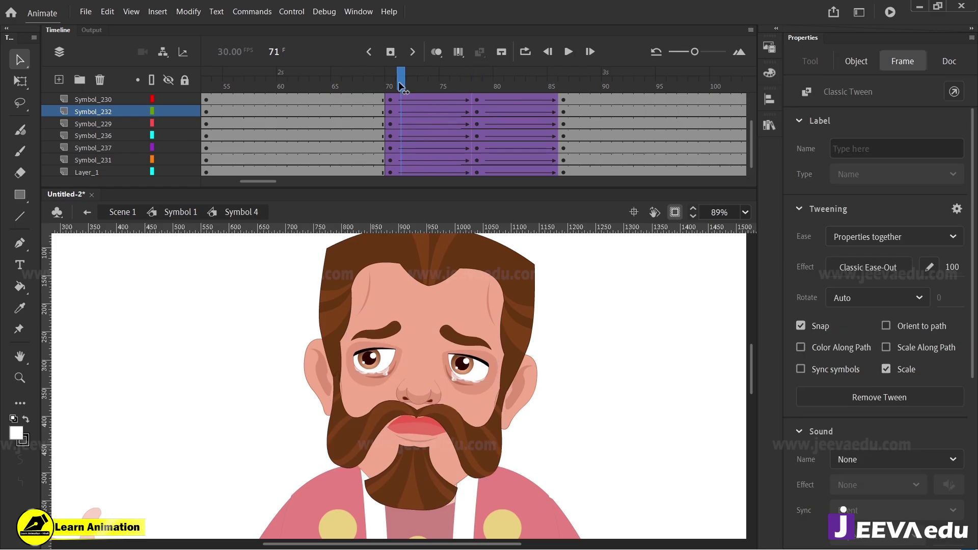
left_click(410, 487)
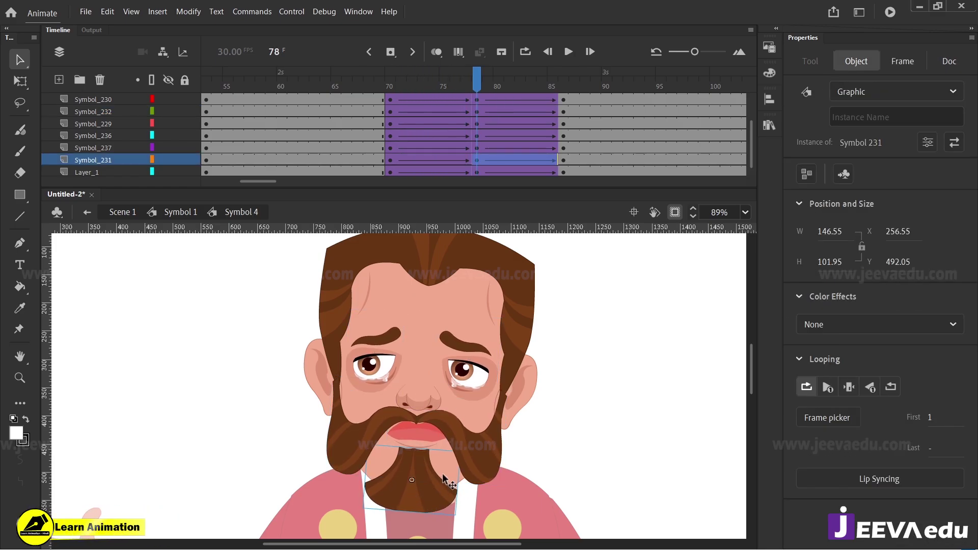
left_click(512, 409)
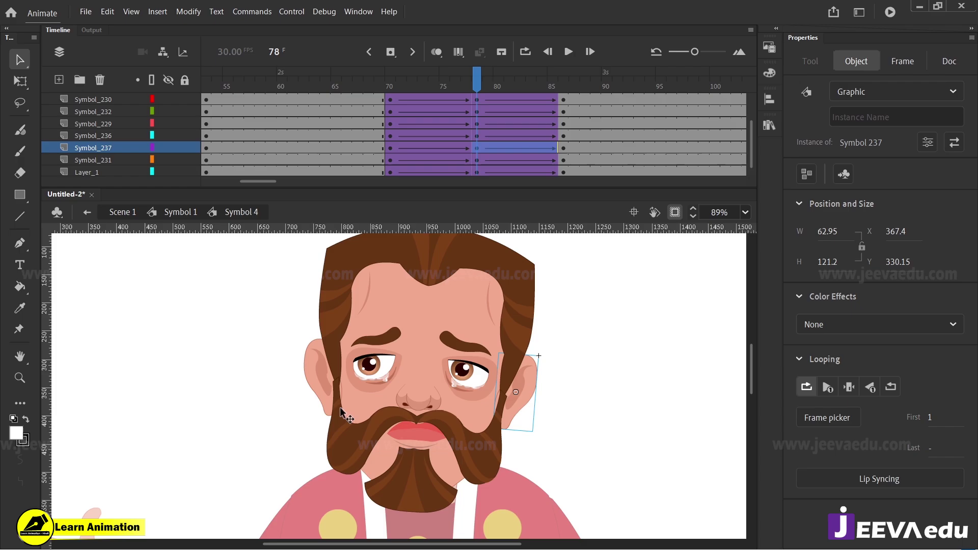
left_click(315, 390, "shift")
key("Up")
key("Up")
key("Up")
key("Up")
key("Up")
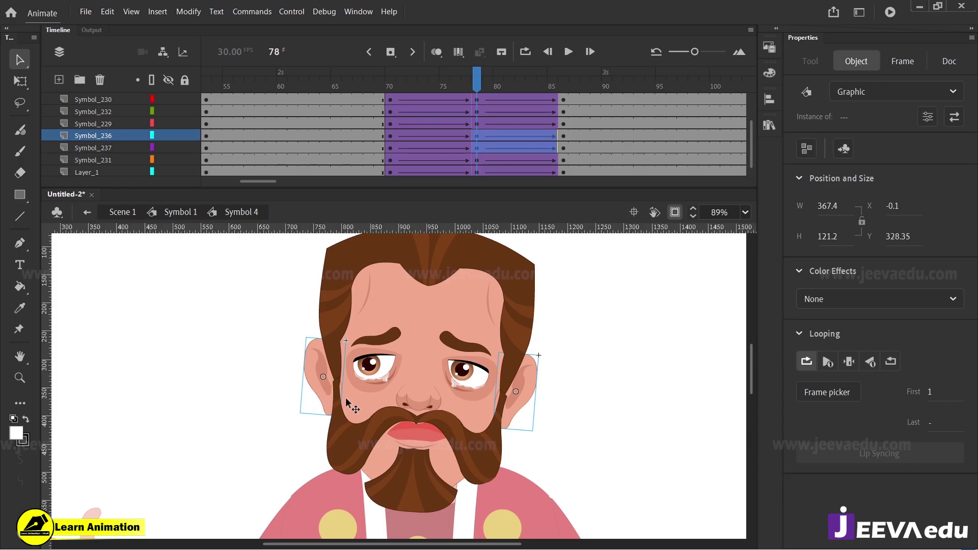
key("Up")
key("Up")
key("Up")
key("Up")
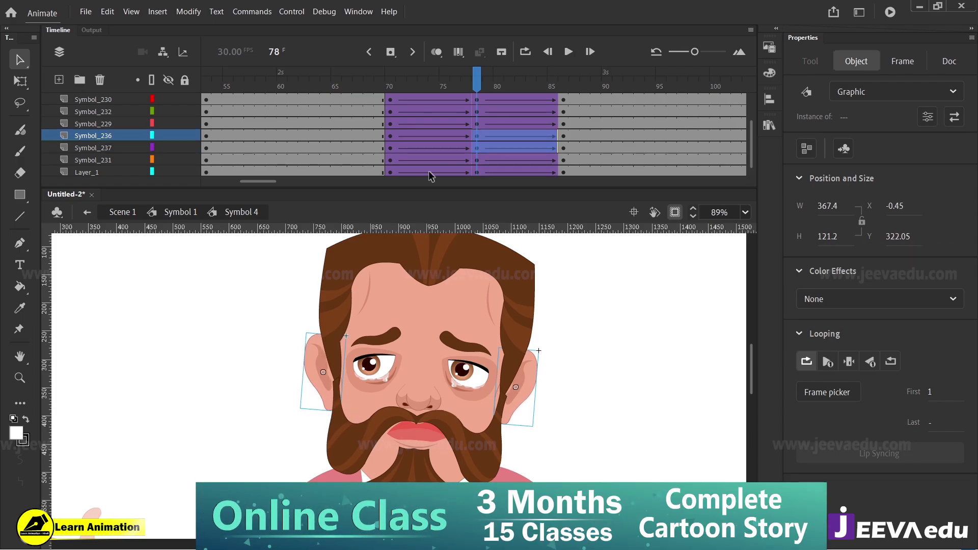
Inside the eye symbol beneath the character's right brow, copy the blink frames 18–26 to frames 74–82 on all layers
left_click_drag(468, 81, 476, 133)
double_click(391, 365)
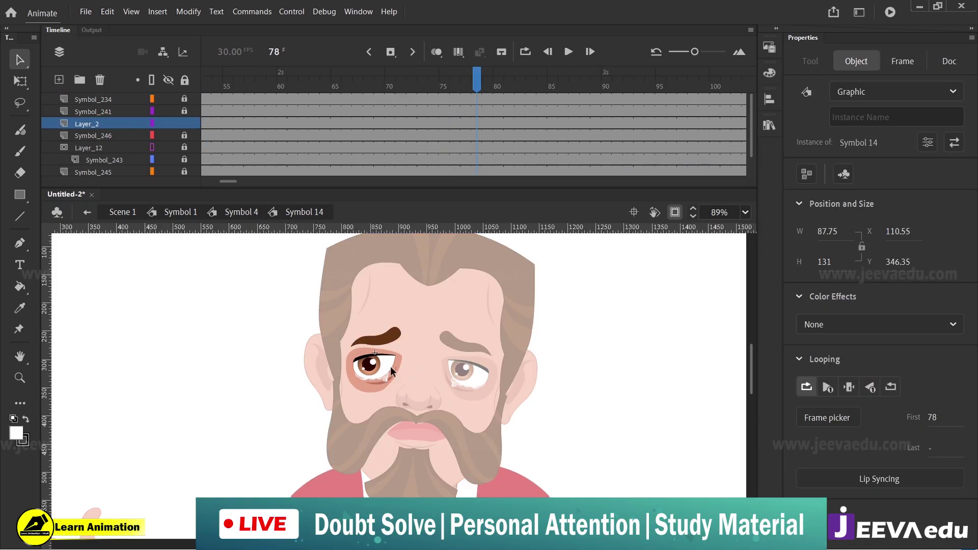
left_click(477, 100)
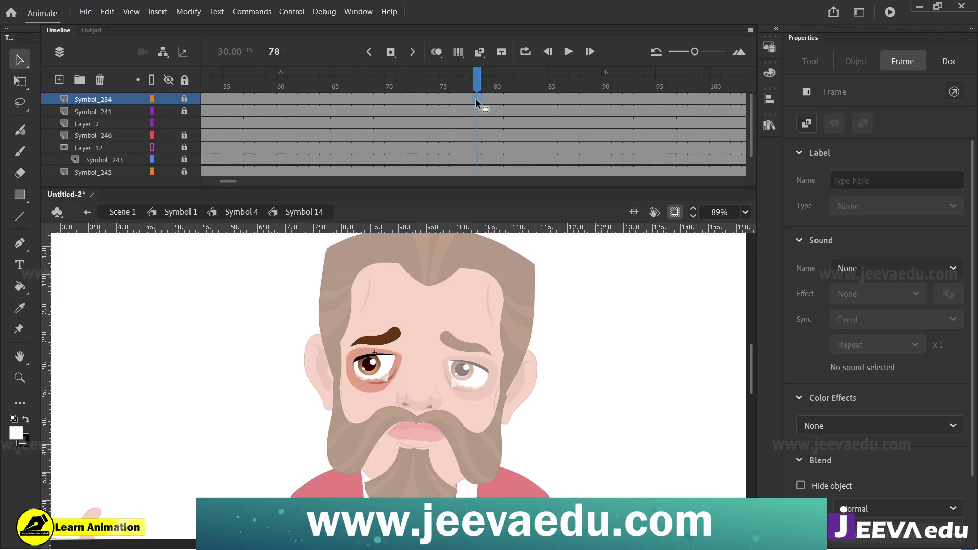
left_click_drag(222, 183, 208, 182)
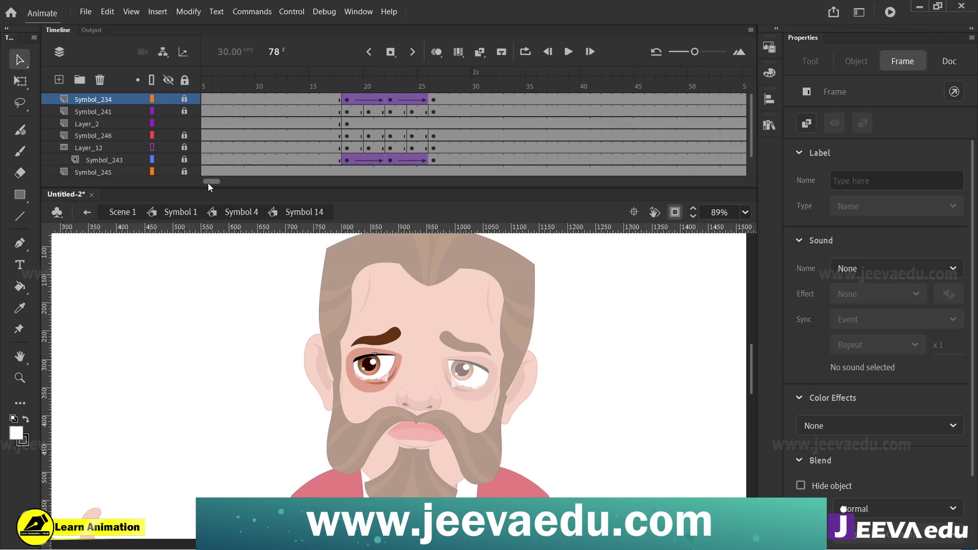
left_click_drag(348, 154, 565, 97)
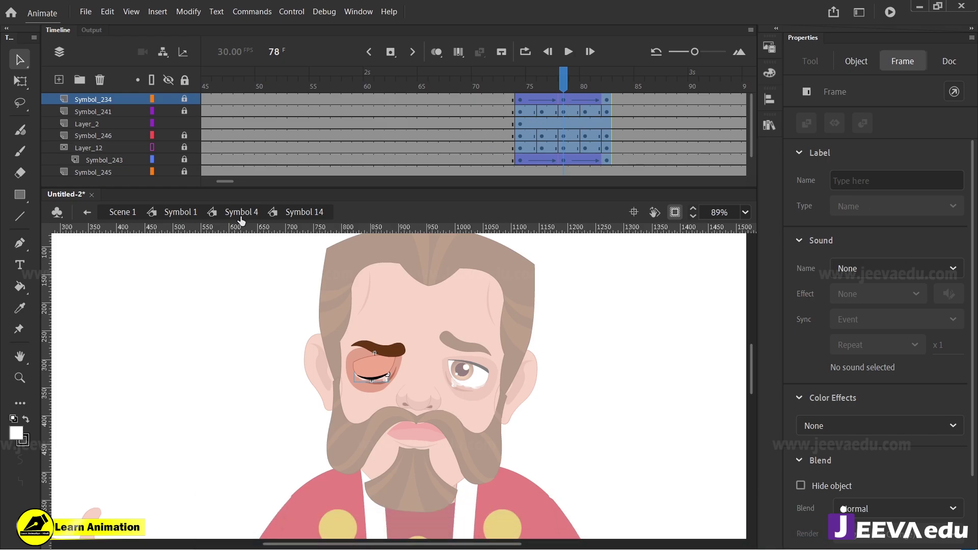
Open the other eye's symbol from Symbol 4 and copy its blink frames to frames 74–82 across all layers
left_click(241, 212)
double_click(482, 373)
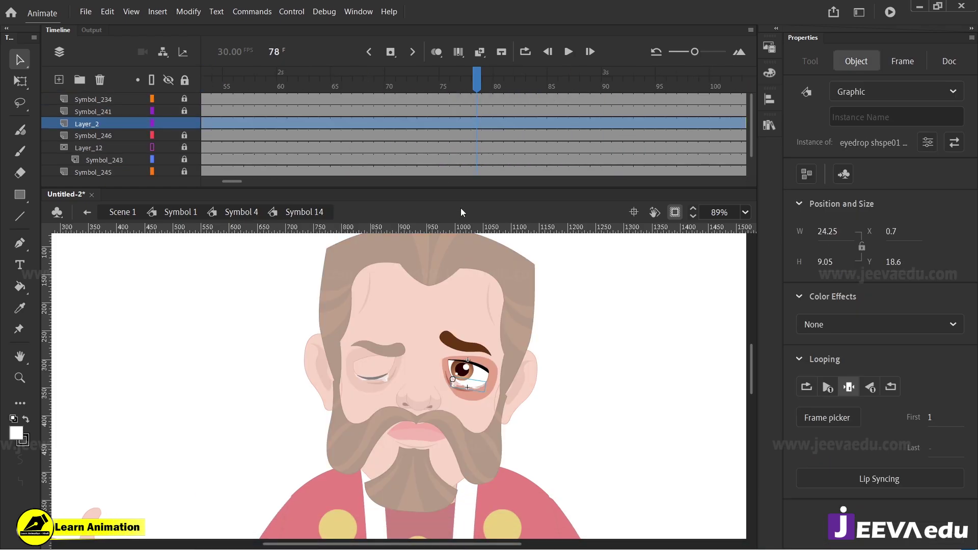
left_click(477, 100)
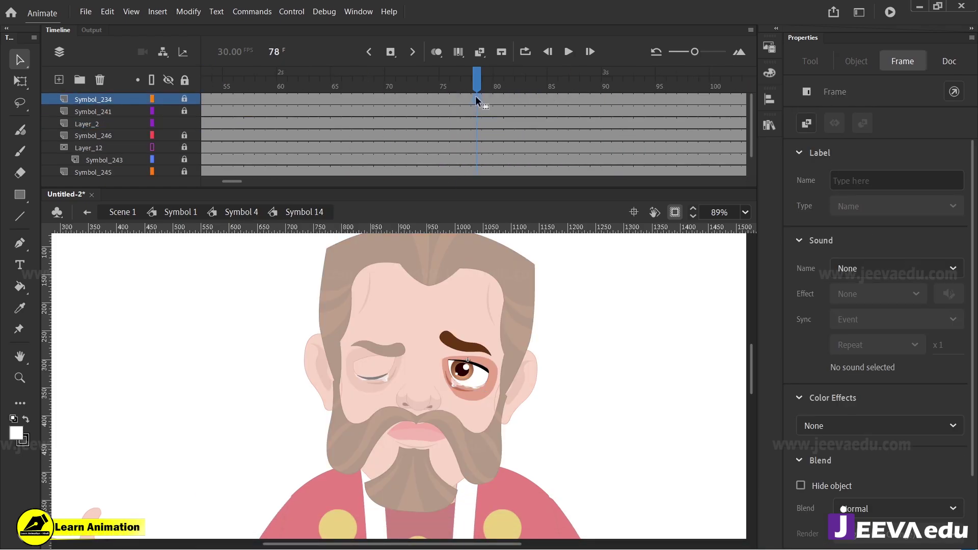
key("F6")
left_click_drag(234, 183, 215, 183)
left_click_drag(349, 97, 430, 161)
left_click_drag(387, 97, 628, 117)
left_click(436, 362)
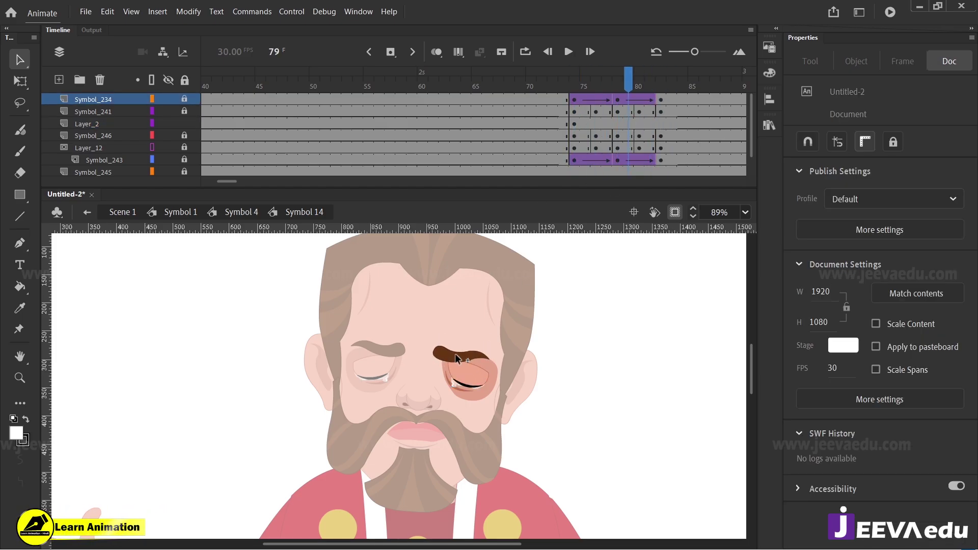
Return to Symbol 1 and scrub between frames 76 and 88 to check the blink with the head movement
left_click(175, 214)
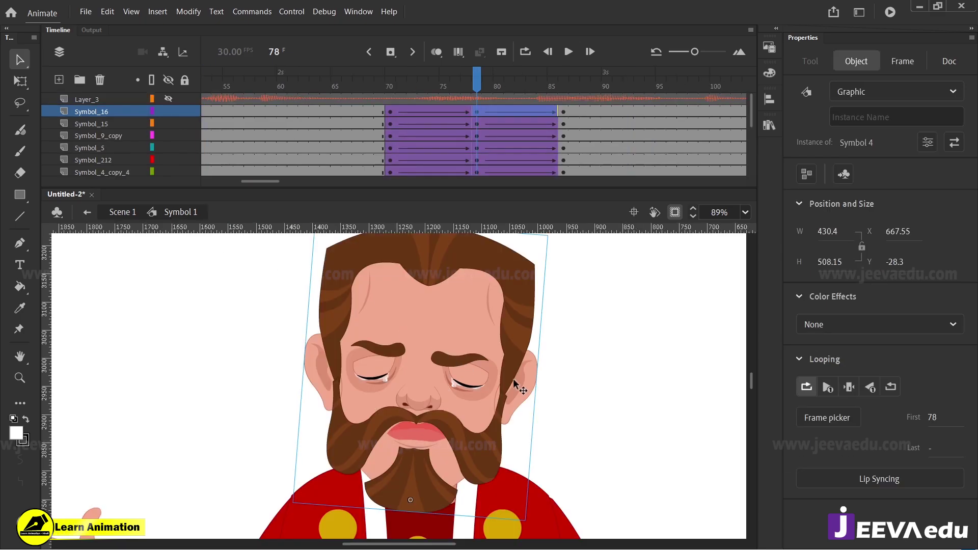
key("z")
left_click(454, 391, "alt")
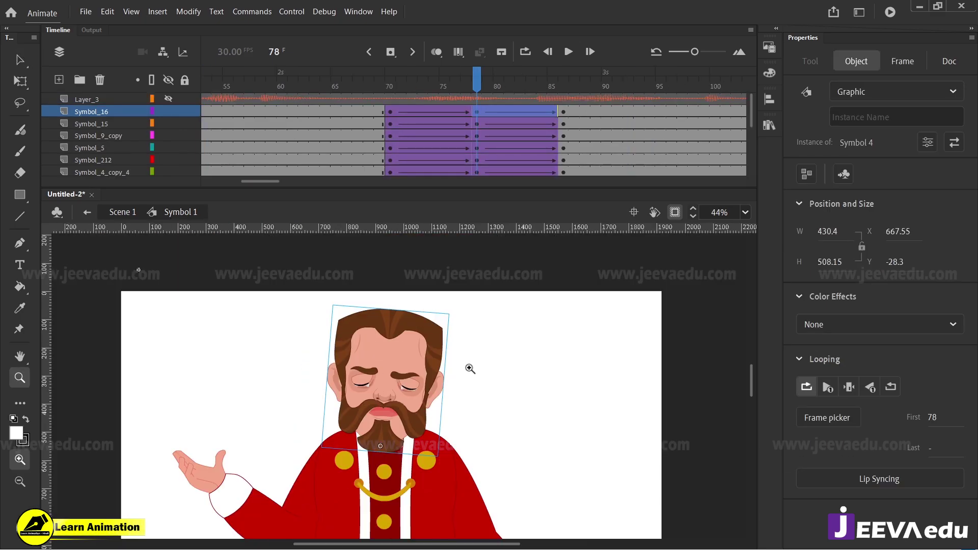
left_click_drag(470, 82, 582, 135)
left_click_drag(483, 464, 487, 412)
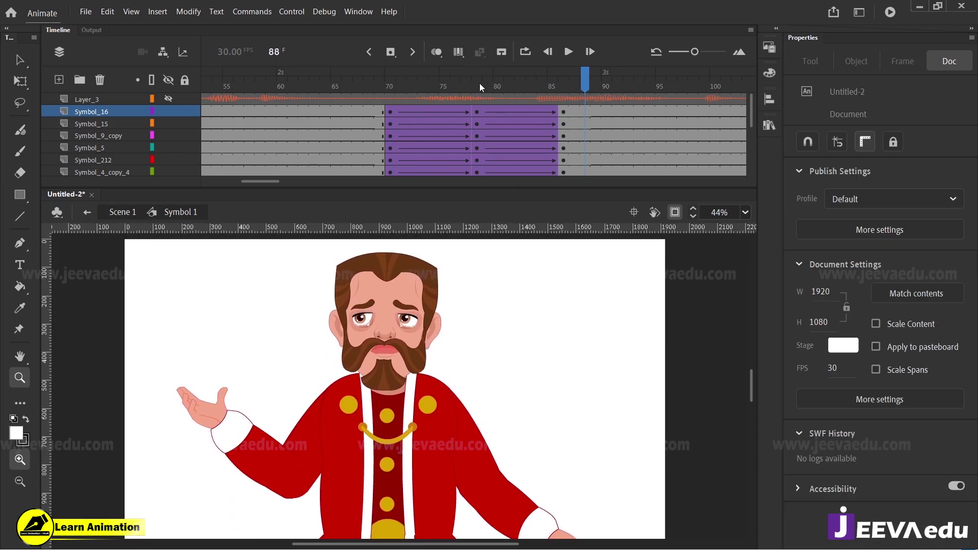
left_click_drag(479, 84, 455, 100)
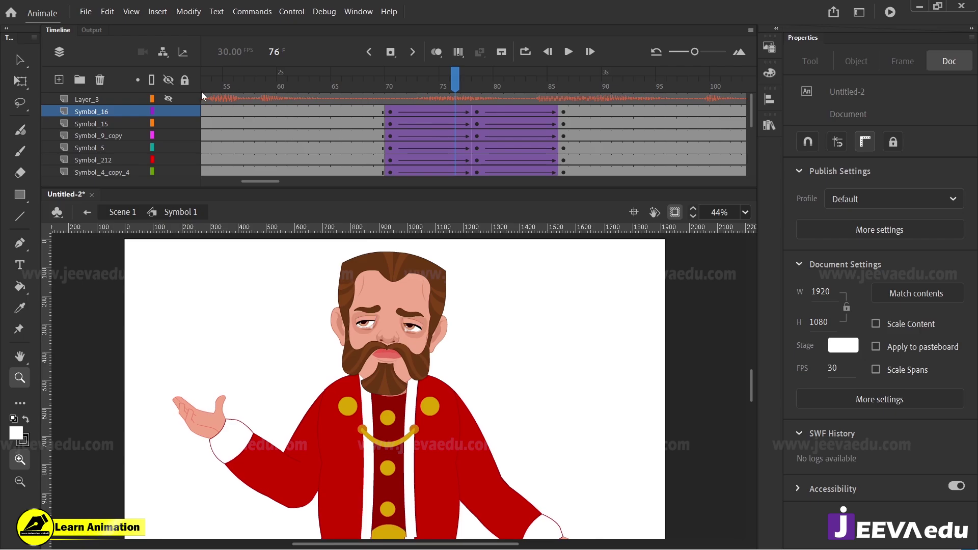
Play the character animation with its audio from about frame 55 and again from frame 70, and scrub the dialogue up to frame 99
mouse_move(258, 183)
left_mouse_down()
mouse_move(237, 182)
mouse_move(262, 185)
mouse_move(252, 184)
left_mouse_up()
left_click(276, 126)
key("Return")
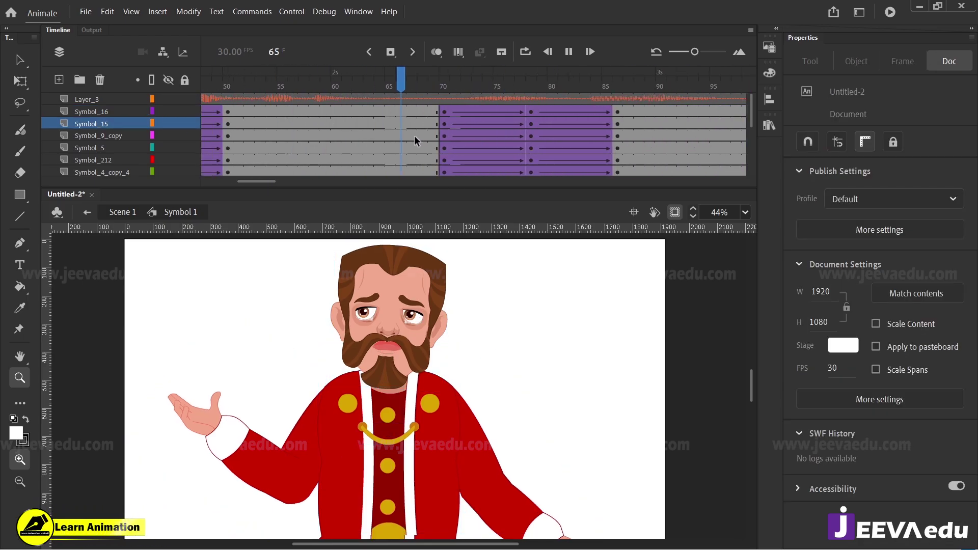
key("Return")
left_click_drag(663, 76, 444, 85)
key("Return")
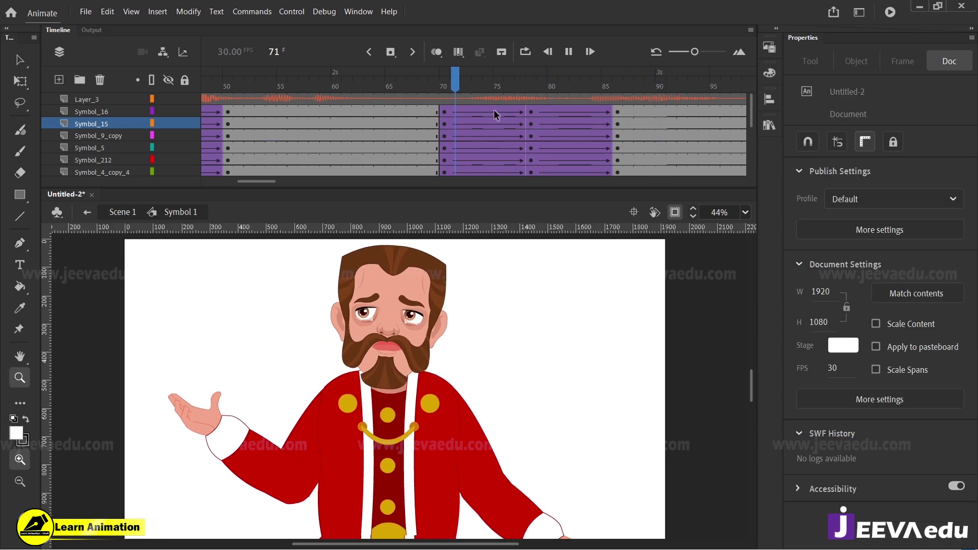
left_click_drag(705, 87, 606, 126)
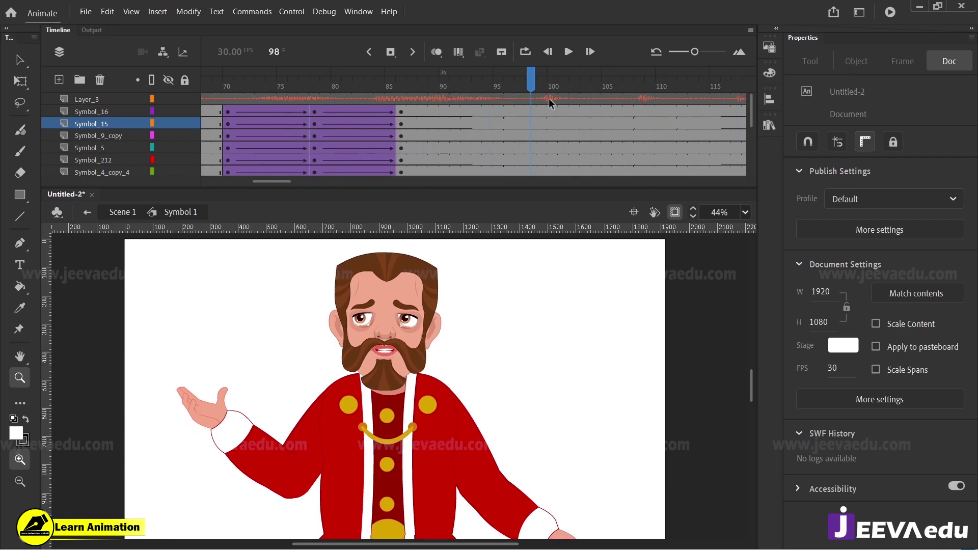
left_click_drag(546, 117, 410, 90)
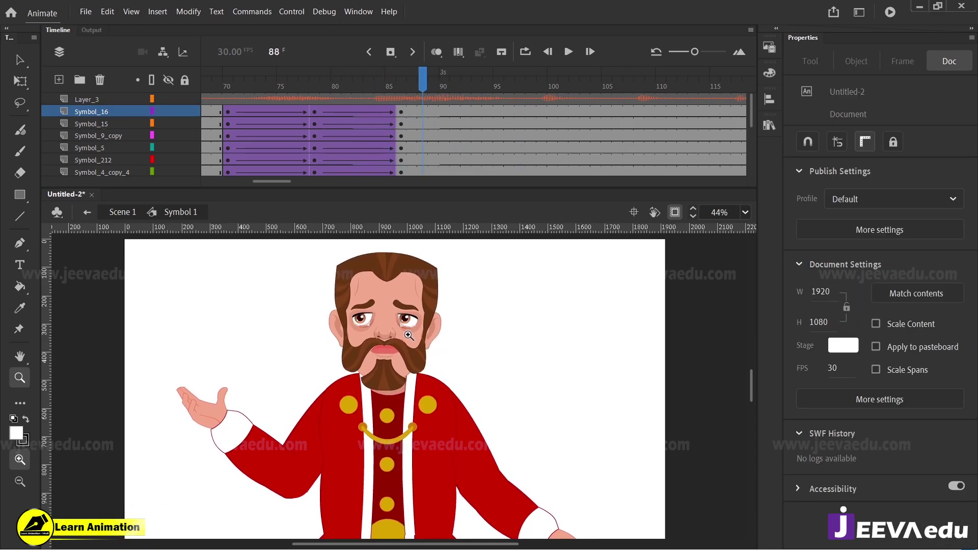
left_click_drag(443, 77, 640, 132)
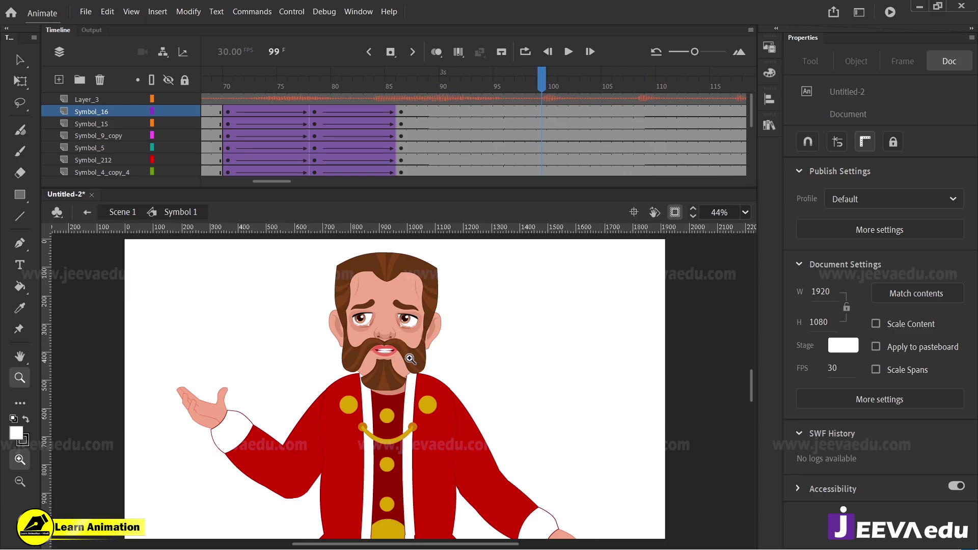
Examine the mouth shape at frame 99 up close and return to the full character view
left_click(392, 353)
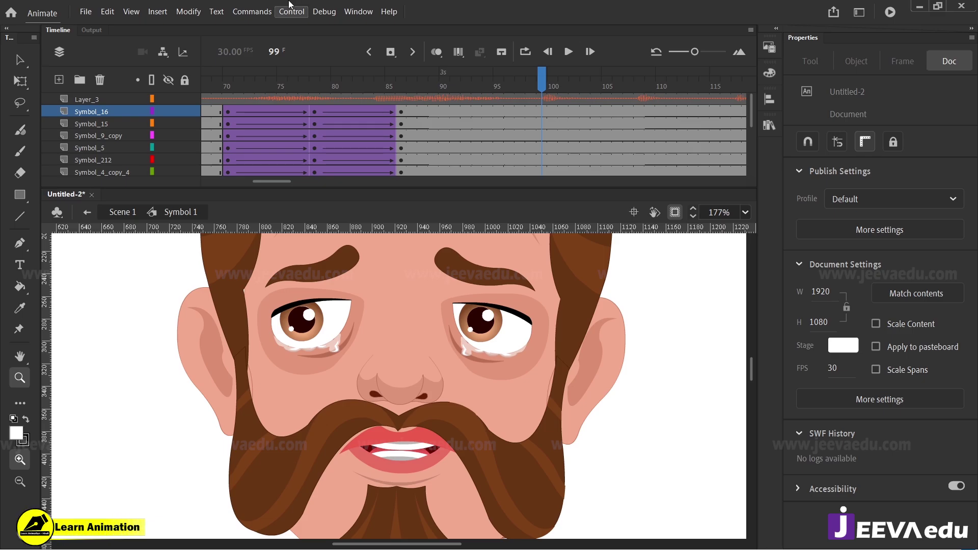
key("s")
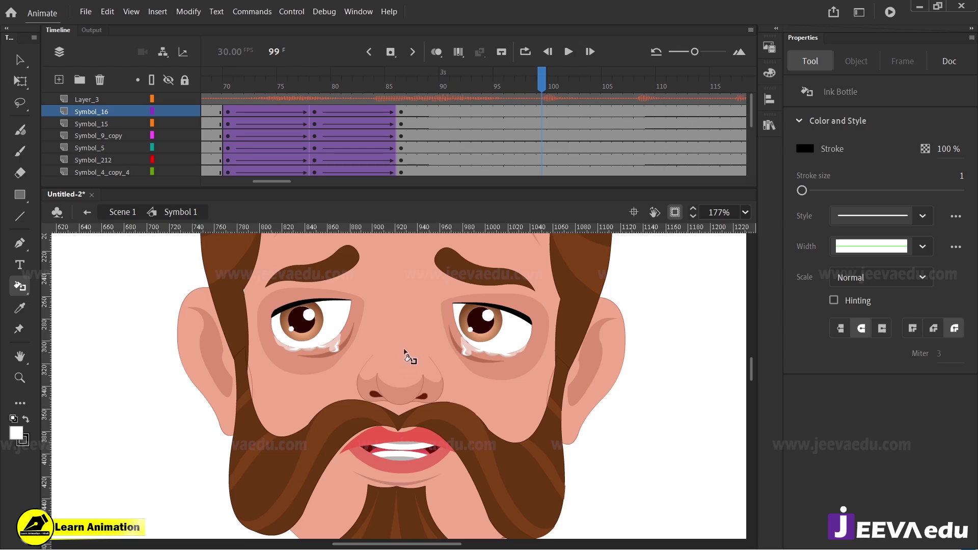
key("v")
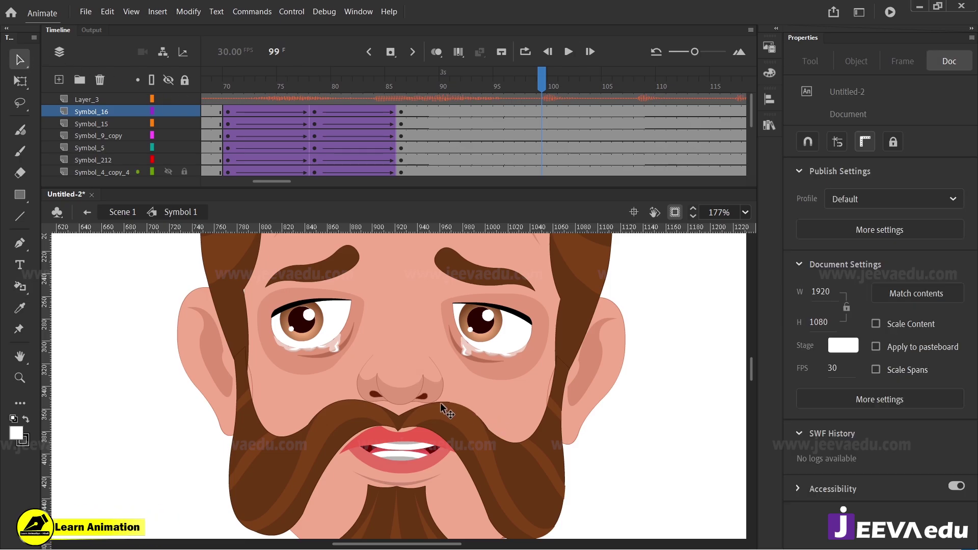
key("z")
left_click(423, 389, "alt")
left_click(435, 395, "alt")
left_click(427, 410, "alt")
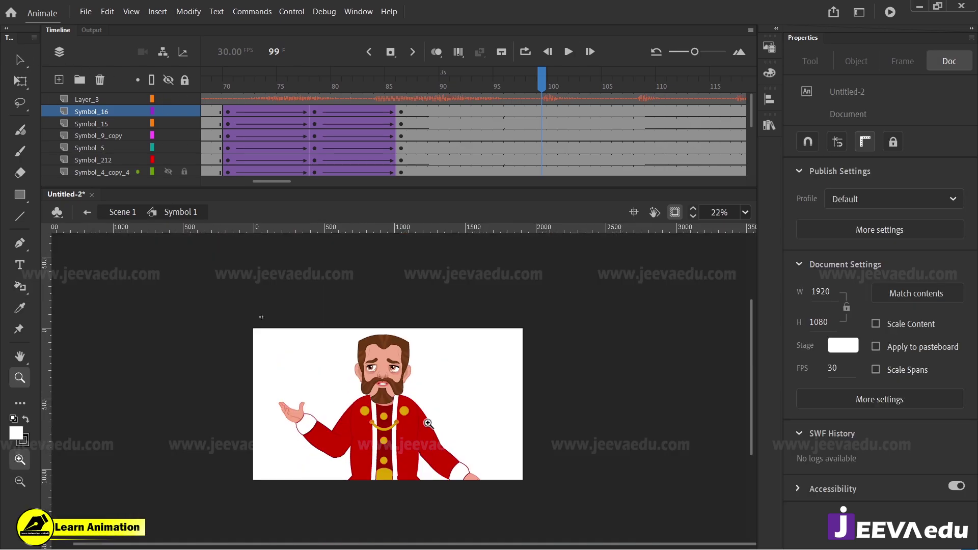
left_click_drag(428, 417, 436, 387)
left_click_drag(253, 303, 512, 466)
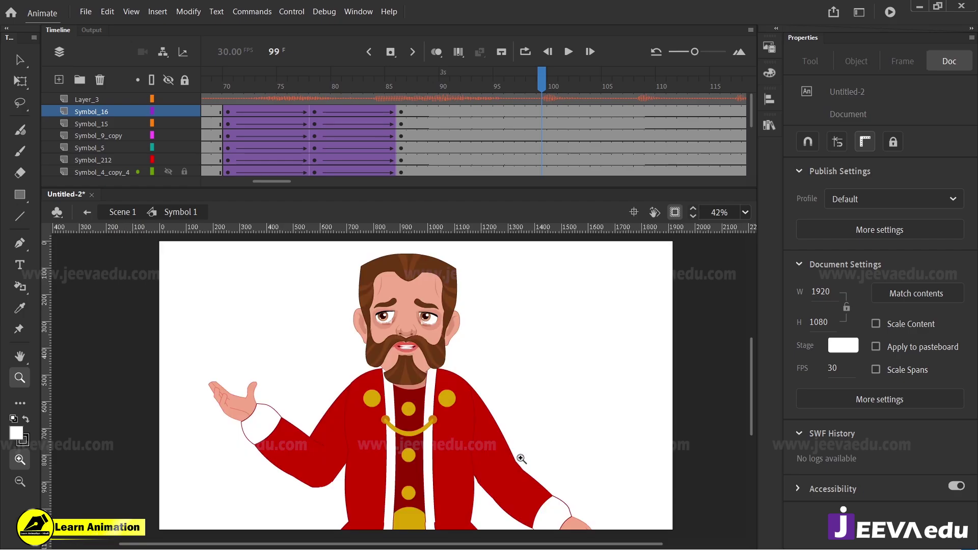
Scrub the dialogue after frame 86 and insert keyframes on all body and head layers at frame 97
left_click_drag(497, 86, 403, 123)
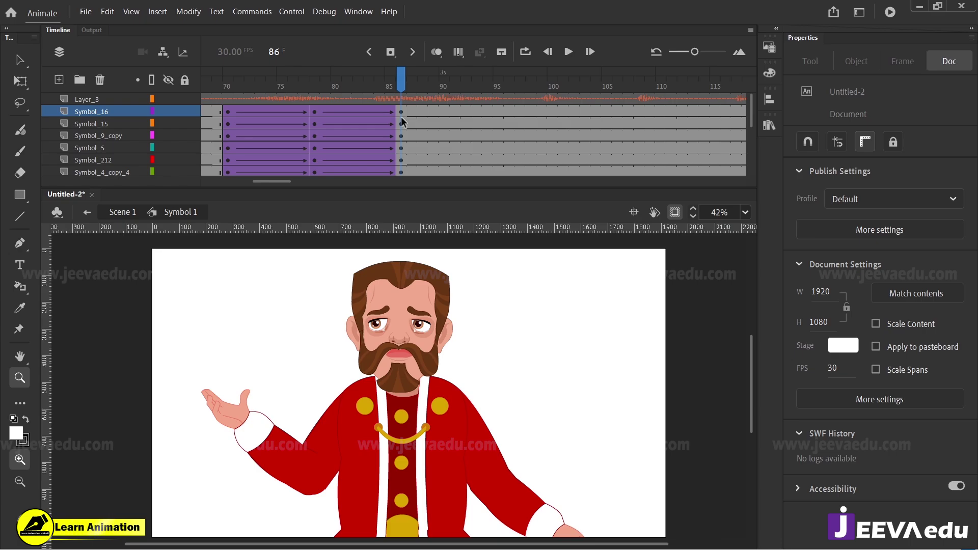
left_click_drag(419, 85, 512, 121)
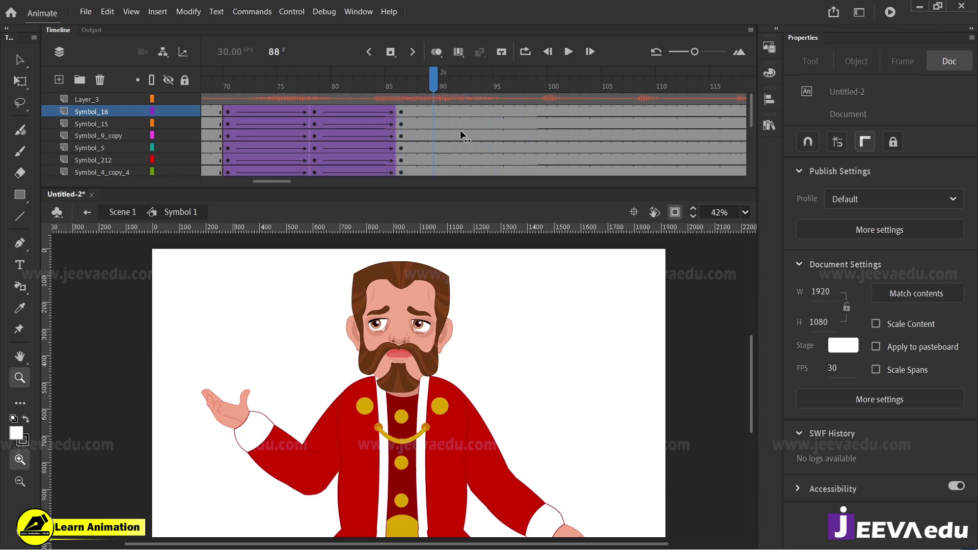
left_click_drag(407, 135, 497, 125)
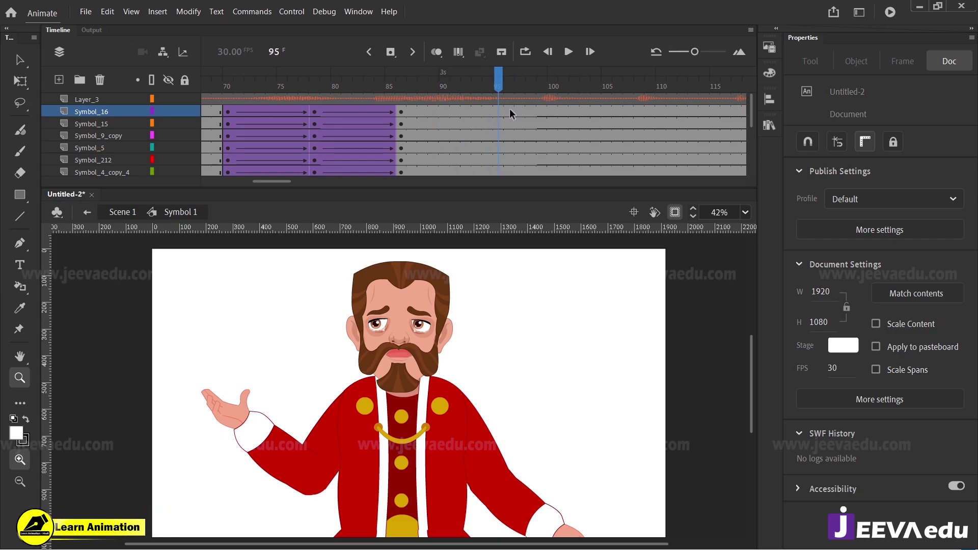
left_click(520, 93)
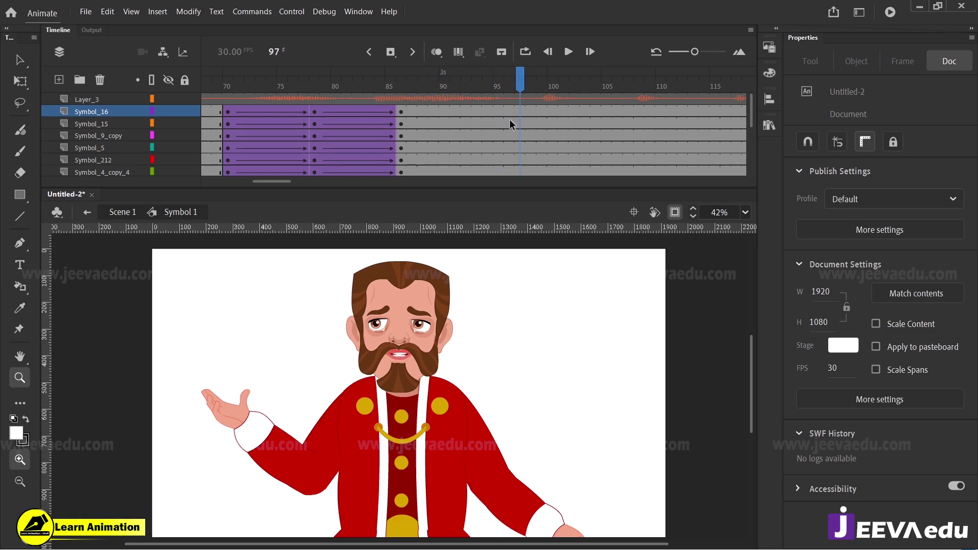
left_click_drag(518, 109, 528, 132)
scroll(527, 132, "up", 3)
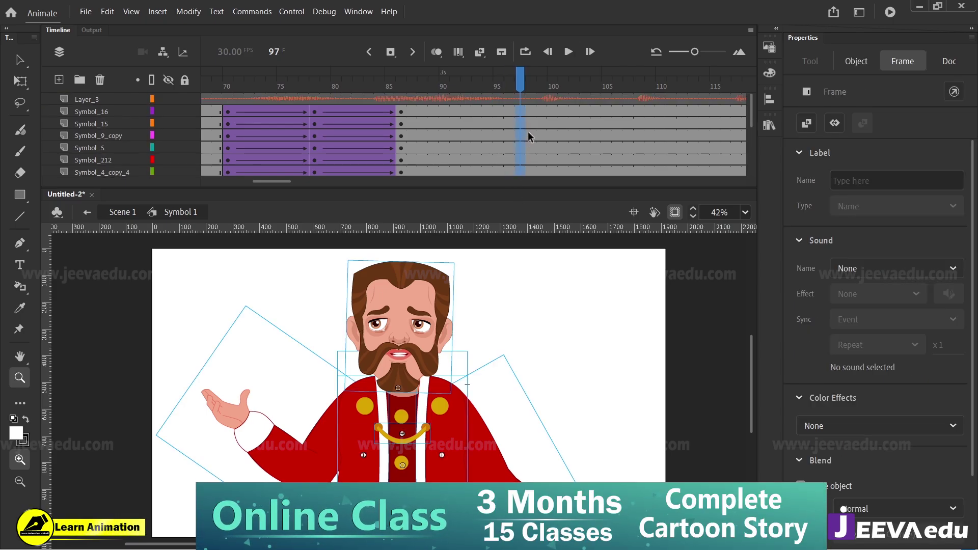
key("F6")
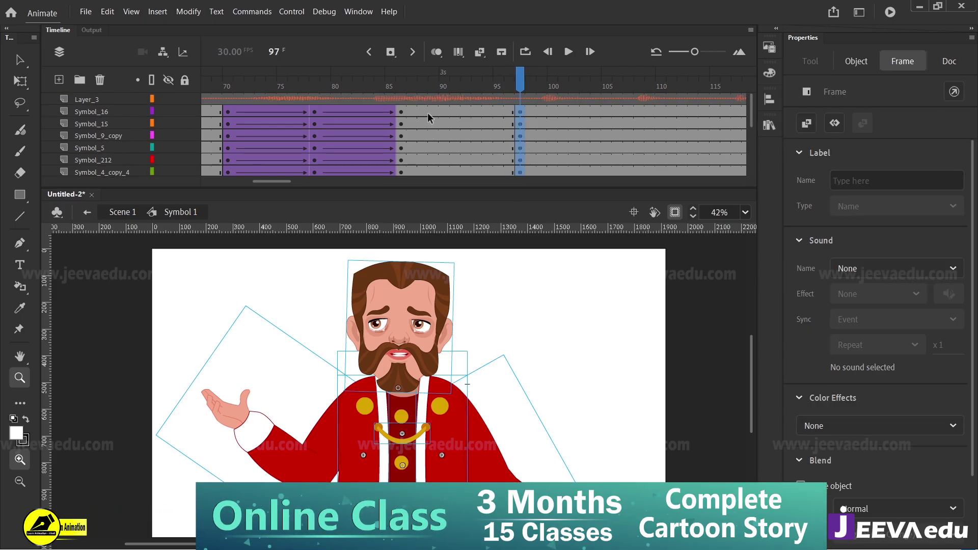
Insert keyframes on all body and head layers at frame 88 and create classic tweens between frames 88 and 97
left_click_drag(423, 110, 431, 148)
scroll(431, 148, "up", 5)
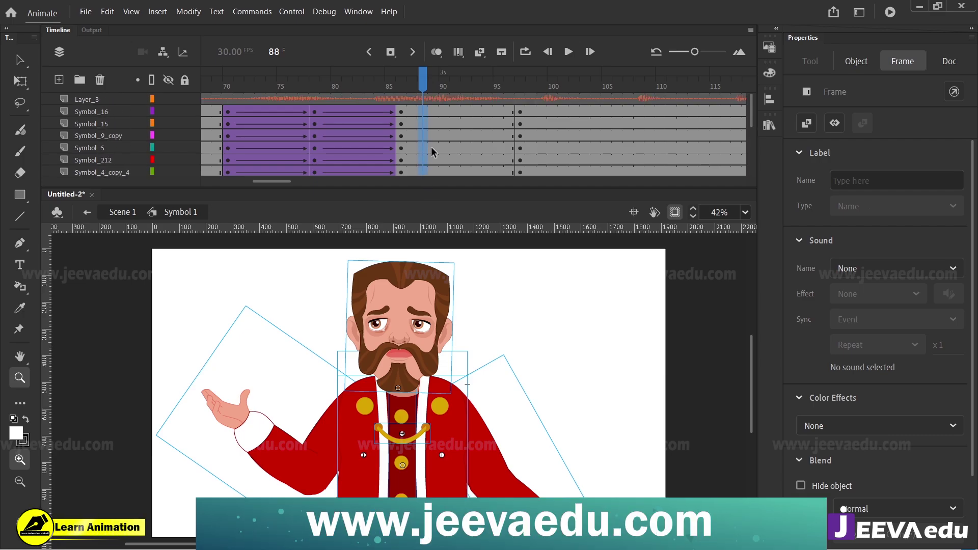
left_click_drag(454, 112, 467, 175)
right_click(478, 153)
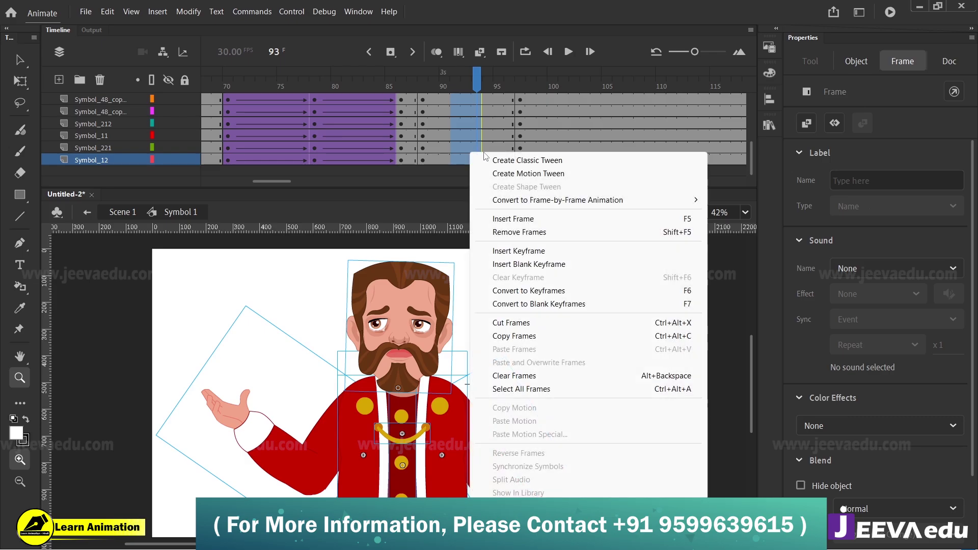
left_click(509, 160)
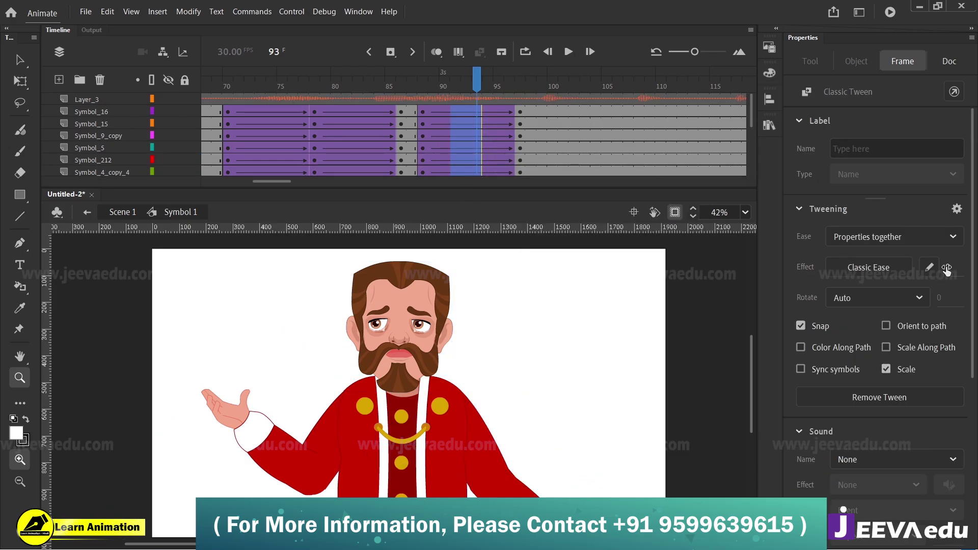
Ease the classic tweens between frames 88 and 97 and select the keyframes at frame 97
left_click_drag(948, 200, 949, 176)
left_click_drag(484, 77, 520, 134)
Select the upper-body parts at frame 97, move their pivot to the waist and tilt them slightly counter-clockwise
key("v")
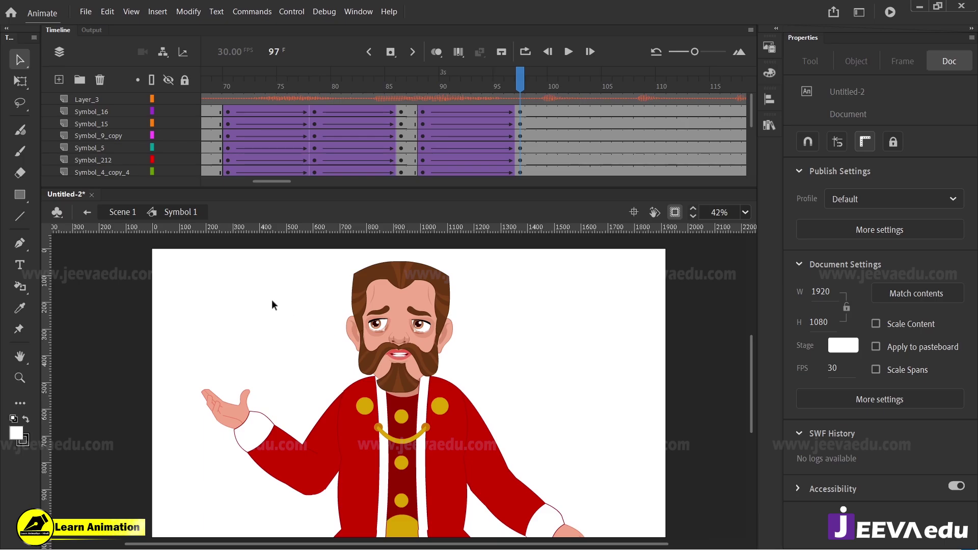
left_click_drag(228, 283, 575, 537)
key("q")
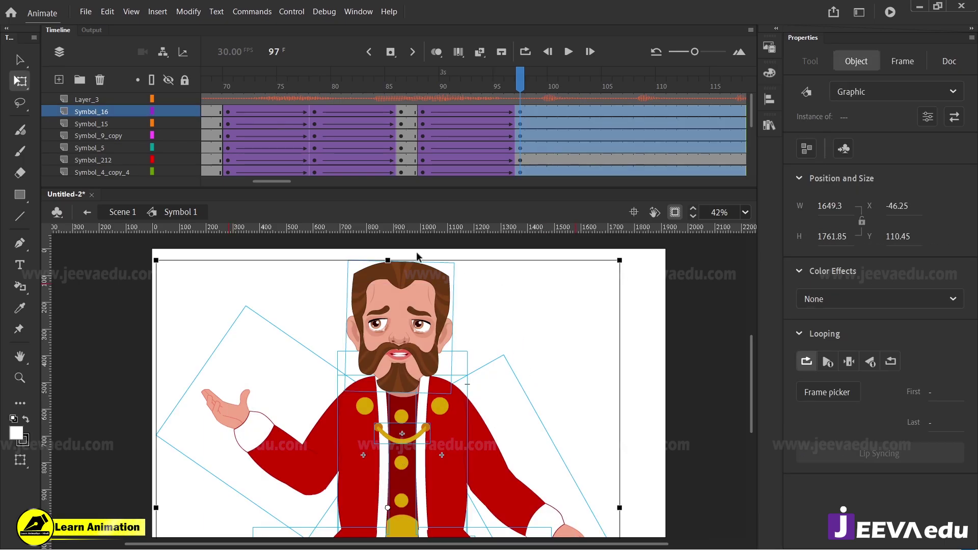
left_click_drag(225, 299, 556, 473)
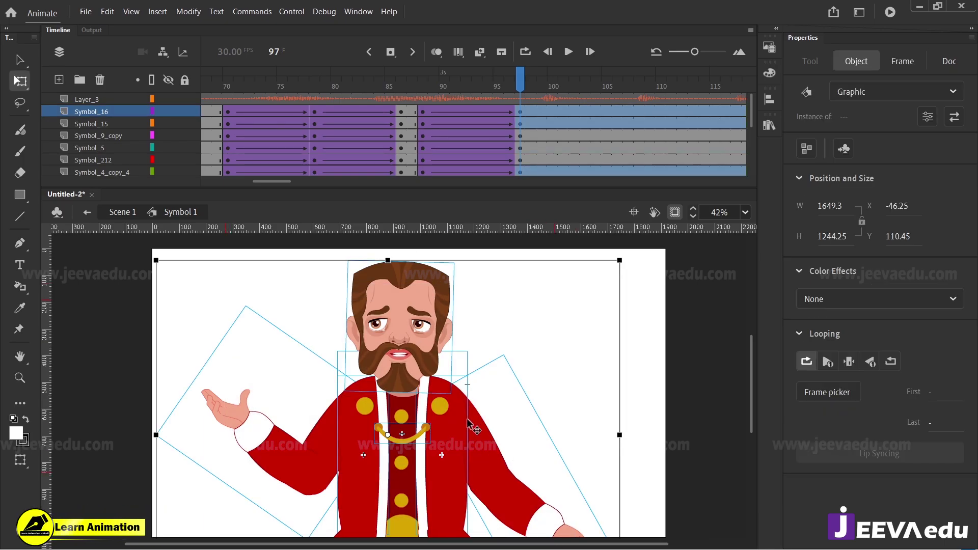
key("z")
left_click(461, 380, "alt")
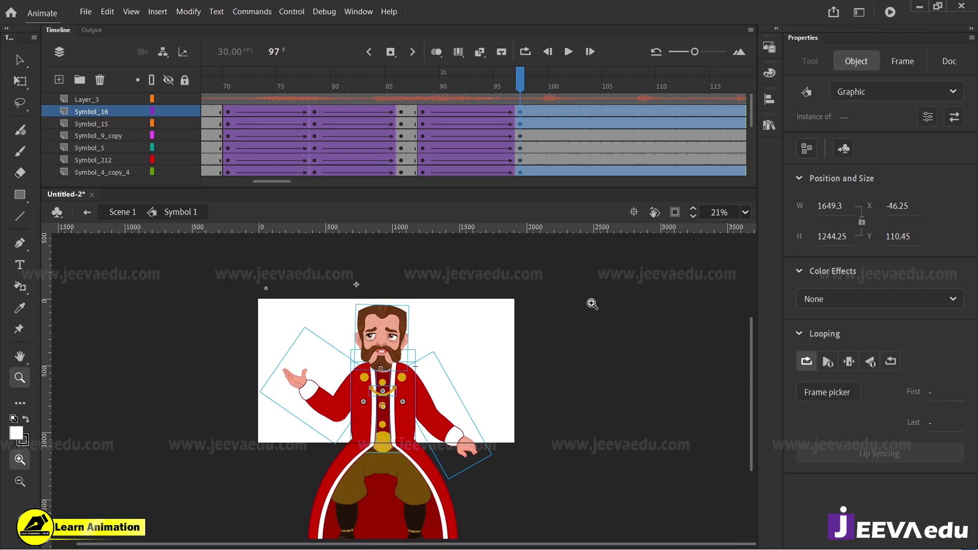
key("v")
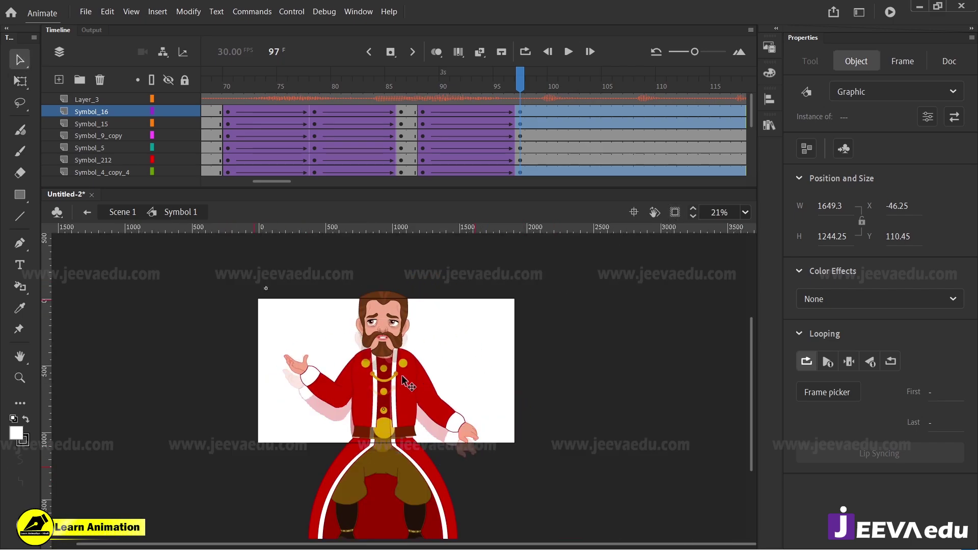
key("q")
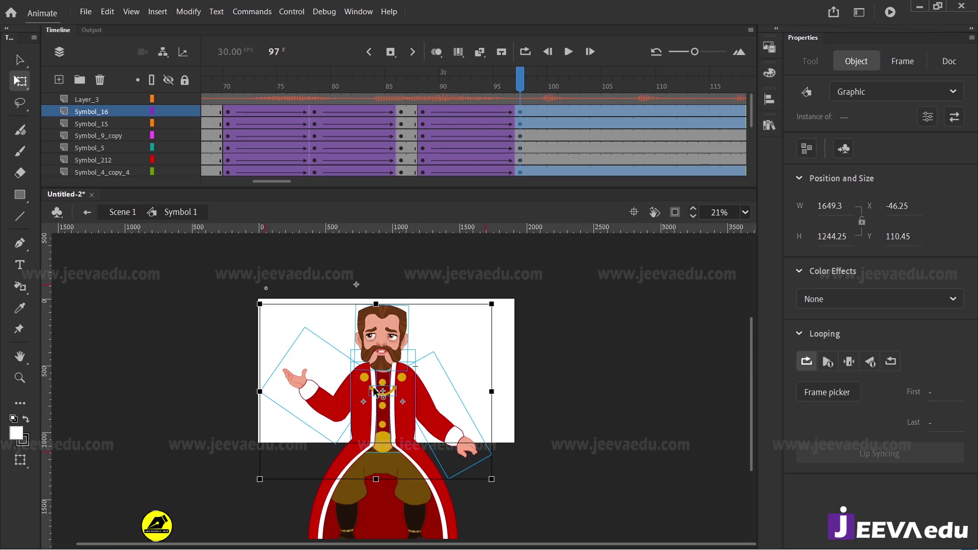
left_click_drag(381, 443, 379, 442)
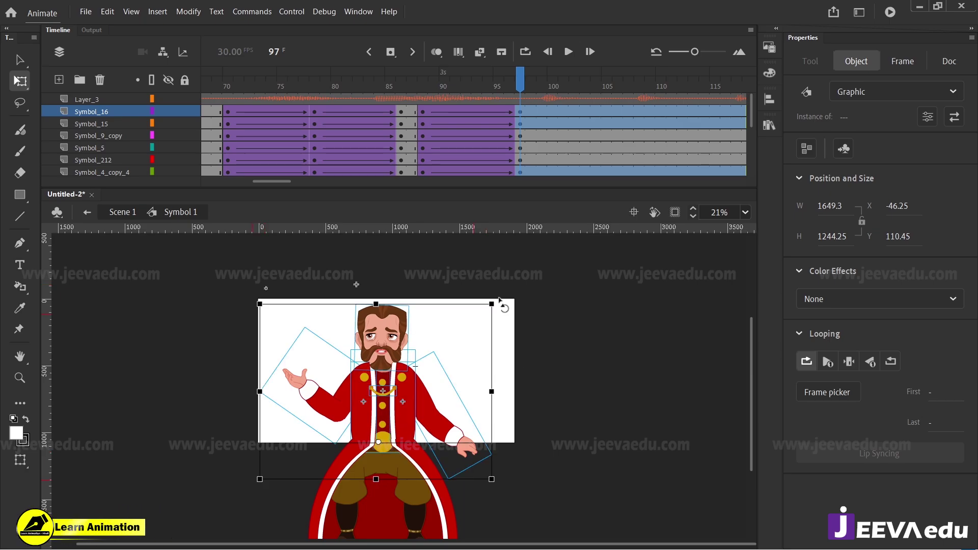
left_click_drag(499, 299, 492, 298)
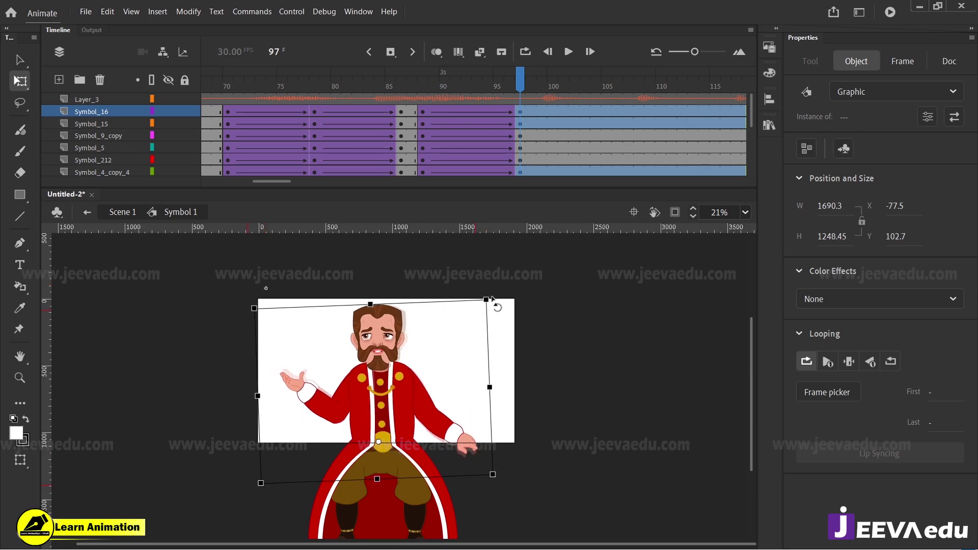
left_click(492, 300)
Rotate the head slightly clockwise and swing both arms slightly downward at frame 97
left_click(395, 304)
left_click_drag(403, 296, 418, 337)
left_click(433, 411)
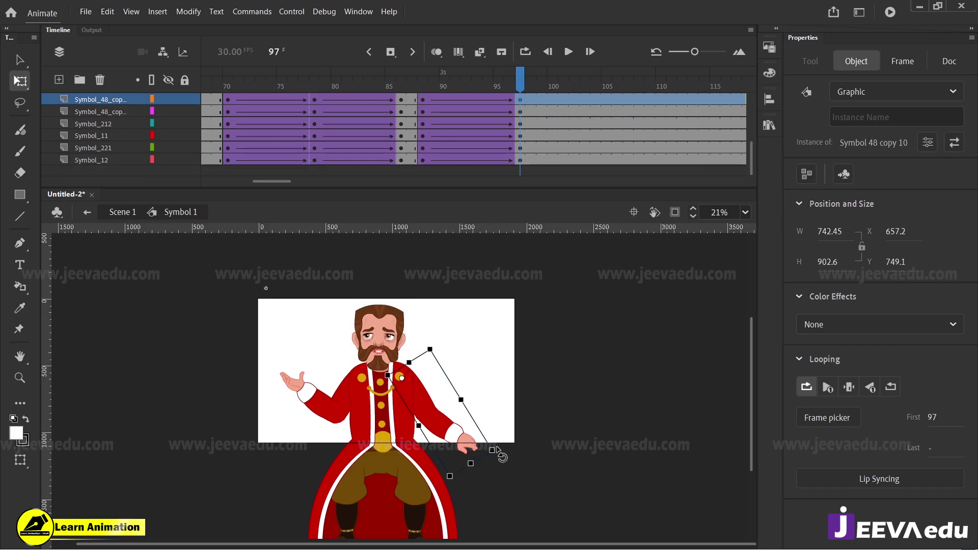
left_click_drag(497, 450, 490, 457)
left_click(329, 407)
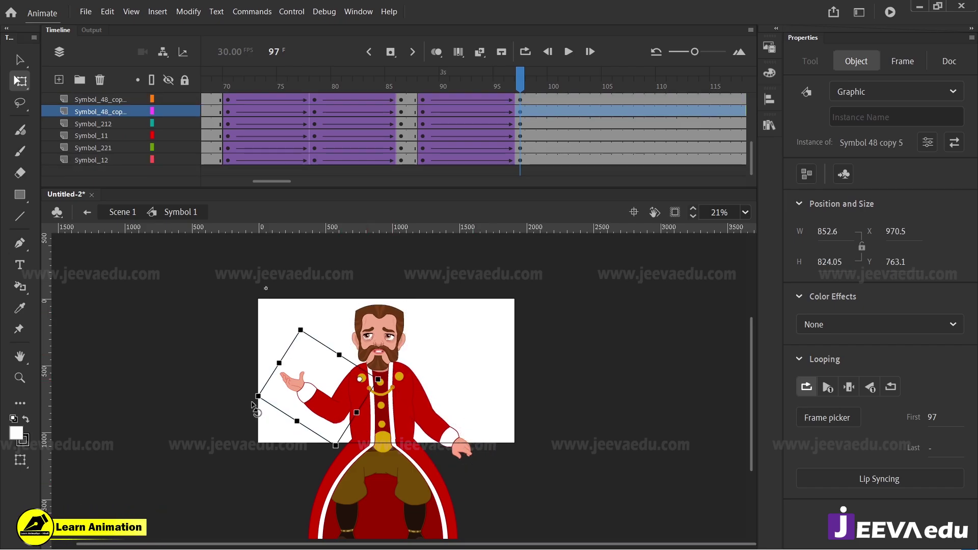
left_click_drag(253, 406, 260, 412)
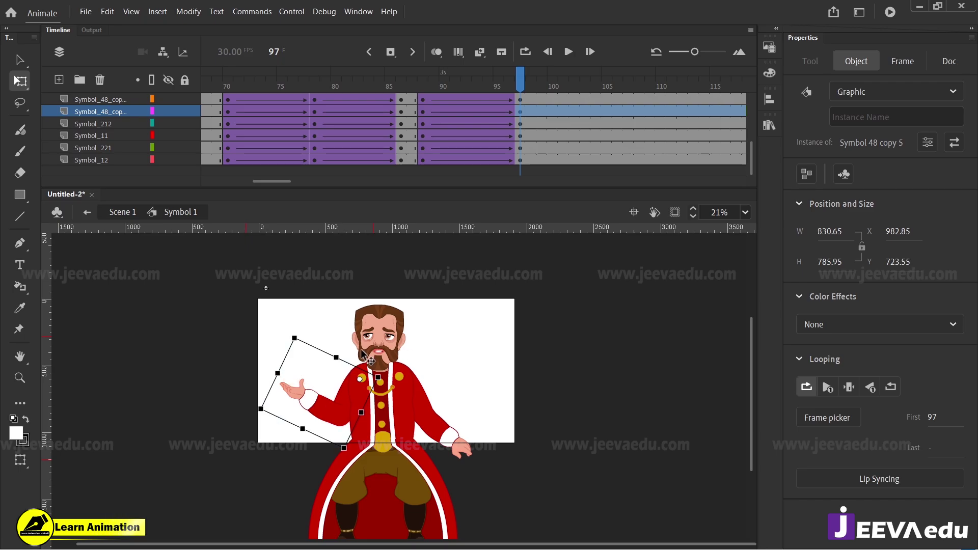
key("z")
left_click_drag(247, 290, 550, 459)
left_click_drag(519, 428, 522, 417)
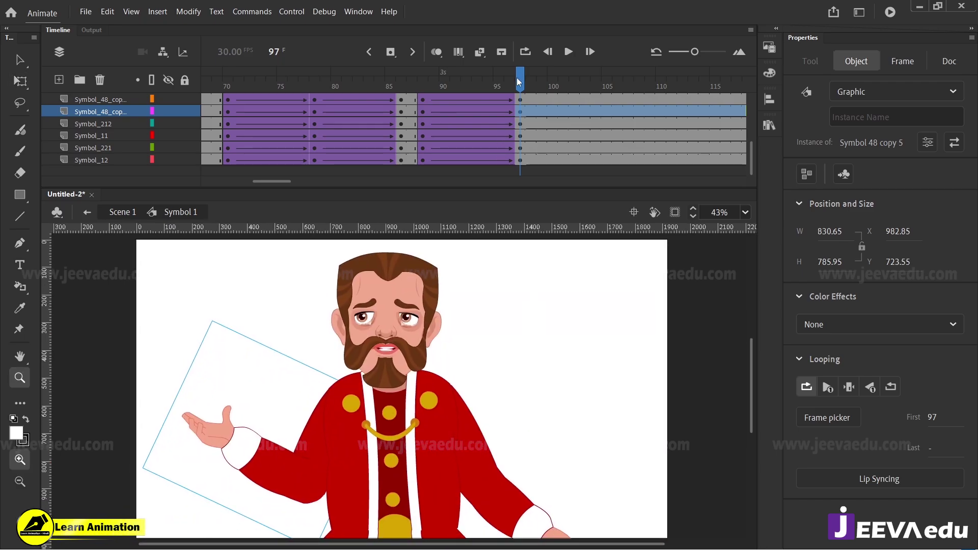
mouse_move(518, 81)
left_mouse_down()
mouse_move(415, 80)
mouse_move(518, 81)
left_mouse_up()
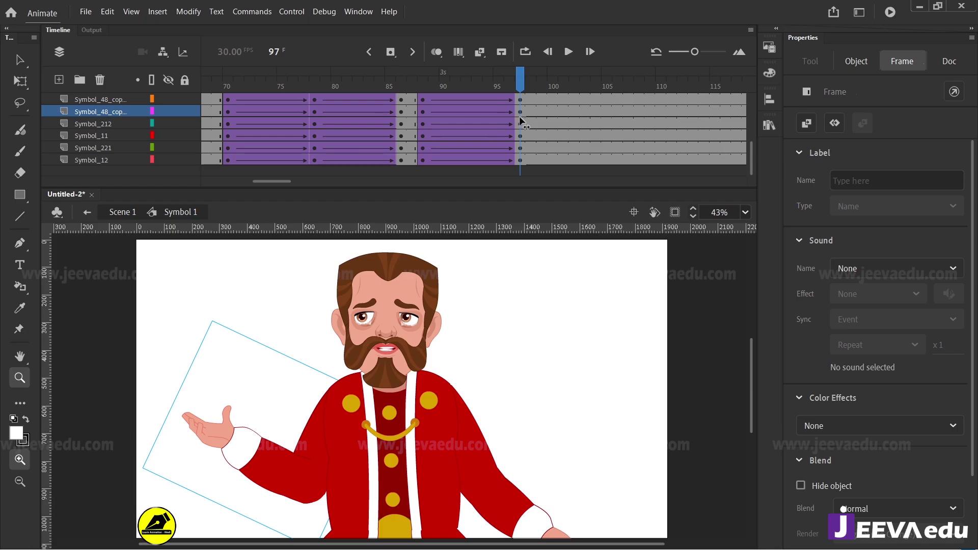
mouse_move(519, 121)
left_mouse_down()
mouse_move(454, 123)
mouse_move(525, 126)
left_mouse_up()
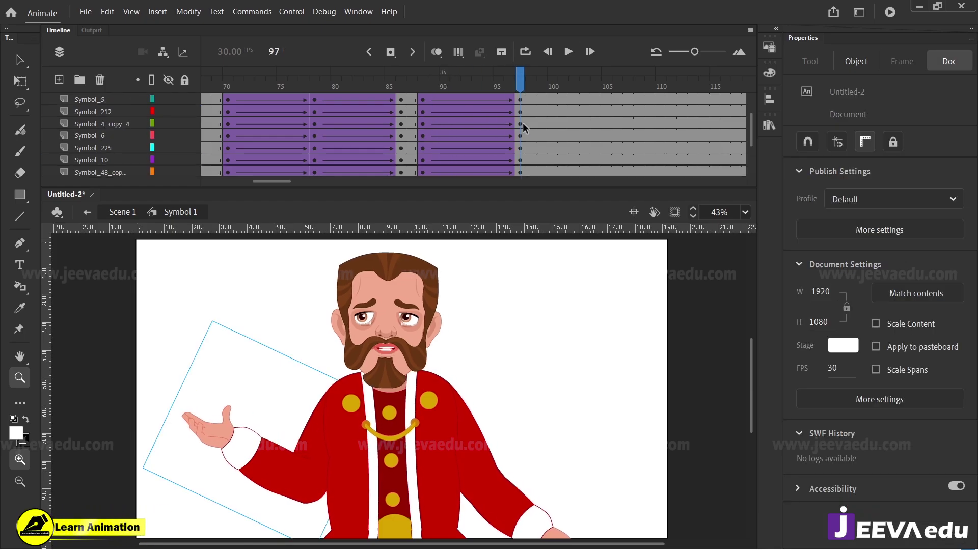
scroll(524, 126, "up", 1)
left_click_drag(523, 127, 518, 146)
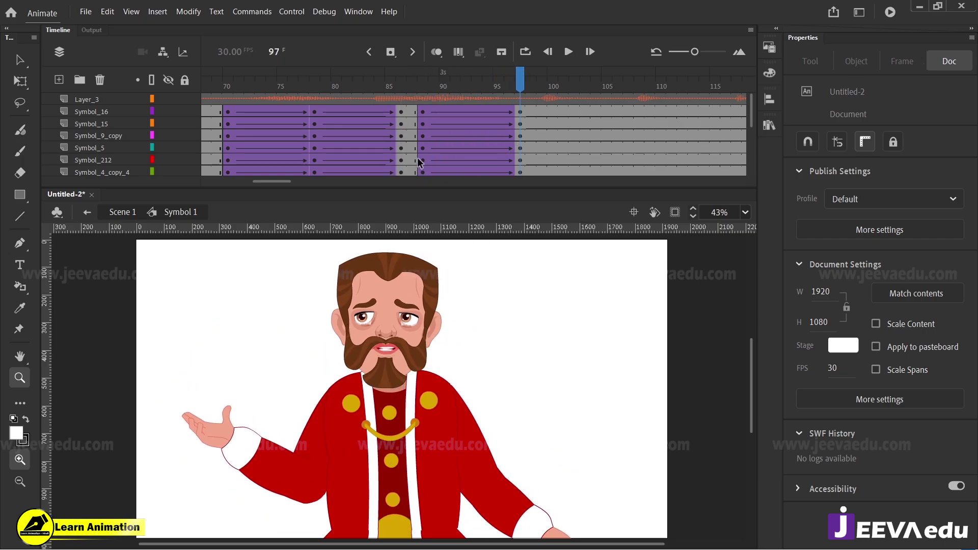
left_click(520, 112)
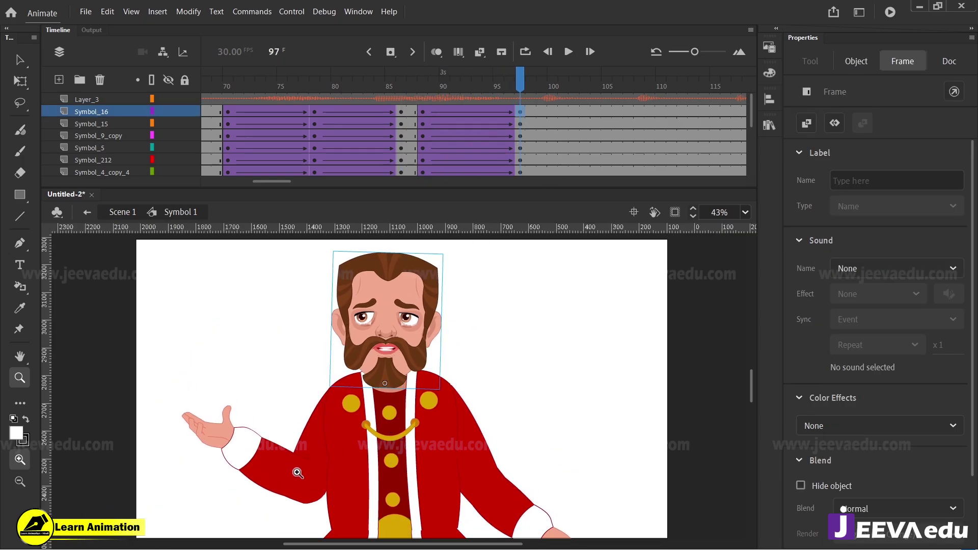
Inside the raised arm's symbol, keyframe the forearm at frames 88 and 97 and join them with a classic tween of ease 100
key("v")
left_click(313, 463)
double_click(313, 463)
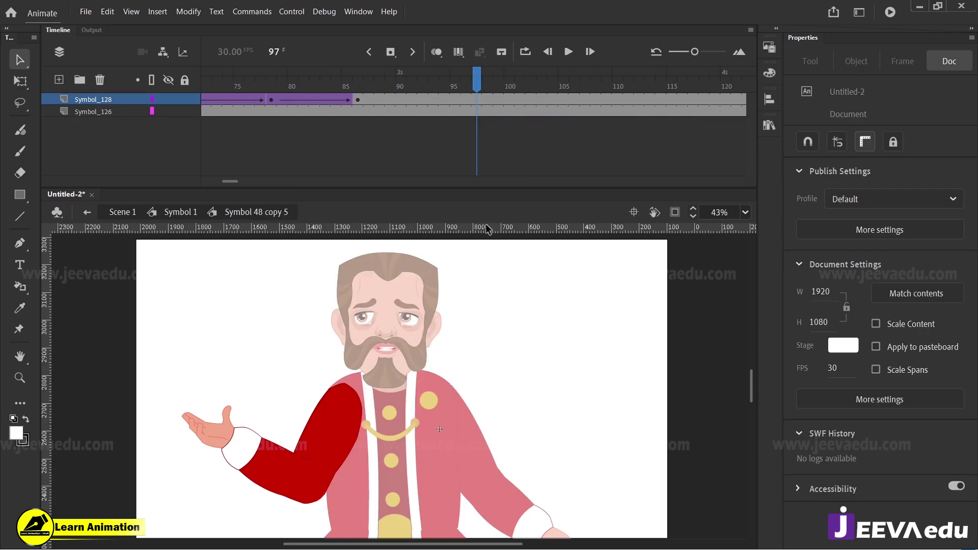
left_click(479, 100)
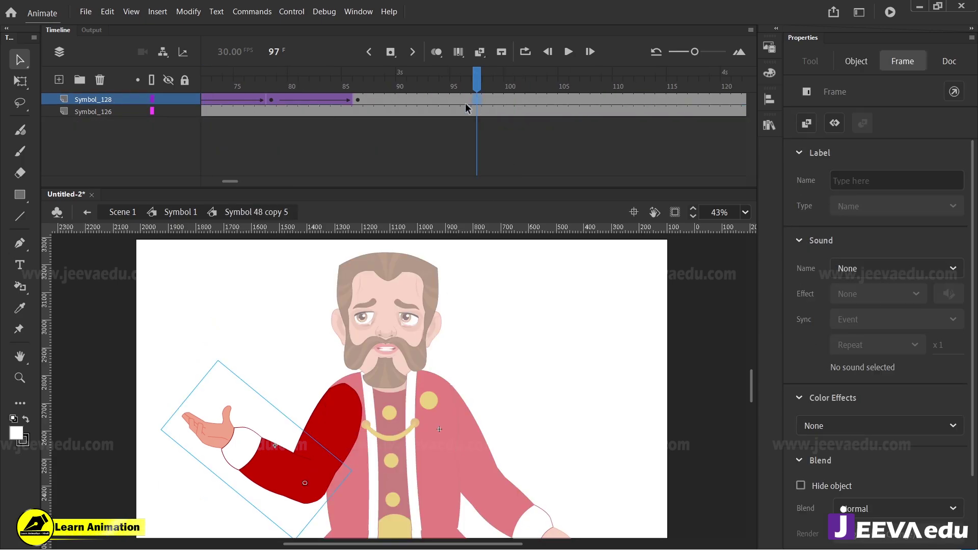
left_click(381, 99)
right_click(415, 99)
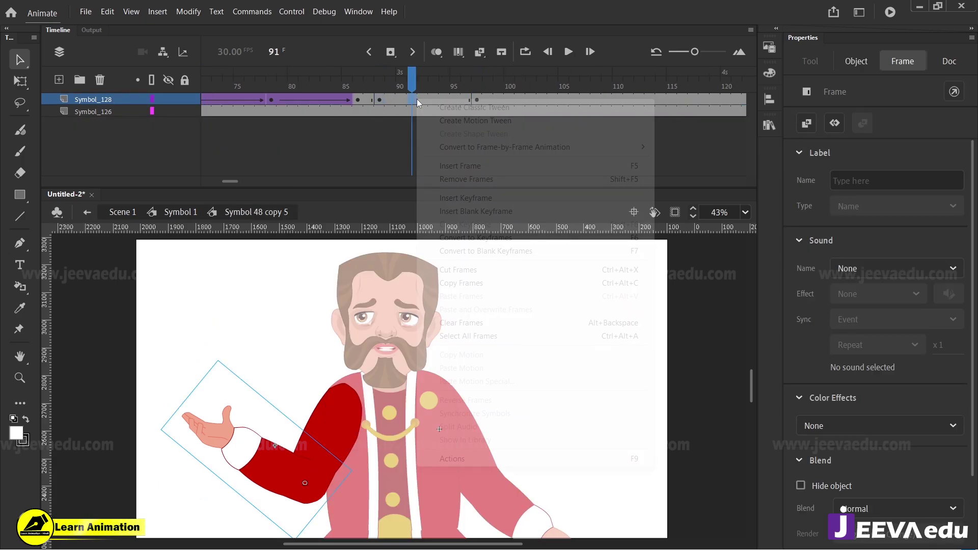
left_click(466, 105)
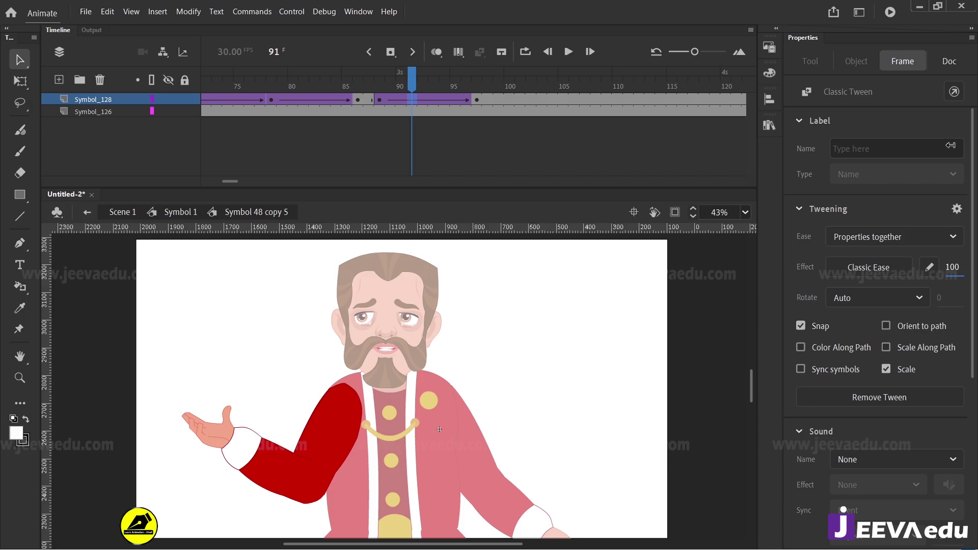
Rotate the raised arm's forearm slightly upward at frame 97
left_click(477, 100)
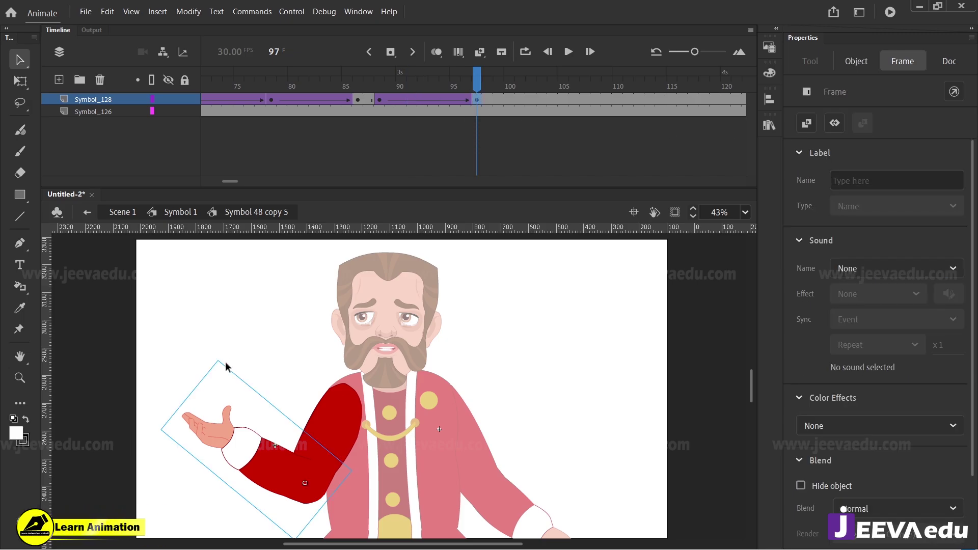
key("q")
left_click_drag(225, 356, 304, 360)
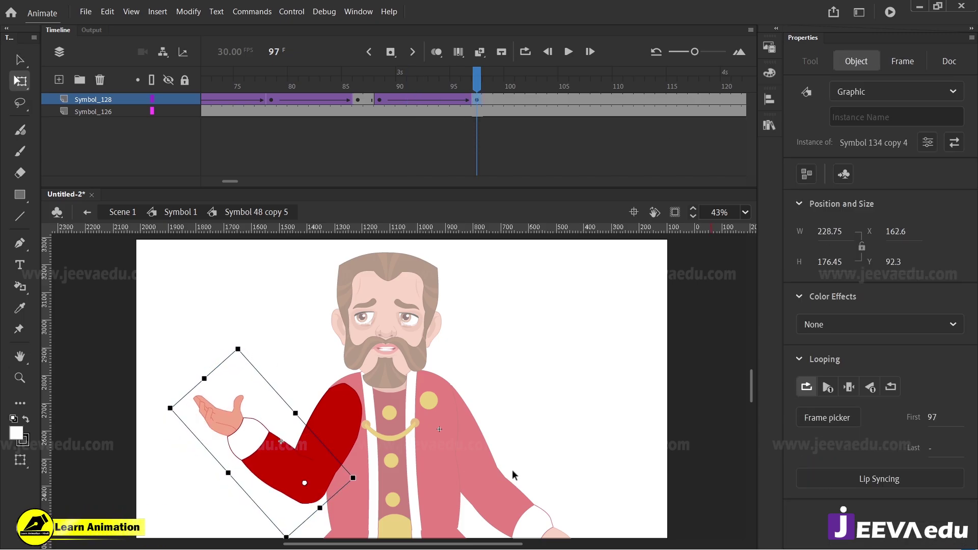
Inside the lowered arm's symbol, keyframe the forearm at frames 88 and 97 and join them with a classic tween of ease 100
left_click(494, 507)
double_click(497, 505)
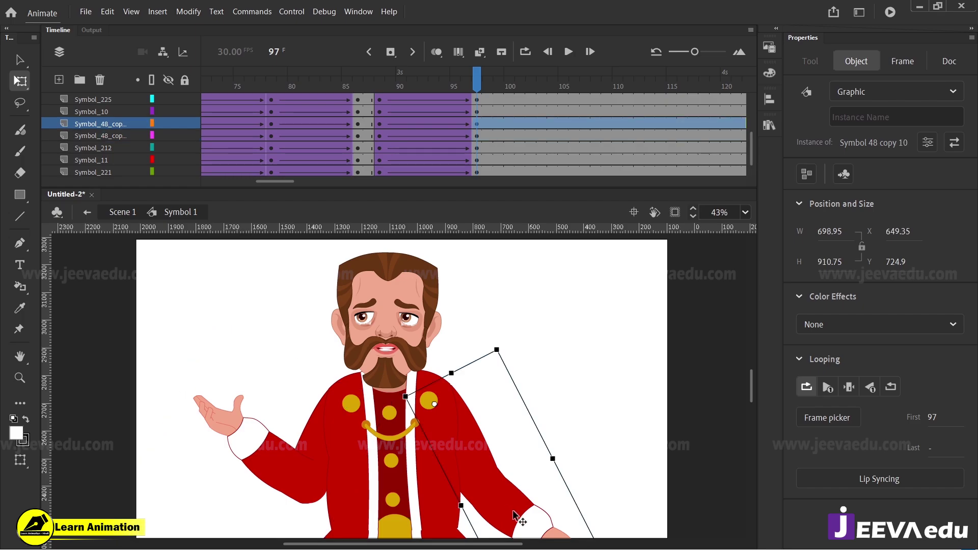
double_click(511, 506)
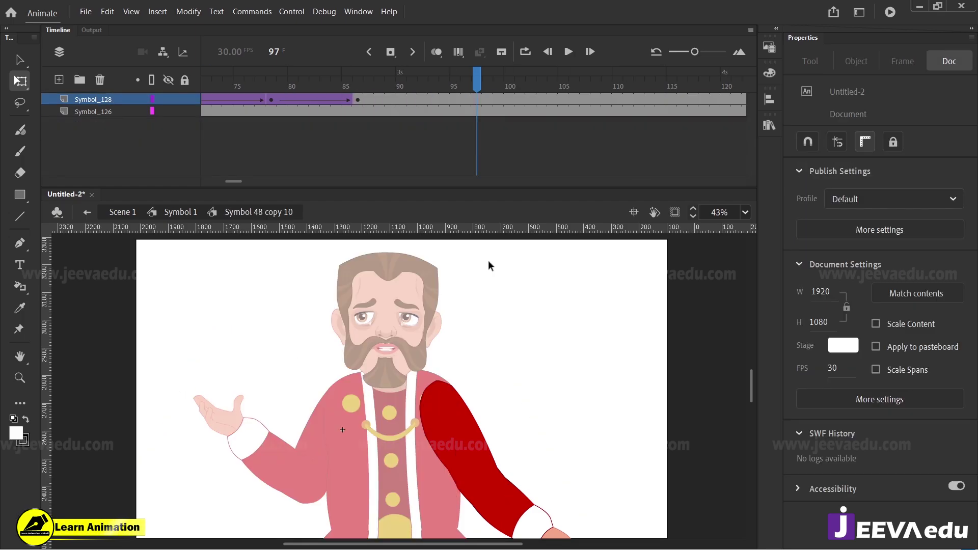
left_click(476, 101)
key("F6")
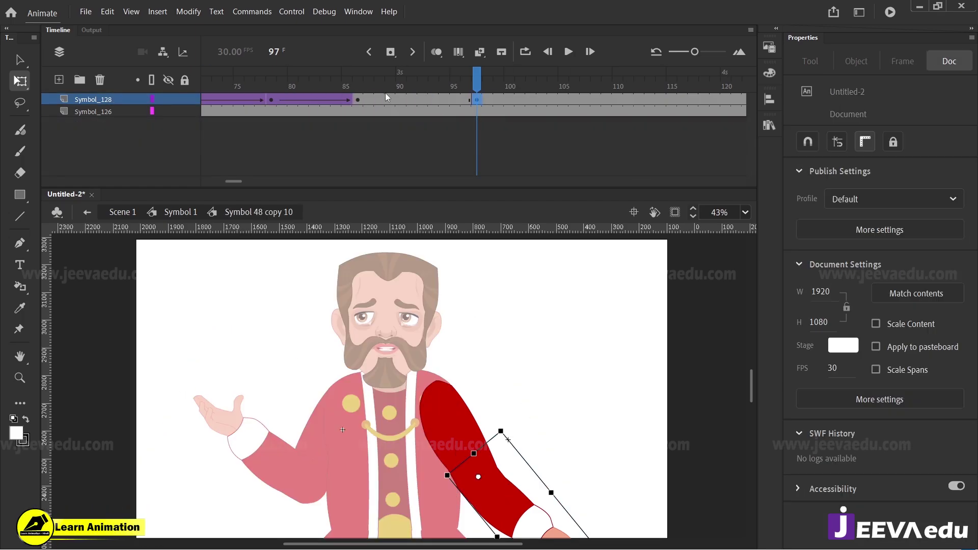
left_click(382, 97)
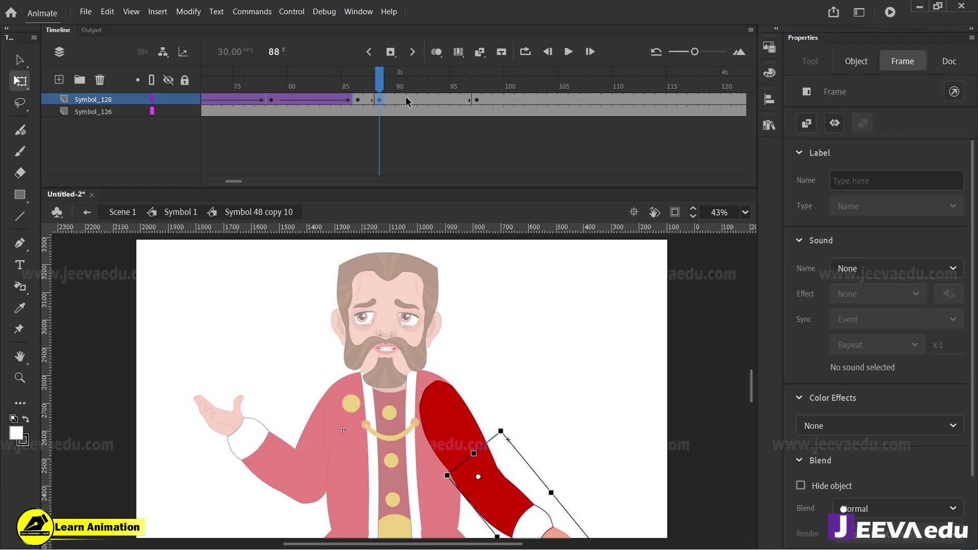
right_click(403, 100)
left_click(458, 103)
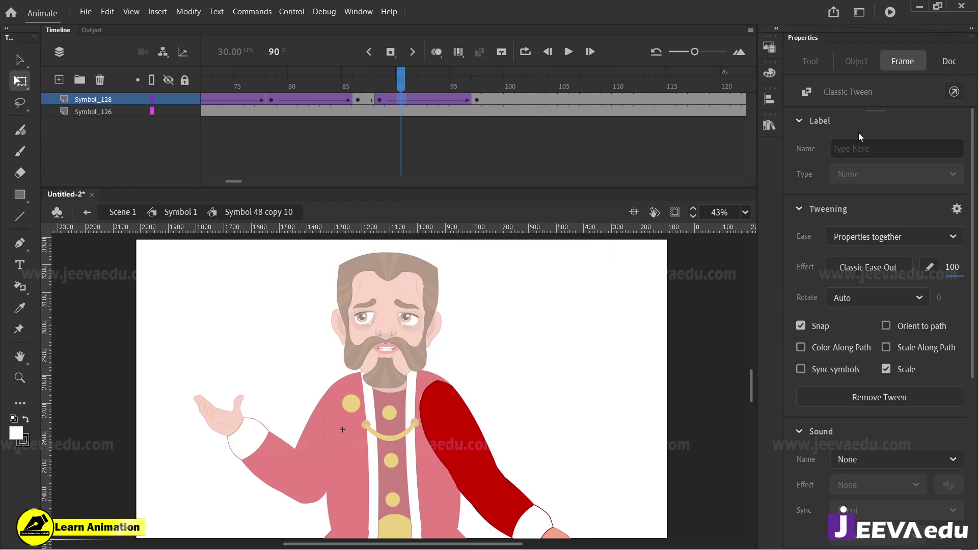
Rotate the lowered arm's forearm slightly outward at frame 97 and return to the Symbol 1 timeline
left_click(478, 104)
scroll(549, 335, "down", 3)
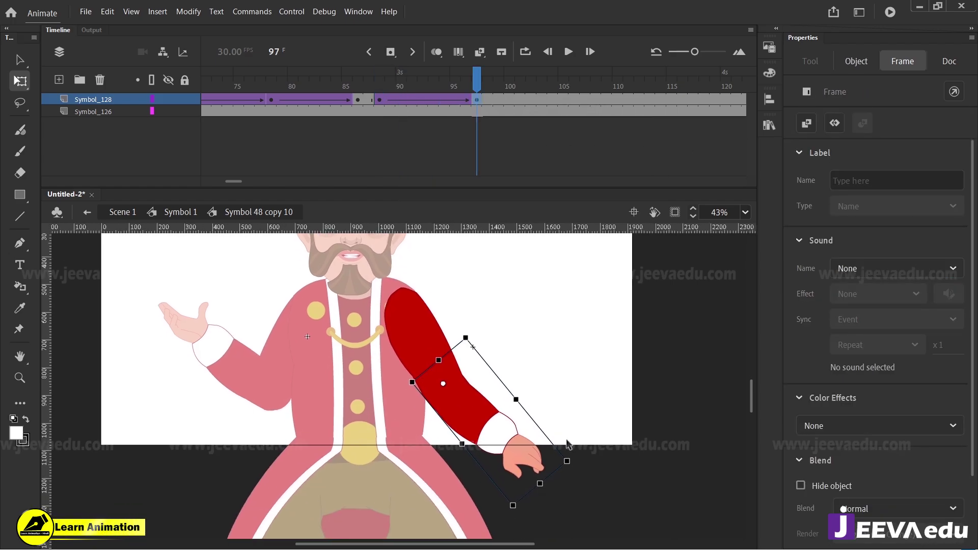
left_click_drag(570, 460, 580, 448)
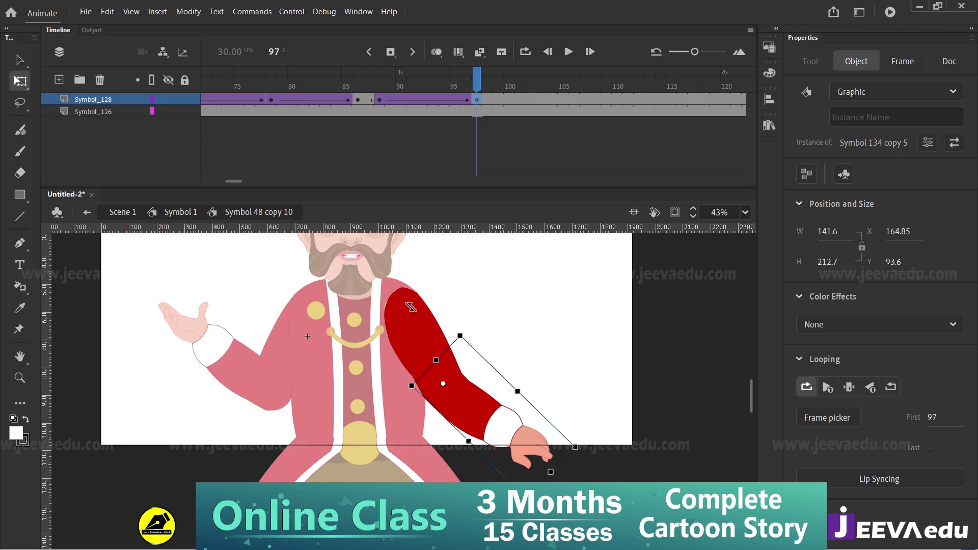
left_click(165, 214)
left_click_drag(455, 83, 476, 143)
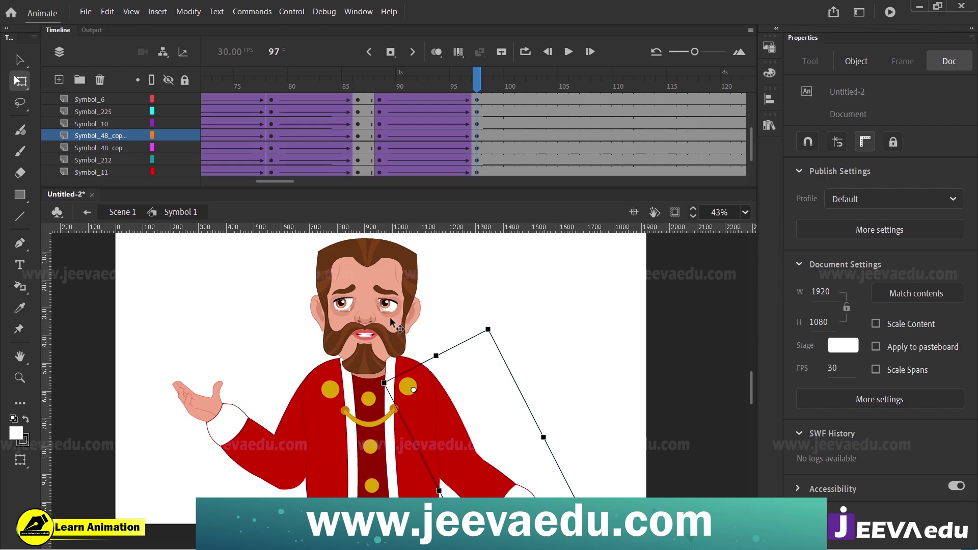
Inside the head symbol, open the viewer's-left eye symbol and insert a keyframe at frame 88 on the Symbol_234 layer
key("z")
left_click(370, 310)
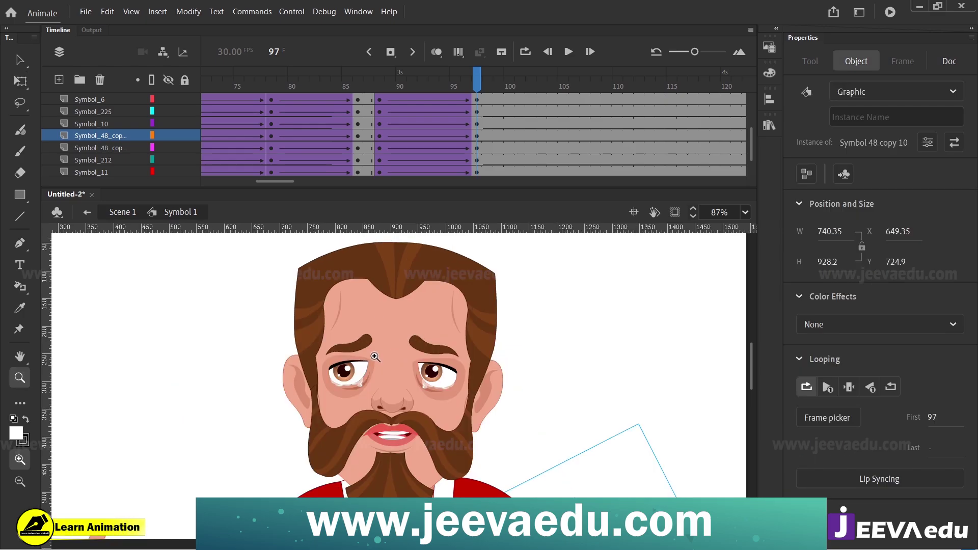
key("v")
left_click(358, 369)
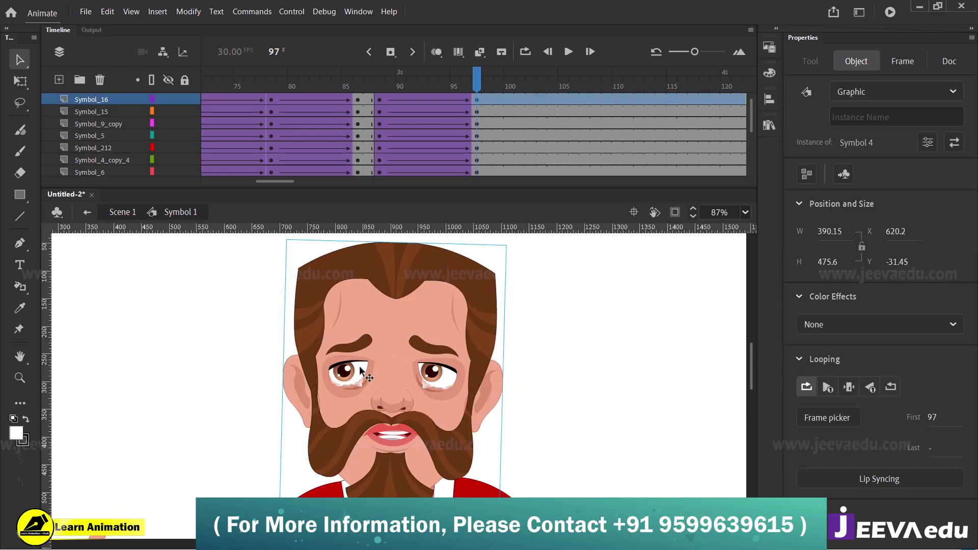
double_click(359, 375)
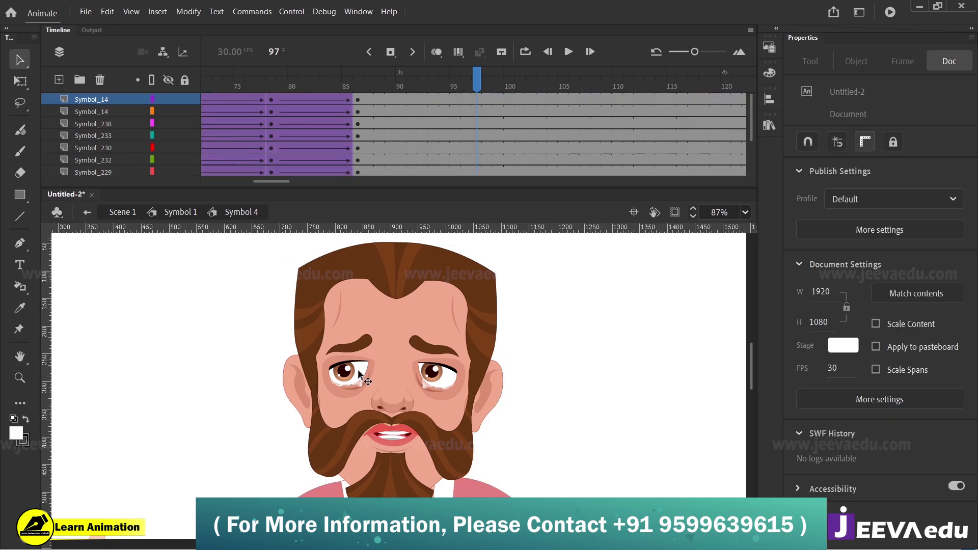
left_click(352, 376)
double_click(352, 376)
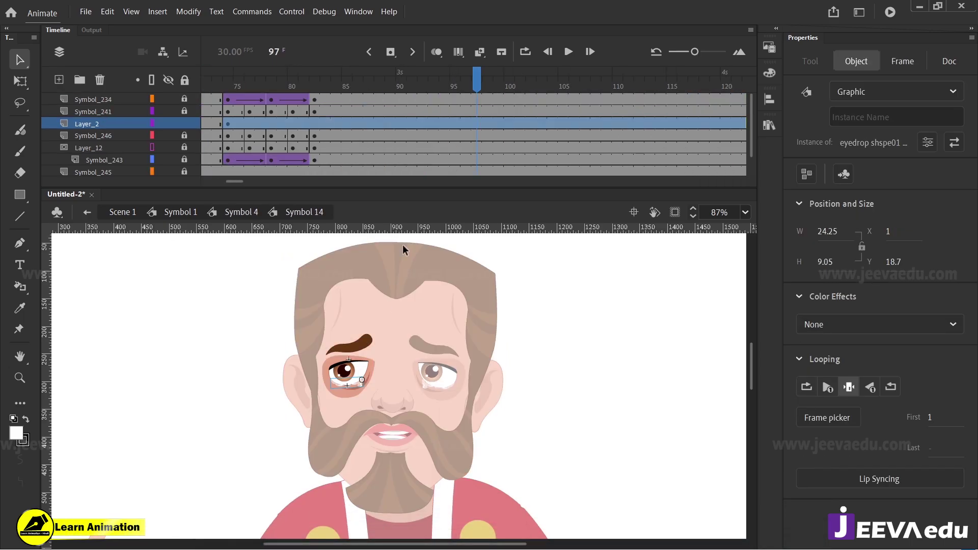
left_click(477, 98)
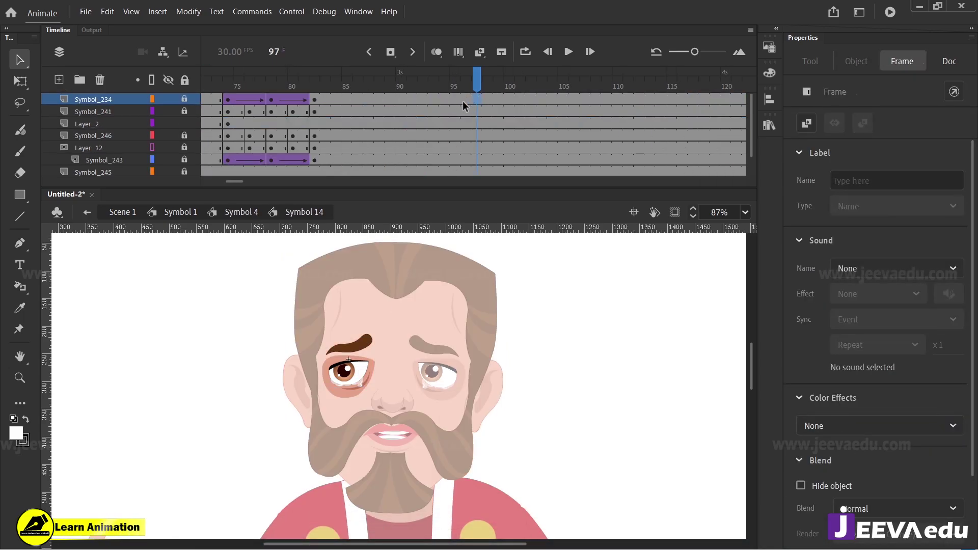
left_click(395, 99)
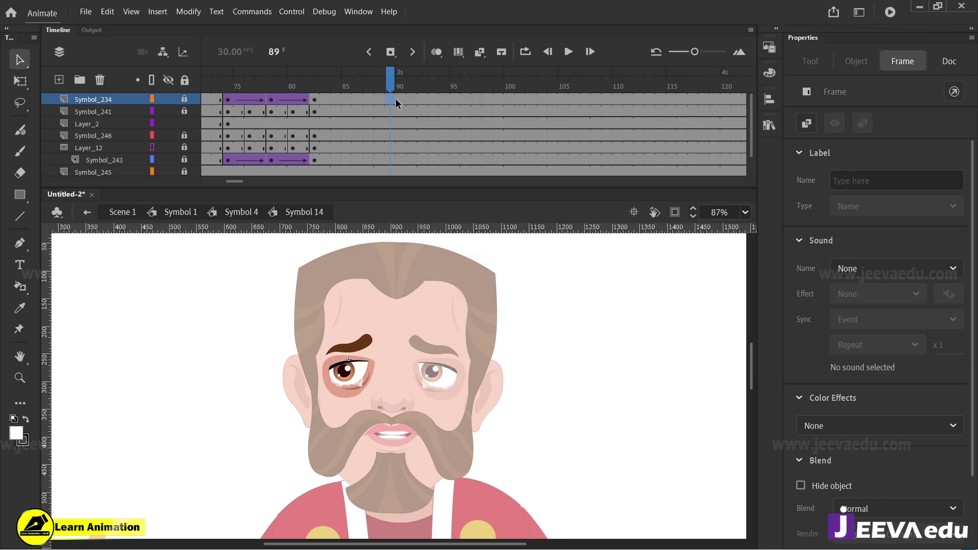
left_click(381, 99)
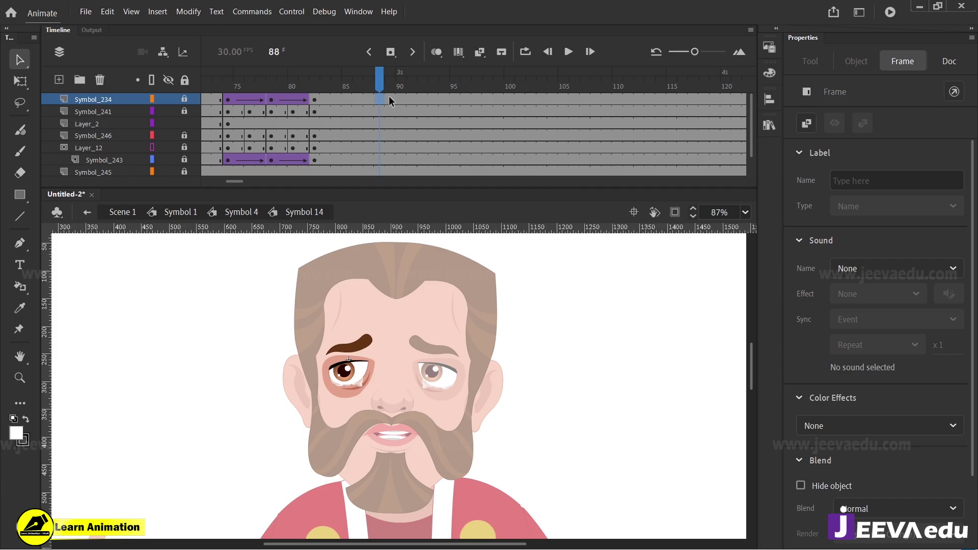
Copy the eye-closing frames 74 to 78 to frame 88 and remove the extra classic tweens after frame 92 on Symbol_234 and Symbol_243
left_click_drag(302, 86, 270, 86)
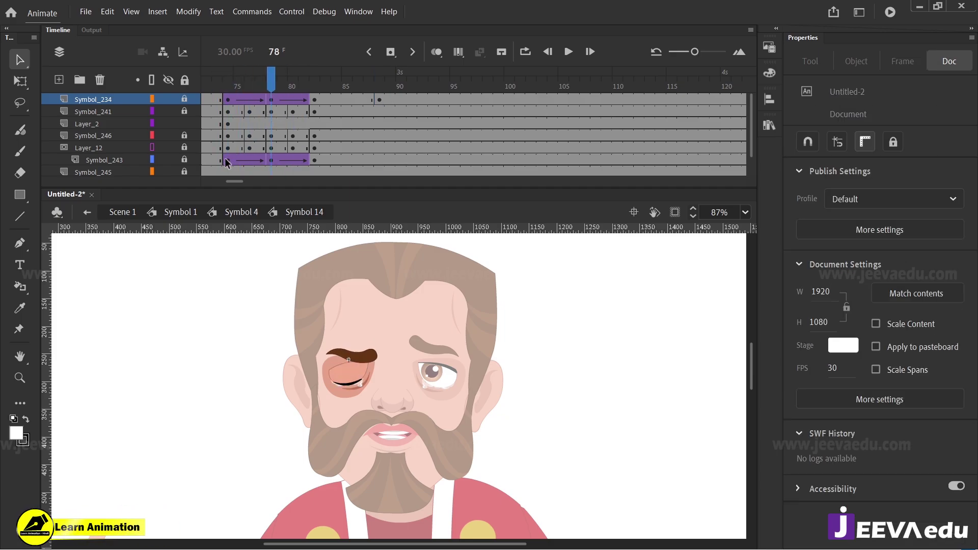
left_click_drag(227, 160, 392, 97)
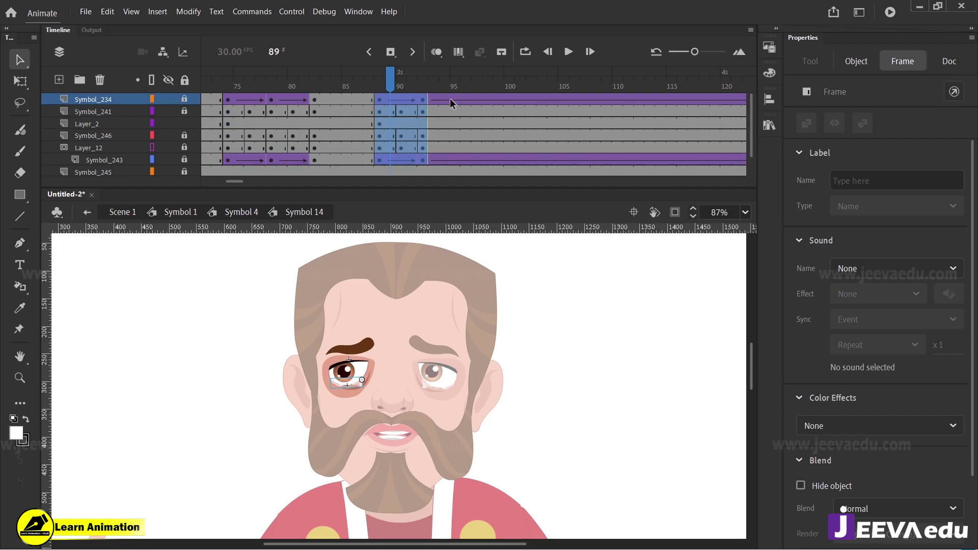
right_click(451, 99)
left_click(468, 105)
right_click(453, 155)
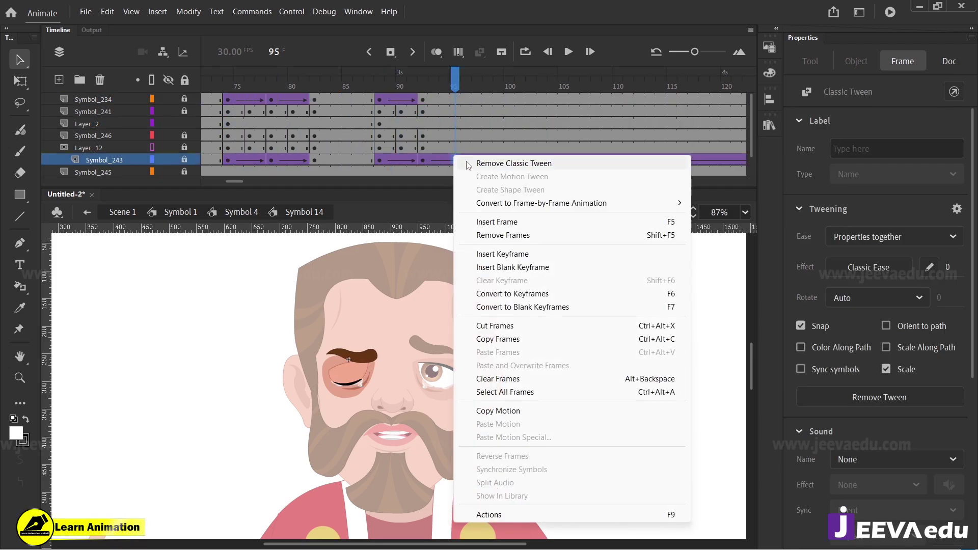
left_click(468, 163)
left_click(408, 88)
left_click(433, 138)
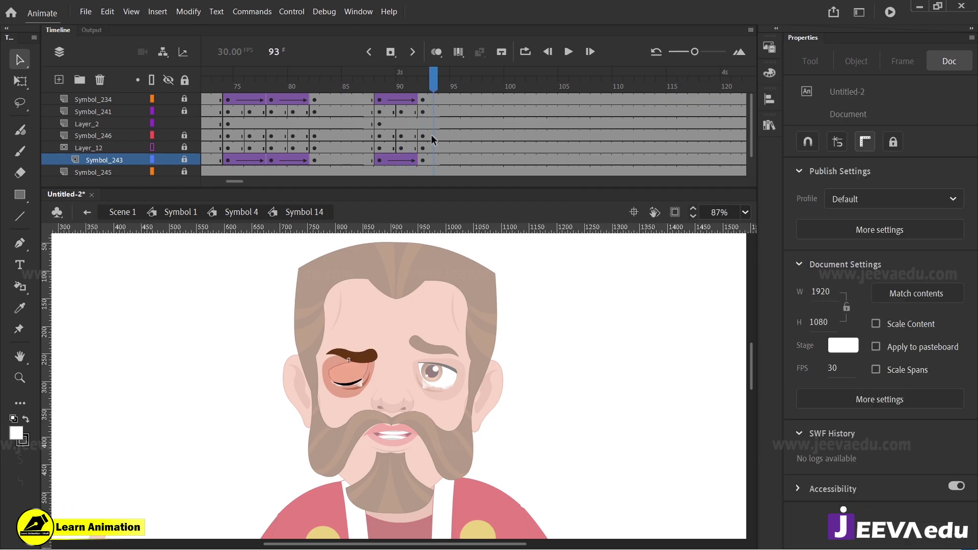
Inside the other eye's symbol, keyframe Symbol_234 at frame 88 and copy the eye-closing frames 74 to 78 there
left_click(376, 98)
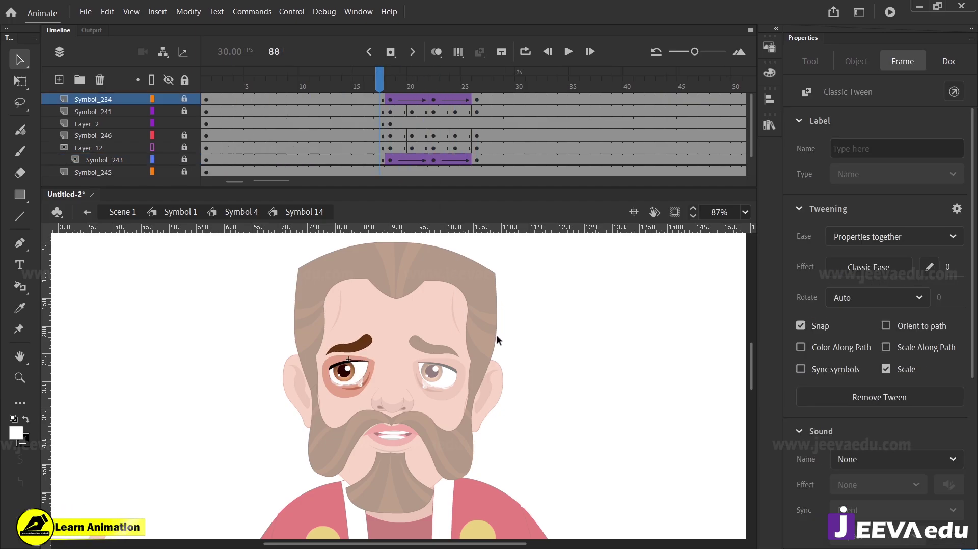
double_click(496, 335)
double_click(441, 383)
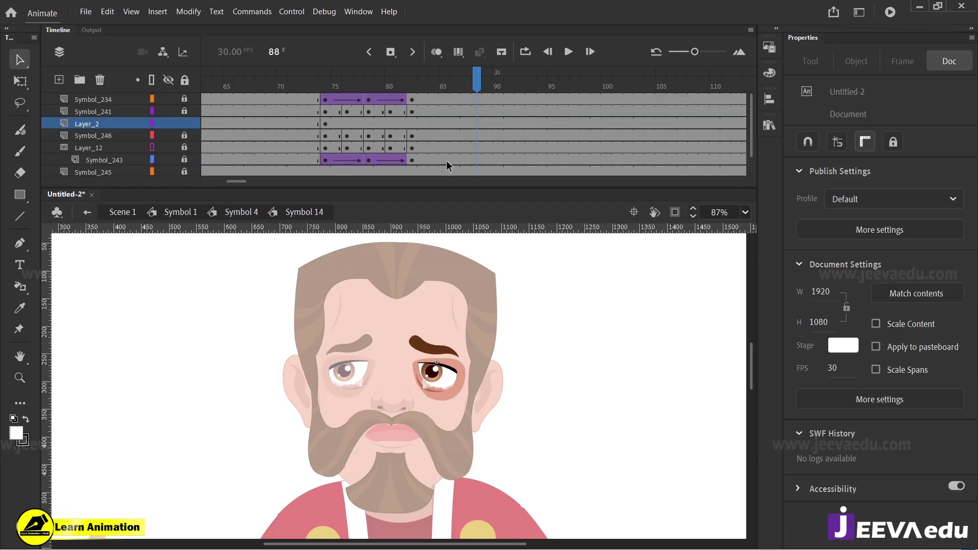
left_click(478, 100)
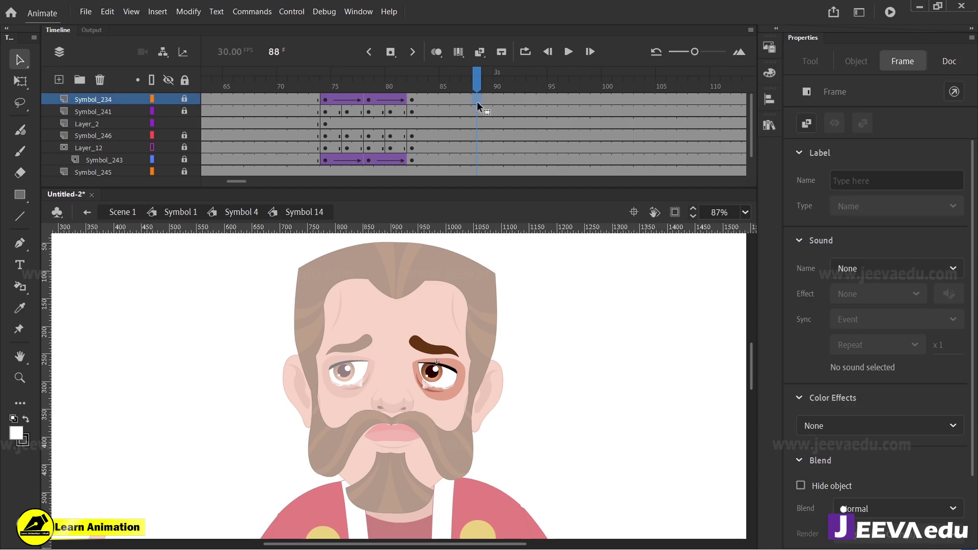
key("F6")
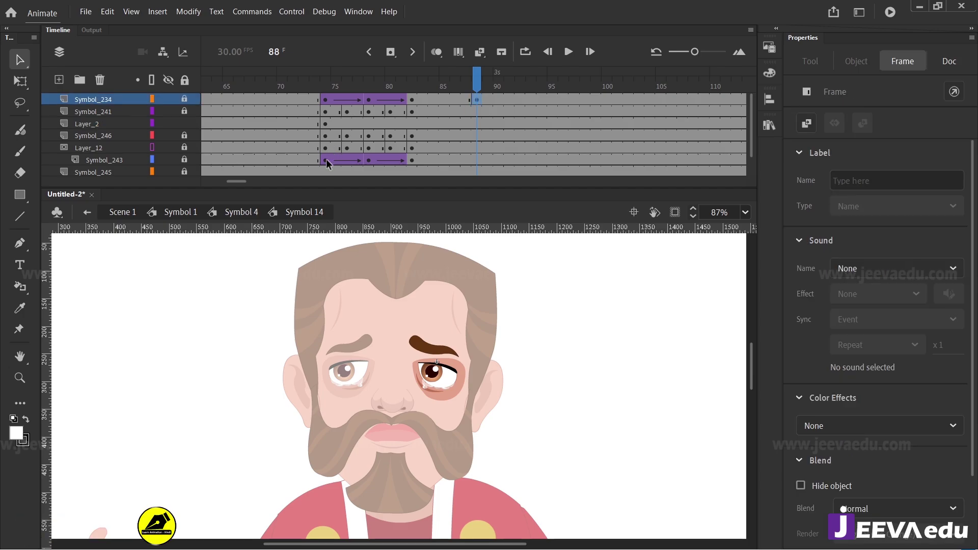
left_click_drag(326, 159, 491, 105)
Remove the second eye's extra classic tweens after frame 92 on Symbol_234 and Symbol_243, and return to the Symbol 1 timeline
right_click(559, 95)
left_click(573, 104)
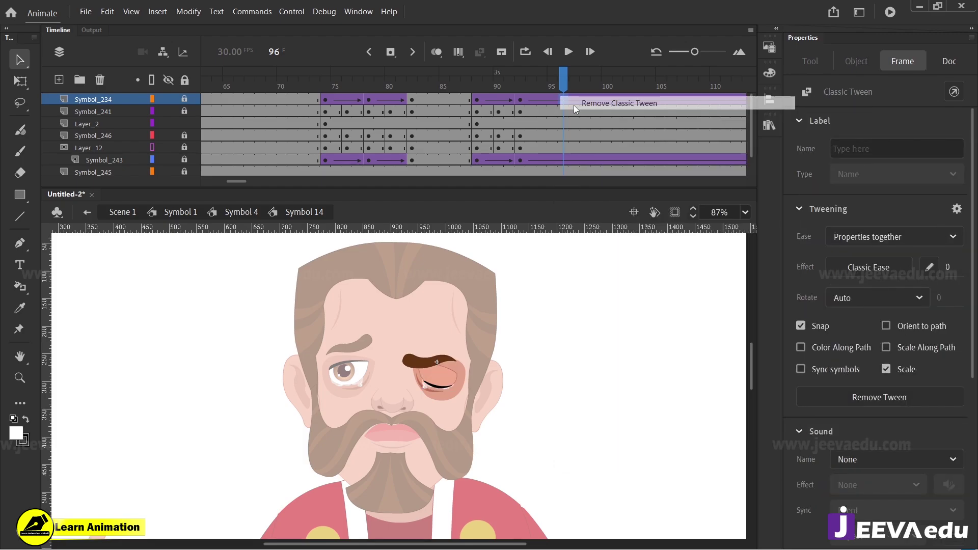
right_click(551, 160)
left_click(571, 170)
left_click_drag(505, 71, 512, 100)
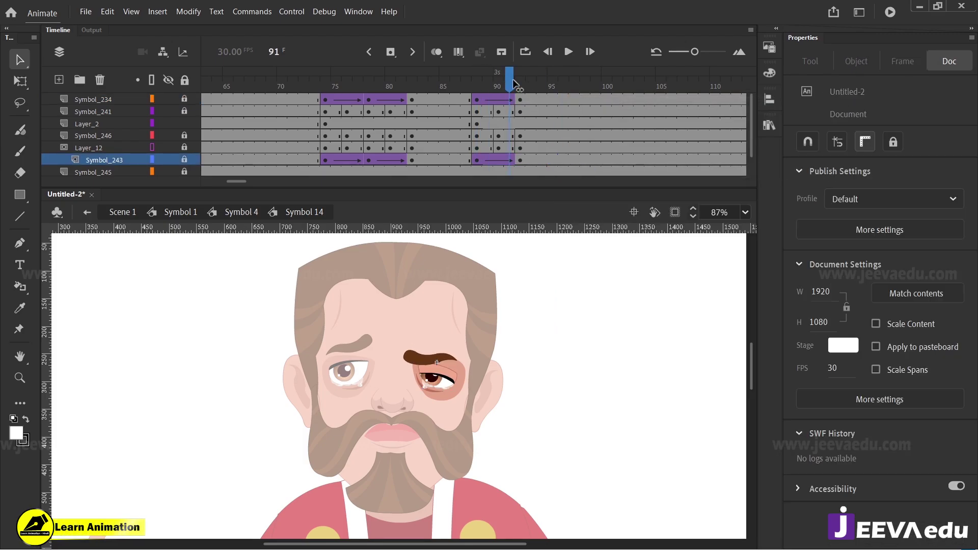
left_click(229, 216)
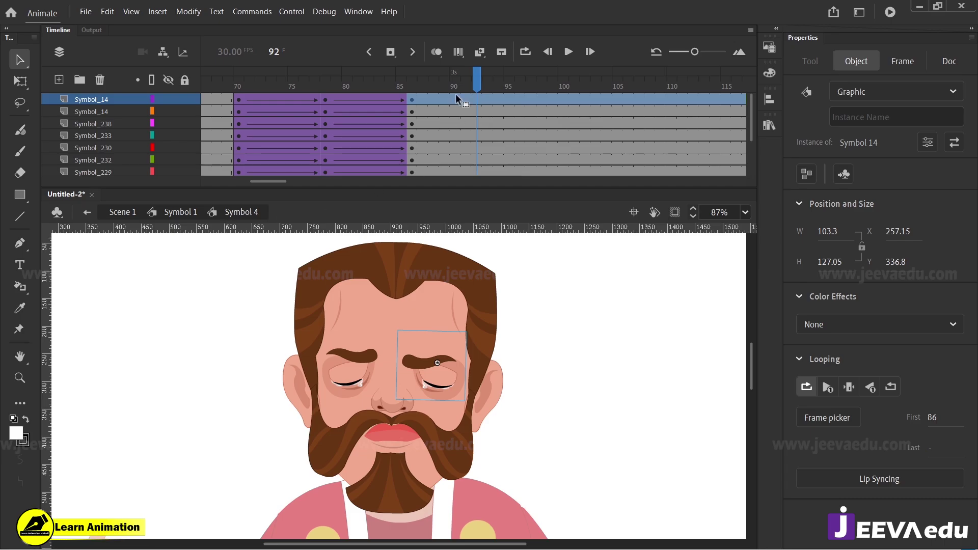
left_click(176, 212)
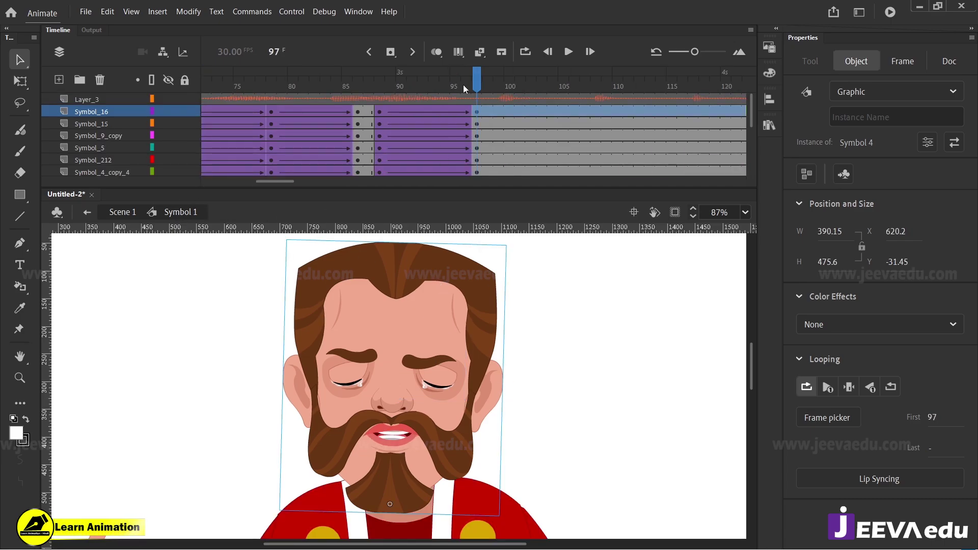
Play the Symbol 1 animation from frame 1 to check the new eye closing, and examine the face closely at frame 97
left_click_drag(463, 84, 389, 87)
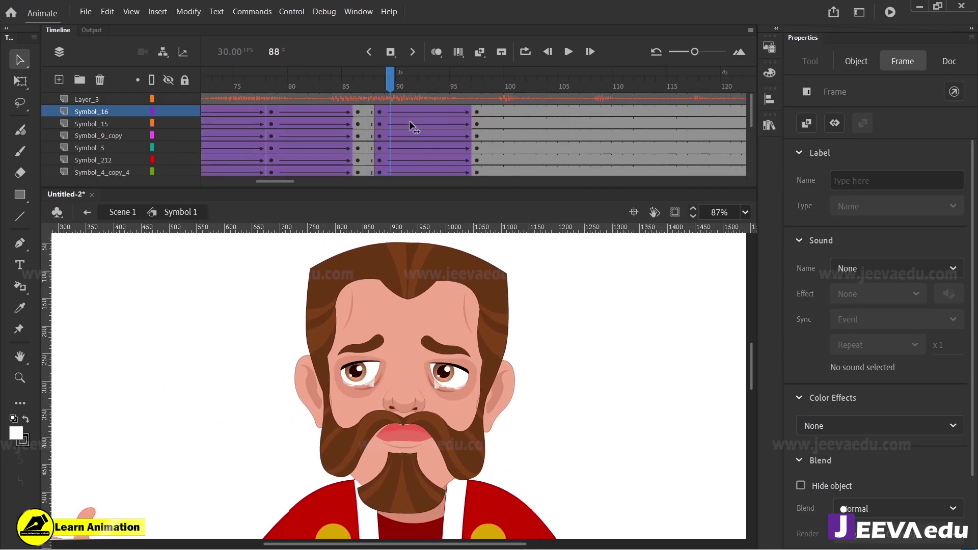
left_click_drag(409, 120, 476, 125)
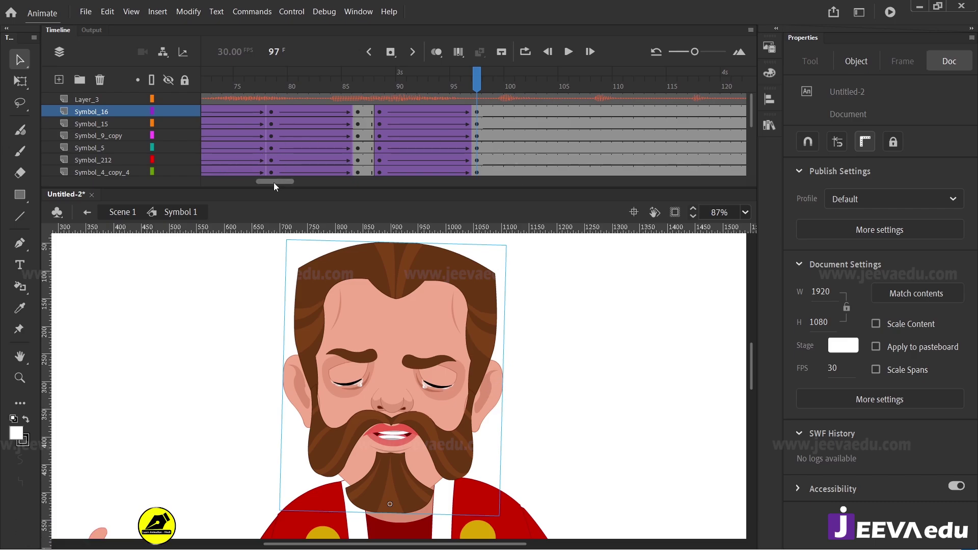
left_click_drag(273, 181, 212, 182)
left_click(206, 99)
key("z")
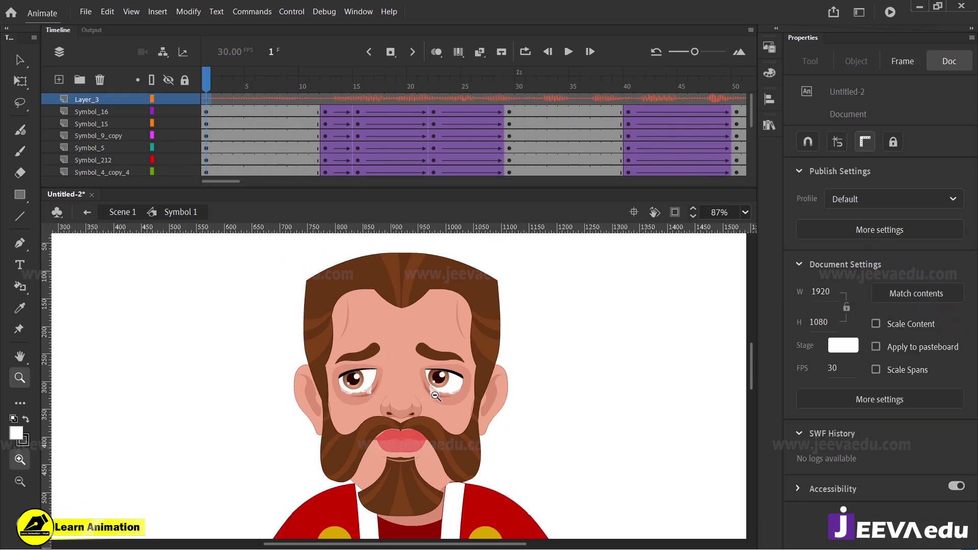
left_click(440, 412, "alt")
left_click_drag(461, 403, 465, 344)
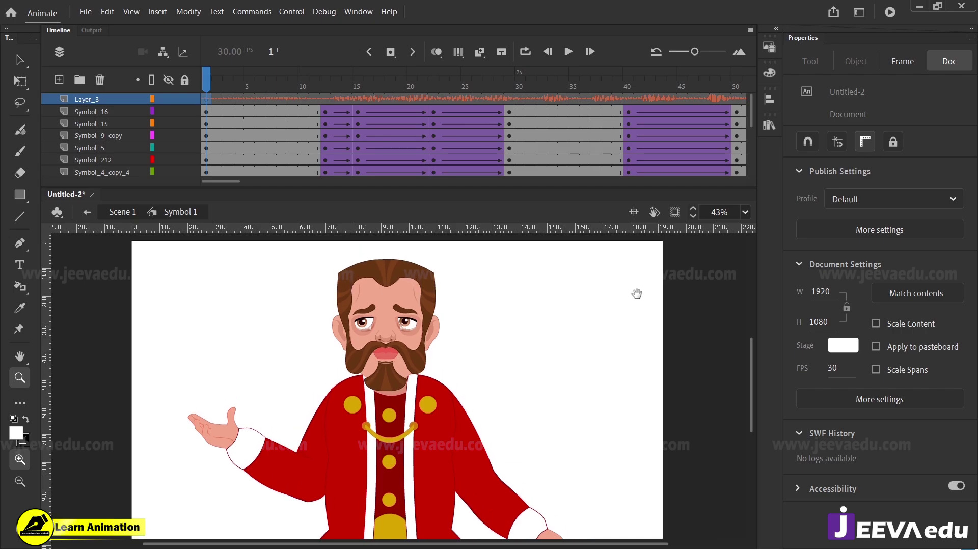
key("Return")
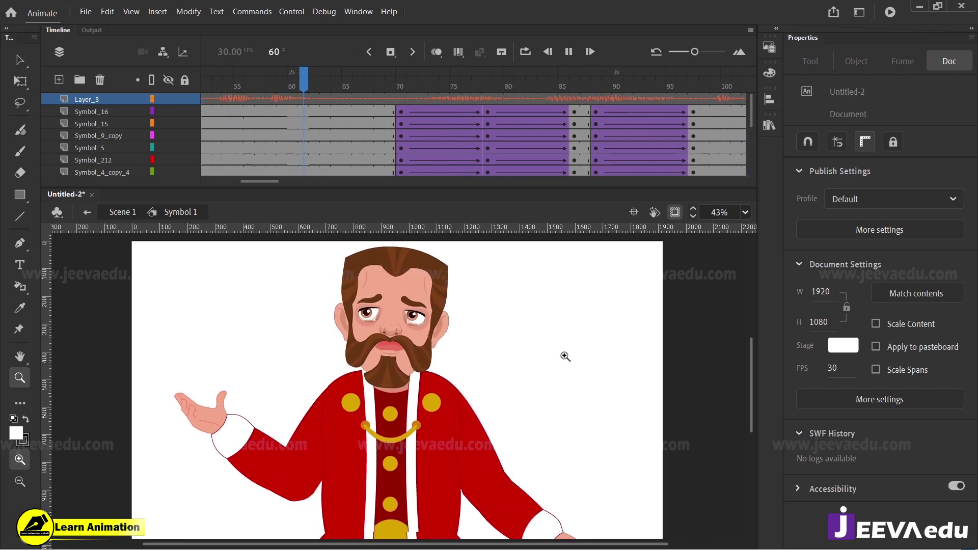
key("Return")
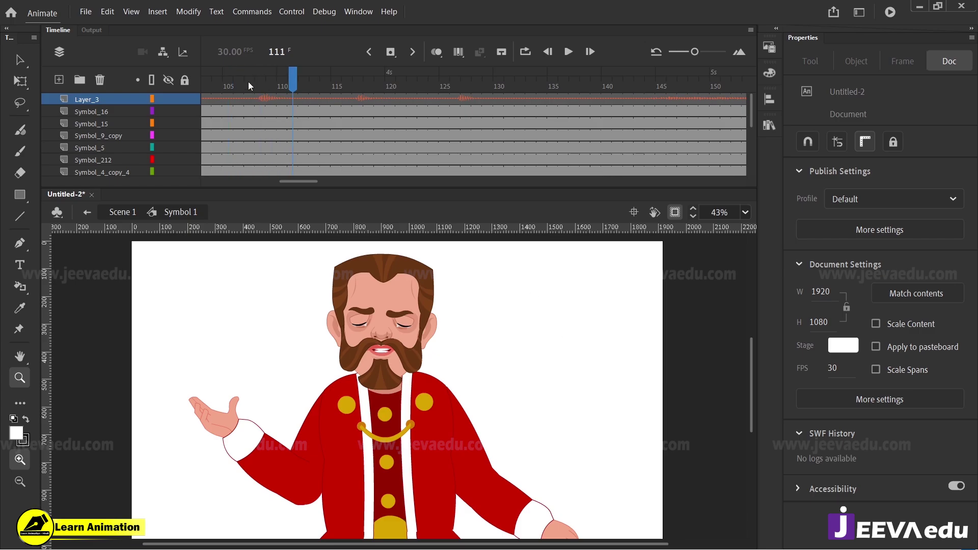
left_click_drag(248, 82, 572, 137)
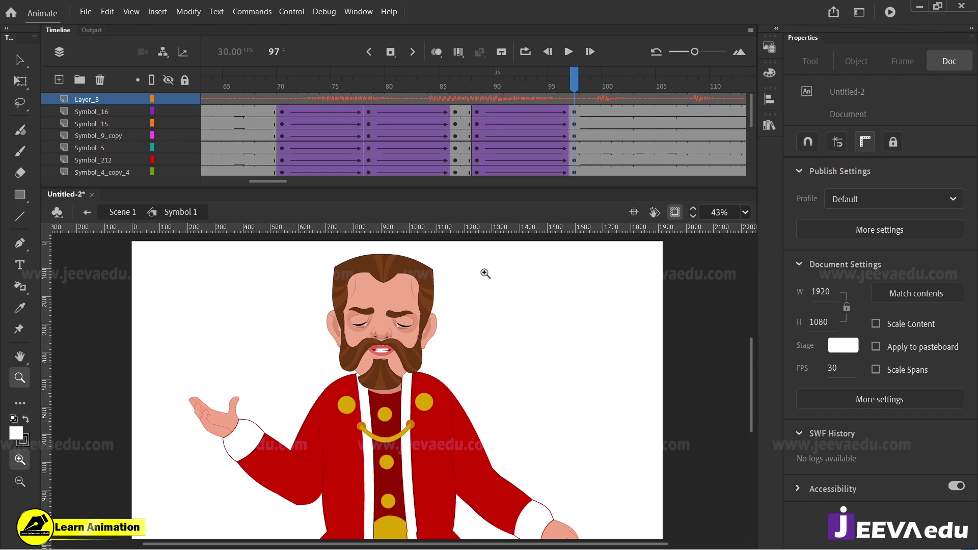
left_click_drag(318, 294, 454, 389)
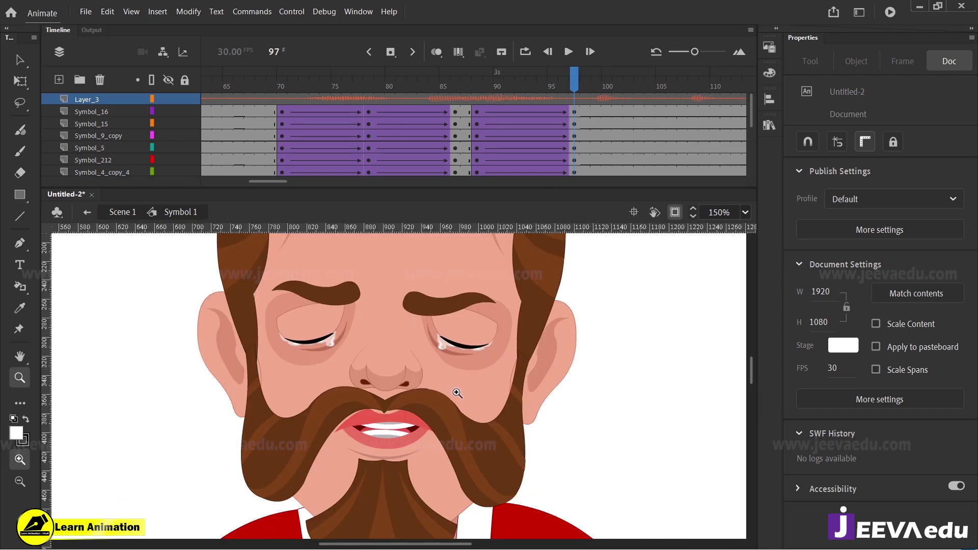
left_click(433, 381, "alt")
left_click(436, 381, "alt")
left_click_drag(449, 420, 469, 359)
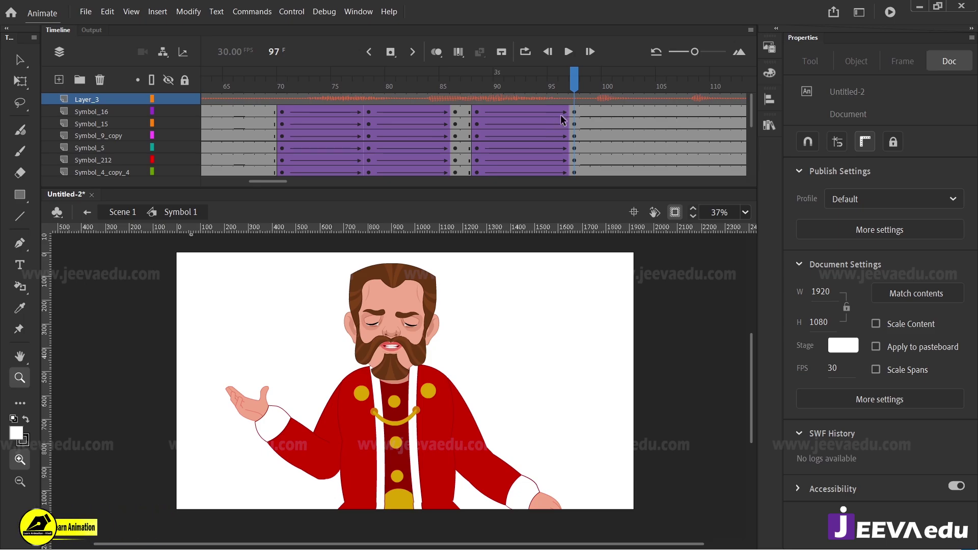
Insert keyframes at frames 98, 101 and 104 on all character layers below the audio layer
left_click(456, 102)
left_click_drag(456, 100, 345, 148)
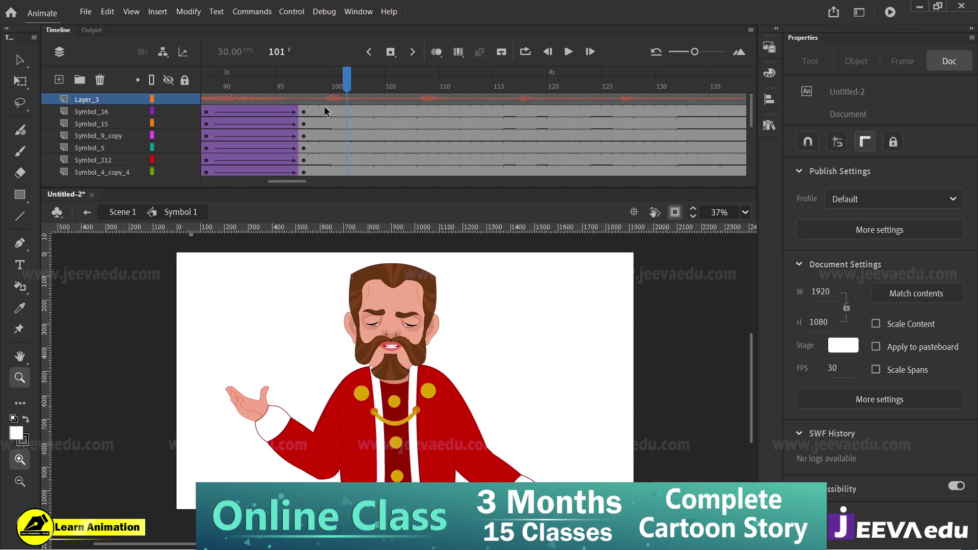
left_click_drag(326, 111, 318, 194)
scroll(323, 117, "up", 5)
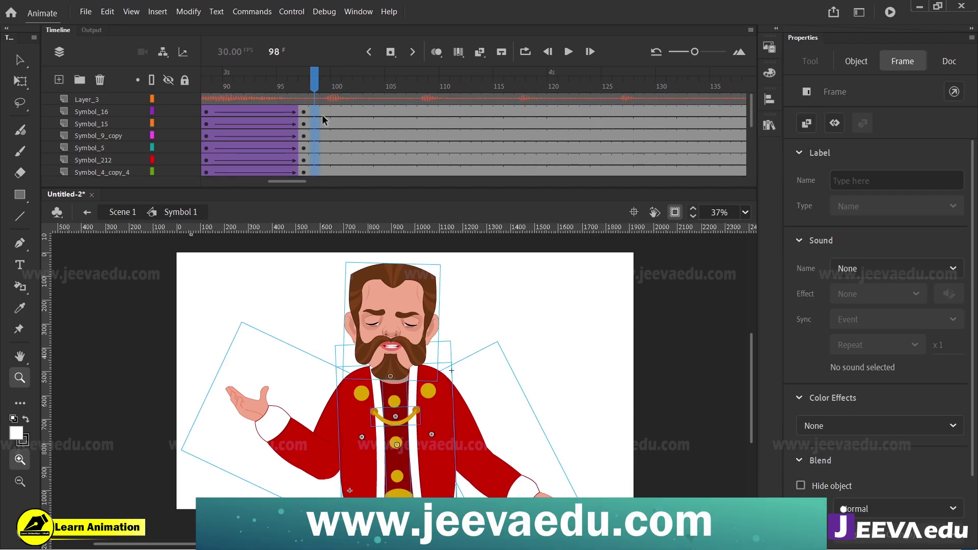
key("F6")
left_click_drag(329, 111, 349, 203)
scroll(342, 121, "up", 5)
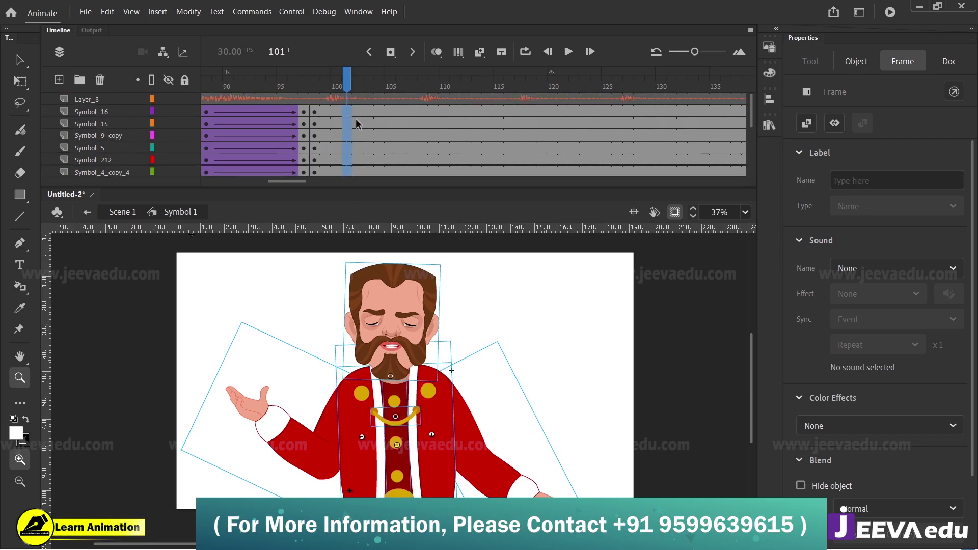
key("F6")
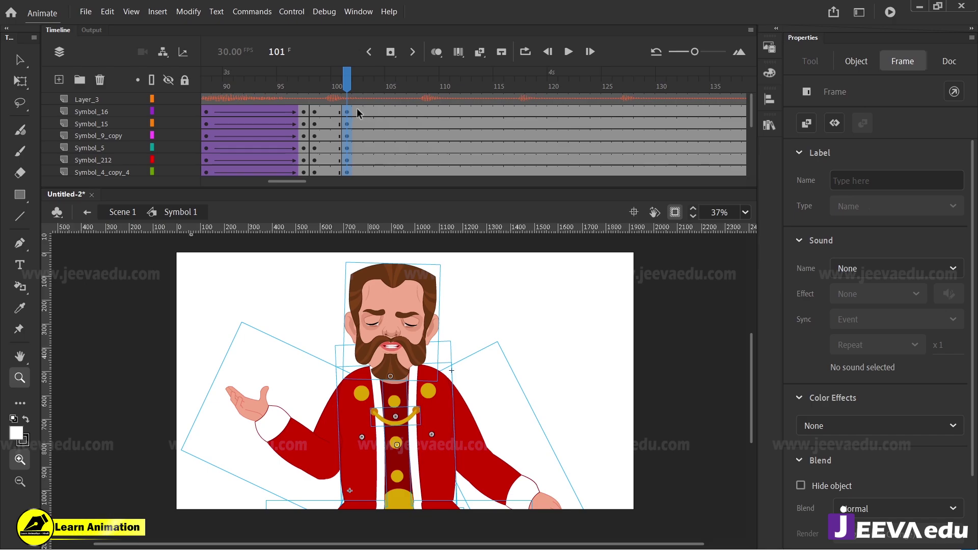
left_click(380, 108)
left_click_drag(380, 108, 382, 211)
key("F6")
scroll(388, 119, "up", 2)
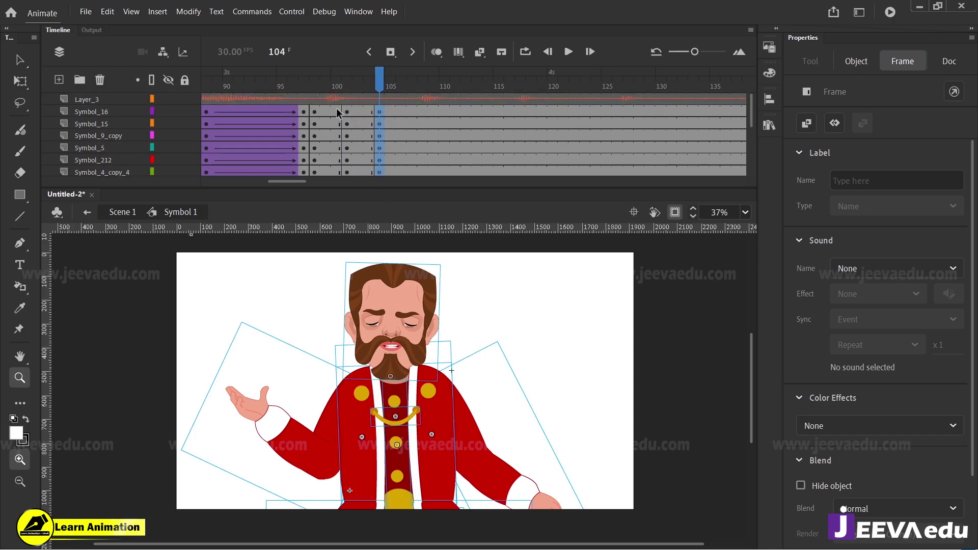
Create classic tweens on all character layers from frame 98 to 101 and from 101 to 104, and go to frame 101
left_click_drag(338, 122, 353, 173)
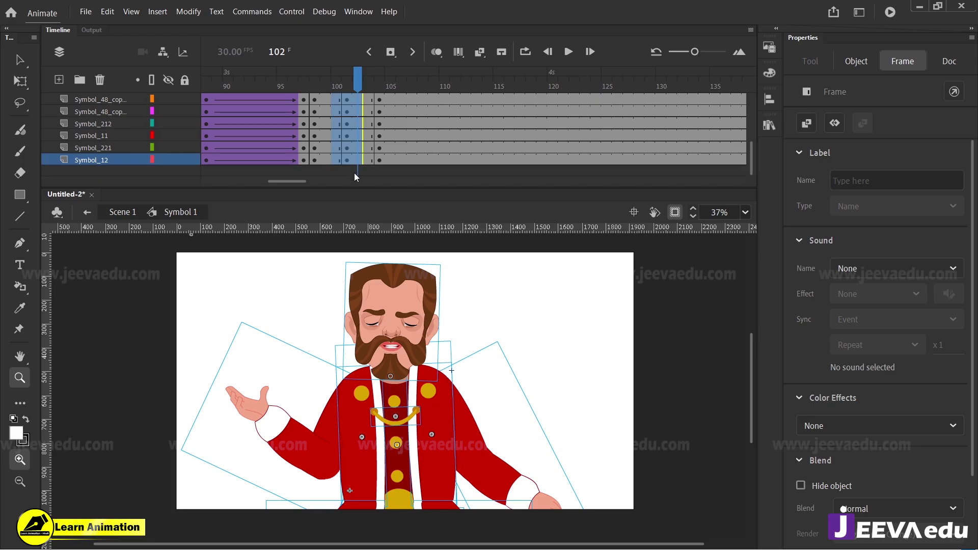
right_click(353, 149)
left_click(380, 158)
left_click(350, 82)
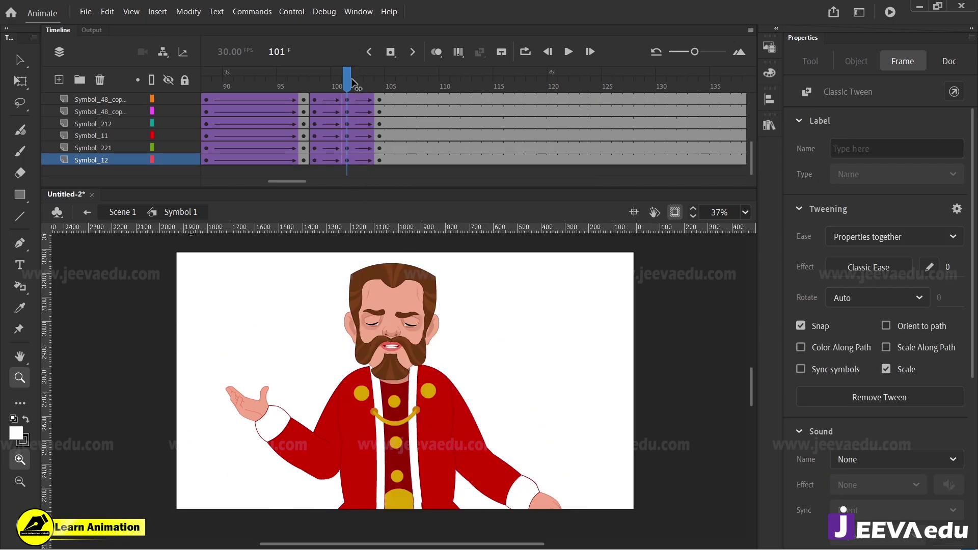
Squash the head, torso and arms at frame 101 to a combined height of 1240.05 and scrub through the motion
scroll(354, 103, "up", 8)
key("v")
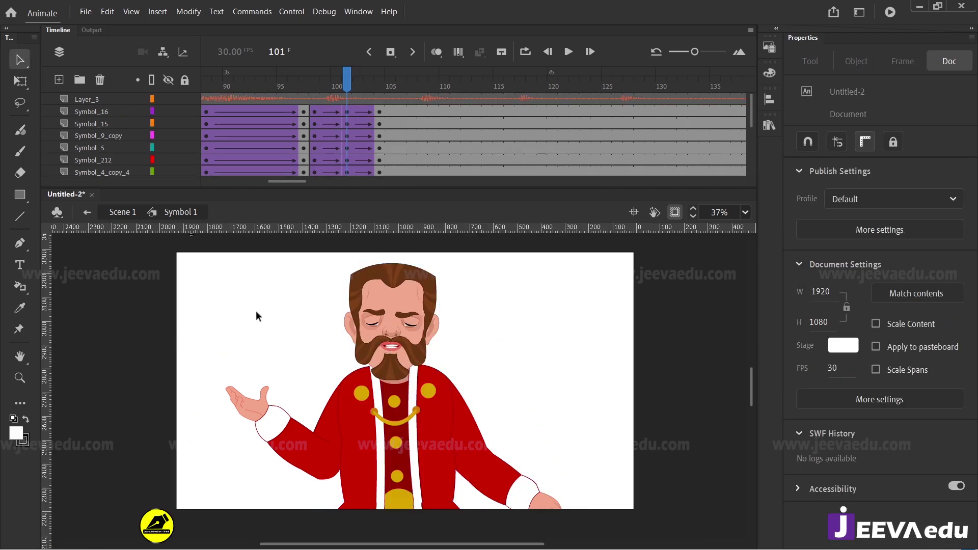
left_click_drag(225, 295, 524, 504)
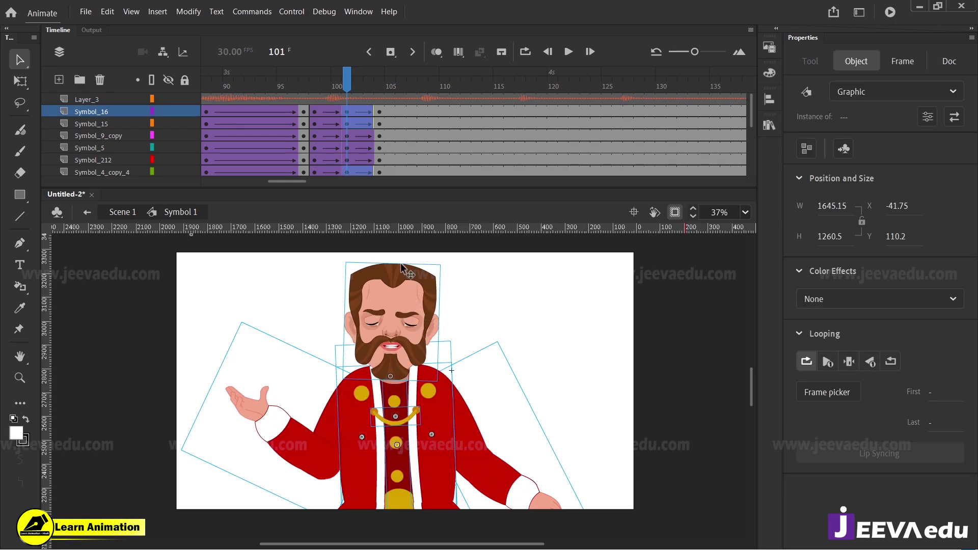
key("q")
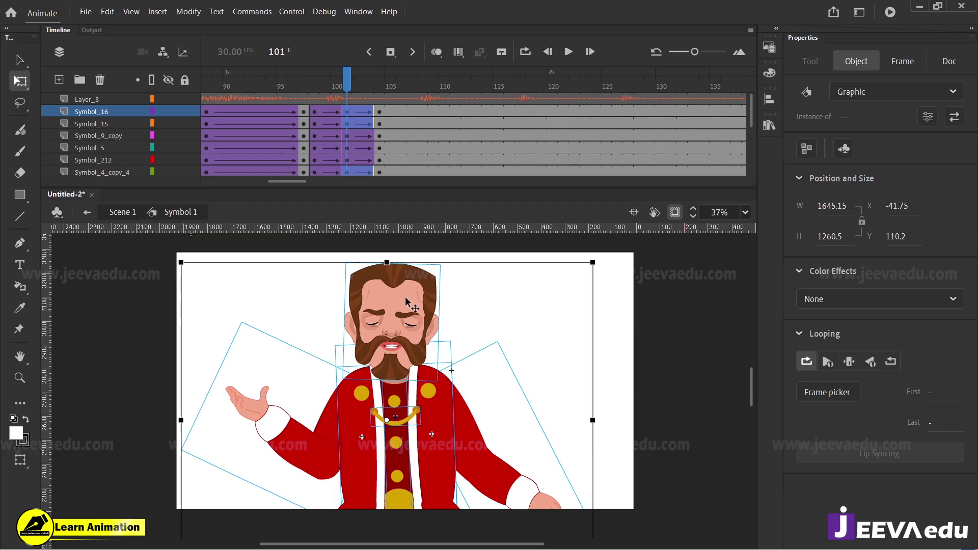
left_click_drag(387, 264, 387, 270)
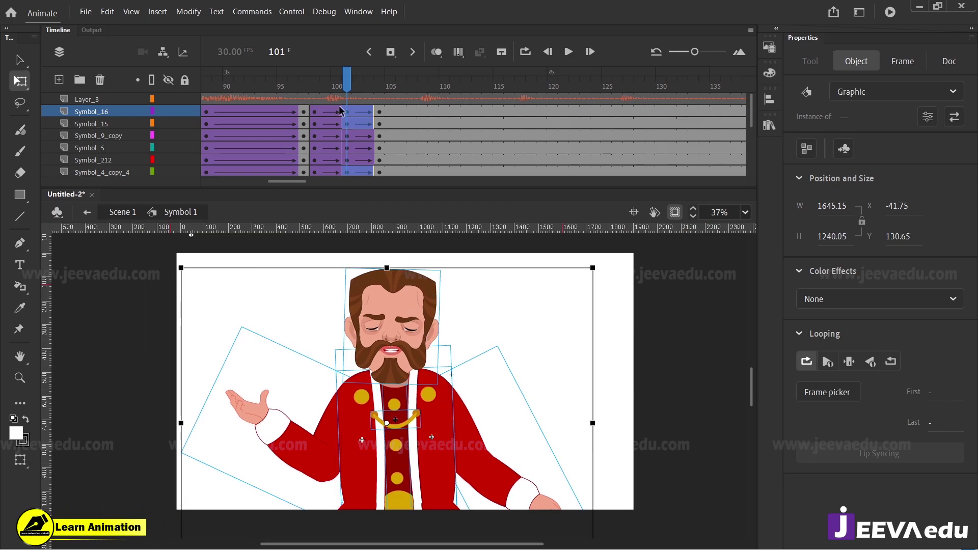
mouse_move(344, 87)
left_mouse_down()
mouse_move(328, 91)
mouse_move(345, 102)
left_mouse_up()
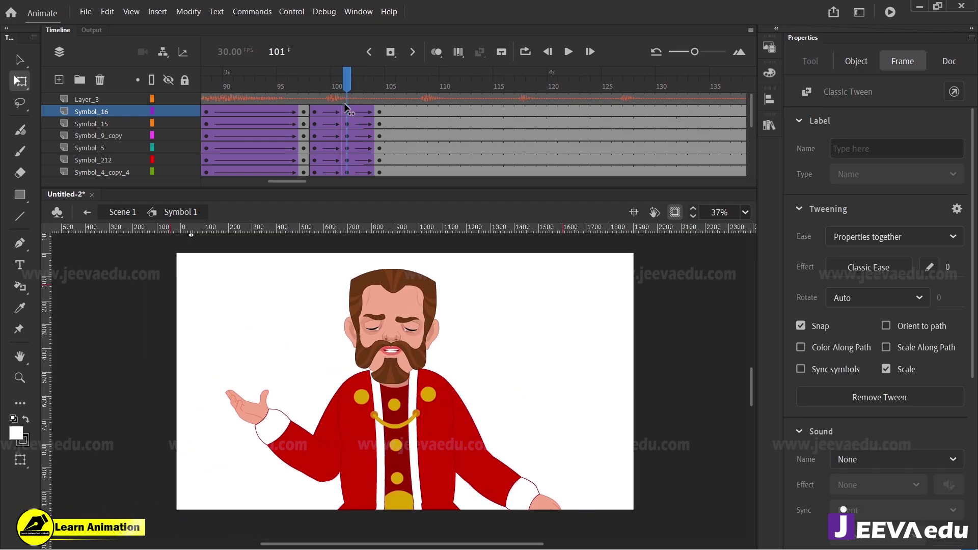
left_click(461, 321)
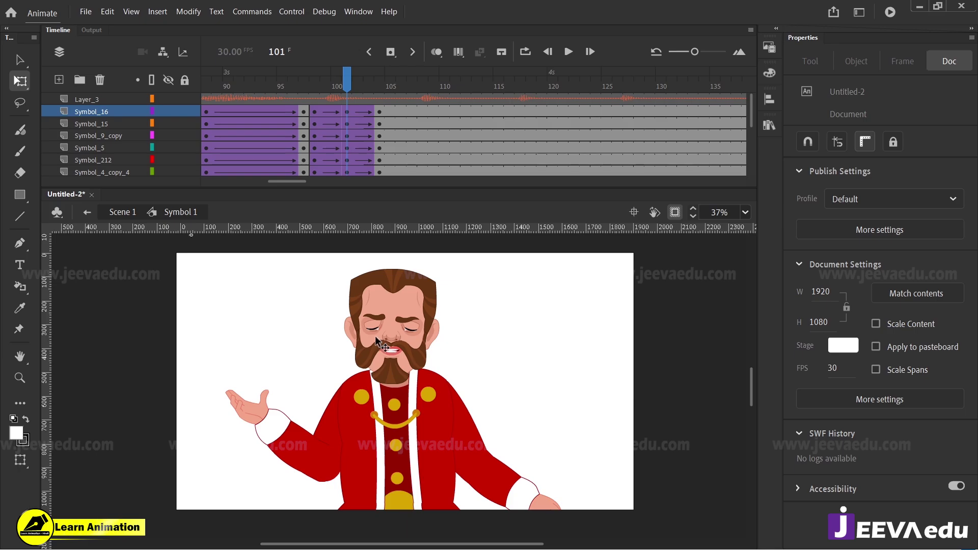
key("v")
scroll(393, 125, "left", 2)
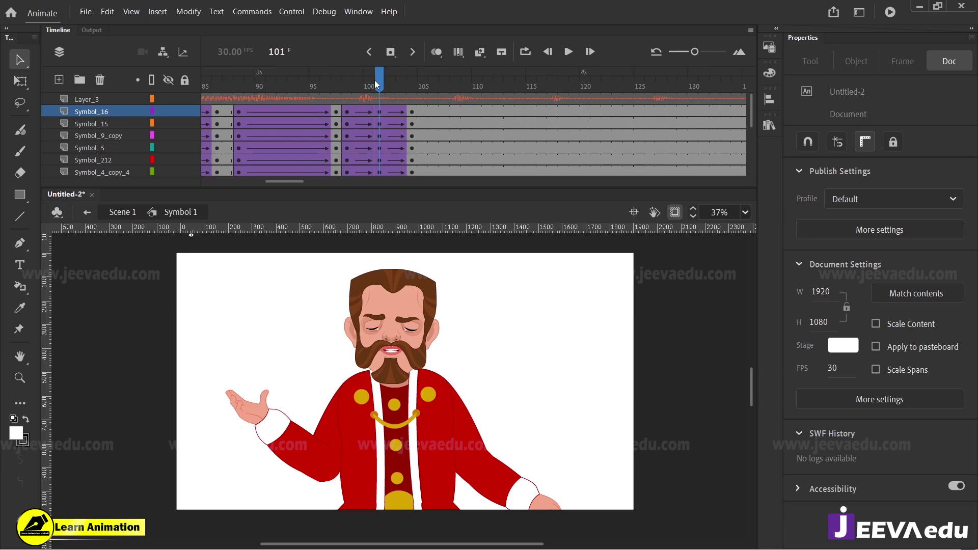
left_click_drag(376, 84, 381, 109)
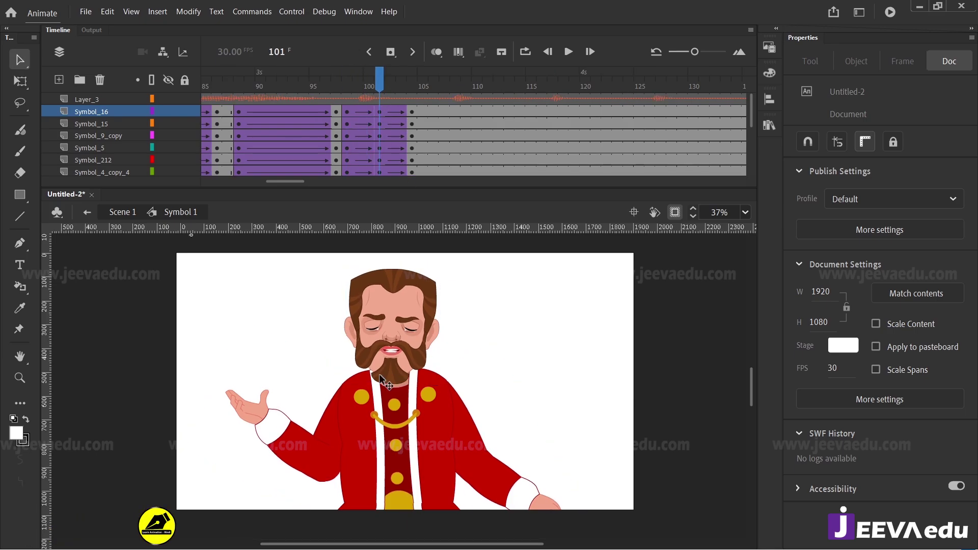
left_click_drag(223, 311, 539, 500)
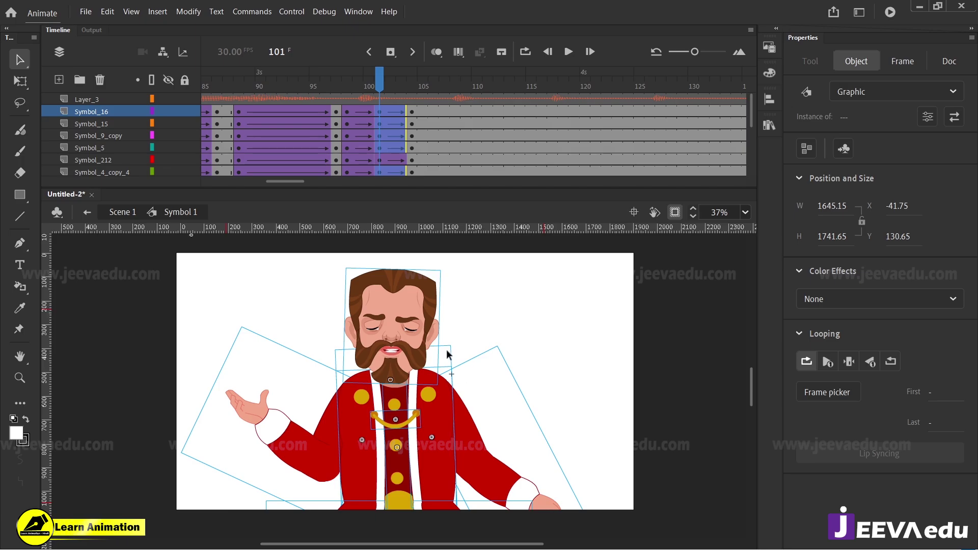
key("q")
left_click(318, 268)
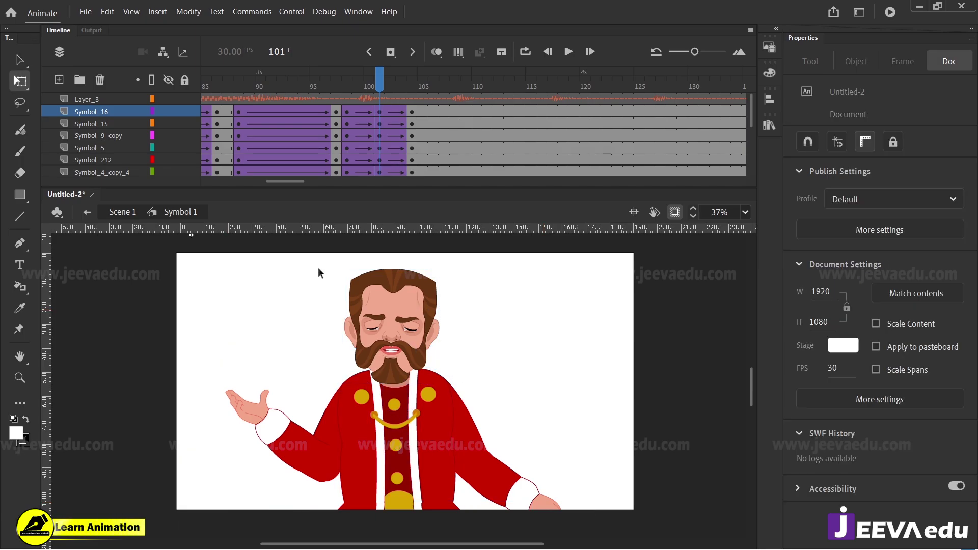
Move the head down to Y 10.85 at frame 101 and scrub the frames before it to check the motion
left_click(397, 334)
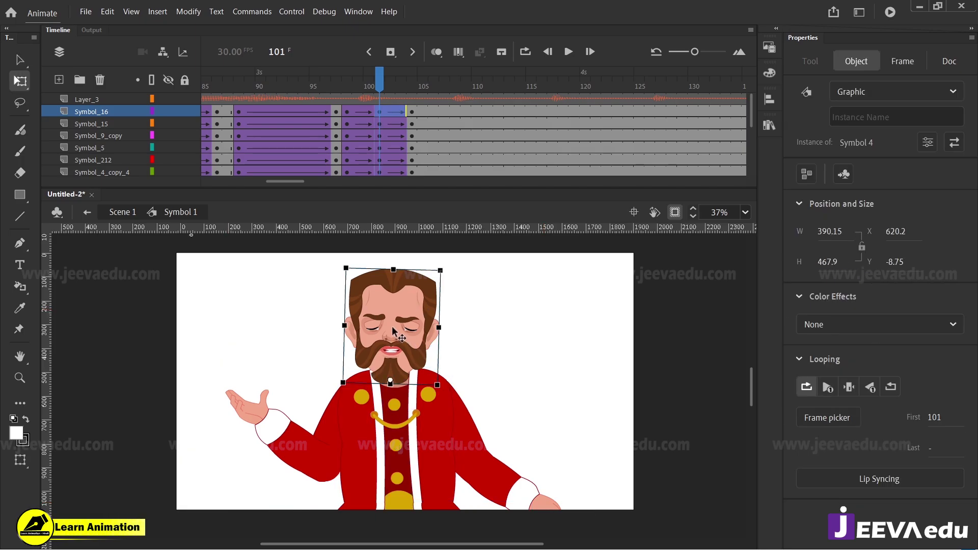
key("Down")
key("Down")
key("Down")
key("Down")
key("Down")
key("Down")
key("Down")
key("Down")
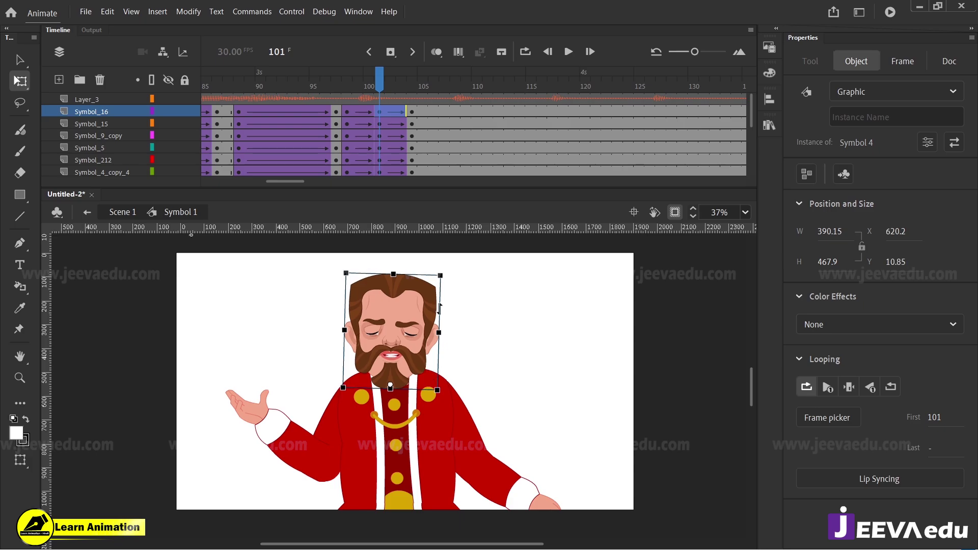
left_click_drag(371, 88, 381, 131)
Squash the head, torso and arms slightly further from above at frame 101 and compare the pose with frame 98
left_click_drag(207, 309, 567, 501)
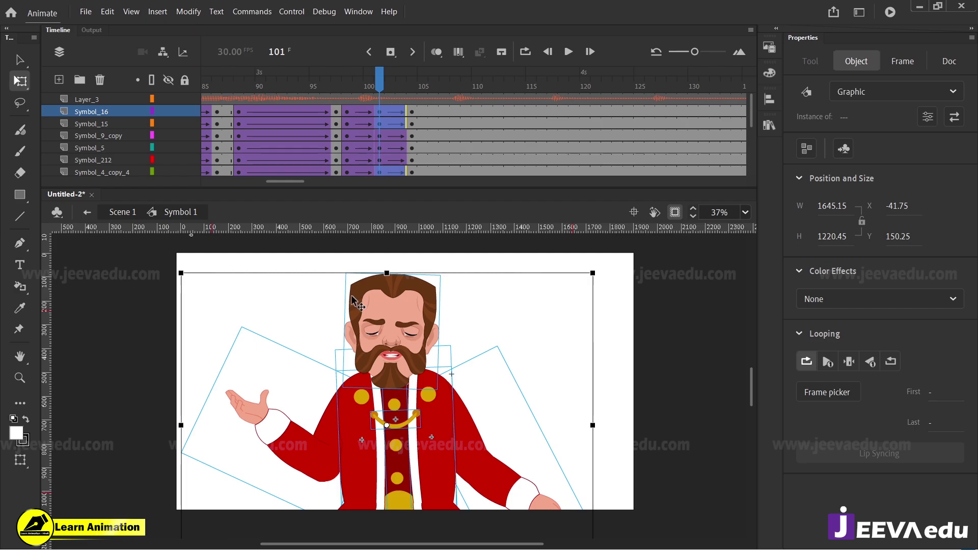
left_click_drag(387, 274, 387, 279)
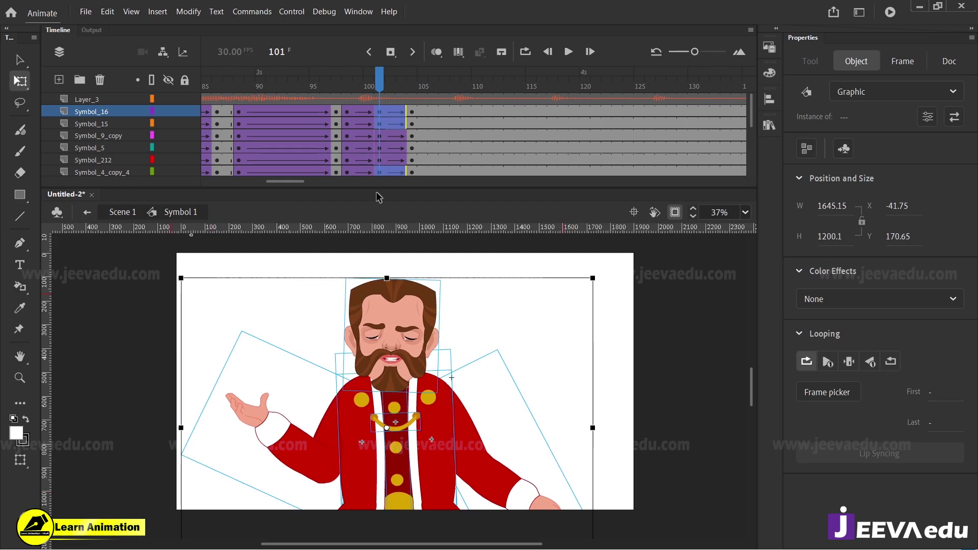
left_click_drag(361, 89, 379, 108)
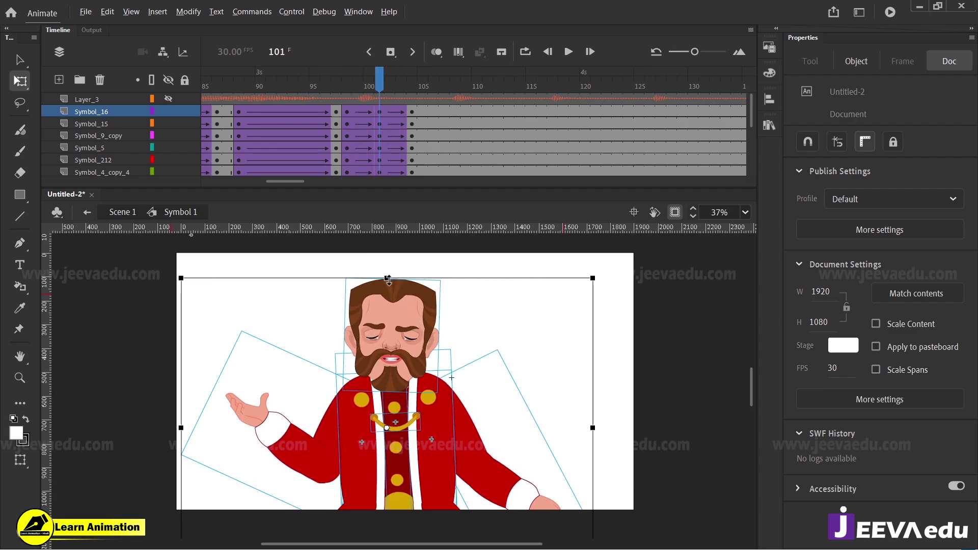
left_click_drag(388, 279, 387, 274)
left_click(403, 109)
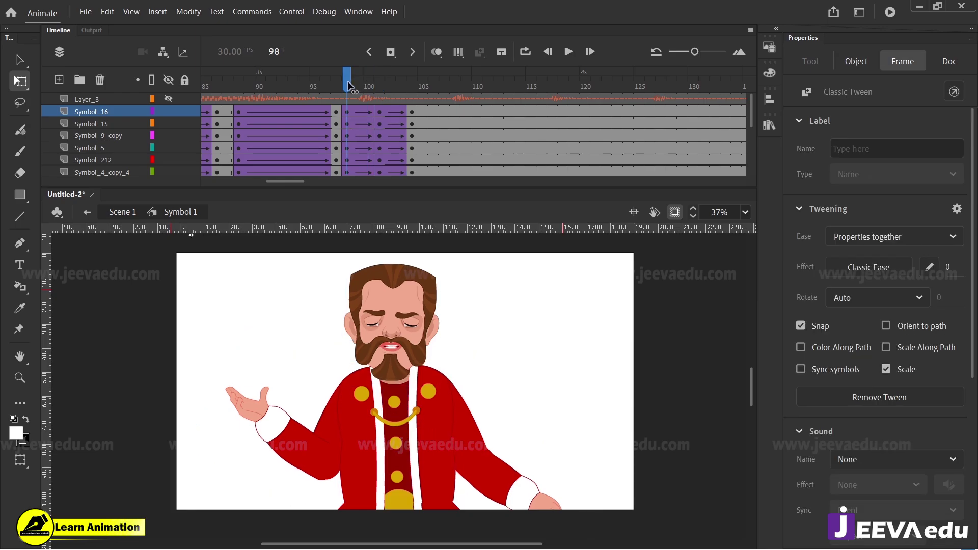
left_click(380, 113)
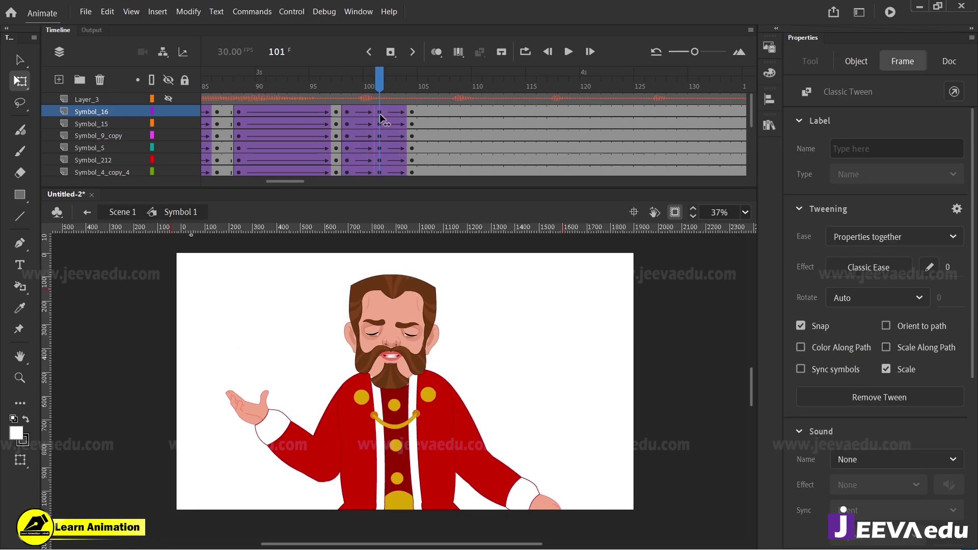
Rotate both arms slightly downward at frame 101 and scrub frames 98 to 101 to check the movement
left_click(232, 391)
mouse_move(248, 321)
left_mouse_down()
mouse_move(250, 338)
mouse_move(248, 328)
left_mouse_up()
left_click(522, 498)
scroll(581, 445, "down", 1)
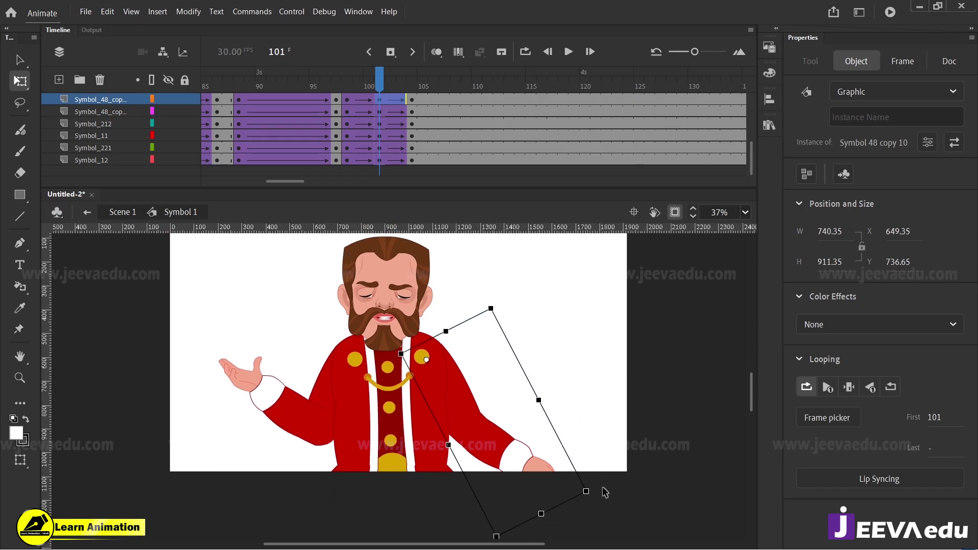
left_click_drag(596, 487, 590, 496)
left_click_drag(571, 411, 600, 452)
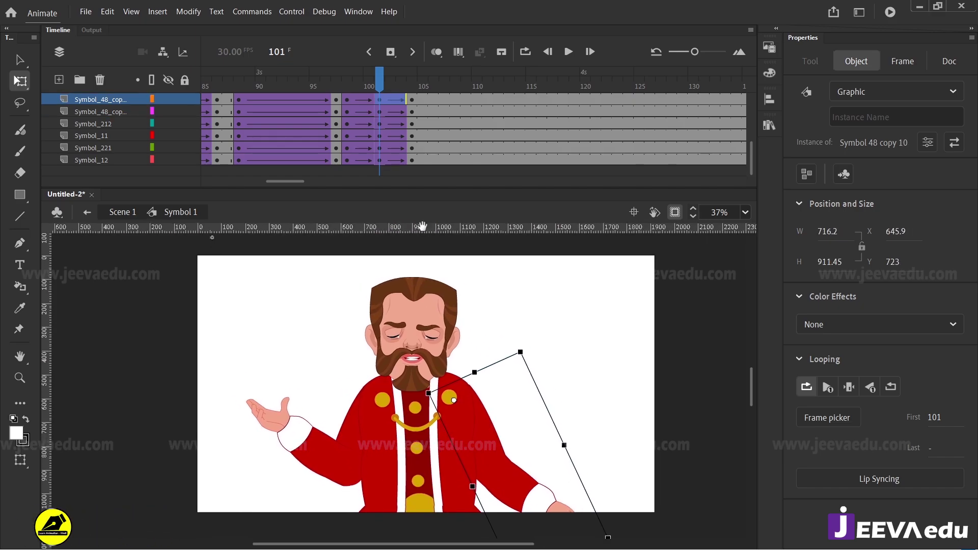
left_click(368, 100)
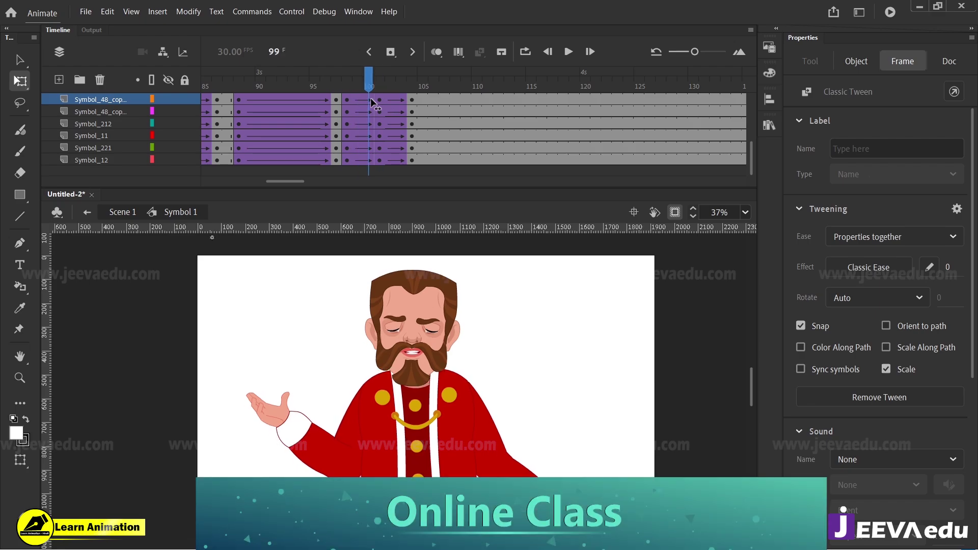
mouse_move(366, 100)
left_mouse_down()
mouse_move(388, 108)
mouse_move(377, 110)
left_mouse_up()
Nudge the head up to Y 16.15 at frame 101 and scrub through to frame 103
left_click(429, 341)
key("Up")
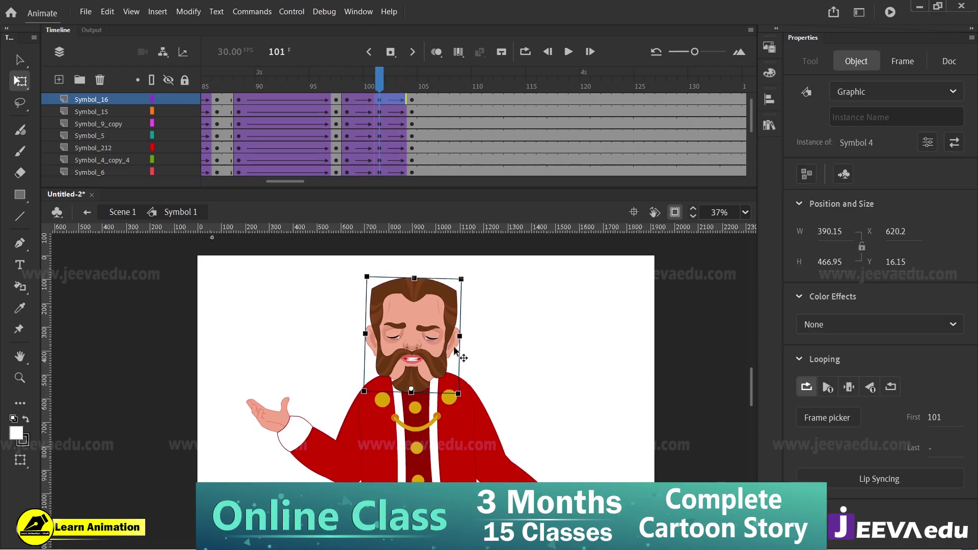
left_click_drag(523, 369, 519, 383)
scroll(373, 92, "up", 1)
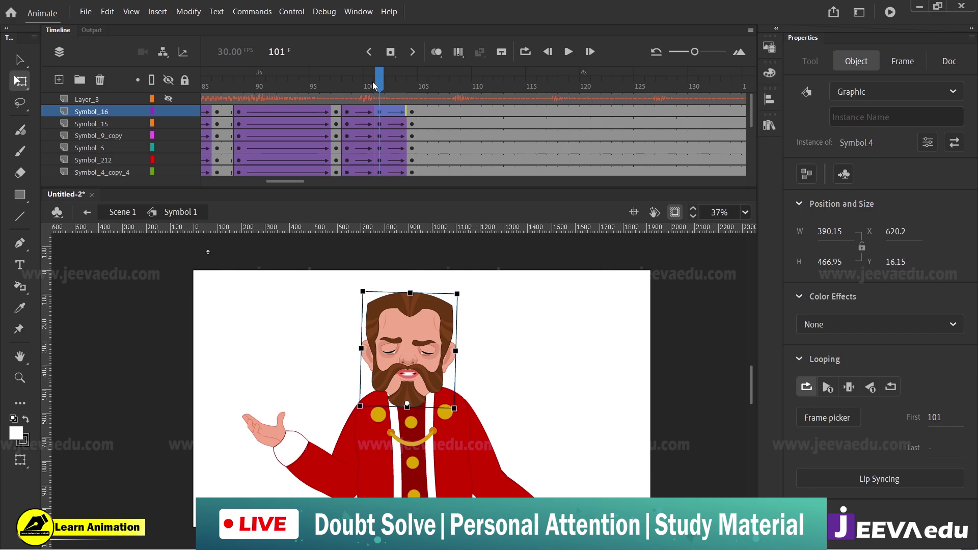
left_click_drag(372, 82, 403, 122)
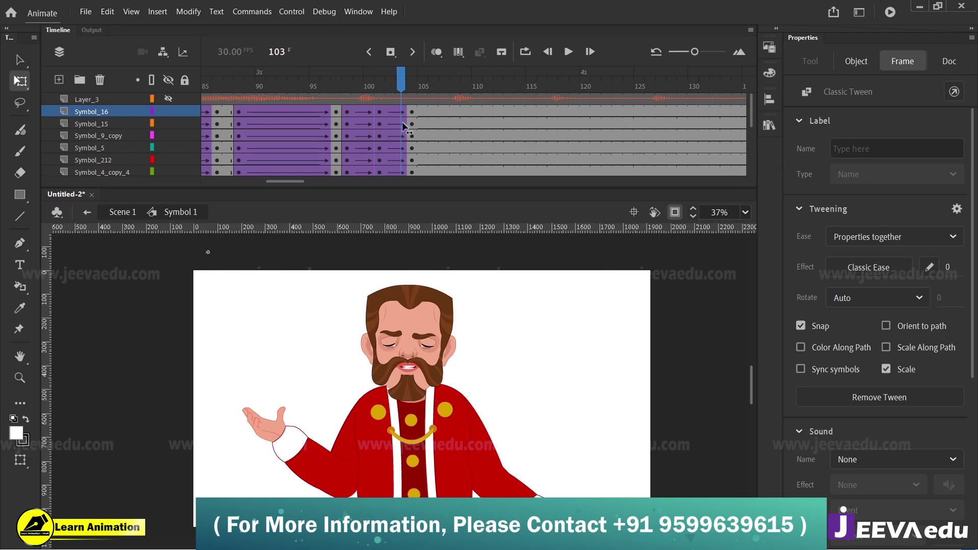
Copy frames 98 to 104 of all character layers and paste them starting at frames 105, 114 and 124
left_click_drag(401, 88, 399, 151)
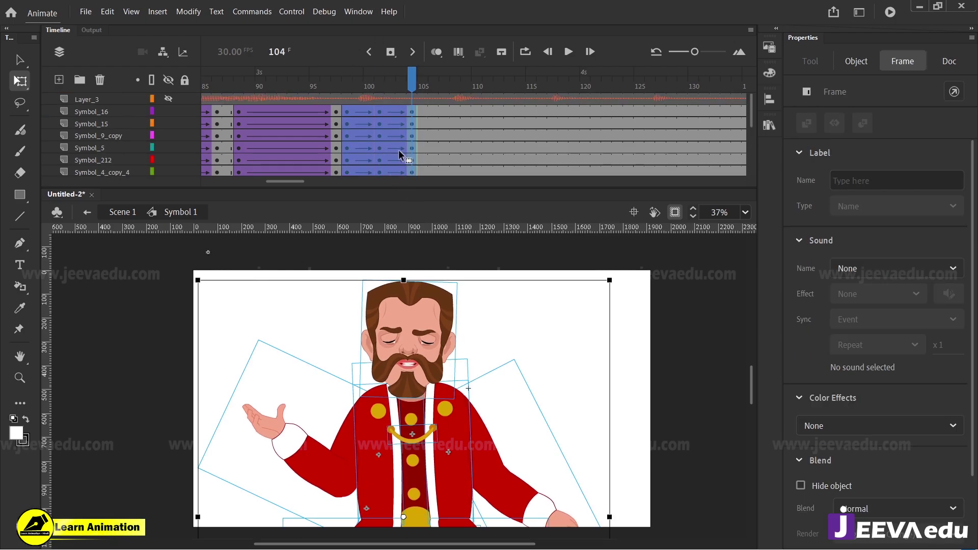
left_click_drag(393, 149, 456, 121)
left_click_drag(452, 125, 730, 138)
left_click_drag(665, 126, 662, 132)
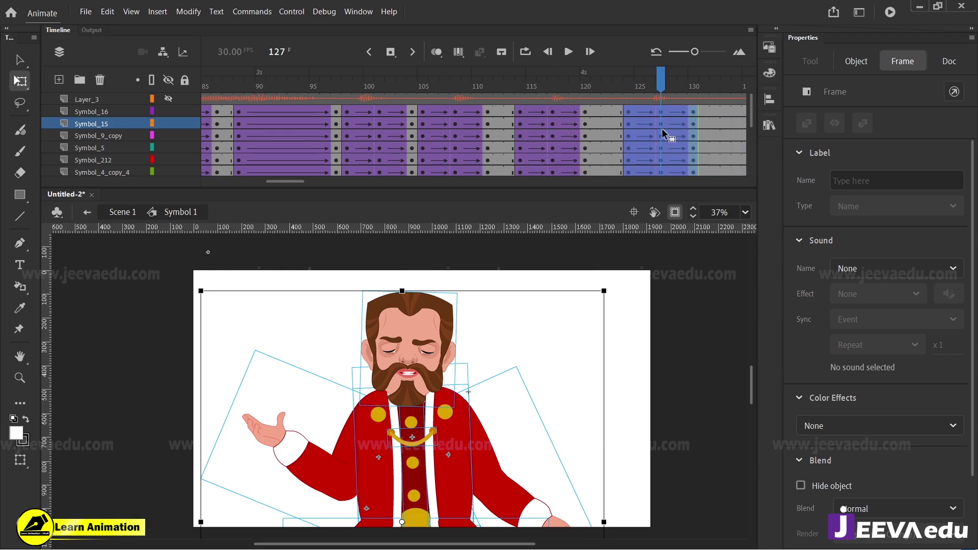
Play the animation from frame 95 and again from frame 93 to review the repeated body movement against the audio
mouse_move(296, 183)
left_mouse_down()
mouse_move(313, 183)
mouse_move(302, 184)
left_mouse_up()
left_click_drag(290, 84, 262, 88)
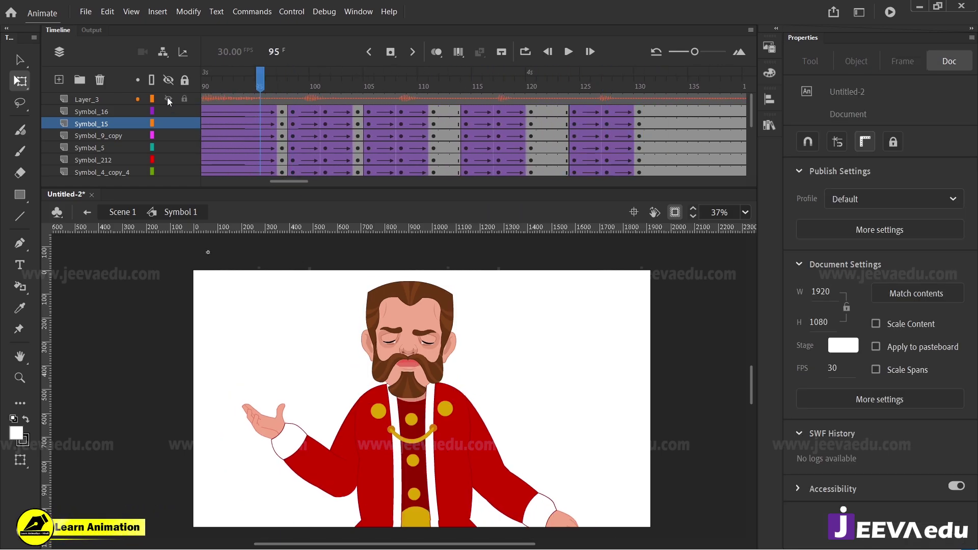
key("Return")
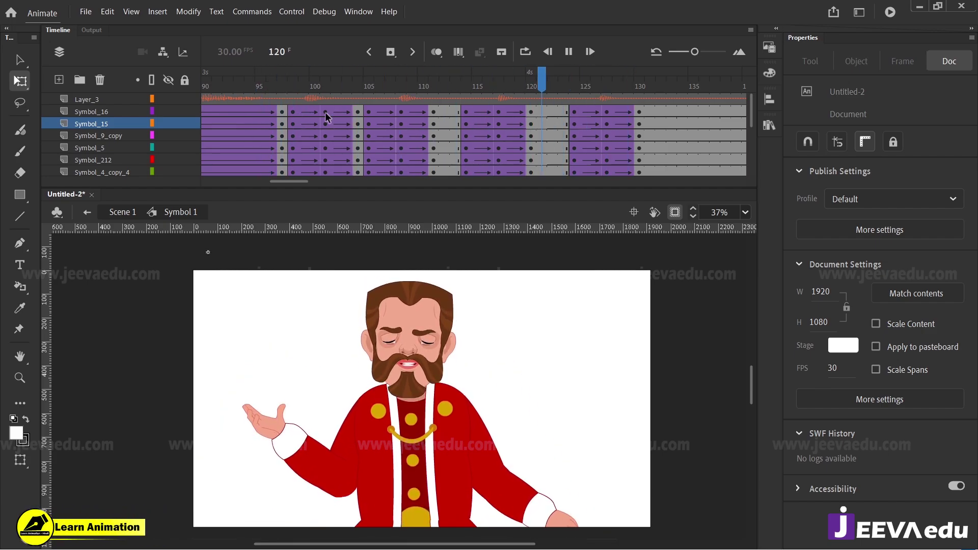
left_click(242, 108)
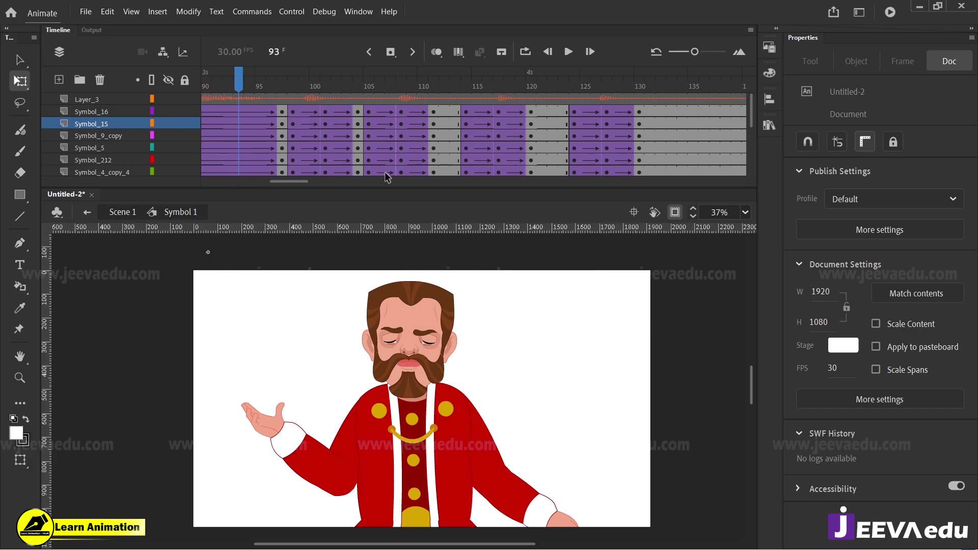
key("Return")
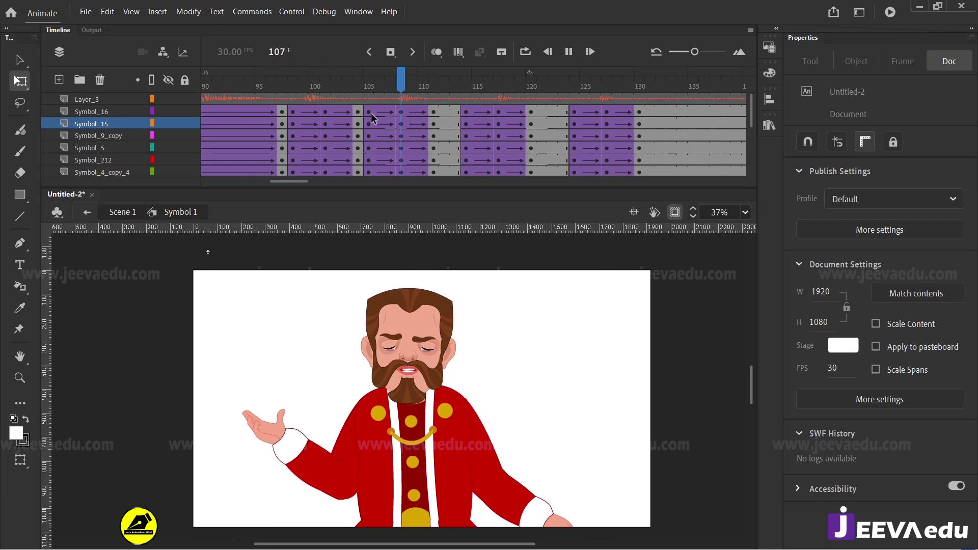
Rewind the Symbol 1 timeline to frame 1 and play the whole animation through
left_click(650, 83)
left_click_drag(663, 78, 384, 137)
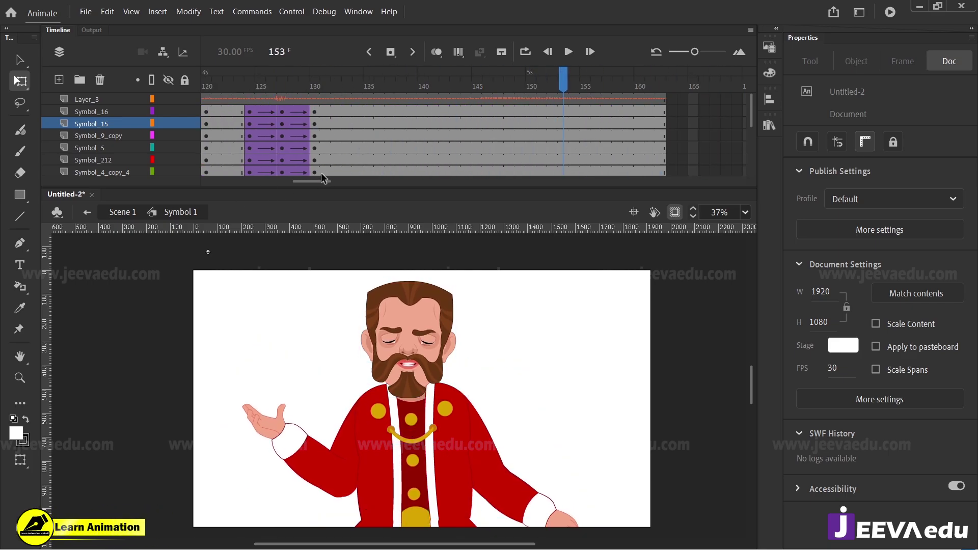
left_click_drag(322, 179, 135, 184)
left_click(228, 111)
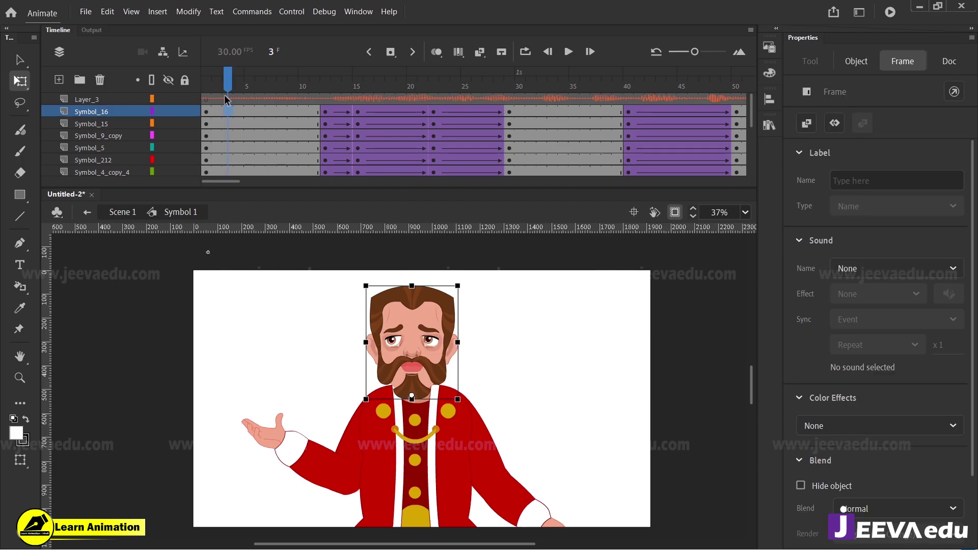
left_click_drag(227, 84, 207, 86)
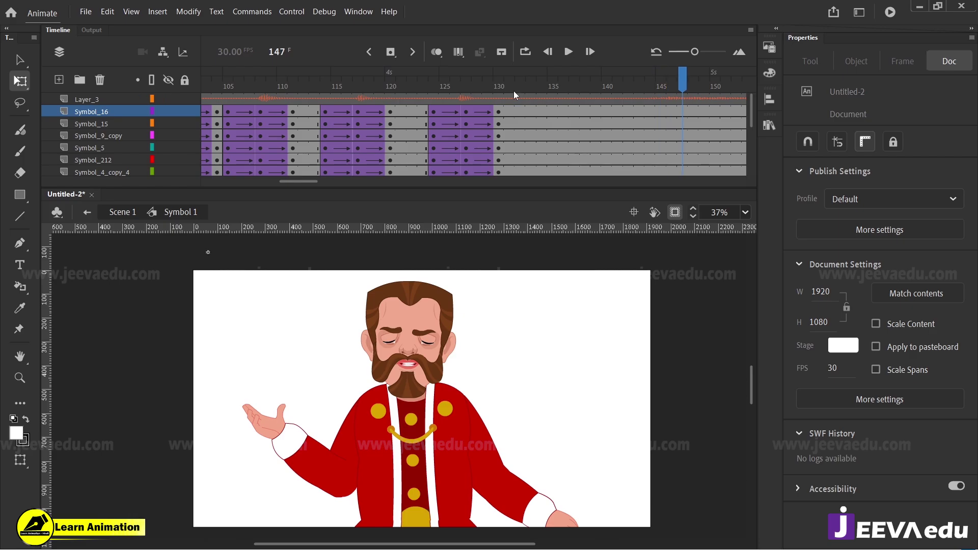
Play the repeated movement from frame 98 and examine the squashed pose around frames 100 and 101
left_click_drag(228, 102, 454, 151)
left_click_drag(451, 84, 423, 85)
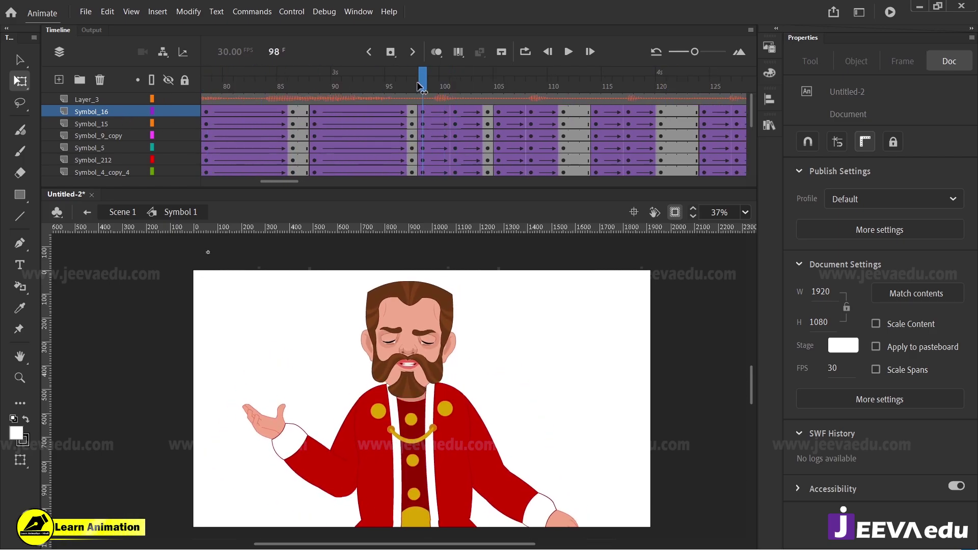
key("Return")
left_click(455, 111)
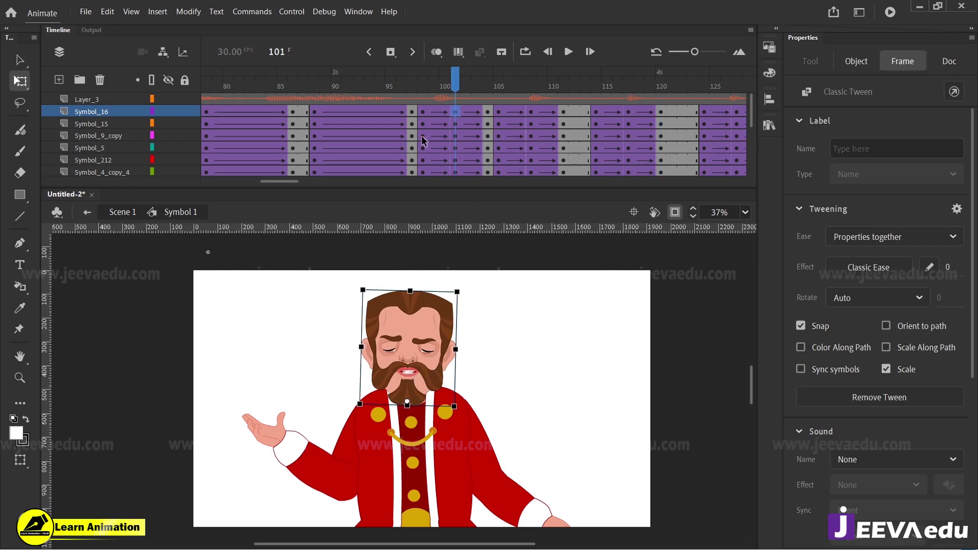
mouse_move(438, 100)
left_mouse_down()
mouse_move(447, 99)
mouse_move(423, 99)
mouse_move(485, 106)
mouse_move(444, 99)
left_mouse_up()
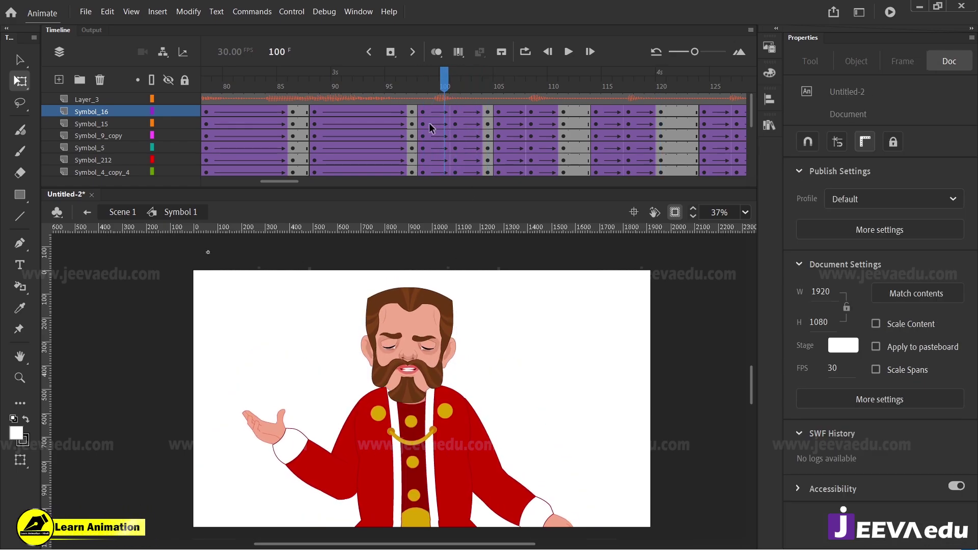
Nudge the head up slightly in the squashed poses at frames 108, 117 and 127
left_click(527, 111)
left_click(431, 347)
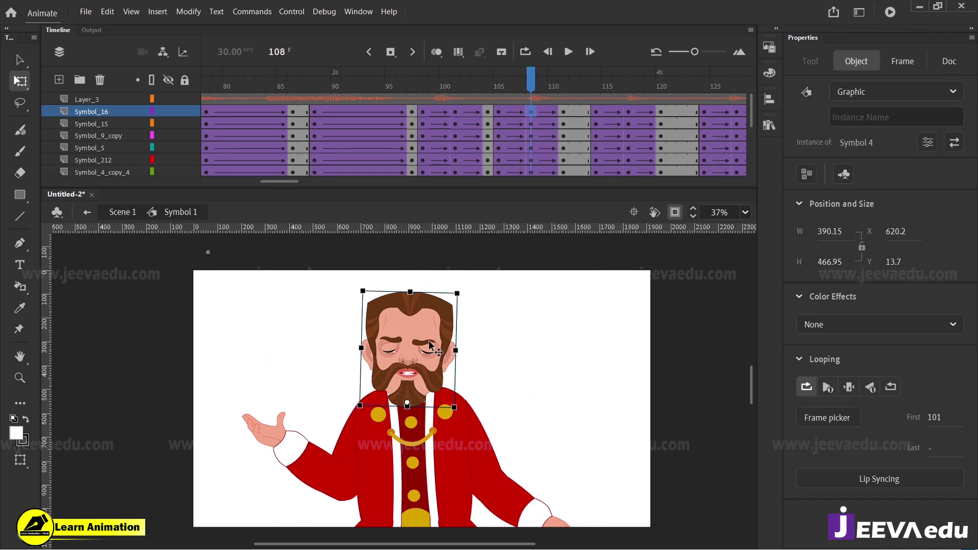
left_click(628, 111)
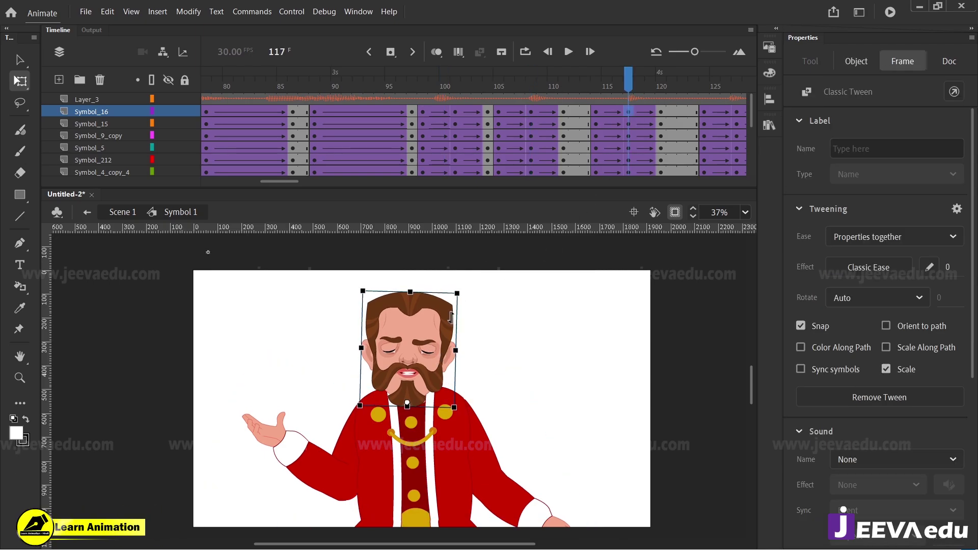
left_click(411, 356)
key("Up")
key("Up")
left_click_drag(634, 98, 500, 146)
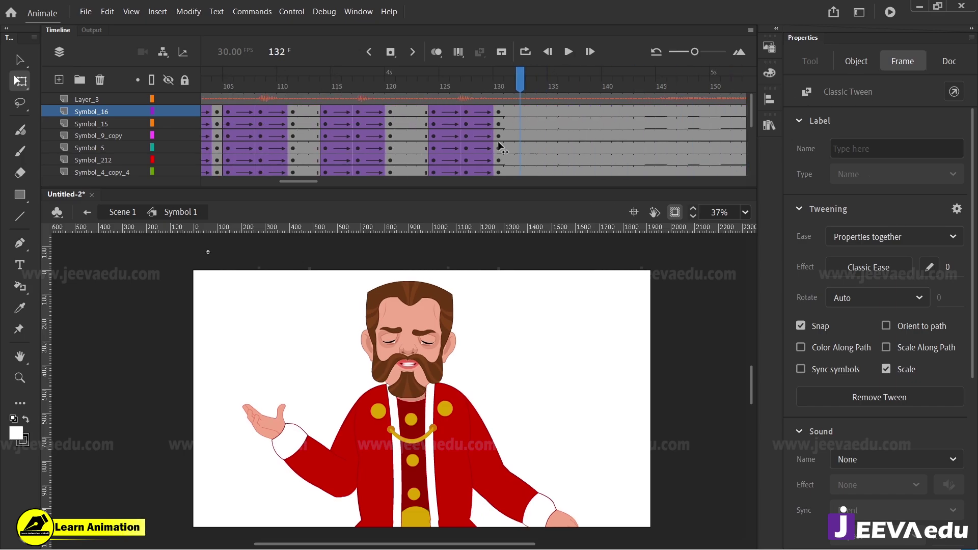
left_click(467, 84)
left_click(393, 341)
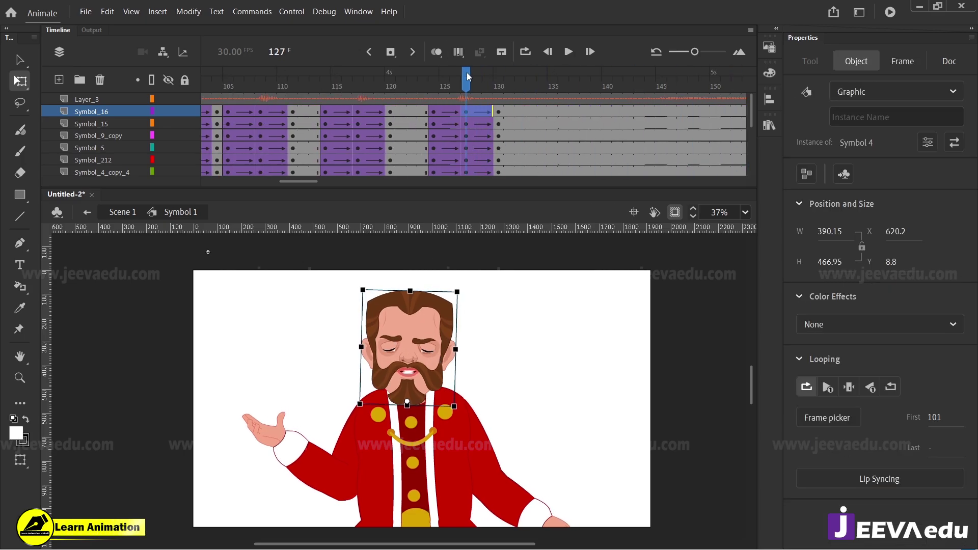
Play the animation through the repeated squash movements and replay the section after frame 130 against the audio
left_click_drag(467, 77, 180, 138)
key("Return")
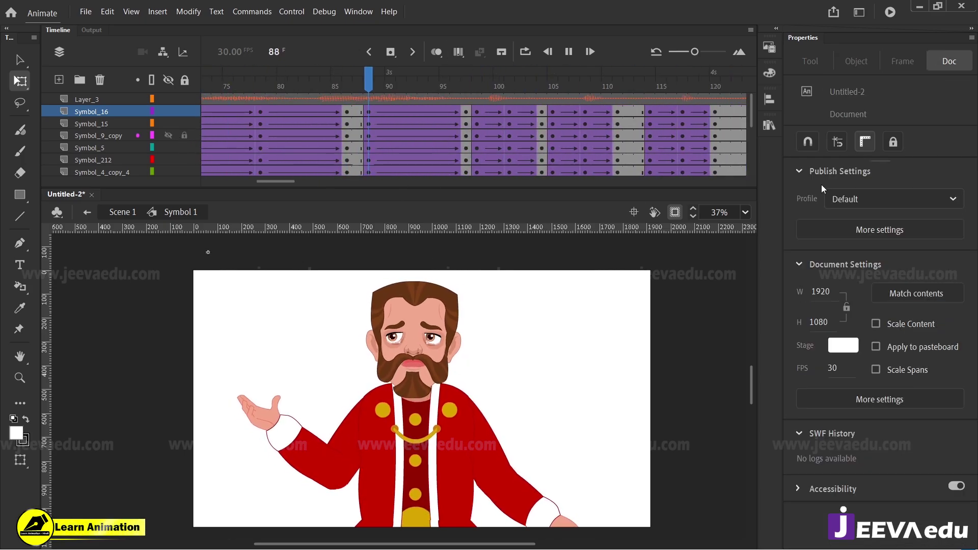
key("Return")
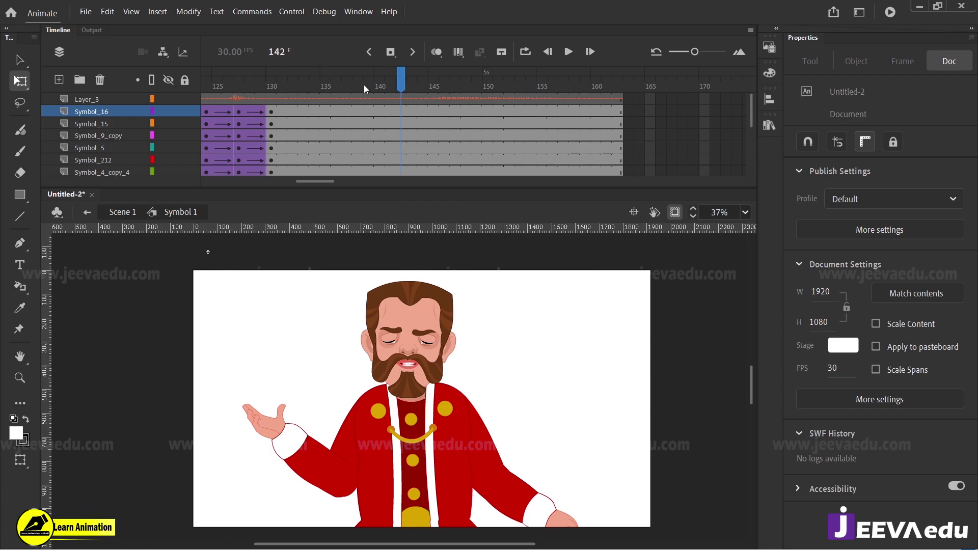
left_click_drag(410, 81, 309, 103)
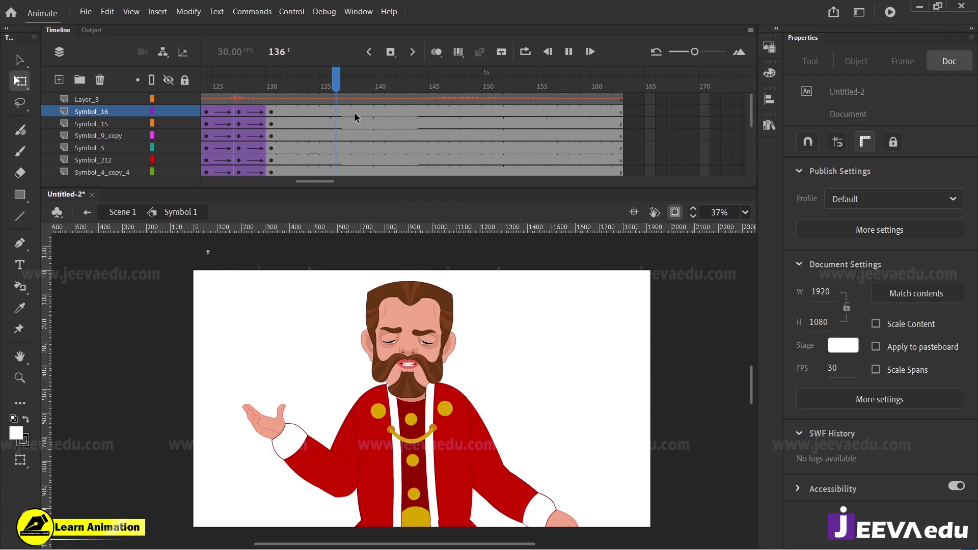
Insert keyframes on all character layers at frames 142, 149 and 156
left_click(401, 111)
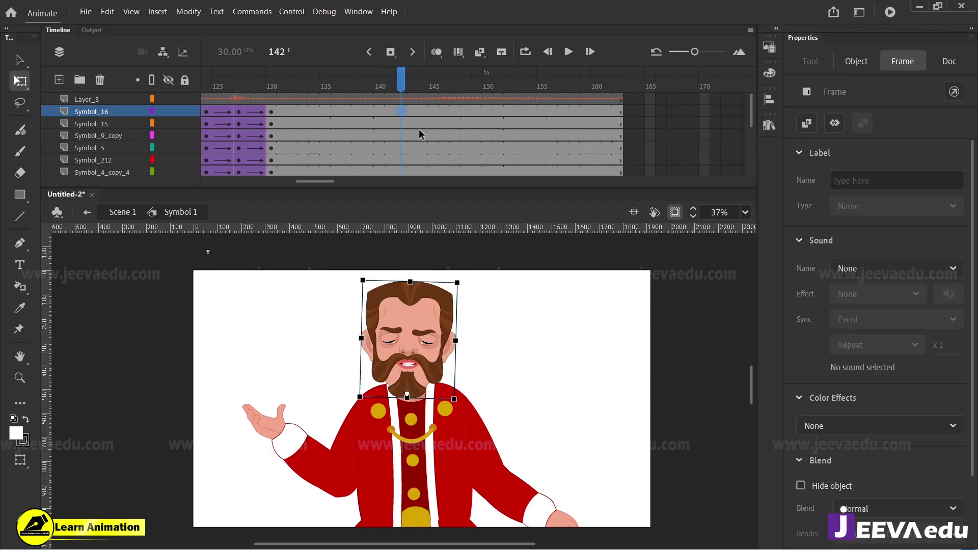
left_click(378, 88)
left_click_drag(399, 112, 402, 194)
scroll(408, 117, "up", 3)
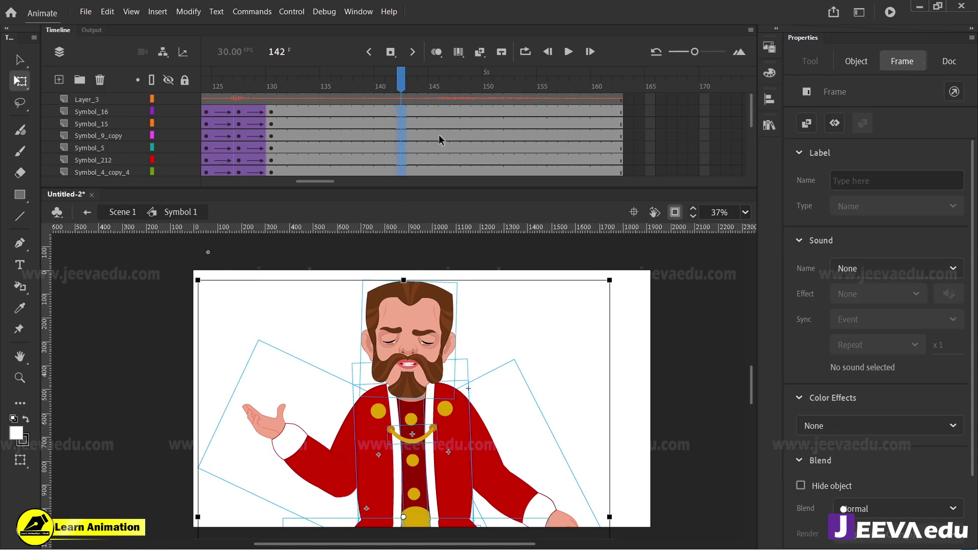
left_click_drag(476, 109, 482, 179)
key("F6")
scroll(563, 121, "up", 3)
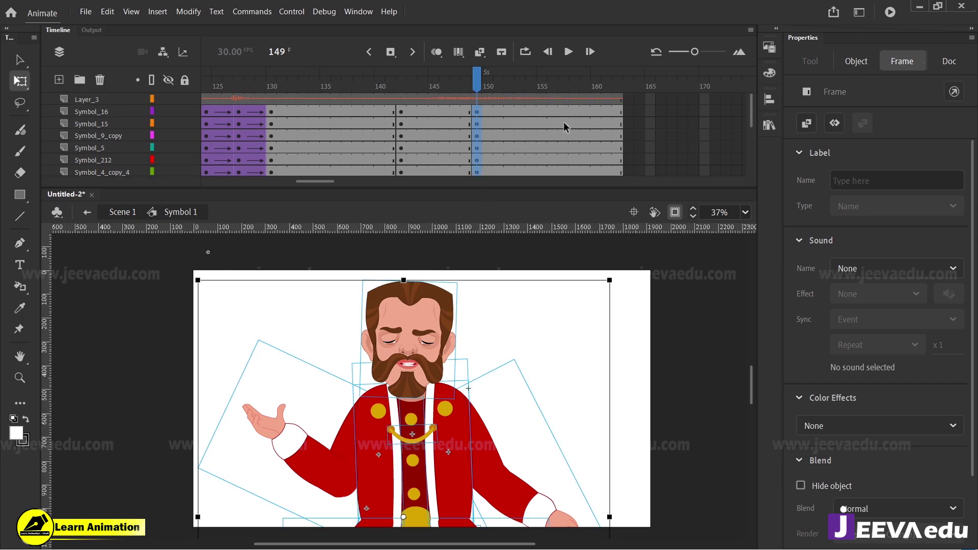
left_click_drag(553, 109, 556, 208)
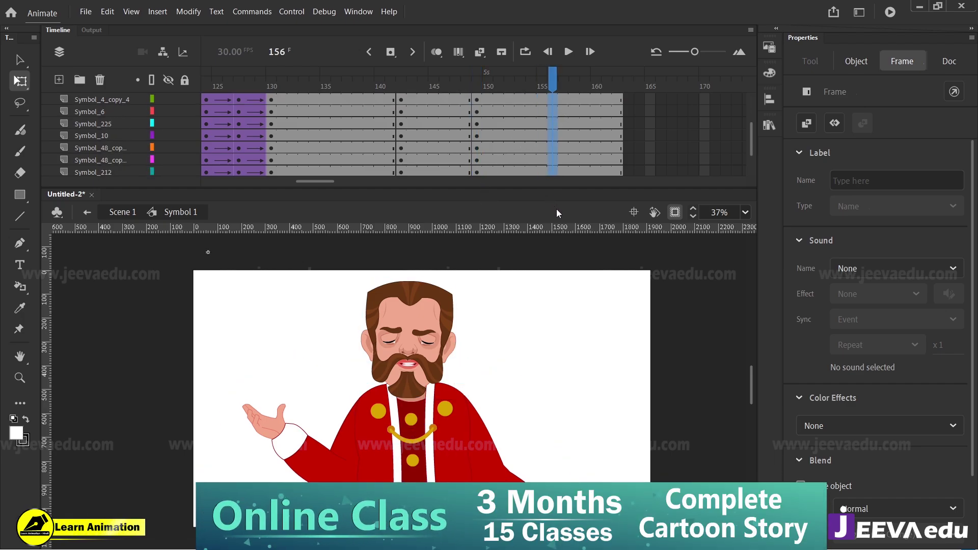
scroll(555, 155, "up", 3)
key("F6")
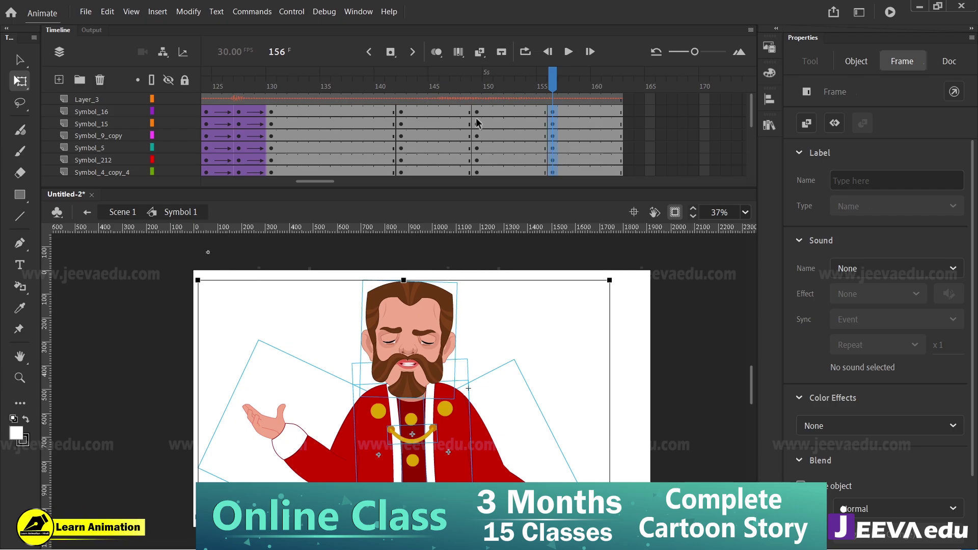
Create classic tweens on all character layers from frame 142 to 156 and set the first span's ease to -100
left_click_drag(464, 117, 504, 226)
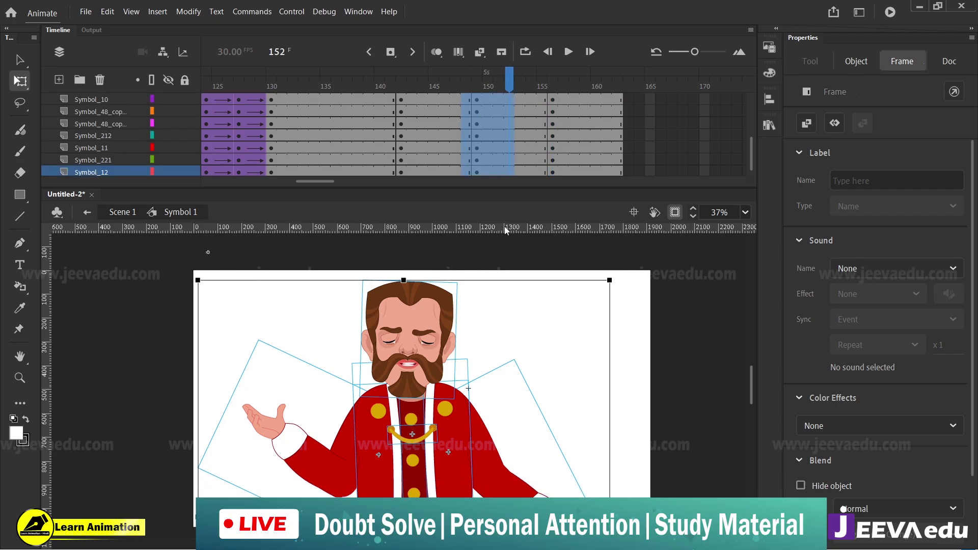
right_click(496, 147)
left_click(524, 155)
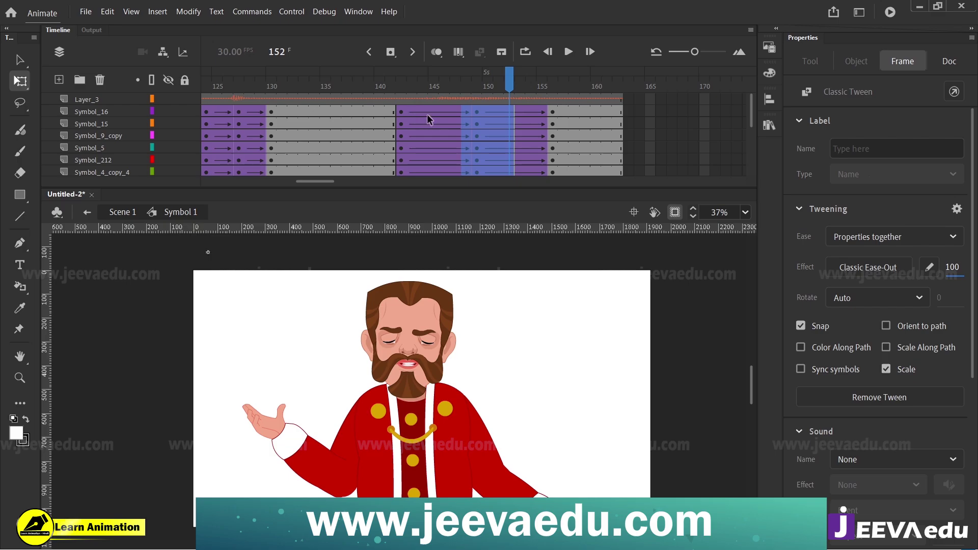
left_click_drag(427, 116, 442, 218)
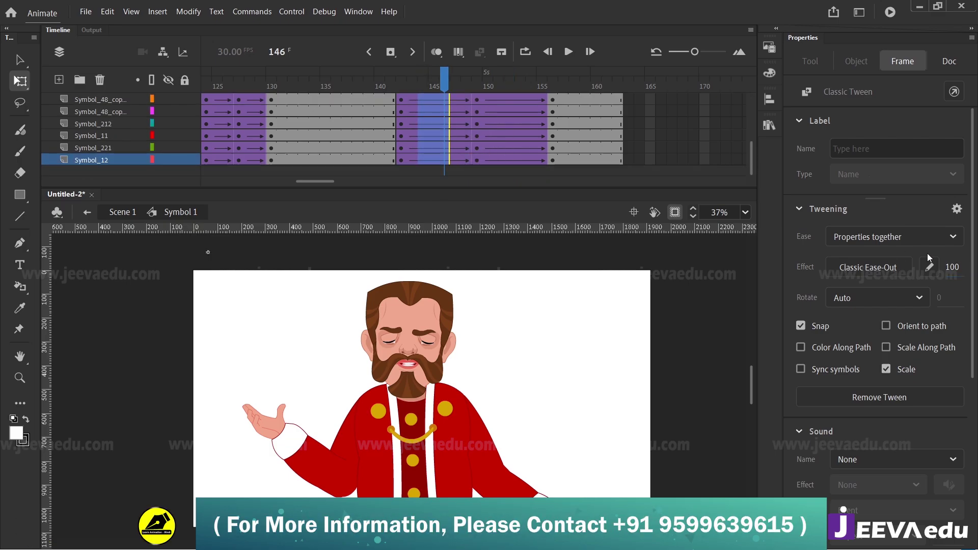
left_click_drag(952, 267, 837, 267)
scroll(473, 113, "up", 5)
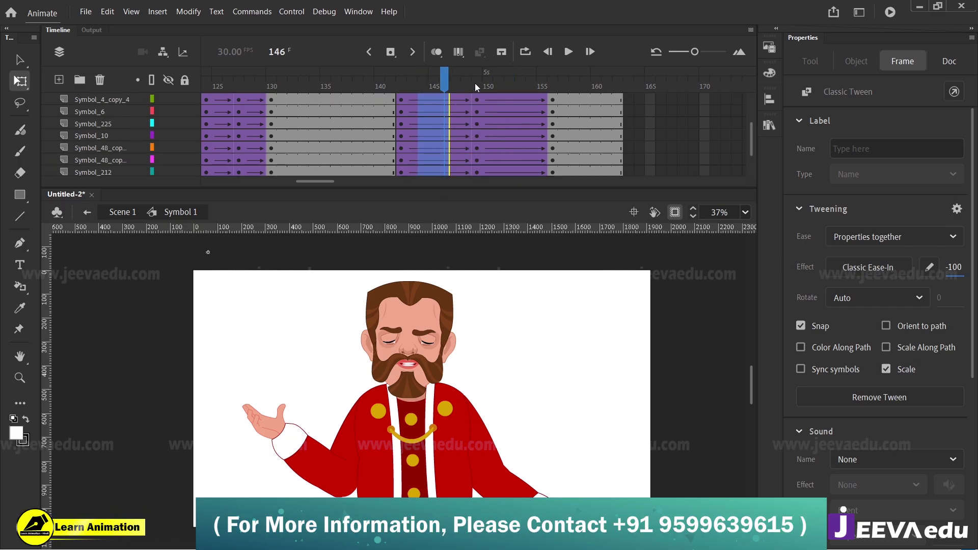
At frame 149, squash the whole character vertically to a height of about 1744 px and nudge the head down slightly
left_click(476, 87)
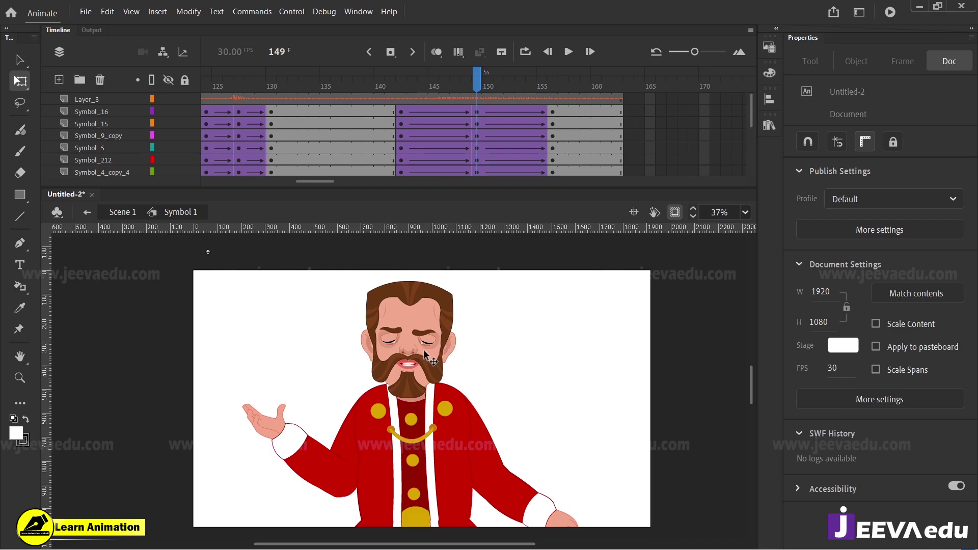
left_click_drag(238, 333, 583, 537)
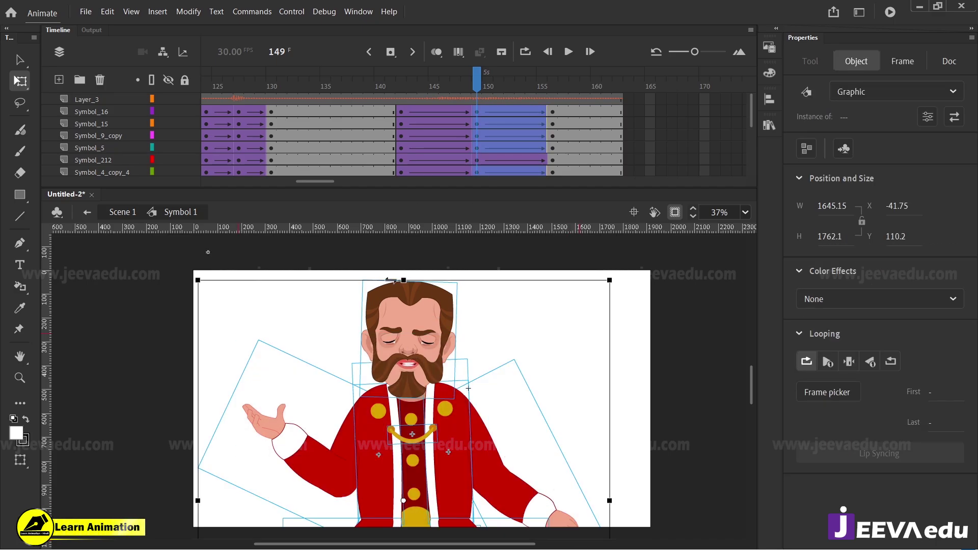
left_click_drag(404, 281, 404, 286)
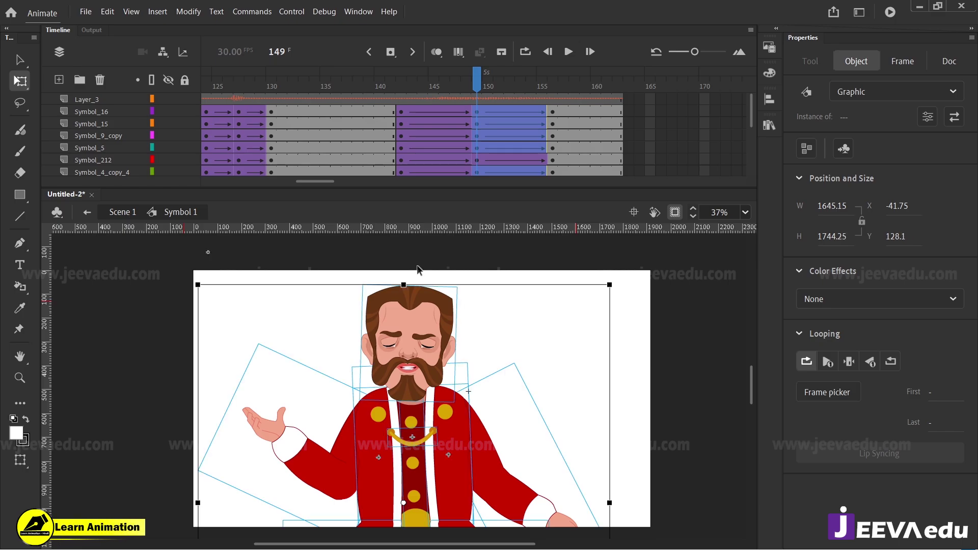
left_click(426, 256)
left_click(424, 312)
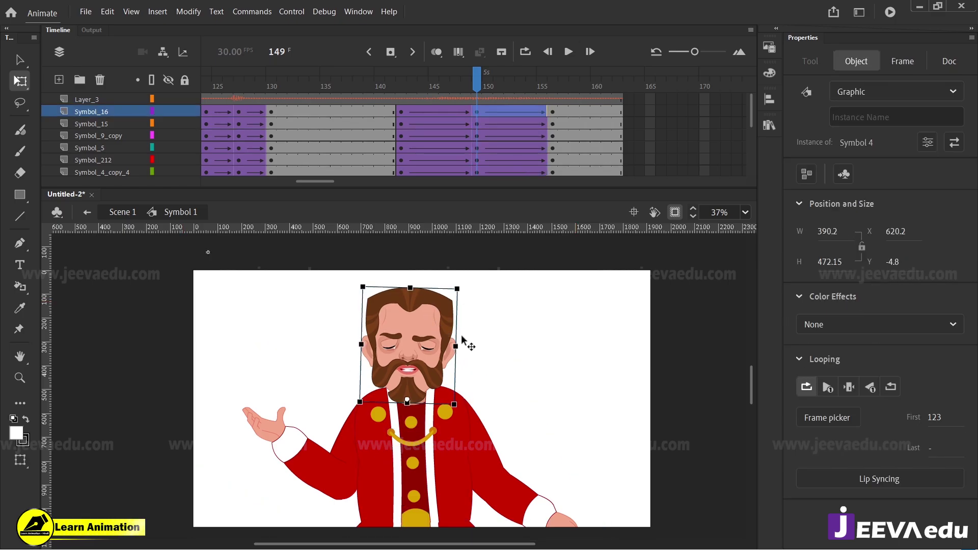
Rotate both of the character's arms slightly downward at frame 149
left_click(530, 366)
left_click(282, 461)
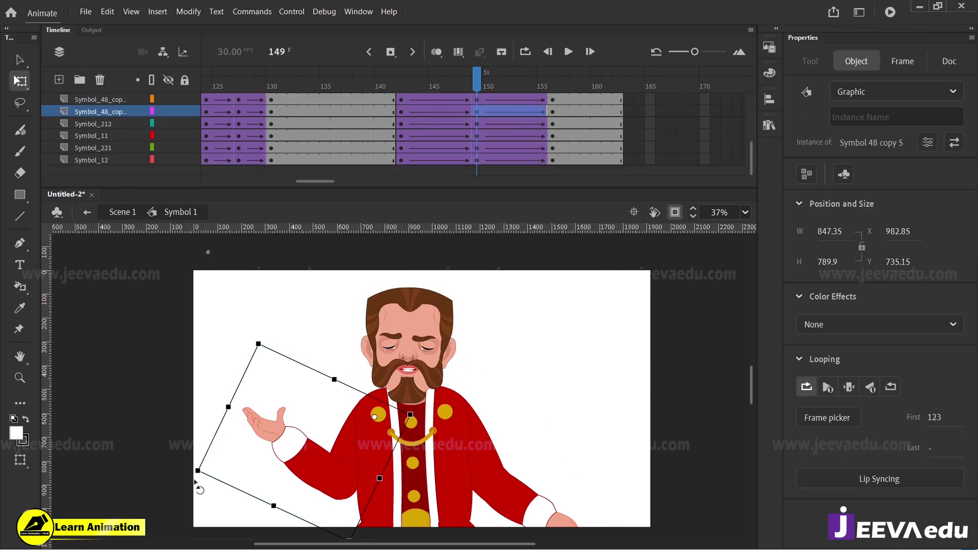
left_click_drag(197, 484, 205, 500)
left_click(552, 506)
scroll(564, 517, "down", 2)
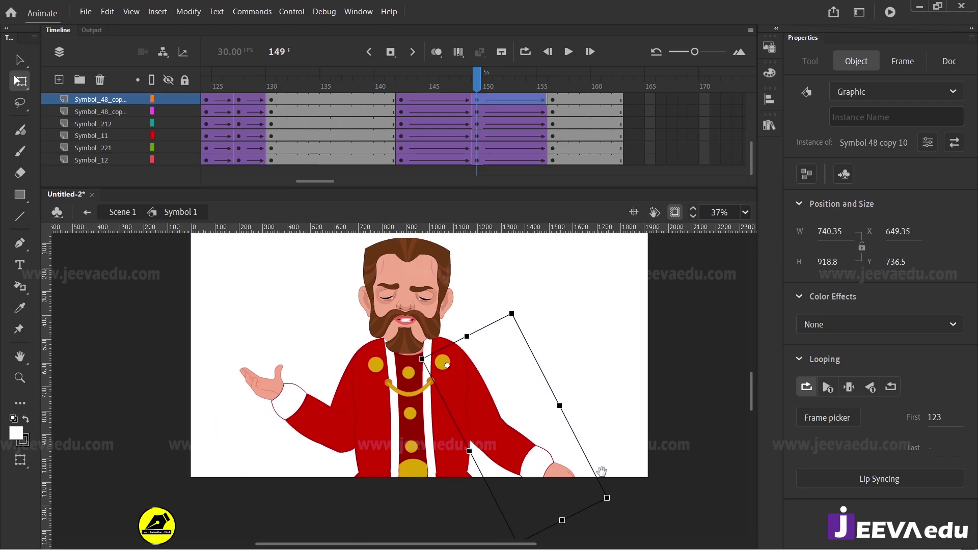
left_click_drag(616, 496, 613, 501)
left_click_drag(580, 365, 596, 406)
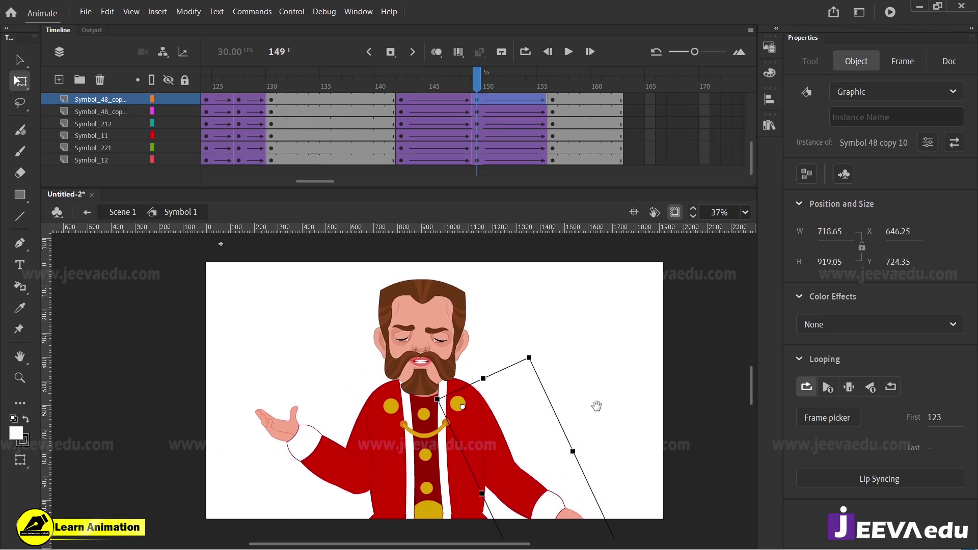
scroll(492, 90, "up", 2)
scroll(475, 77, "up", 2)
At frame 156, select the whole character and scale it to 102%
left_click_drag(478, 76, 546, 163)
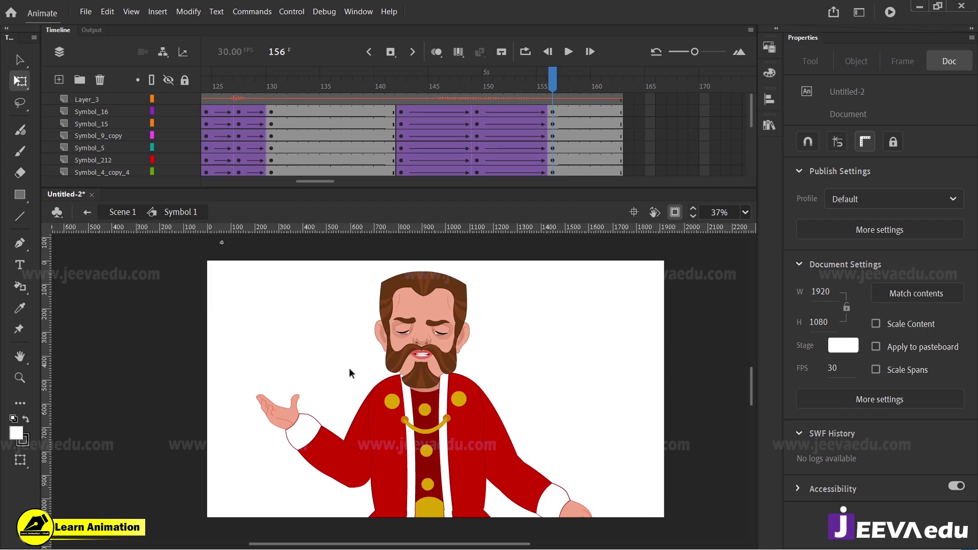
left_click_drag(227, 303, 578, 461)
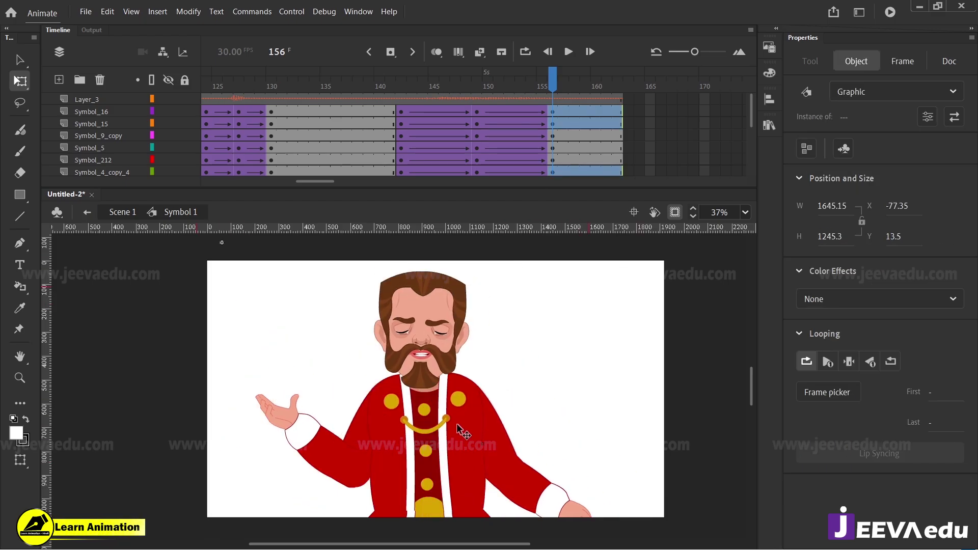
left_click_drag(457, 423, 457, 419)
key("ctrl+z")
key("ctrl+alt+s")
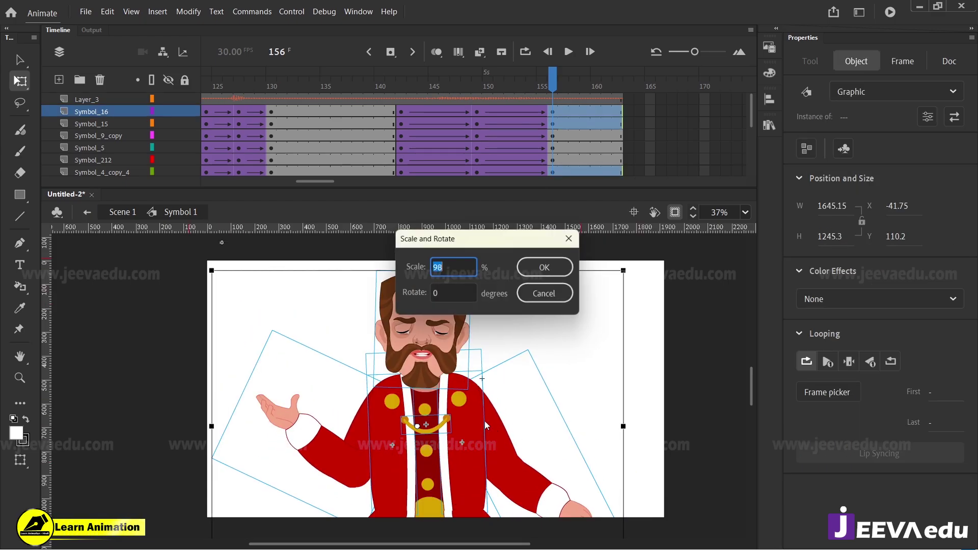
type("102")
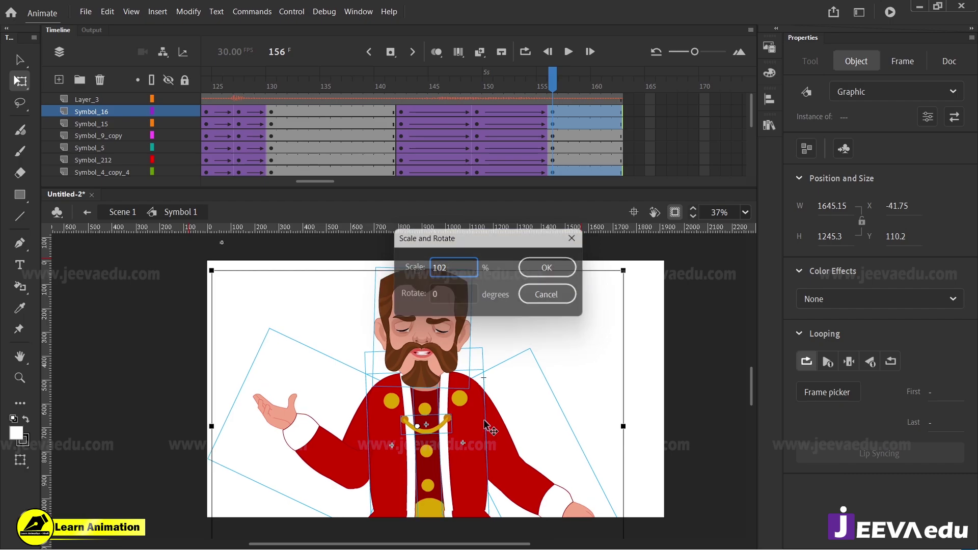
key("Return")
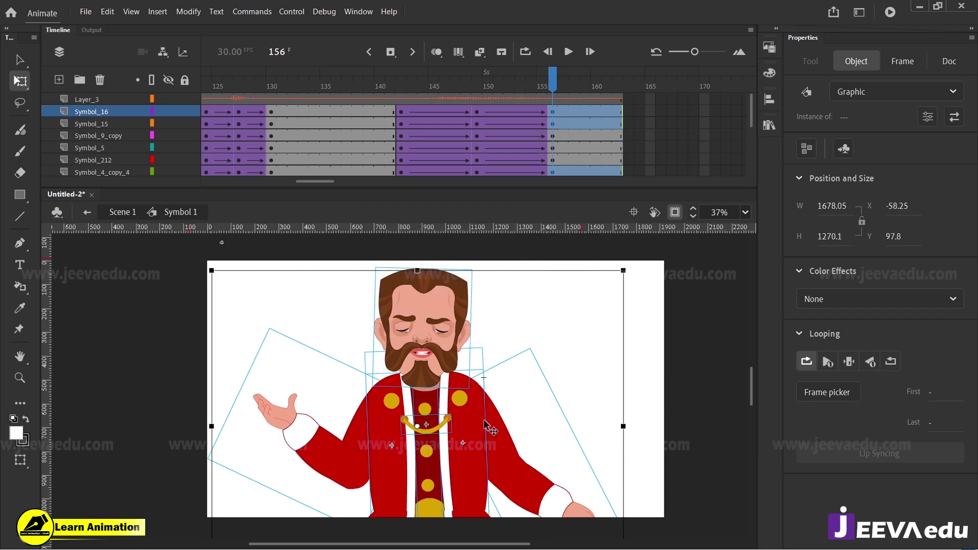
left_click(537, 320)
Lower the head slightly at frame 149 and scrub past frame 156 to check the movement
left_click_drag(523, 86, 479, 138)
left_click(449, 318)
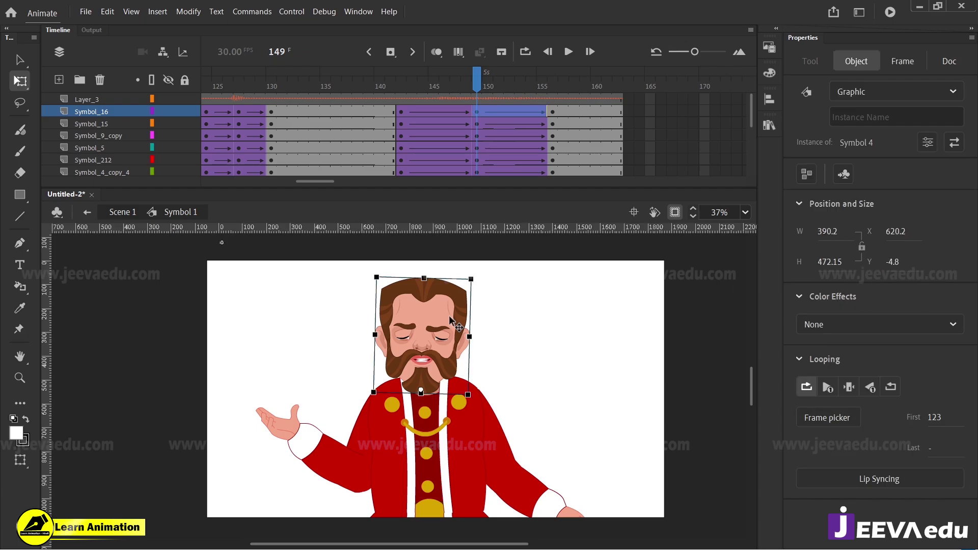
left_click_drag(479, 82, 563, 90)
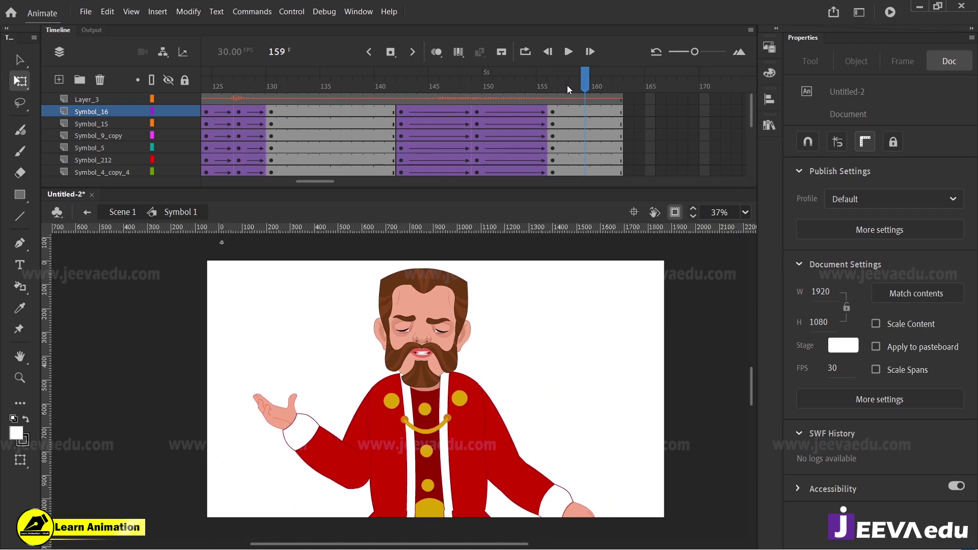
left_click_drag(567, 84, 549, 125)
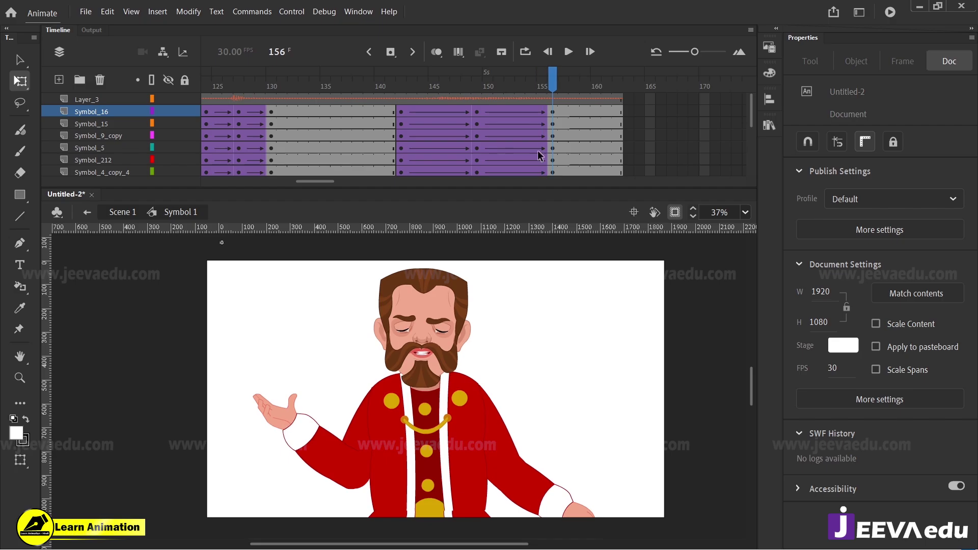
Open the head symbol from frame 149 and insert keyframes on all its layers at its frame 123
left_click(478, 113)
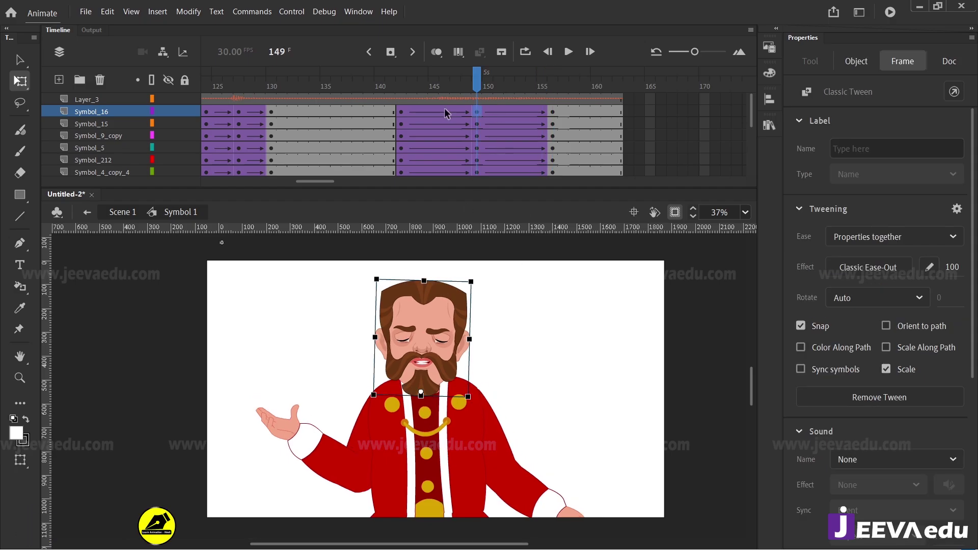
left_click(401, 114)
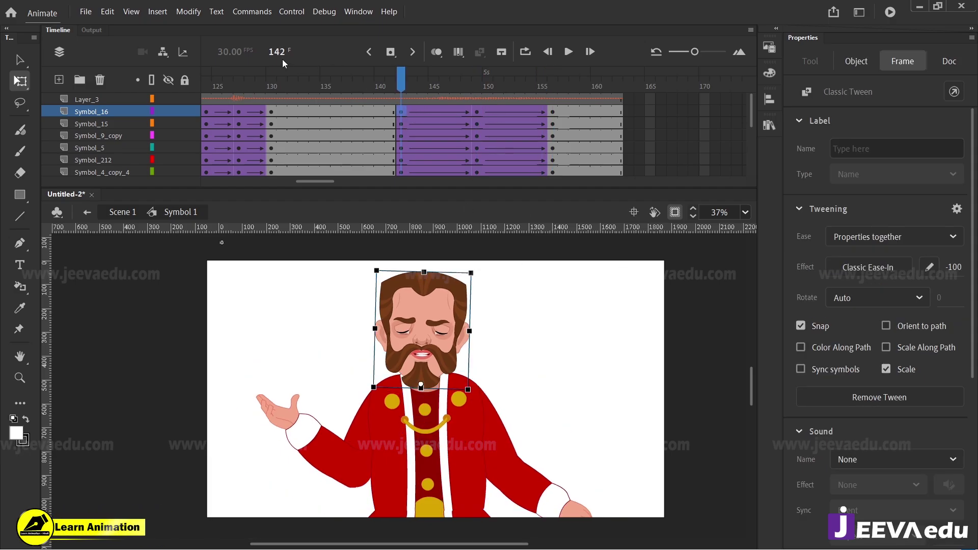
left_click(554, 112)
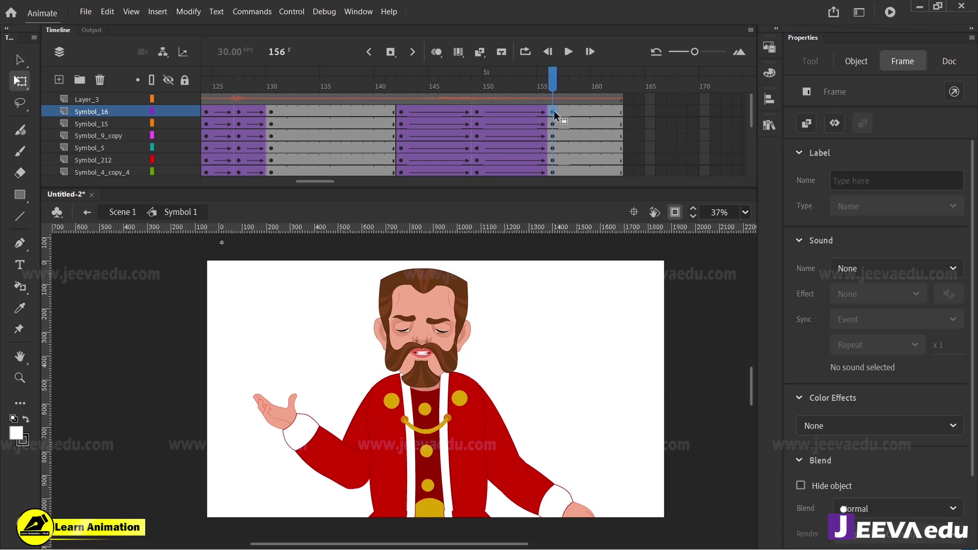
left_click(474, 113)
left_click(436, 323)
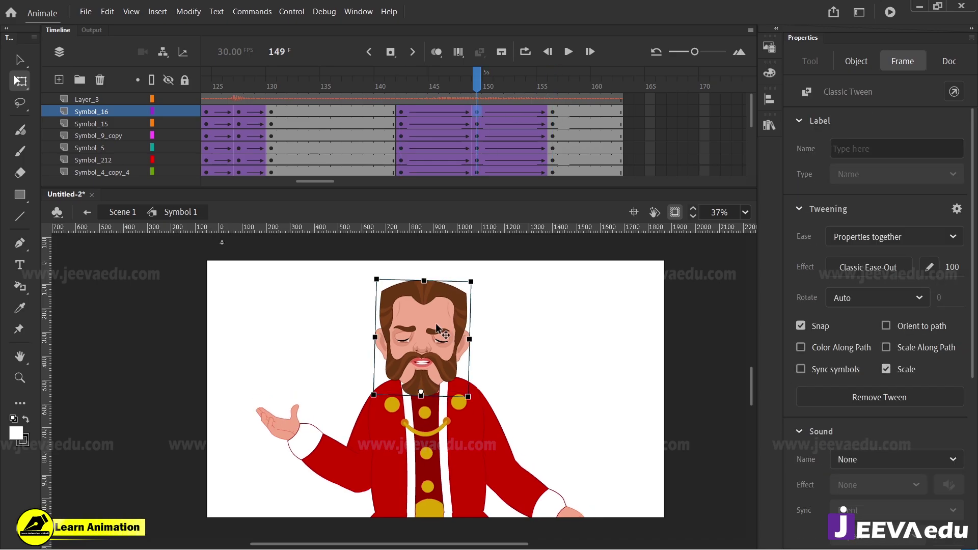
double_click(433, 322)
left_click(478, 112)
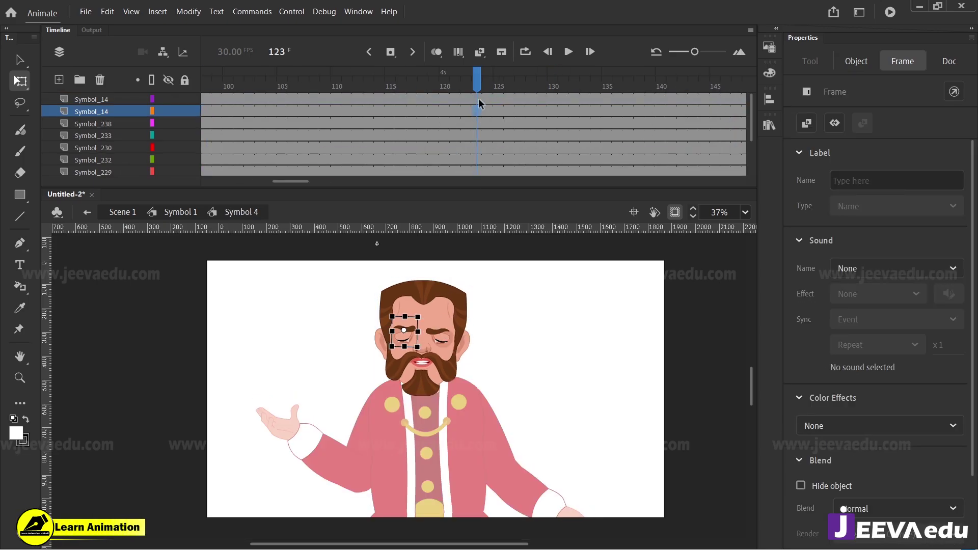
key("ctrl+a")
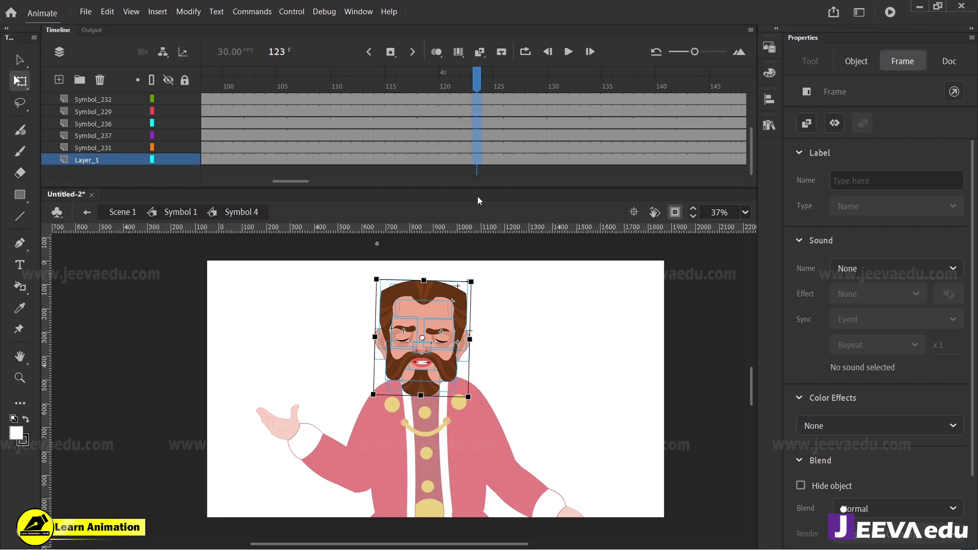
key("F6")
scroll(478, 124, "up", 3)
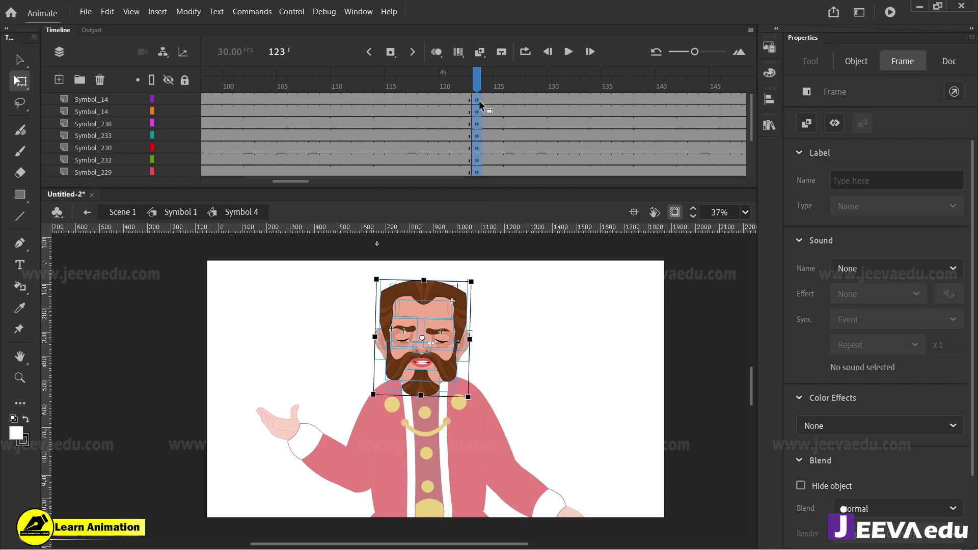
Compare the head symbol's internal timeline with the head's first looping frame at frame 142 of Symbol 1
left_click_drag(463, 81, 390, 84)
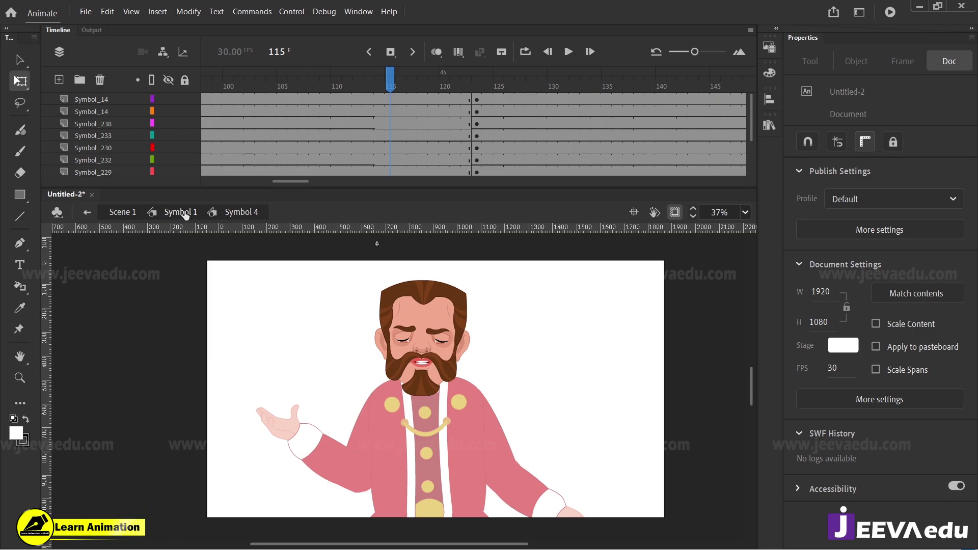
left_click(185, 213)
left_click(399, 113)
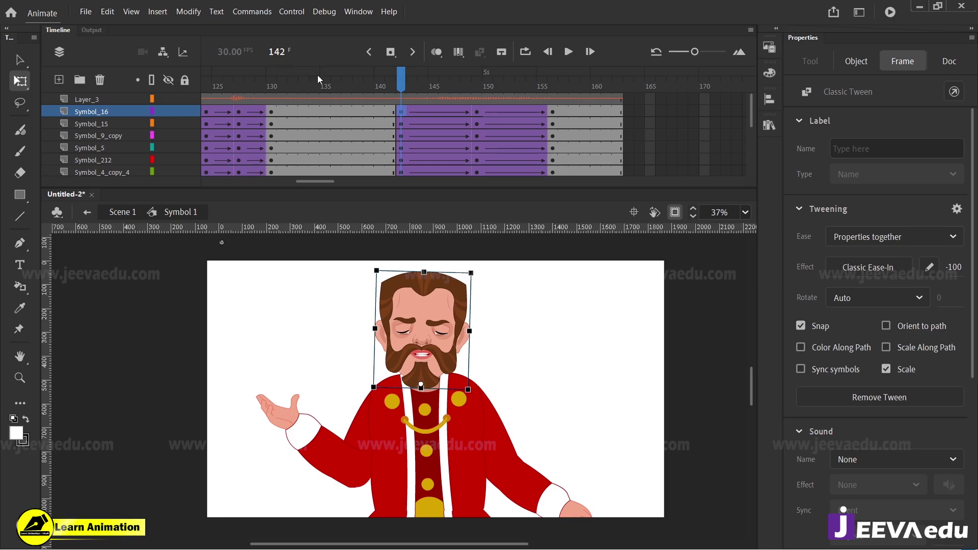
left_click(431, 301)
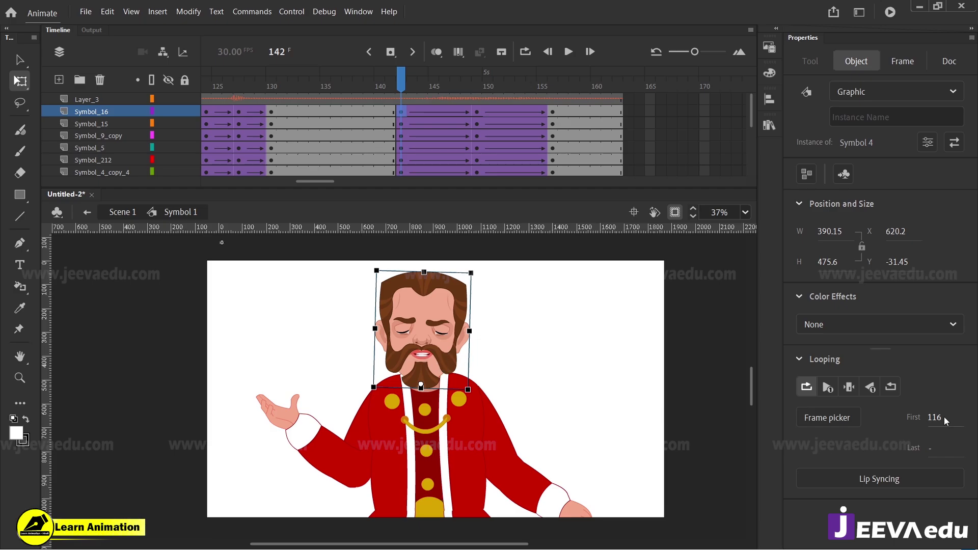
double_click(419, 336)
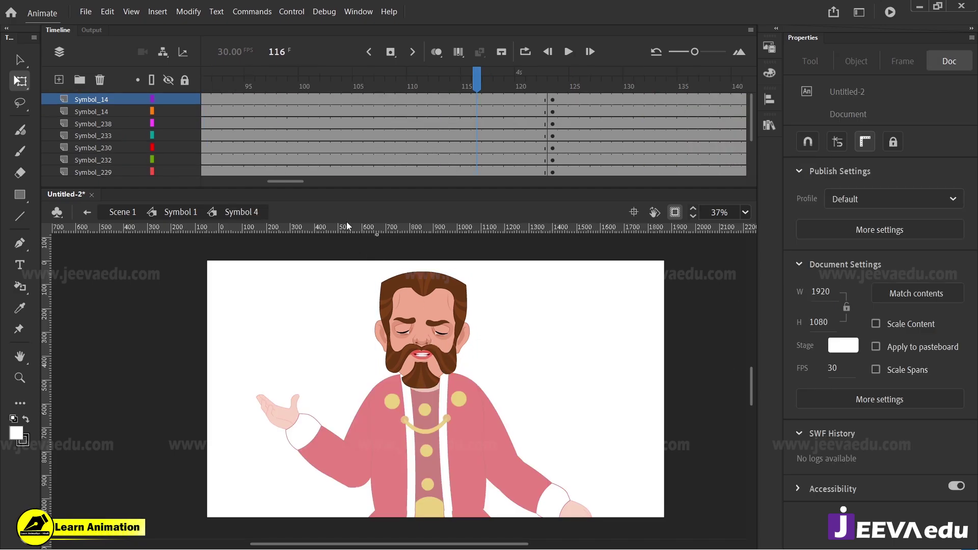
left_click_drag(268, 181, 332, 179)
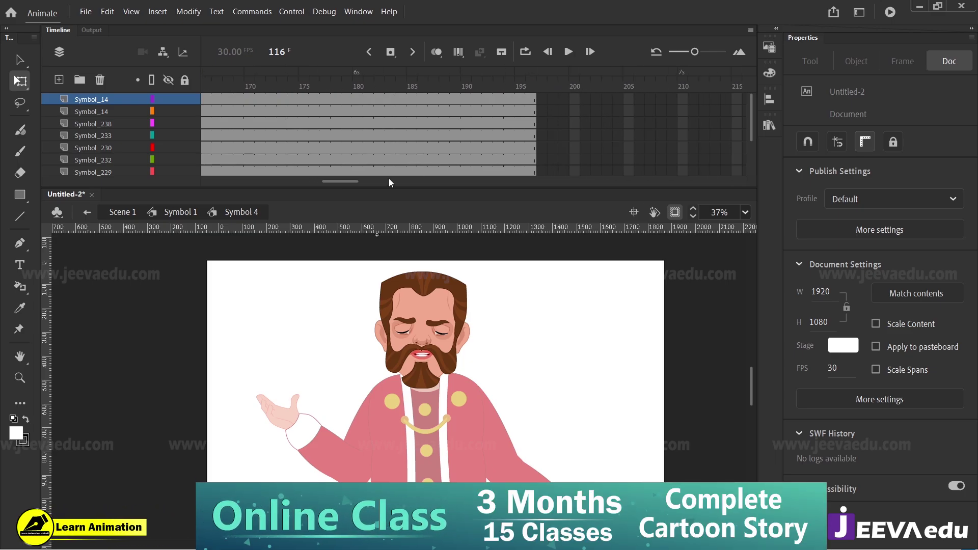
left_click_drag(347, 182, 302, 181)
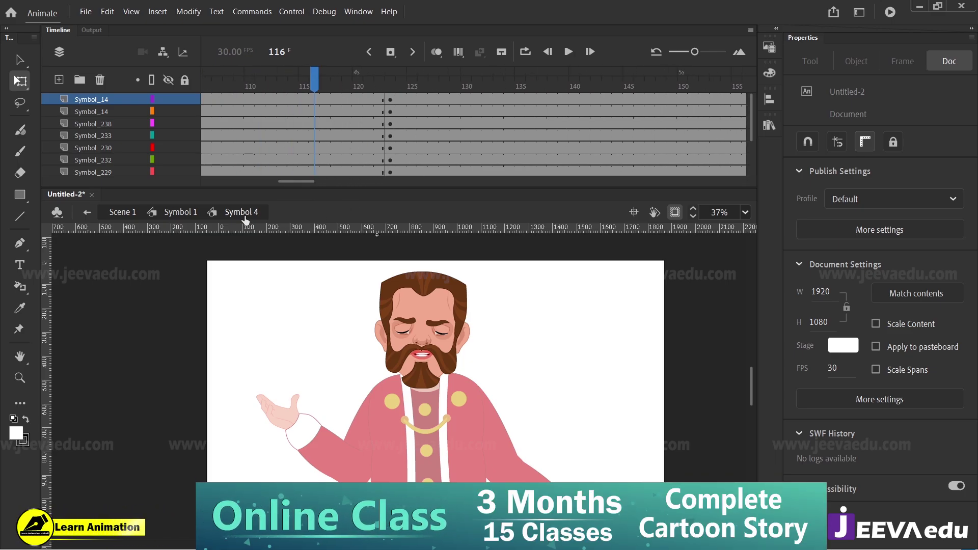
left_click(180, 212)
Synchronize the symbols across all frames of Symbol 1 and check the head's first looping frame at frame 142
left_click(423, 316)
right_click(532, 135)
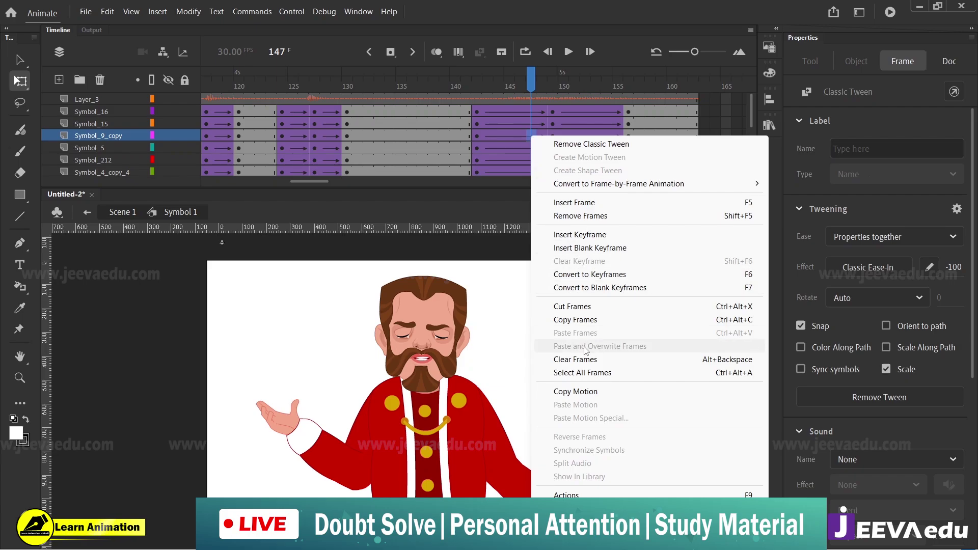
left_click(591, 373)
right_click(500, 135)
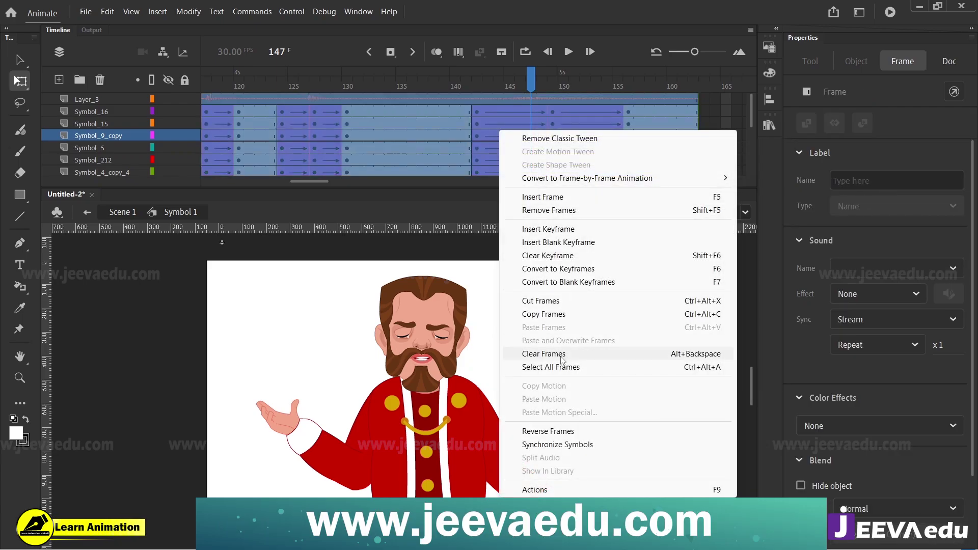
left_click(557, 447)
left_click_drag(532, 87, 477, 103)
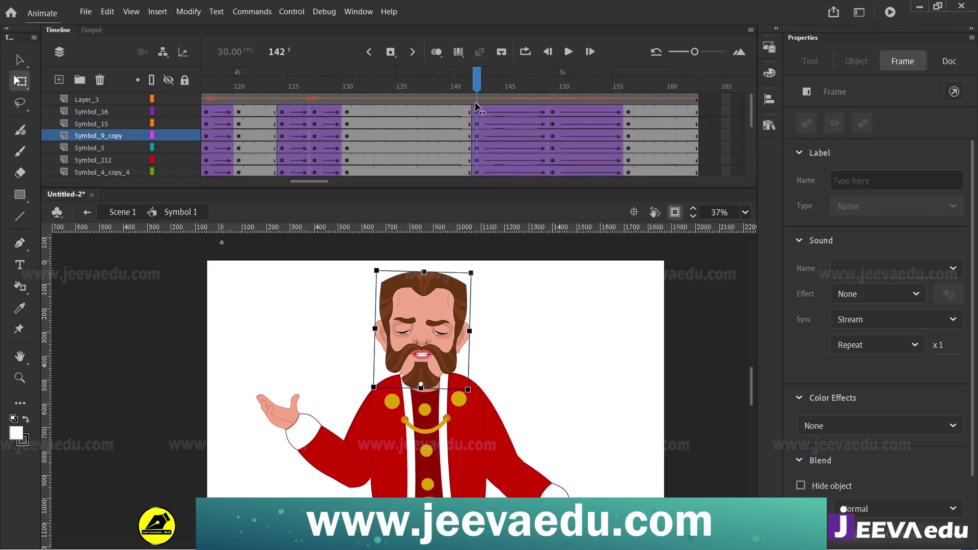
left_click(460, 304)
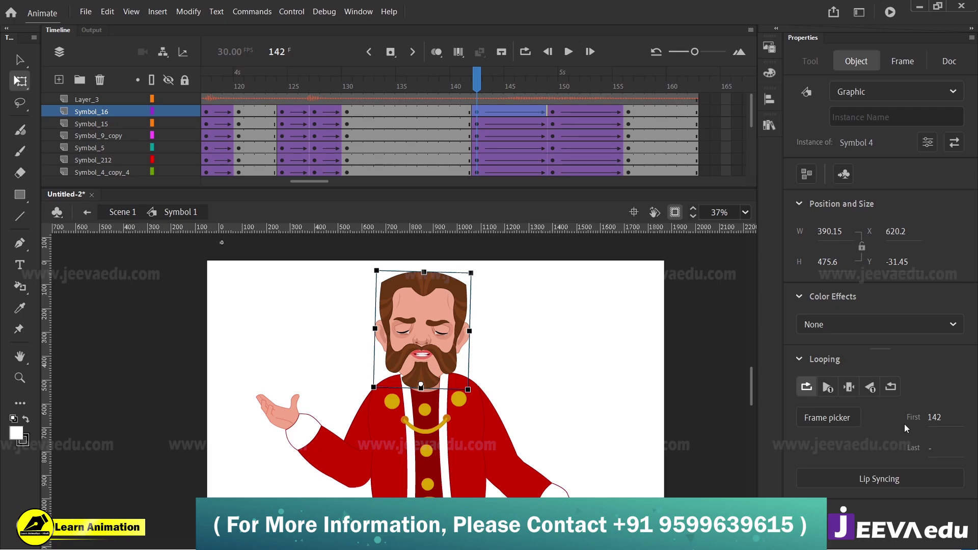
Clear the keyframes at frame 123 on all layers inside the head symbol and return to Symbol 1
left_click(555, 113)
double_click(433, 338)
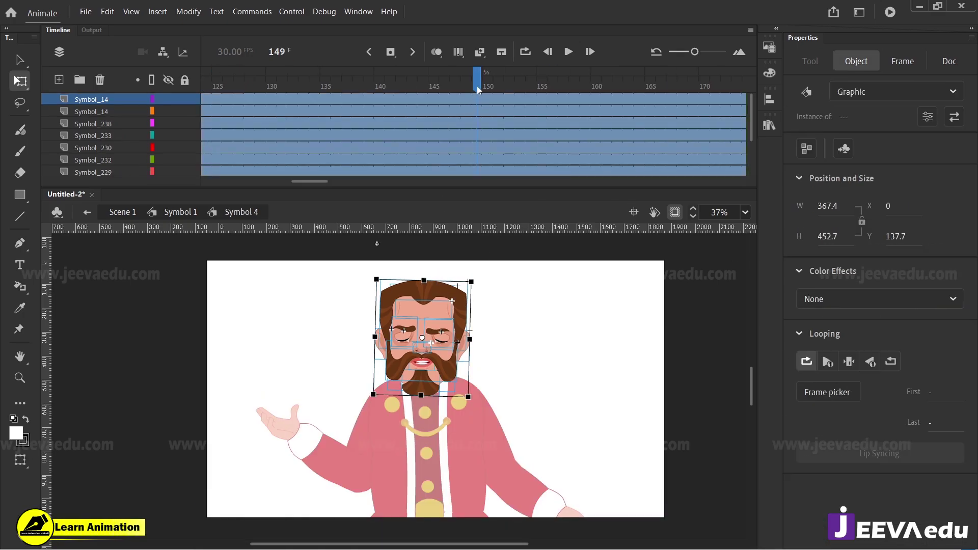
left_click_drag(320, 182, 297, 183)
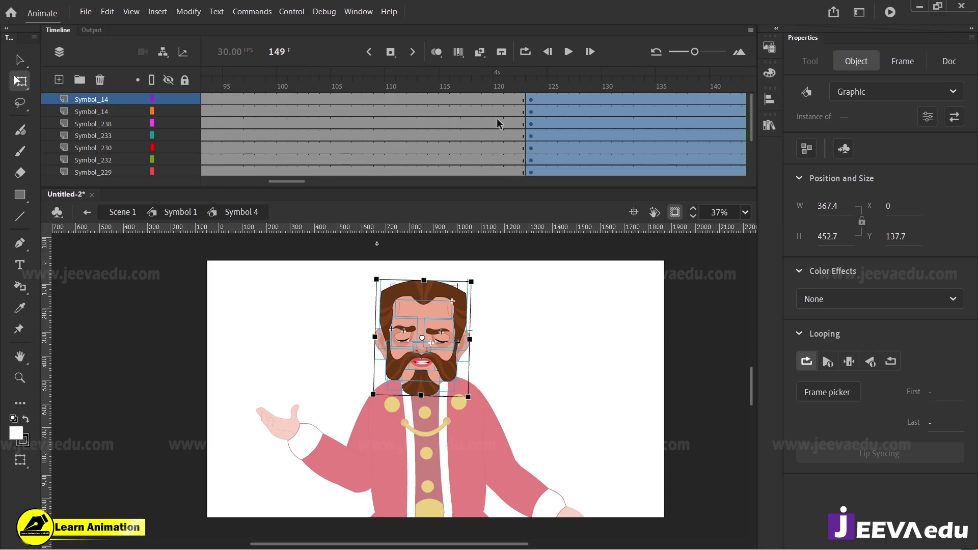
left_click(507, 110)
left_click_drag(482, 100, 554, 174)
right_click(518, 129)
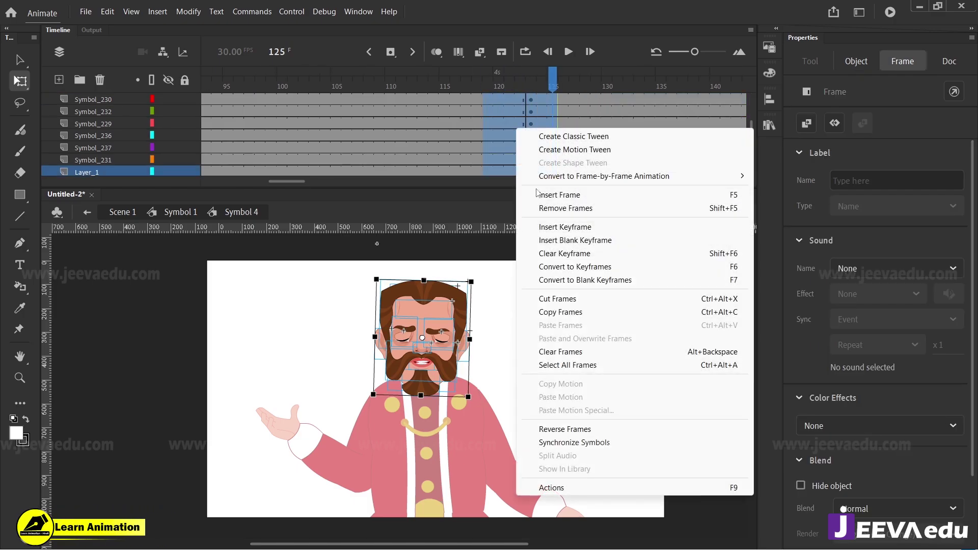
left_click(560, 254)
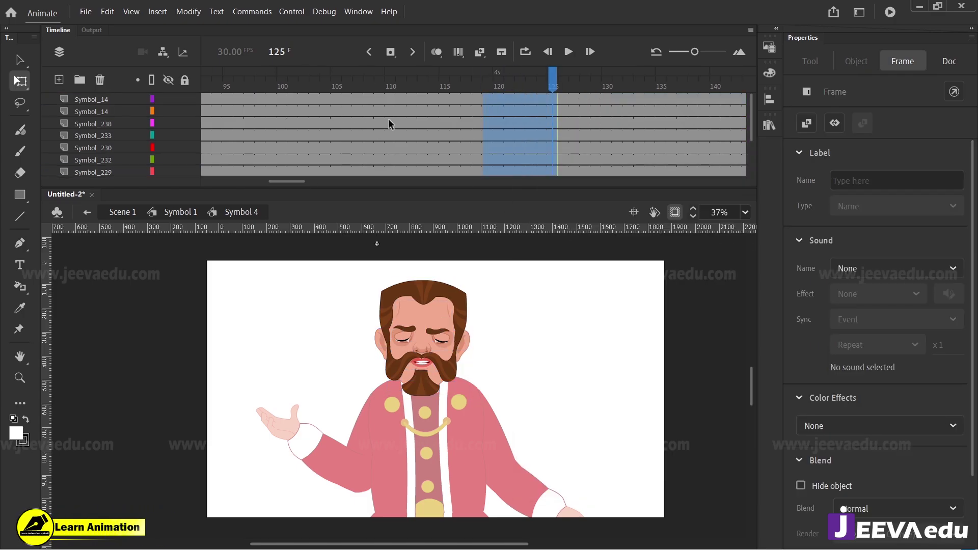
left_click(166, 212)
left_click_drag(476, 82, 347, 119)
key("ctrl+a")
left_click(591, 144)
left_click_drag(682, 144, 480, 149)
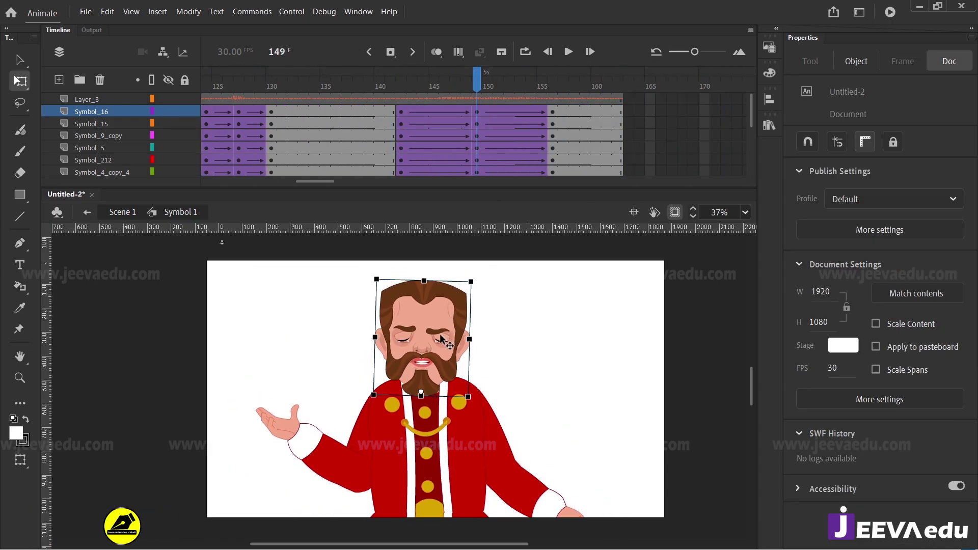
Inside the head symbol, insert keyframes on all layers at frames 149 and 142
left_click(400, 125)
left_click(477, 124)
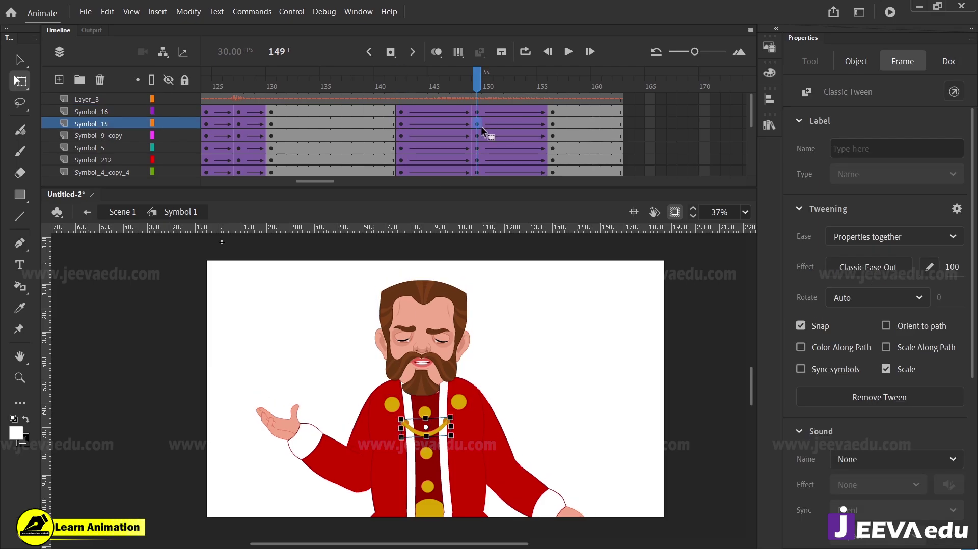
double_click(438, 356)
left_click_drag(477, 97, 477, 210)
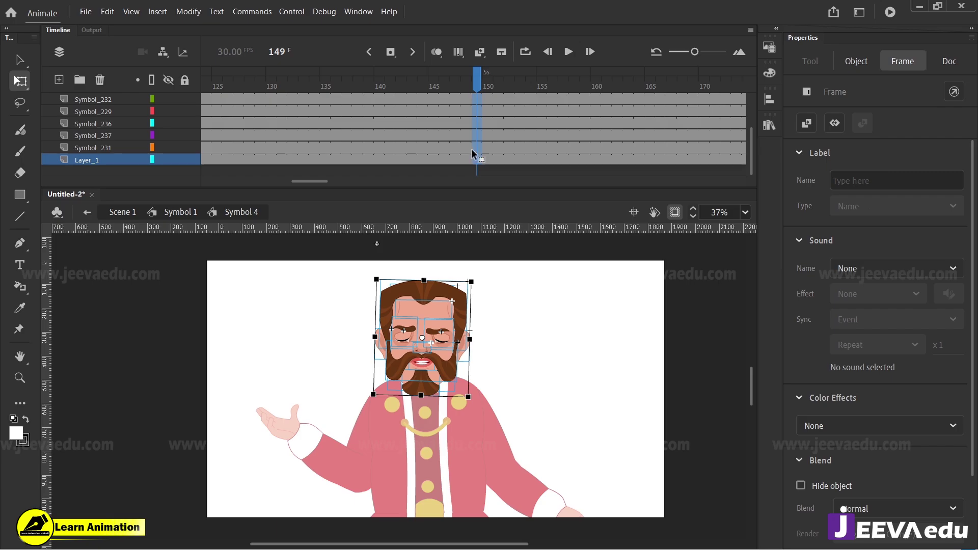
key("F6")
left_click_drag(478, 81, 406, 201)
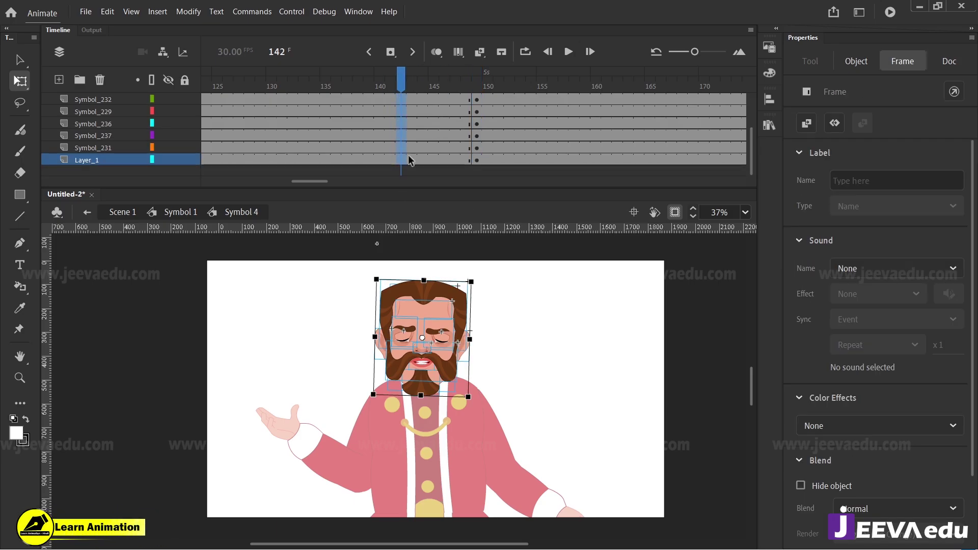
key("F6")
Locate the body's last keyframe in Symbol 1 and insert matching keyframes at frame 156 on all head symbol layers
left_click(179, 212)
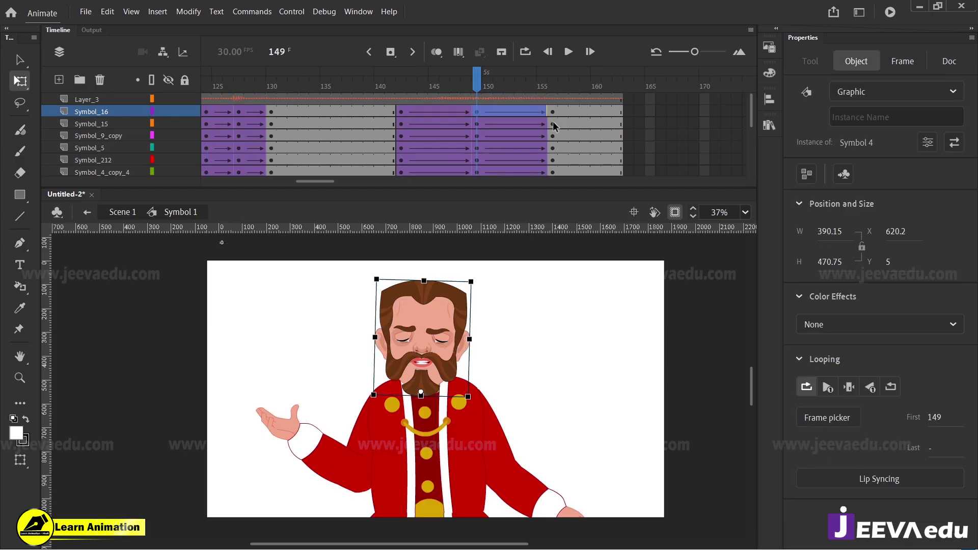
left_click(550, 111)
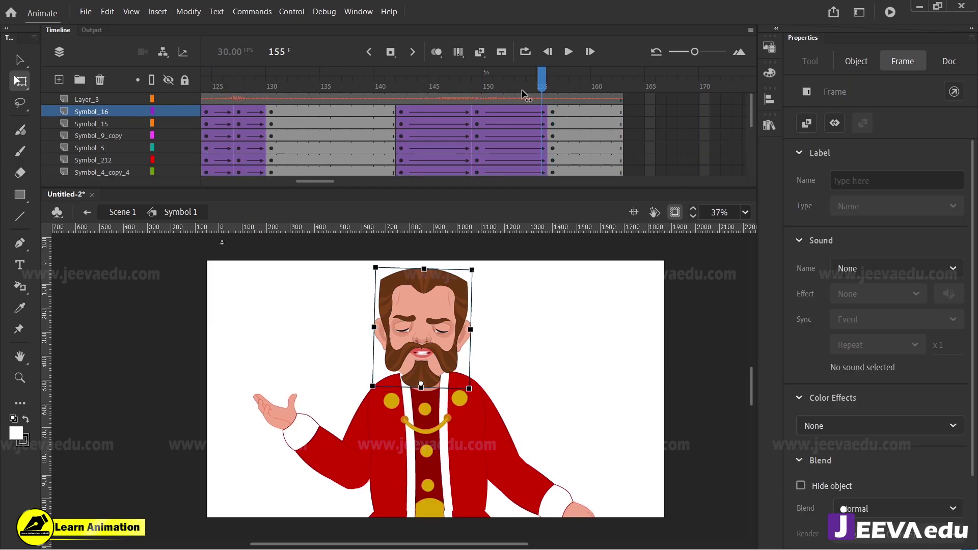
left_click_drag(524, 95, 474, 119)
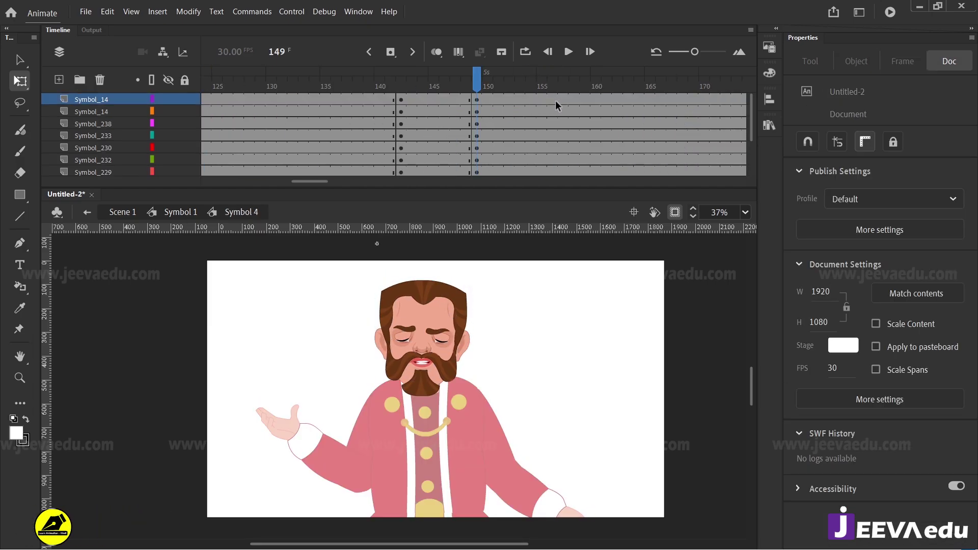
left_click_drag(555, 100, 552, 196)
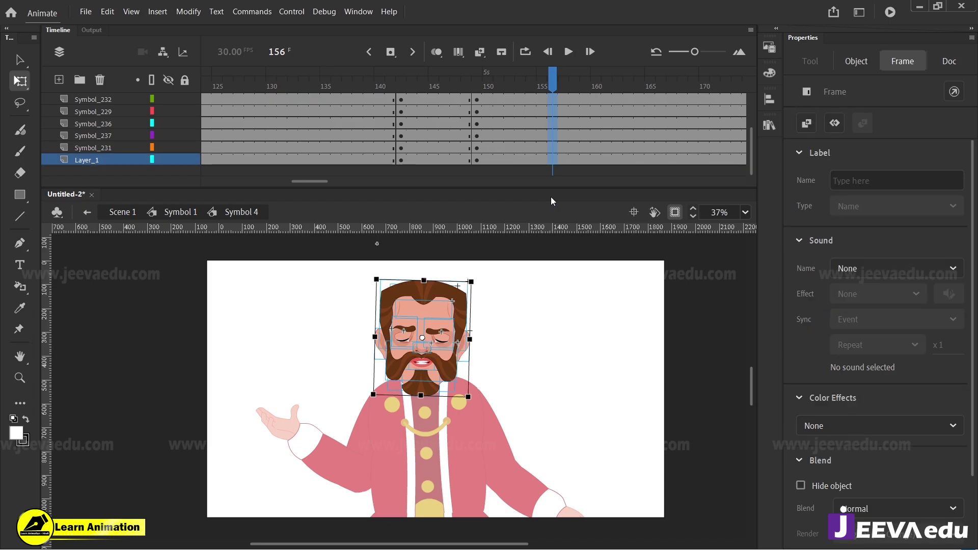
key("F6")
scroll(518, 139, "up", 3)
Create classic tweens on all head layers between frames 142 and 156 with Classic Ease-Out 100, and adjust the first half's easing
left_click_drag(461, 113, 506, 209)
right_click(486, 115)
left_click(519, 122)
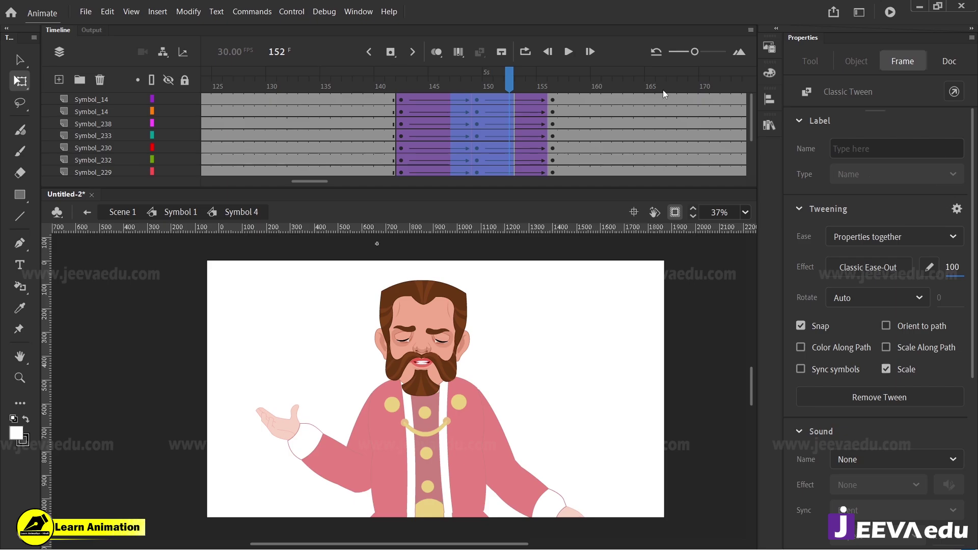
left_click_drag(432, 95, 438, 281)
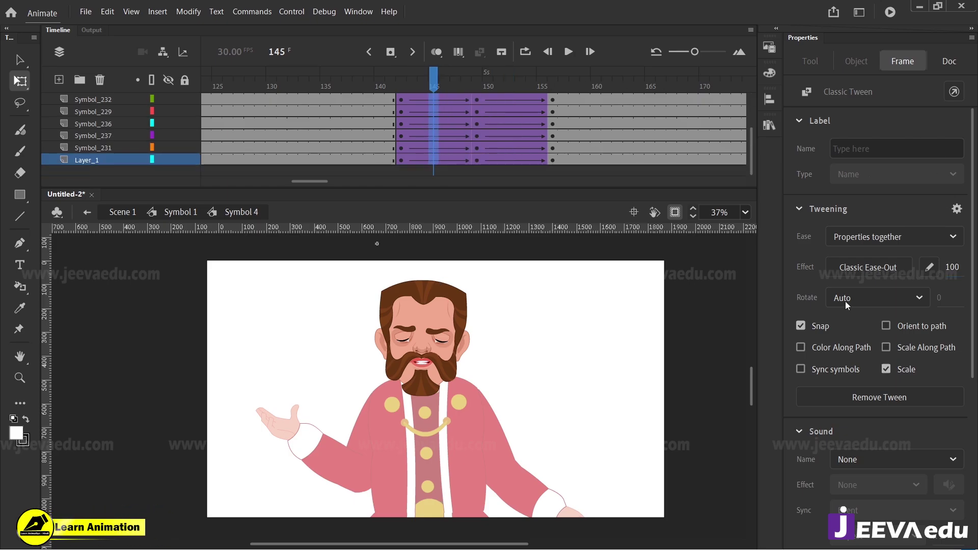
left_click_drag(577, 267, 575, 267)
At frame 149 of the head symbol, move both eyes, the nose, moustache, mouth and beard down together by about 5 px
left_click(478, 98)
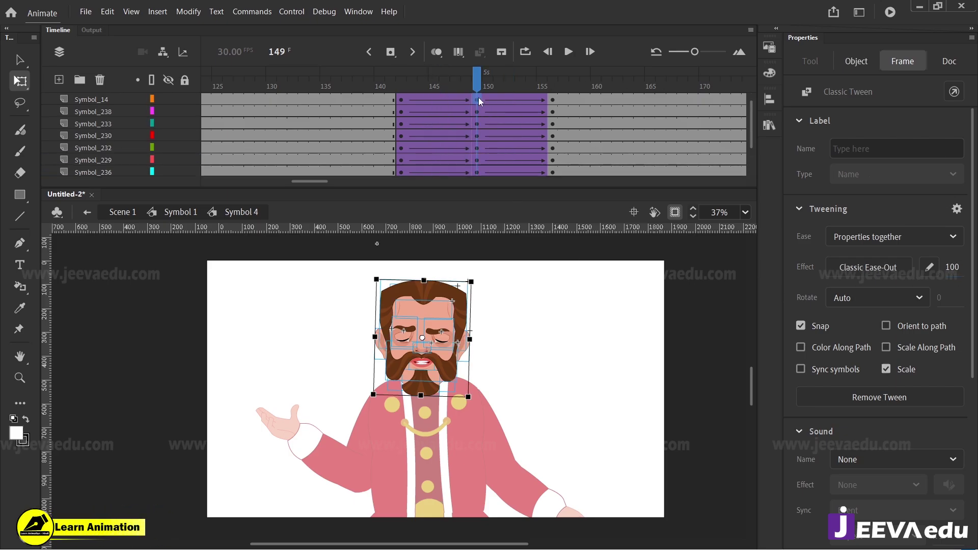
left_click(514, 374)
key("z")
left_click_drag(358, 286, 483, 404)
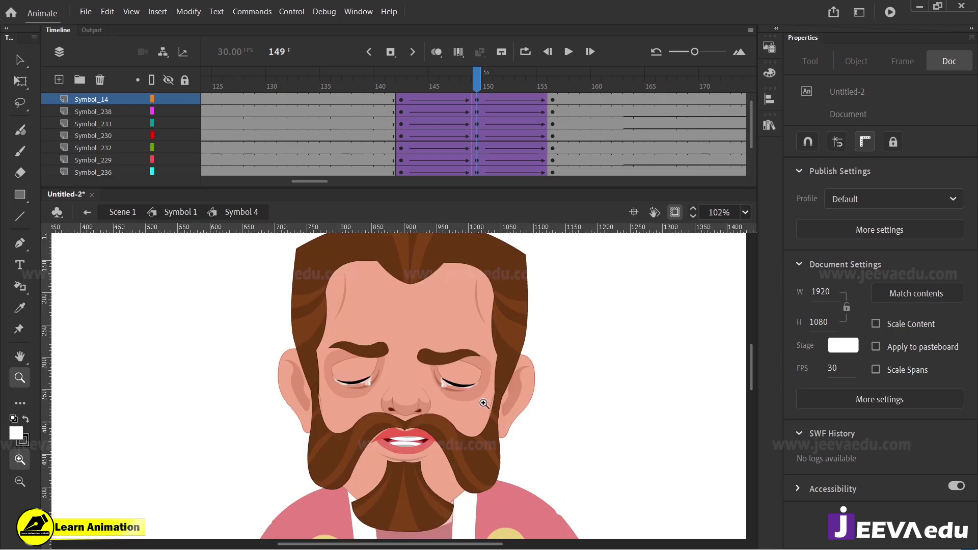
key("v")
left_click(376, 381)
left_click(444, 382, "shift")
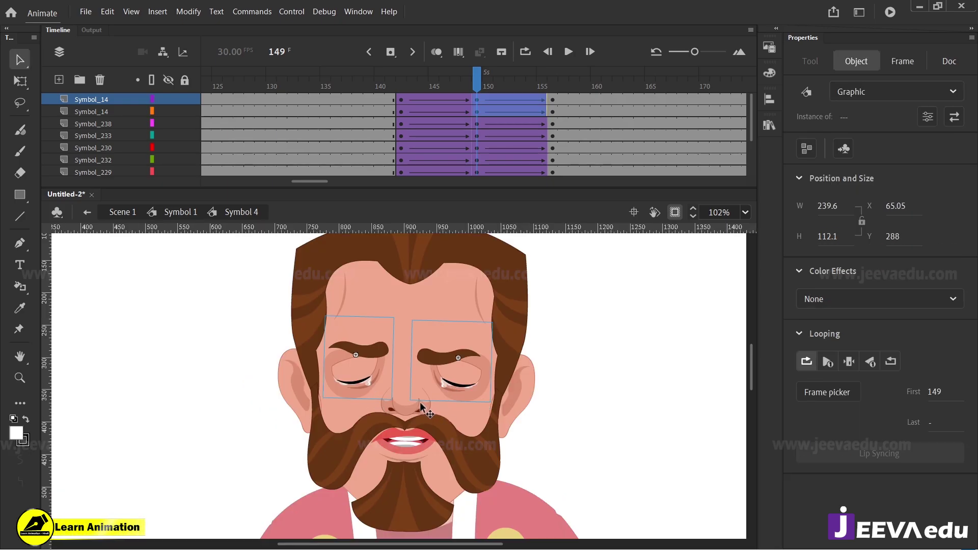
left_click(420, 402, "shift")
left_click(440, 442, "shift")
left_click(418, 447, "shift")
left_click(414, 500, "shift")
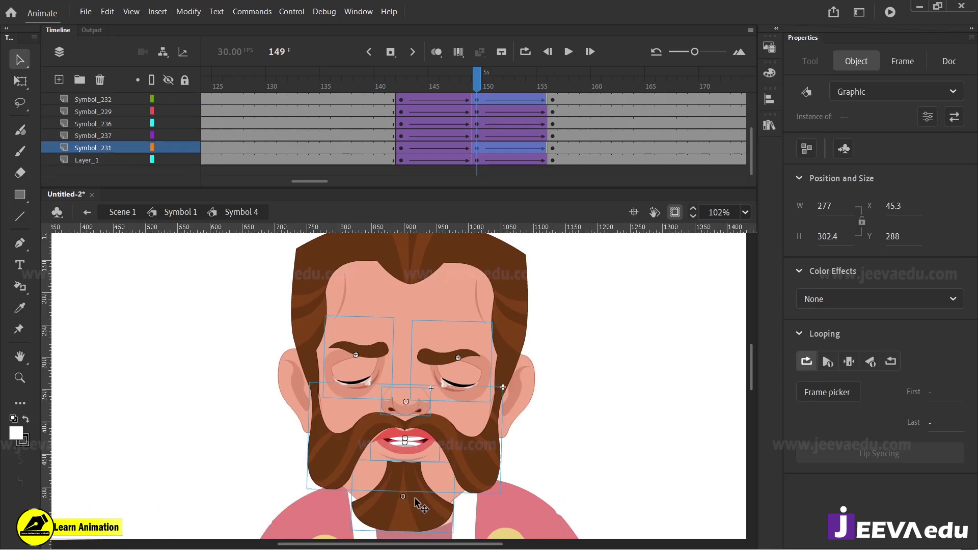
key("Down")
key("Down")
key("Down")
key("Down")
key("Down")
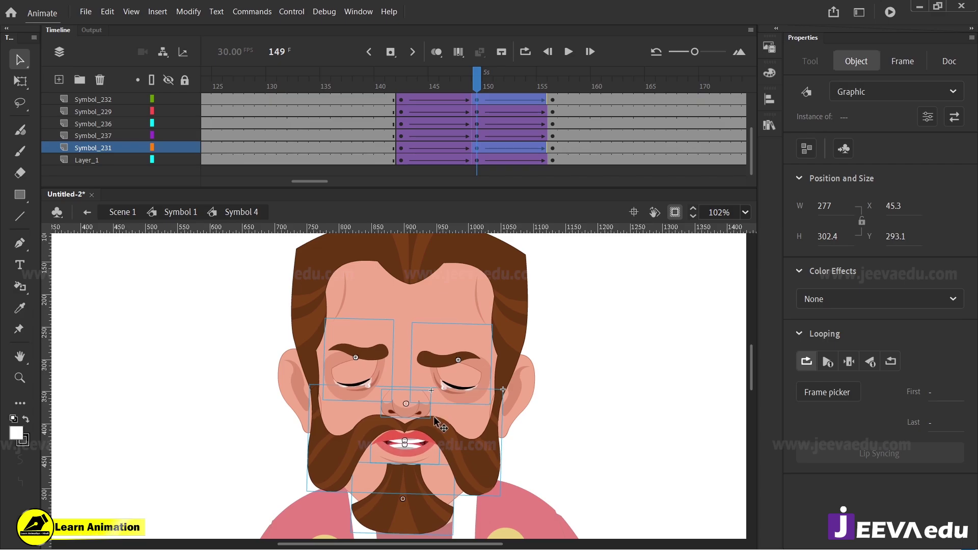
Exclude the beard and move the eyes, nose, moustache and mouth slightly further down at frame 149
left_click(428, 500, "shift")
key("Down")
key("Down")
key("Down")
key("Down")
key("Down")
key("Down")
key("Down")
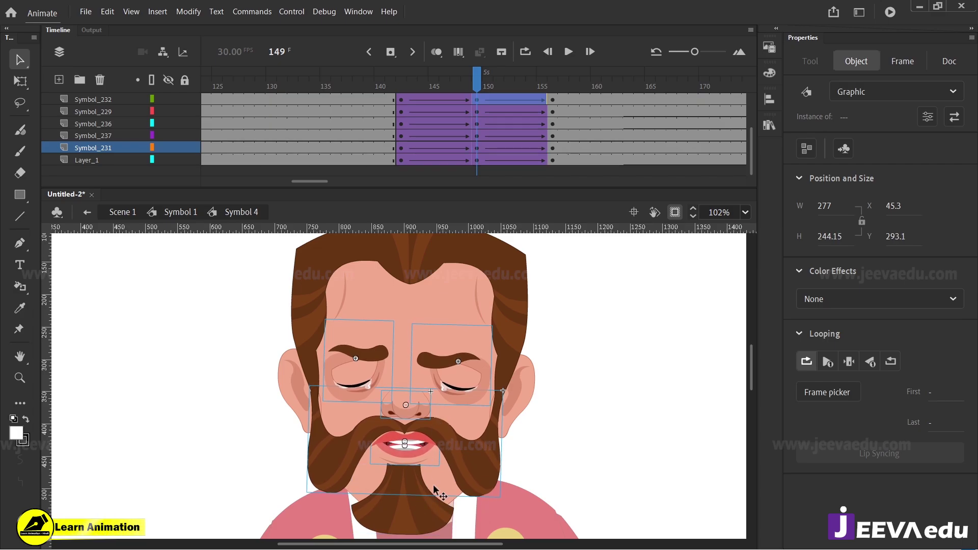
Move both ears up slightly at frame 149 and check the movement back to frame 142
left_click(508, 396)
left_click(509, 397)
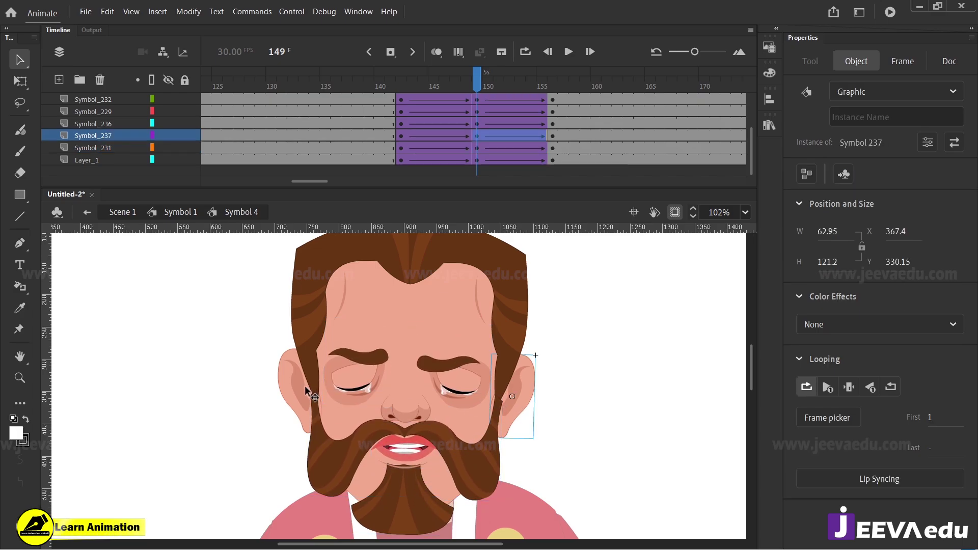
left_click(288, 386, "shift")
key("Up")
key("Up")
key("Up")
key("Up")
key("Up")
key("Up")
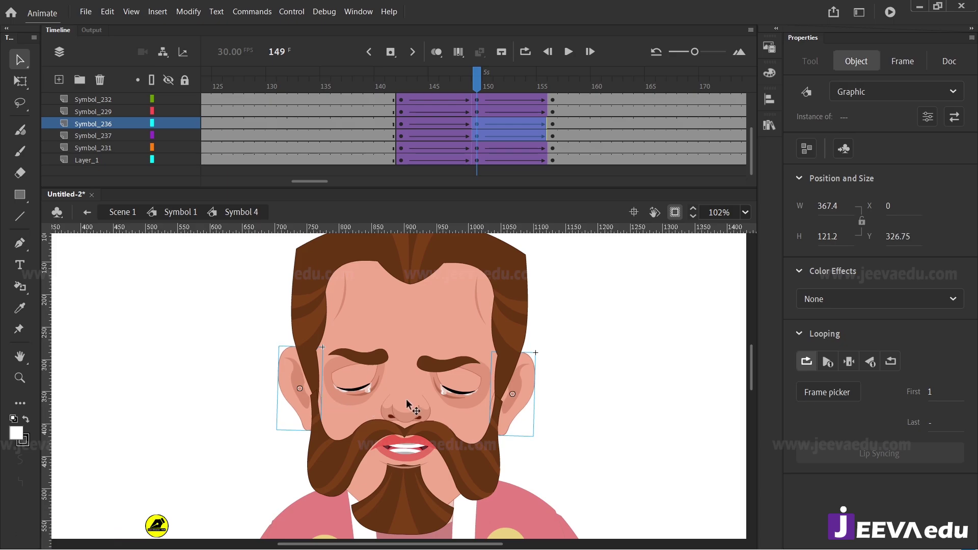
left_click_drag(477, 87, 396, 86)
left_click(477, 117)
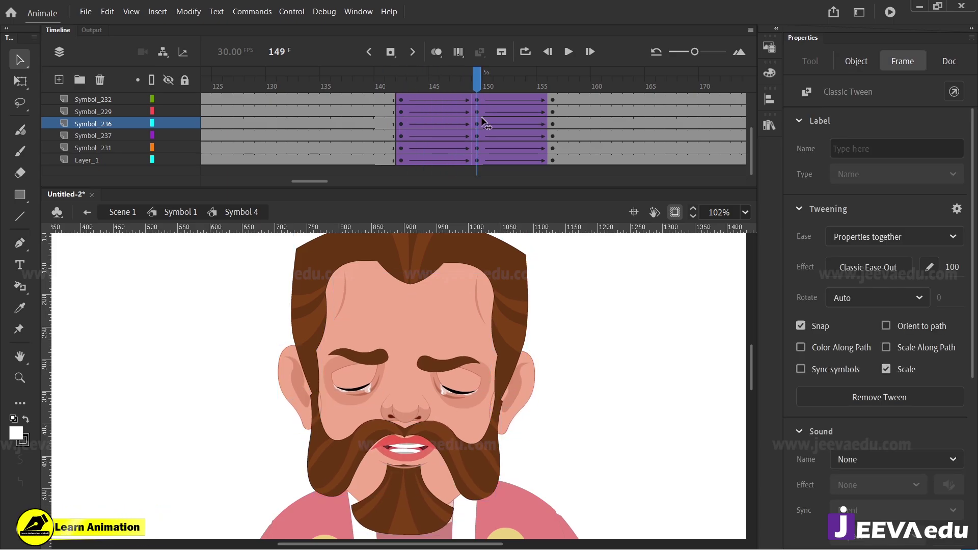
Inside the left-hand eye's Symbol 14, insert a keyframe at frame 149 on Symbol_234 and clear all layers' keyframes between frames 156 and 167
left_click(484, 365)
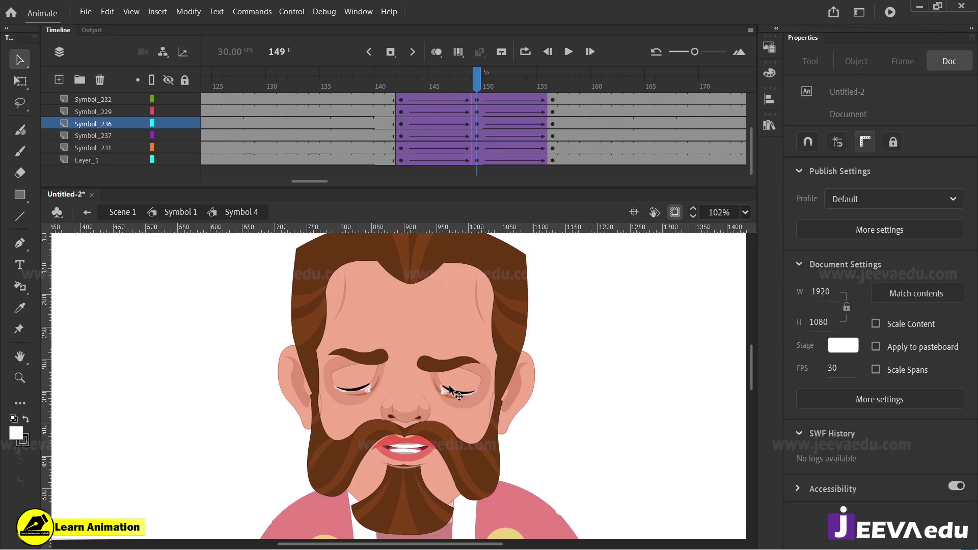
left_click(372, 386)
double_click(372, 386)
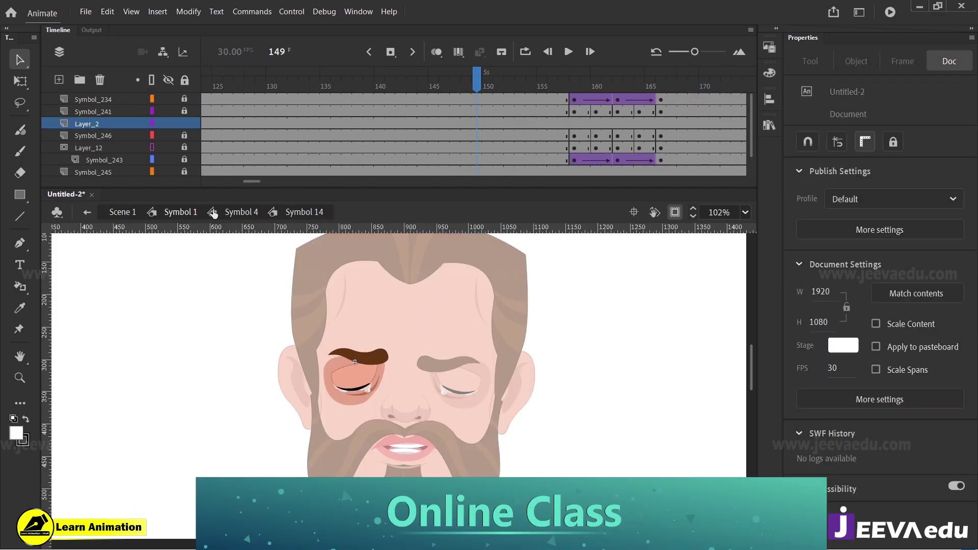
left_click(228, 213)
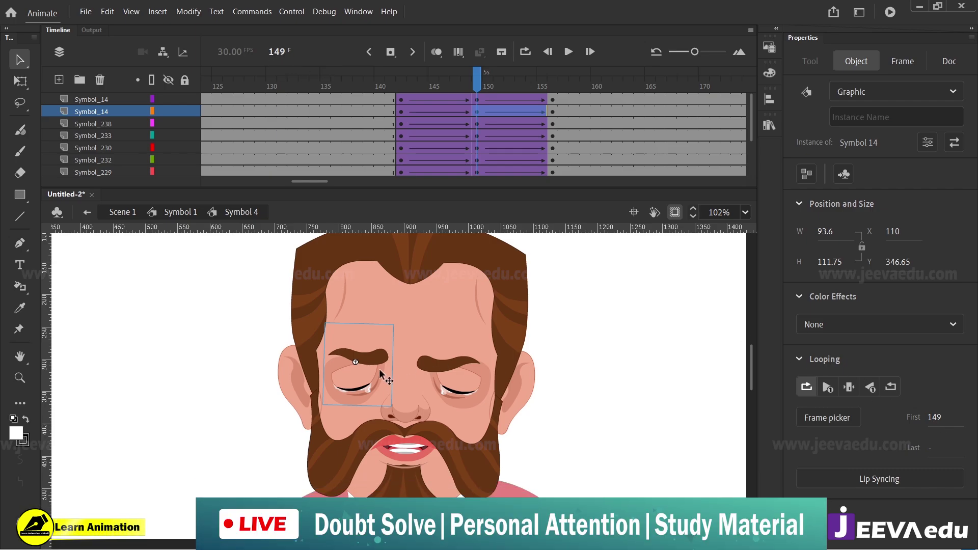
double_click(363, 383)
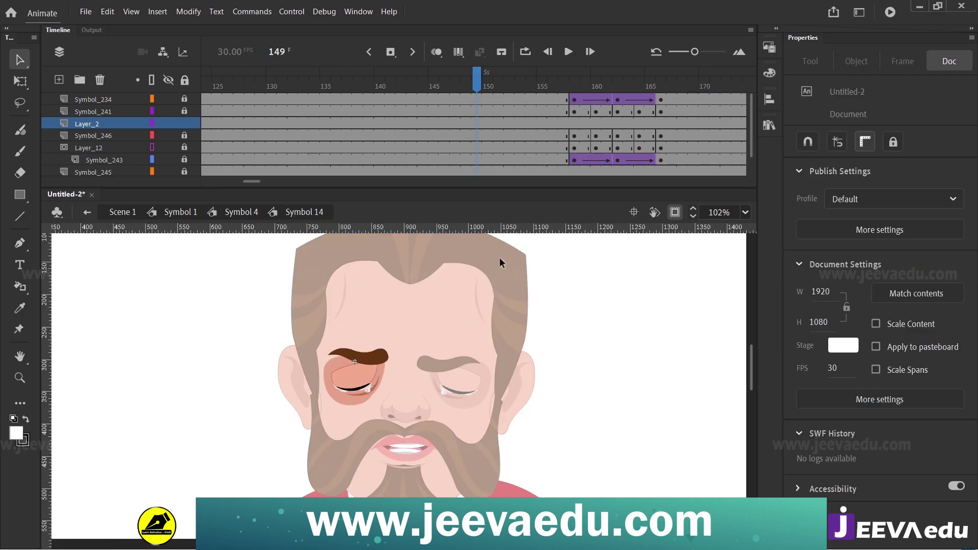
left_click(477, 100)
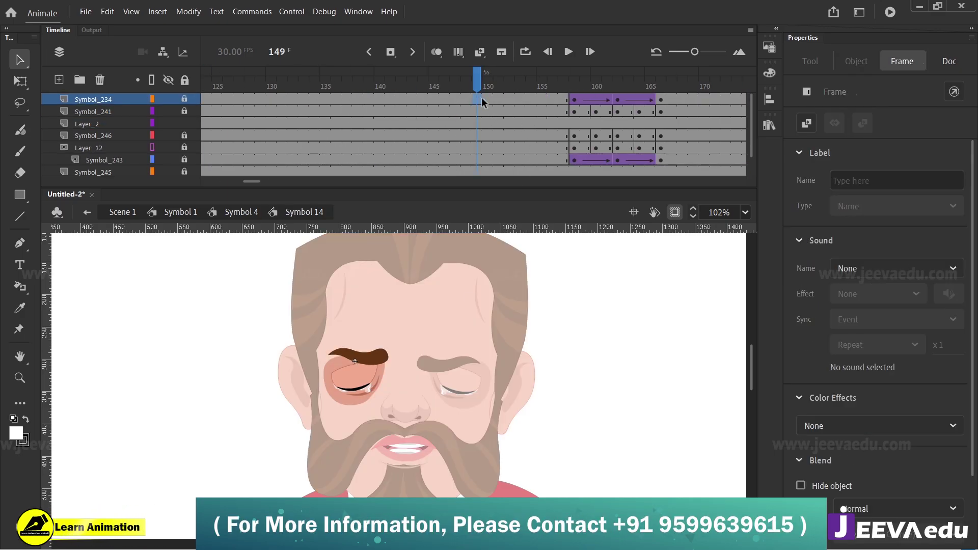
left_click_drag(571, 111, 671, 163)
right_click(630, 135)
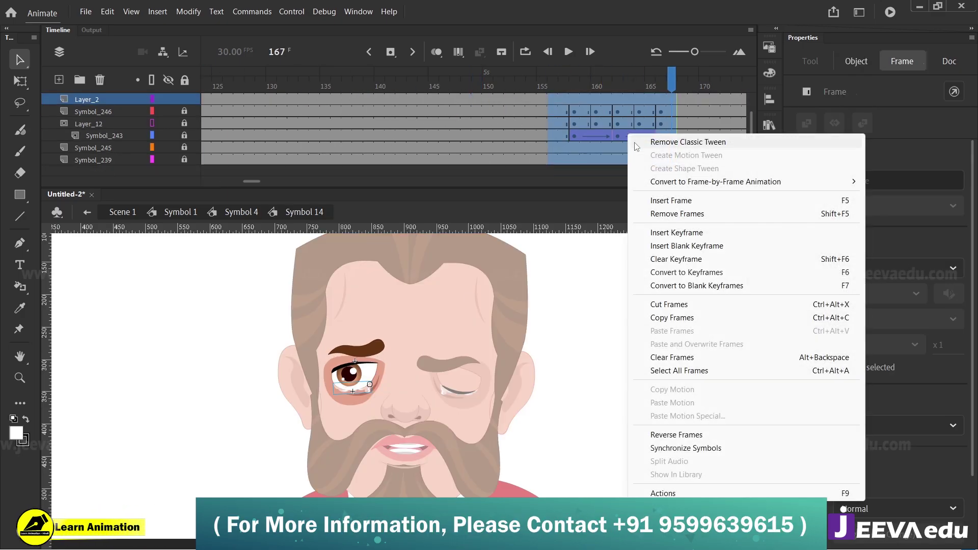
left_click(672, 259)
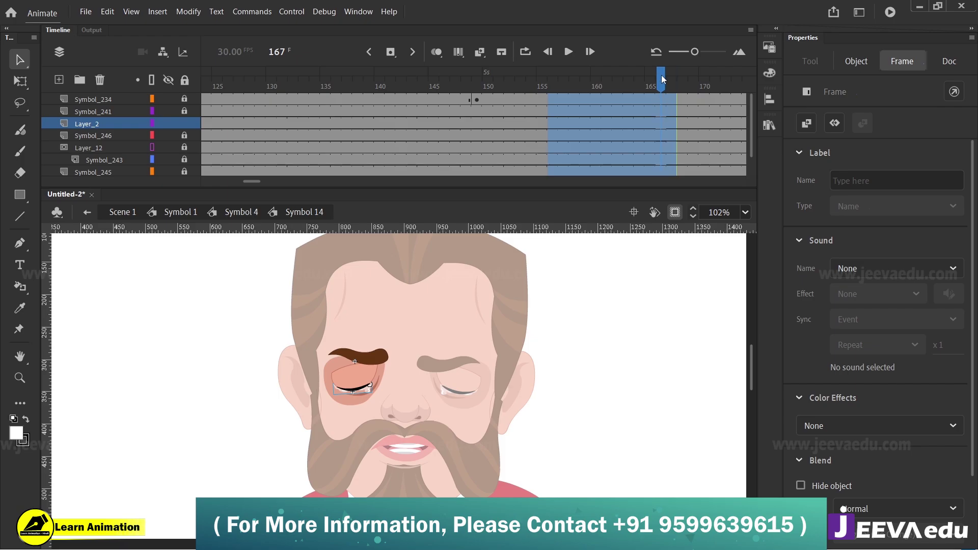
Review the earlier eye-closing keyframes around frames 88 to 92 inside the left-hand eye symbol
left_click_drag(662, 74, 472, 106)
left_click_drag(251, 182, 236, 182)
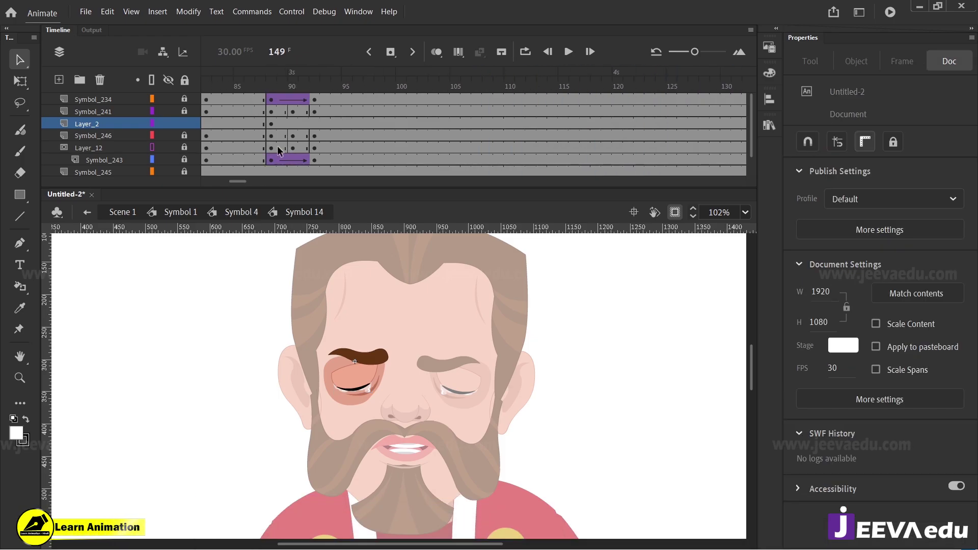
left_click(314, 100)
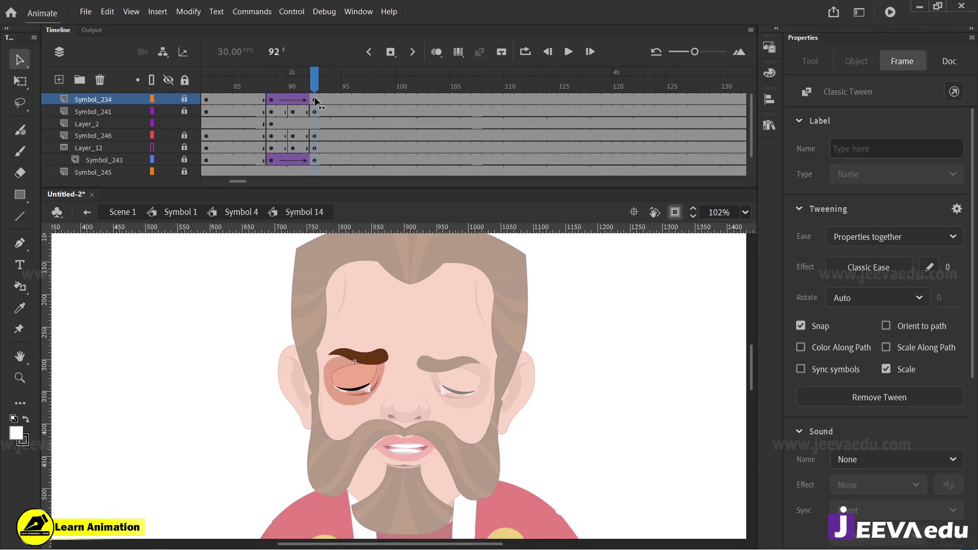
mouse_move(314, 84)
left_mouse_down()
mouse_move(349, 125)
mouse_move(483, 129)
mouse_move(492, 141)
mouse_move(529, 95)
mouse_move(510, 96)
mouse_move(497, 105)
mouse_move(858, 96)
mouse_move(461, 97)
mouse_move(469, 100)
mouse_move(445, 87)
mouse_move(520, 87)
left_mouse_up()
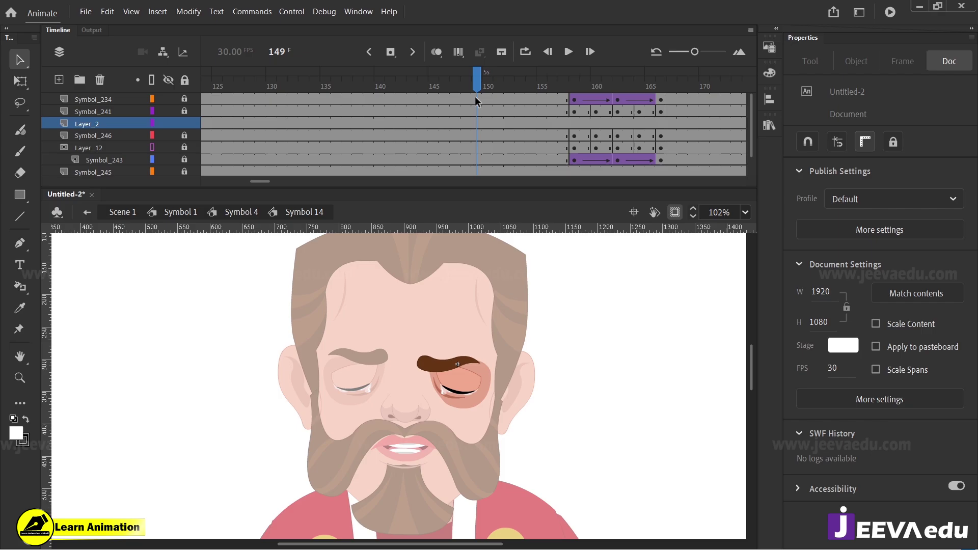
Inside the right-hand eye symbol, insert a keyframe at frame 149 on Symbol_234, clear the keyframes from 157 to 167, and return to Symbol 4
left_click(475, 100)
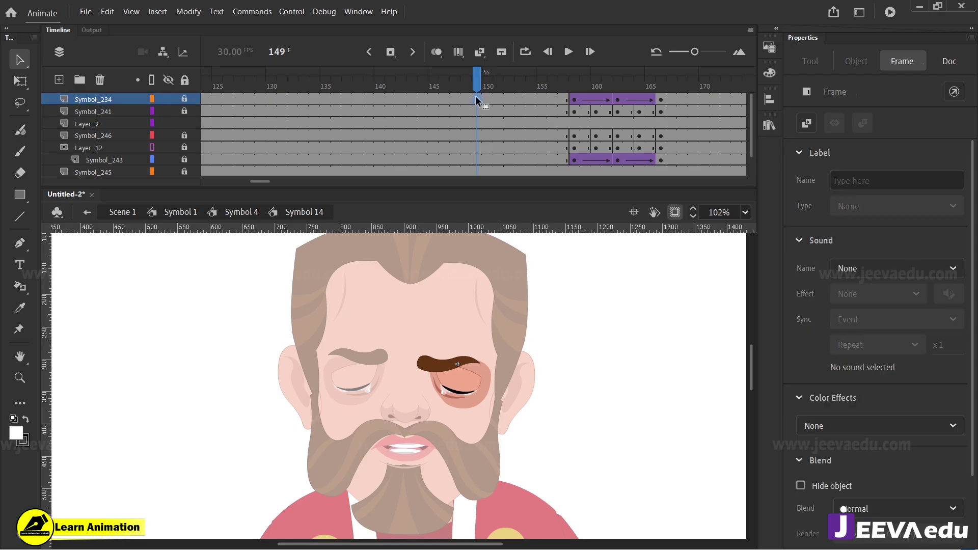
left_click_drag(564, 159, 671, 98)
right_click(620, 134)
left_click(657, 249)
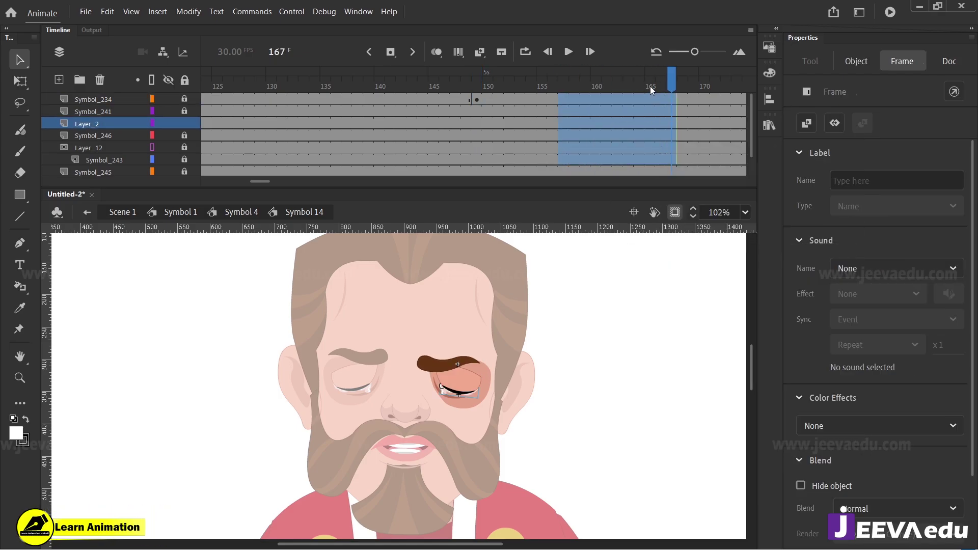
left_click_drag(23, 146, 415, 121)
left_click_drag(414, 160, 561, 99)
left_click(227, 213)
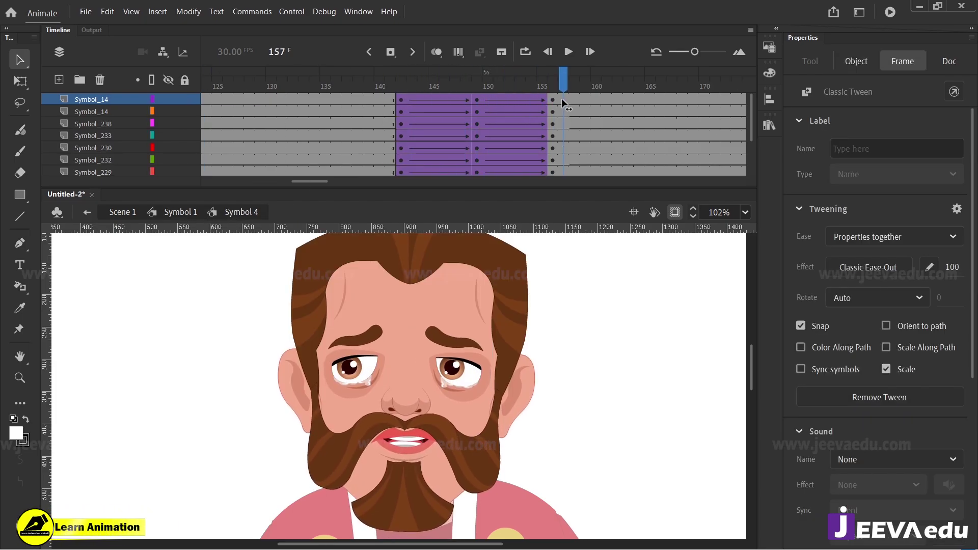
Return to Symbol 1 and scrub frames 130 to 158 with the whole character in view to check the head and eye motion
left_click(181, 211)
left_click_drag(484, 84, 554, 109)
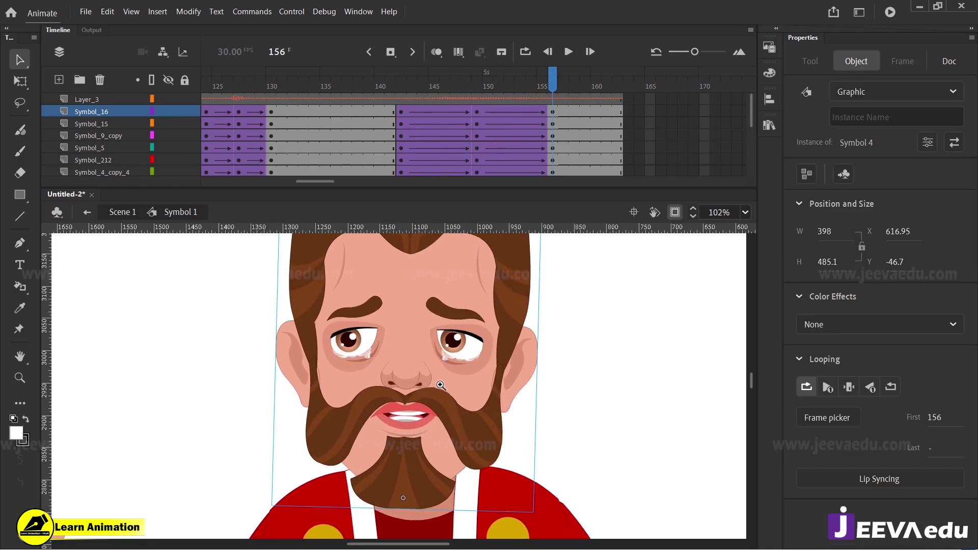
left_click(423, 386, "ctrl+alt")
left_click(415, 386, "ctrl+alt")
left_click_drag(356, 382, 370, 342)
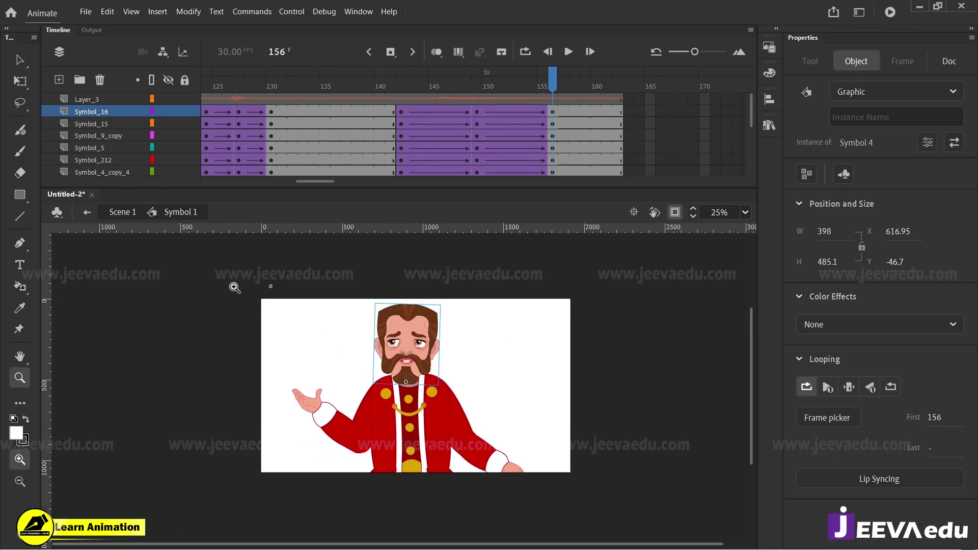
left_click_drag(234, 287, 591, 491)
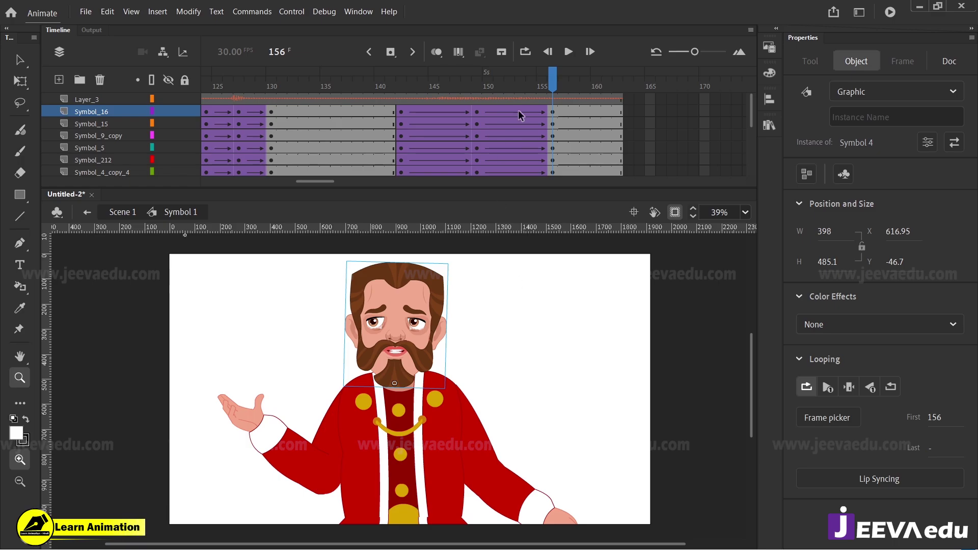
left_click_drag(512, 88, 282, 125)
left_click_drag(357, 135, 583, 149)
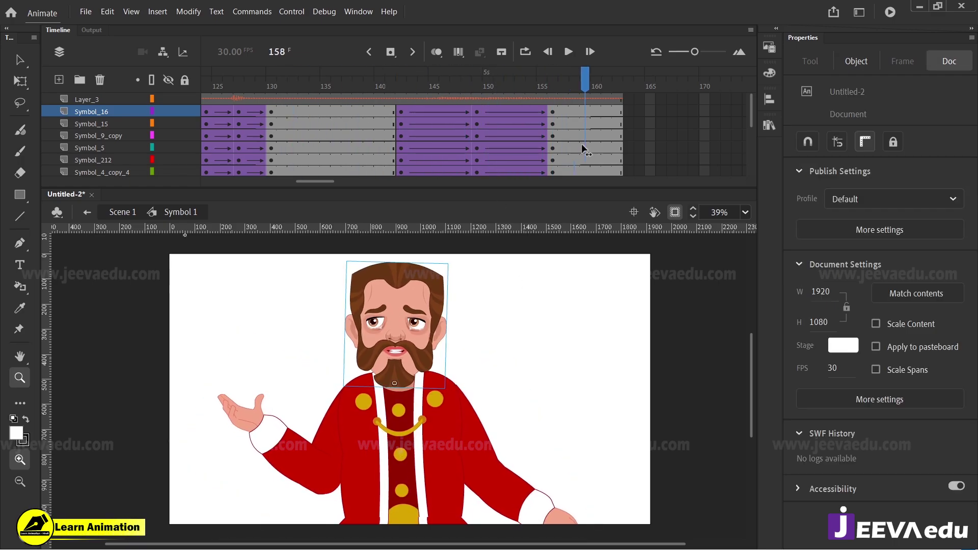
Hide the audio layer Layer_3 and return the playhead to frame 1 of Symbol 1
left_click(167, 98)
left_click_drag(306, 182, 139, 196)
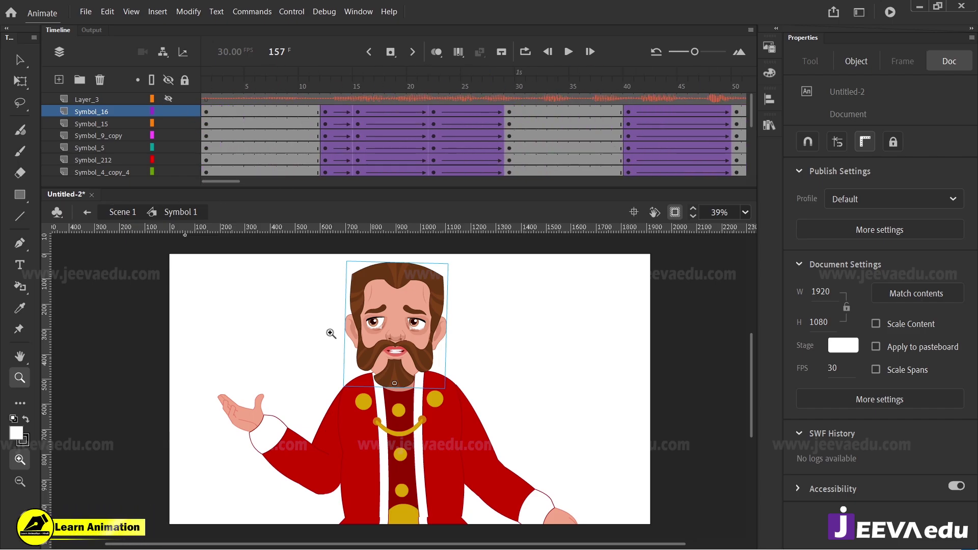
left_click_drag(148, 244, 670, 526)
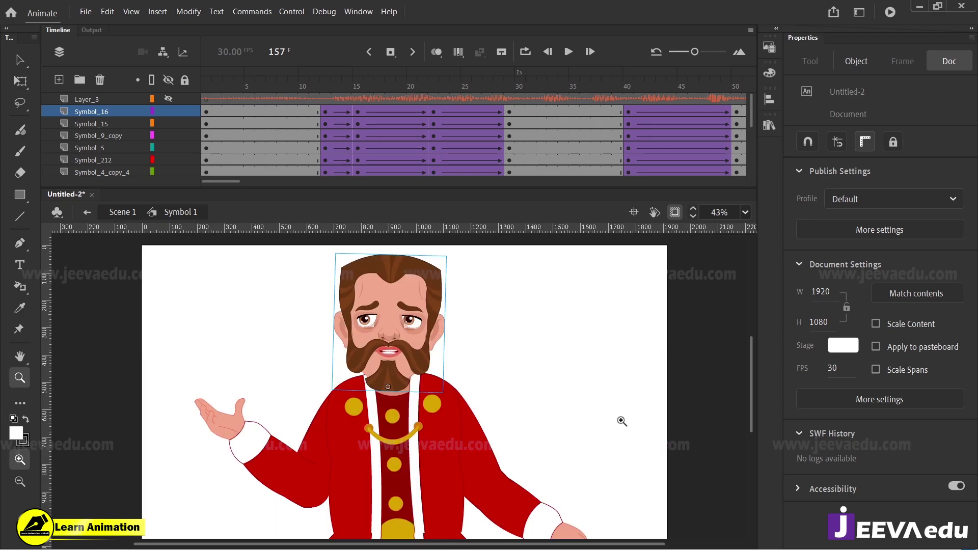
left_click(222, 98)
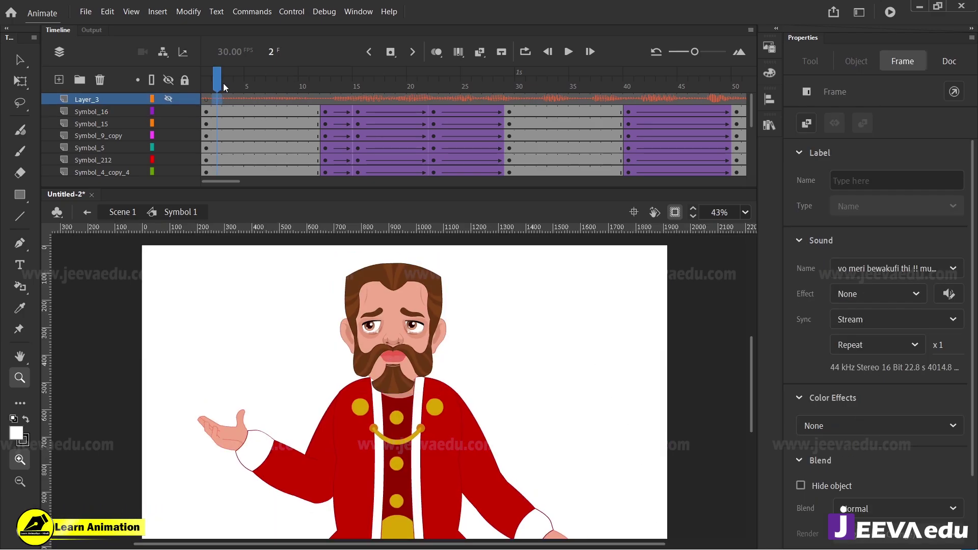
left_click_drag(223, 84, 118, 131)
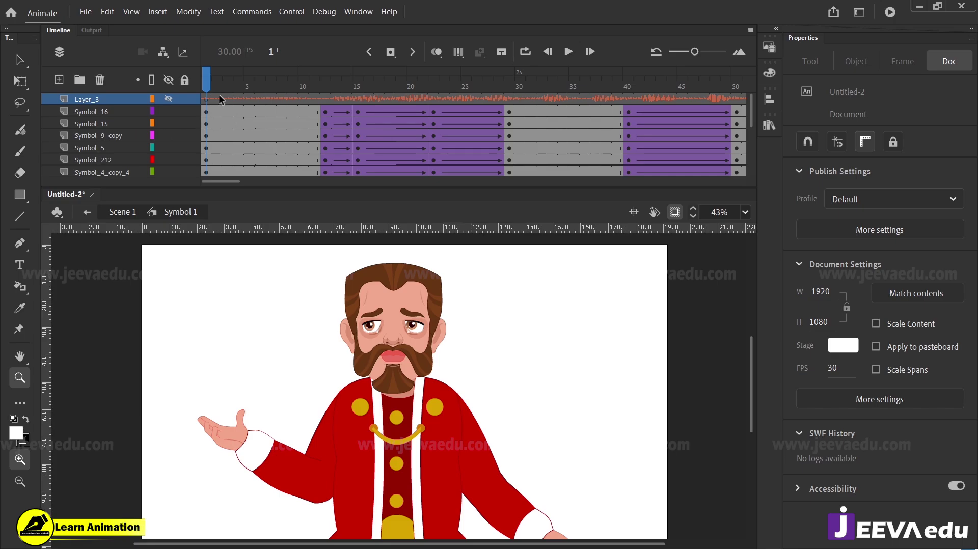
left_click_drag(322, 96, 4, 193)
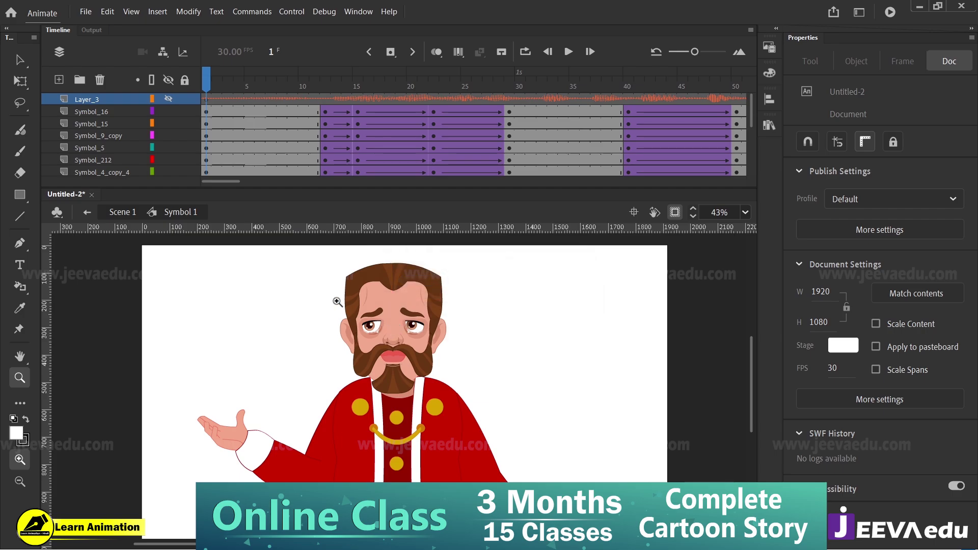
Examine the character's face closely at frame 1 and bring the full stage back into view for playback
left_click_drag(318, 292, 442, 382)
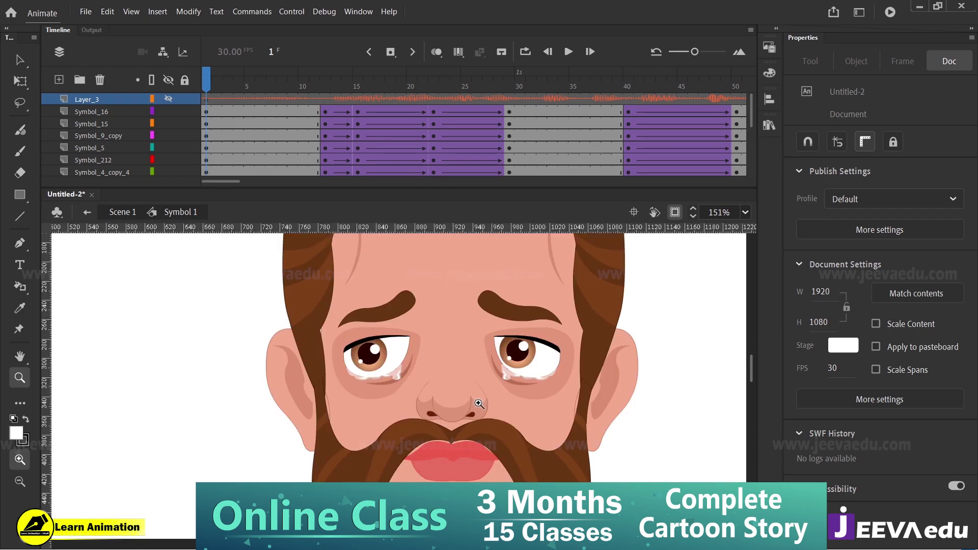
left_click(461, 389, "alt")
left_click(393, 386)
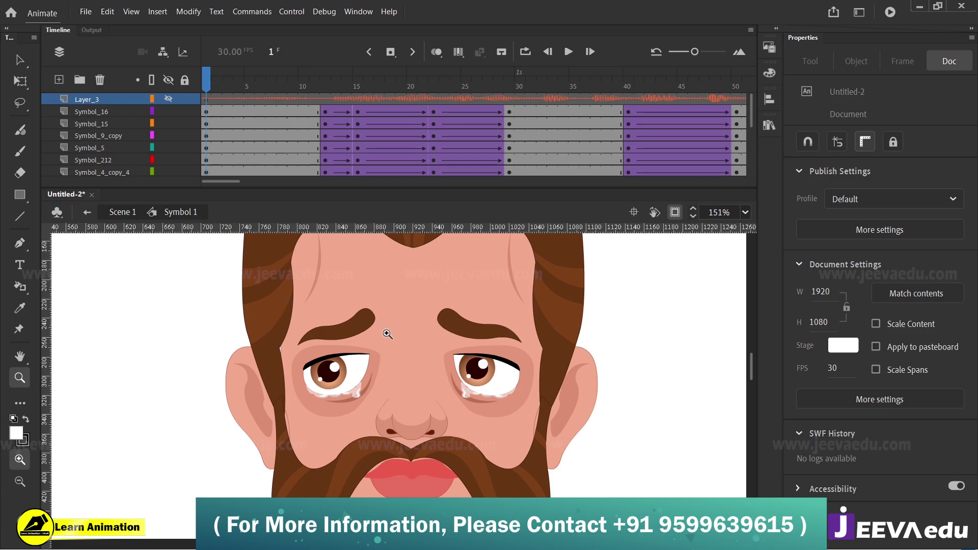
left_click(408, 388, "alt")
left_click(425, 416, "alt")
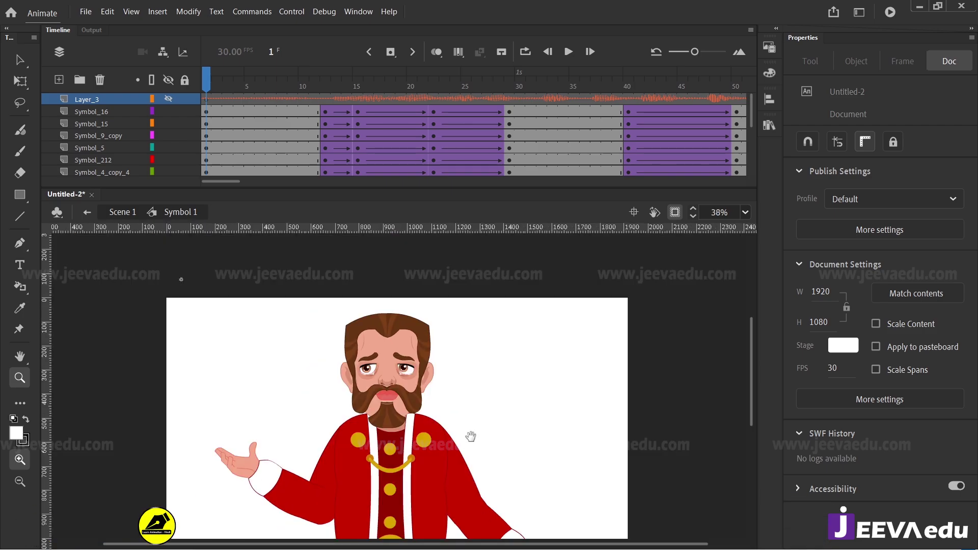
left_click_drag(471, 438, 471, 403)
left_click_drag(153, 256, 651, 538)
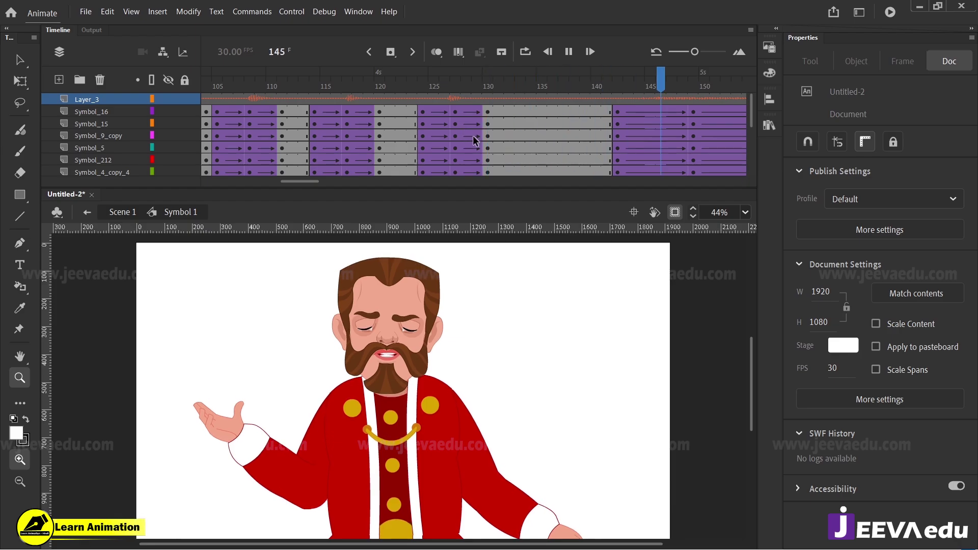
Play back the Symbol 1 animation from about frame 84 and hide the audio layer Layer_3
left_click_drag(350, 181, 283, 198)
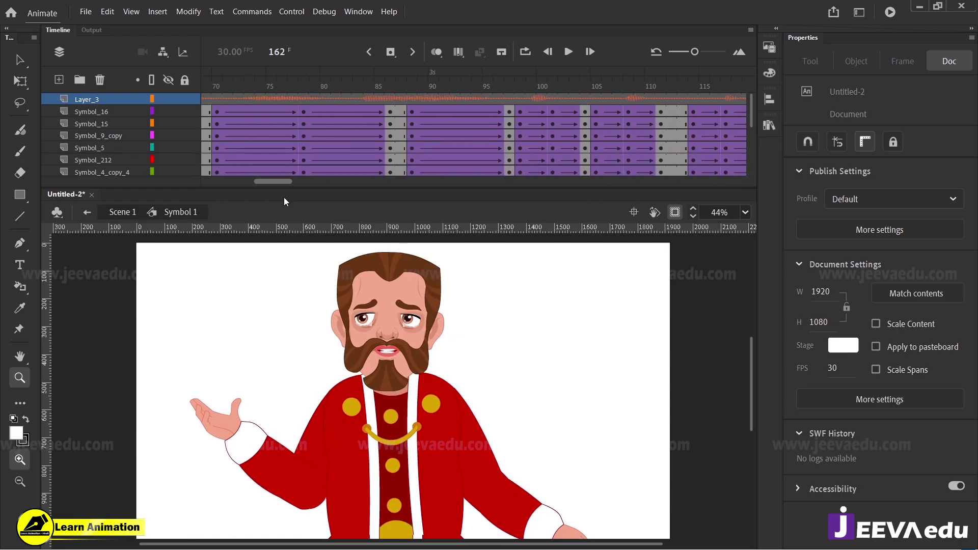
left_click(371, 101)
key("Return")
left_click_drag(554, 120, 584, 114)
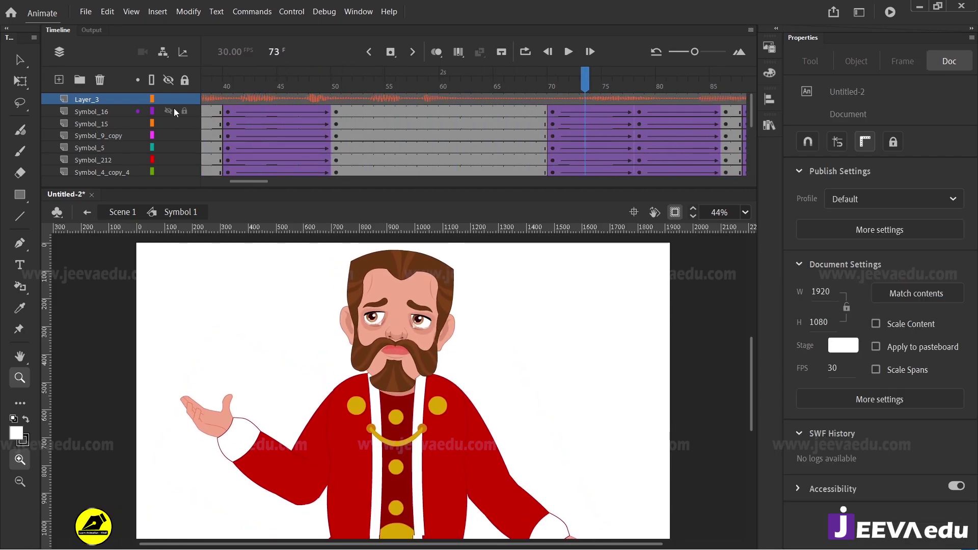
left_click(168, 99)
Scrub Symbol 1 to frame 147 and examine the closed eyes, brows and mouth closely, then bring the whole character back into view
left_click_drag(583, 79, 432, 142)
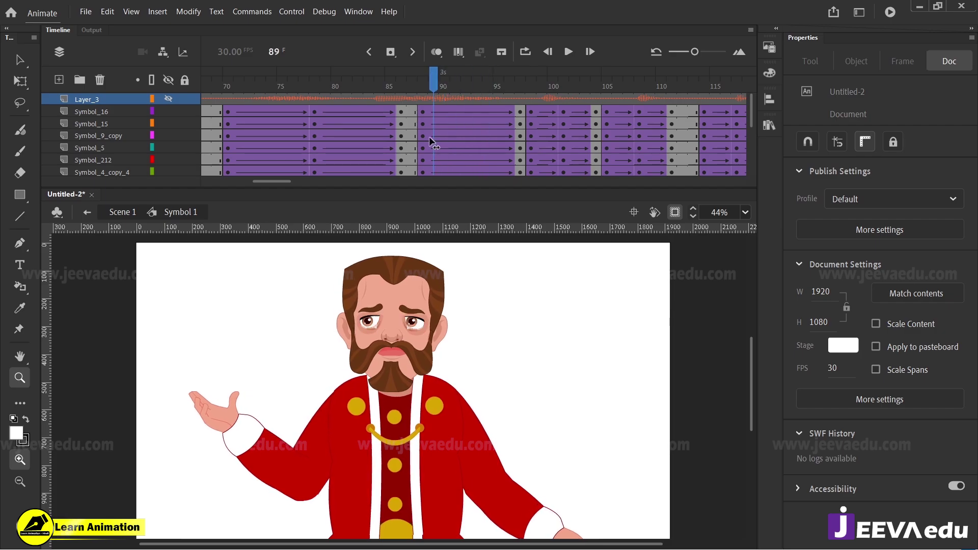
left_click_drag(346, 150, 628, 139)
left_click(389, 334)
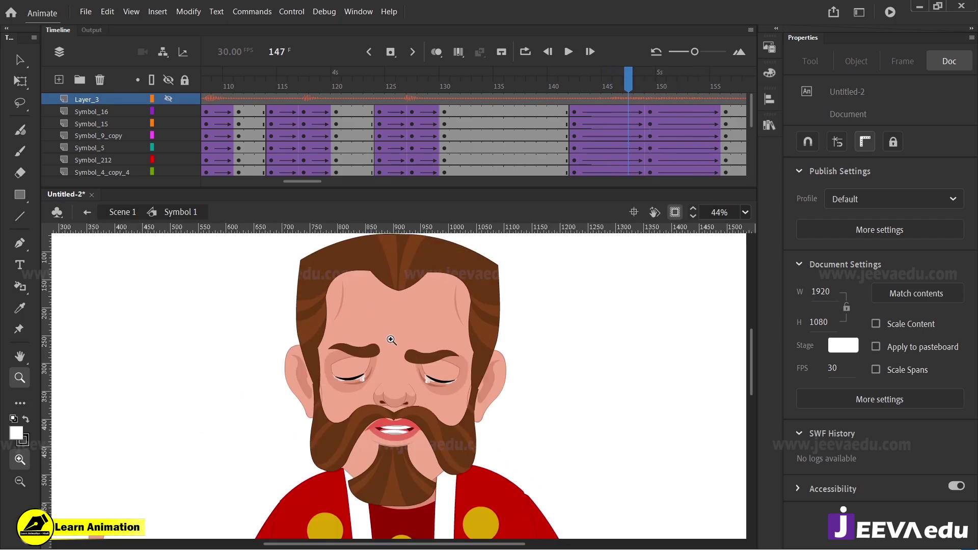
left_click(446, 425)
left_click(437, 432, "alt")
left_click(438, 436, "alt")
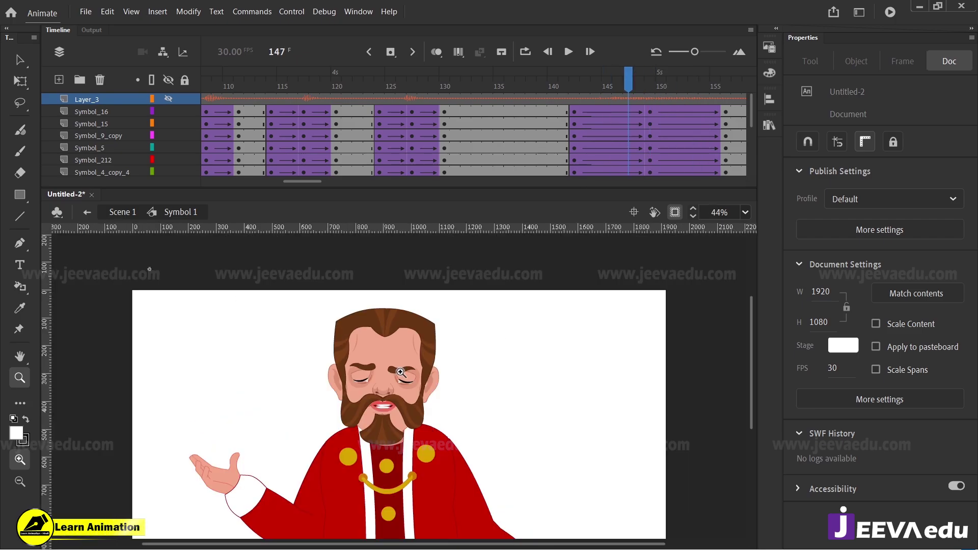
left_click(402, 372)
left_click(338, 374)
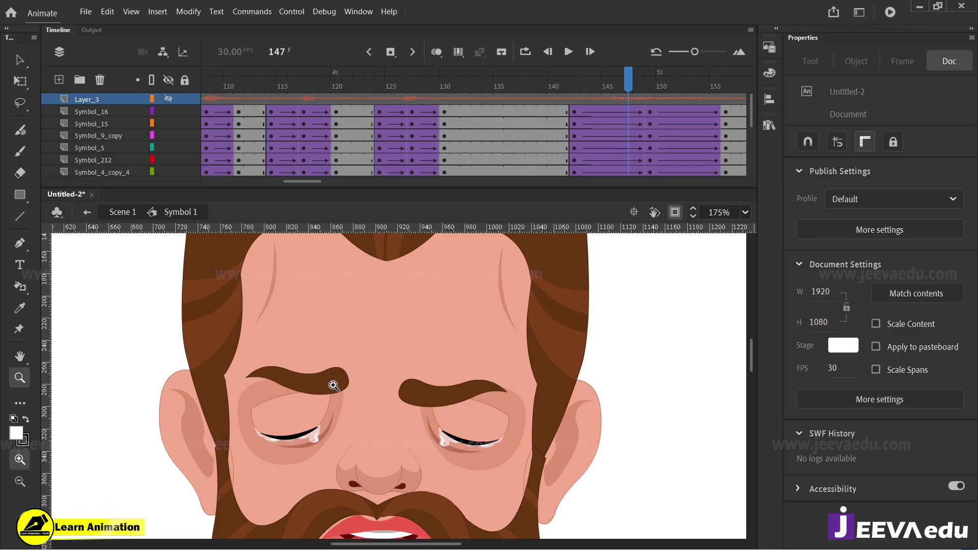
left_click(390, 396, "alt")
left_click(400, 408, "alt")
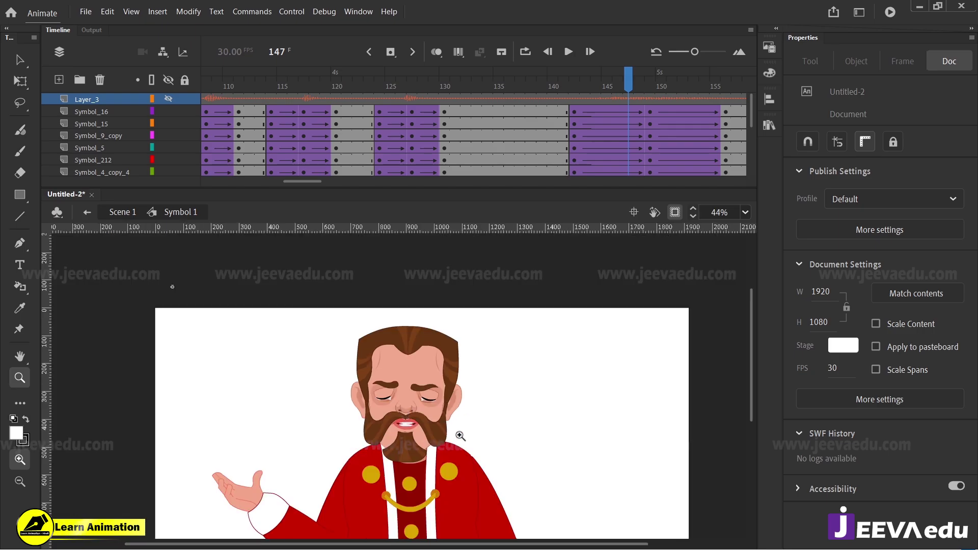
left_click_drag(461, 436, 474, 362)
Copy the audio layer Layer_3 from Symbol 1 and return to Scene 1
left_click_drag(640, 70, 229, 185)
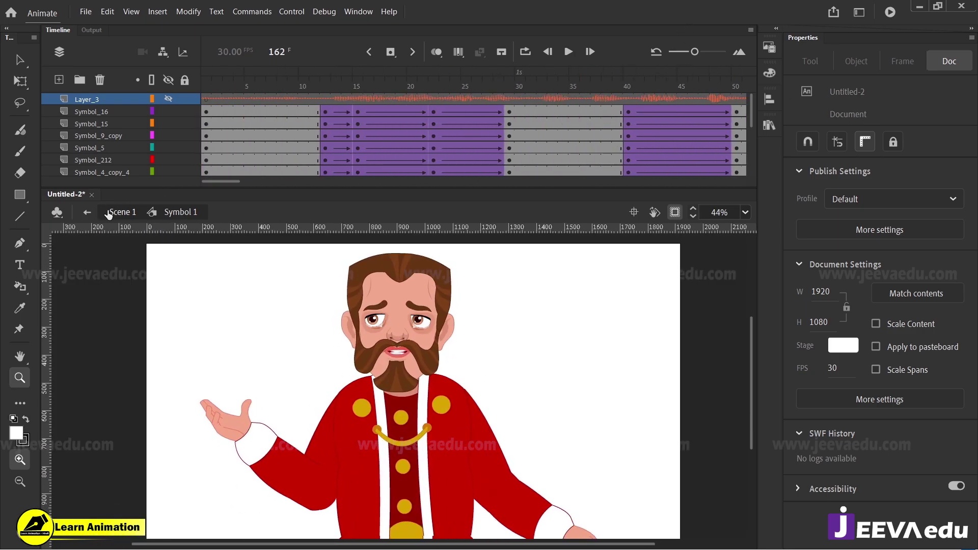
right_click(96, 104)
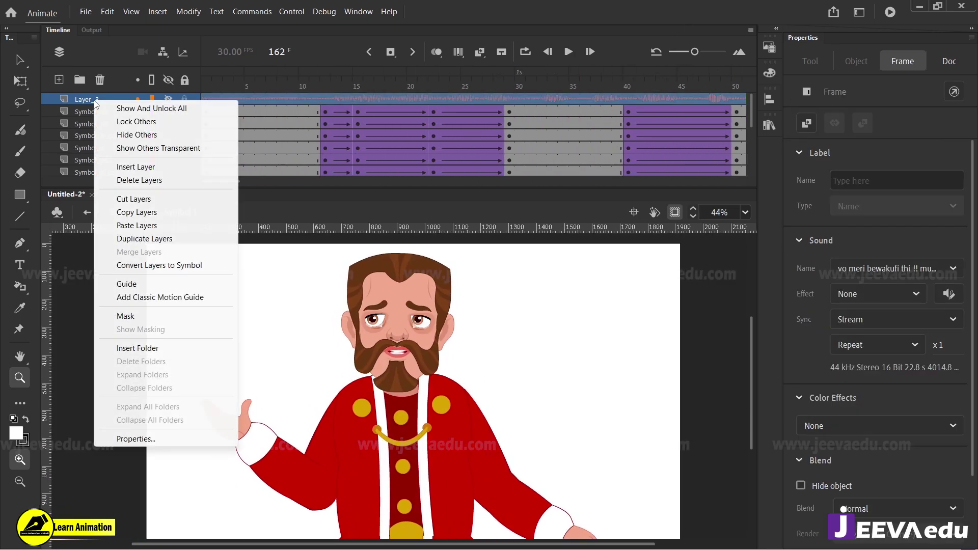
left_click(142, 212)
left_click(120, 212)
Replace Layer_3 in Scene 1 with the copied audio layer and return the playhead to frame 1
left_click(109, 101)
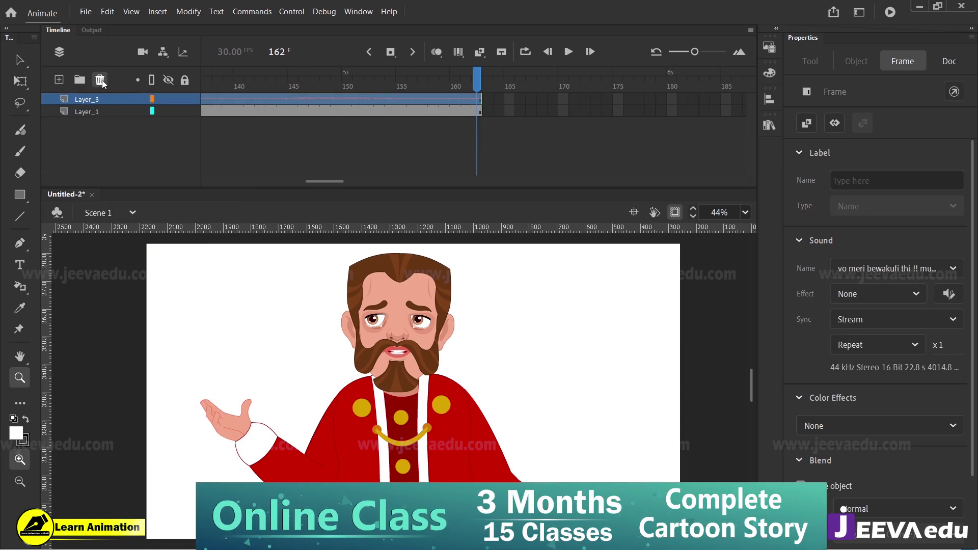
left_click(100, 79)
right_click(103, 96)
left_click(146, 221)
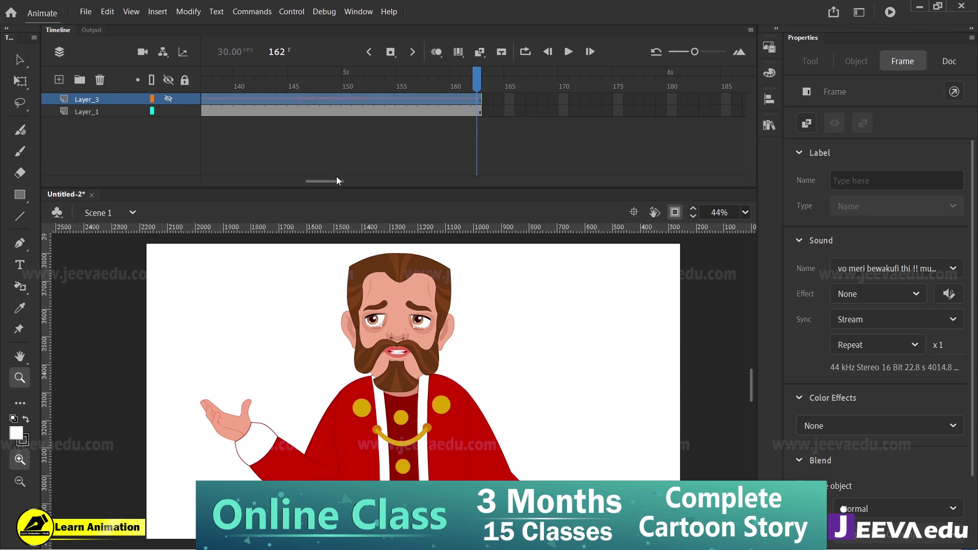
left_click_drag(337, 179, 234, 179)
left_click(209, 89)
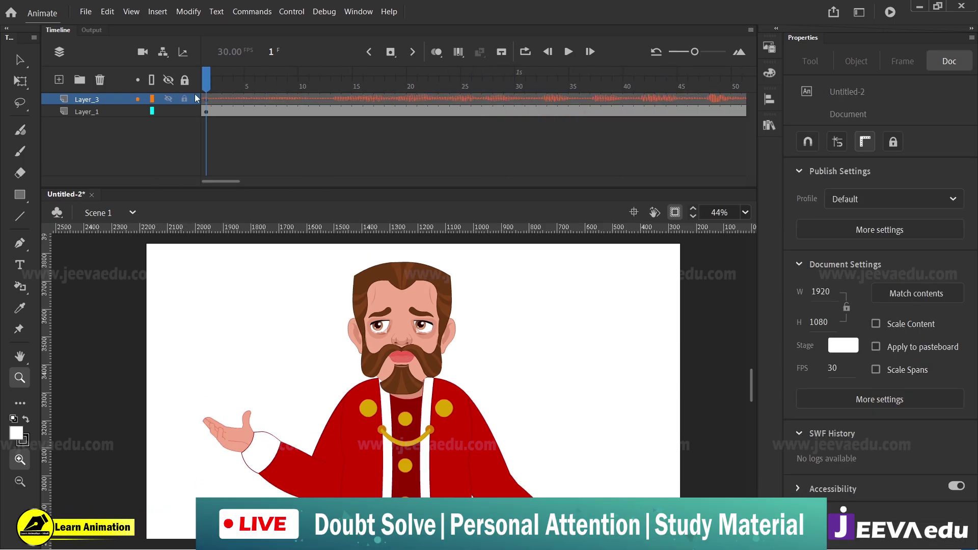